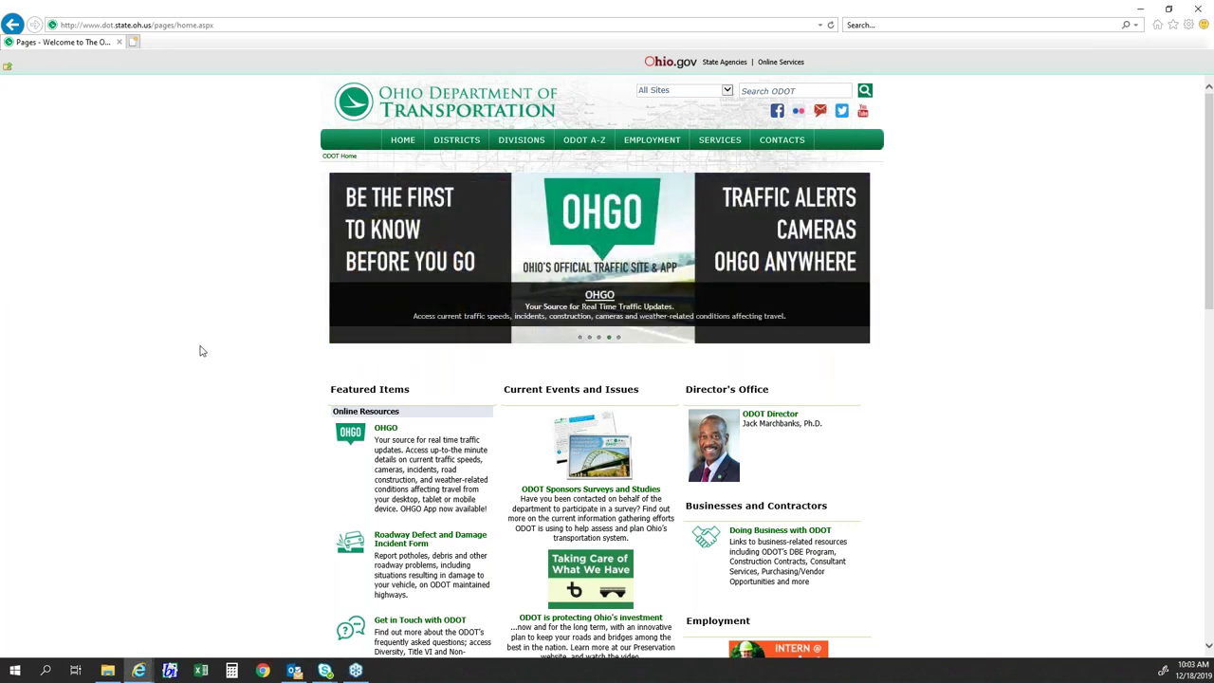
- Search the ODOT site for 'gcat' and open the GIS Crash Analysis Tool (GCAT) result
scroll(200, 350, "down", 2)
scroll(200, 366, "up", 2)
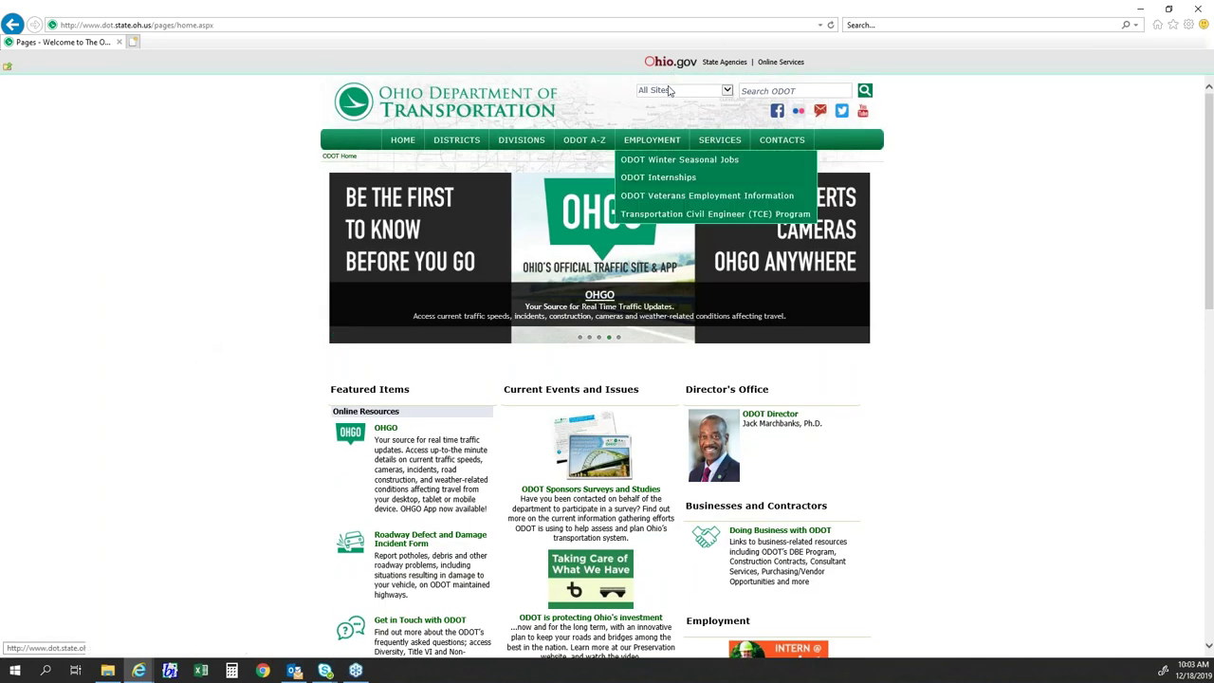
left_click(789, 90)
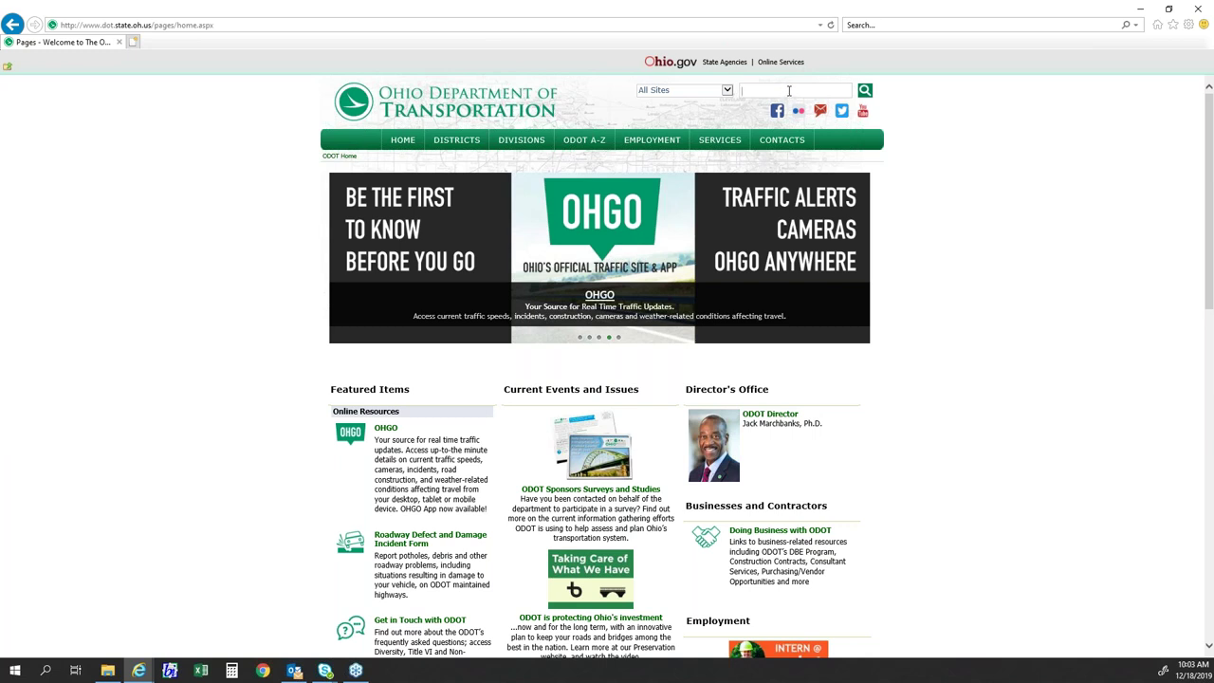
left_click(788, 90)
left_click(996, 127)
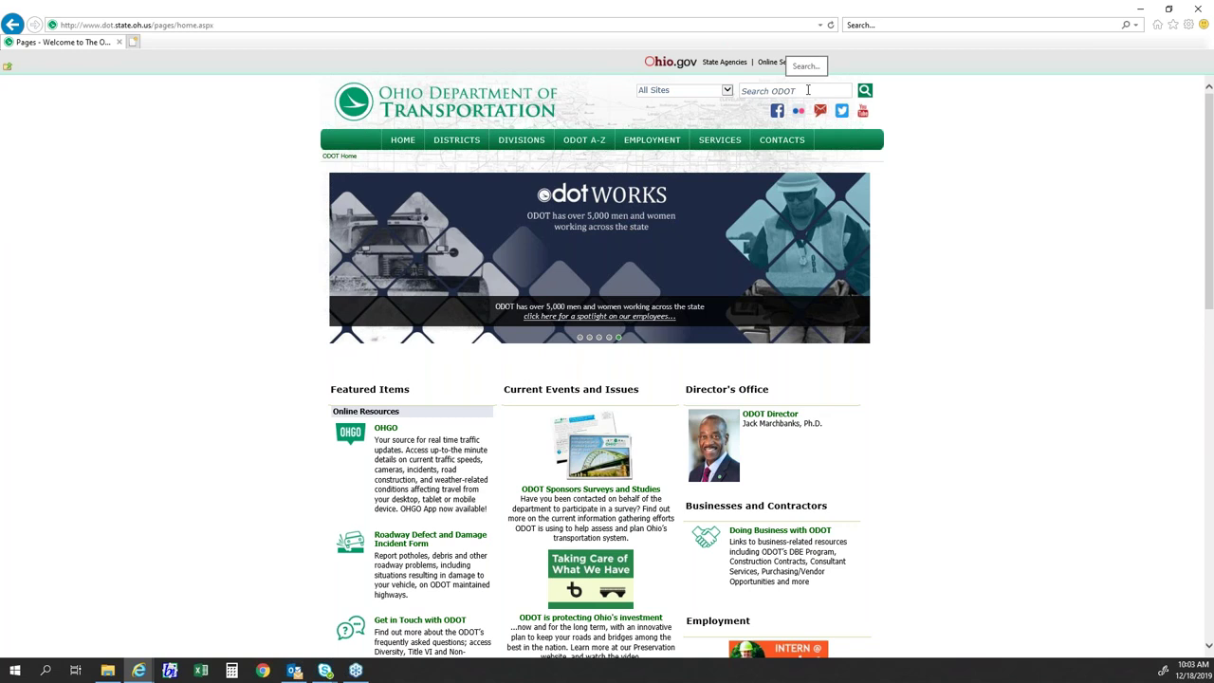
left_click(808, 89)
type("gcat")
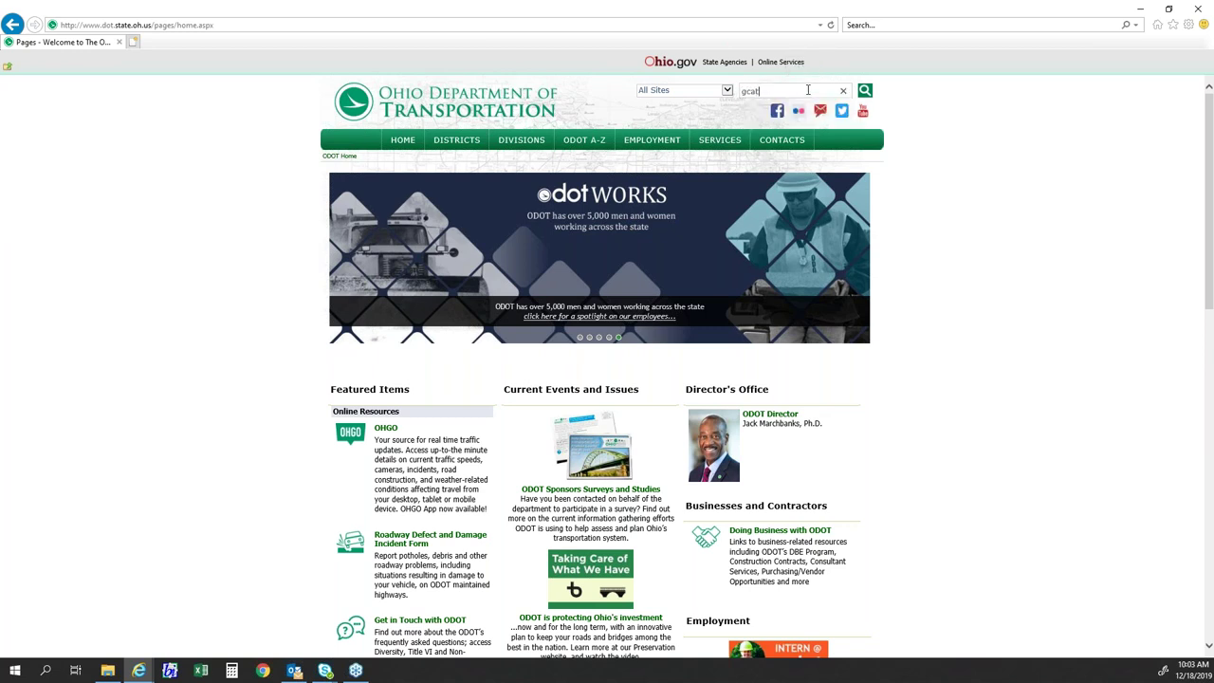
key("Return")
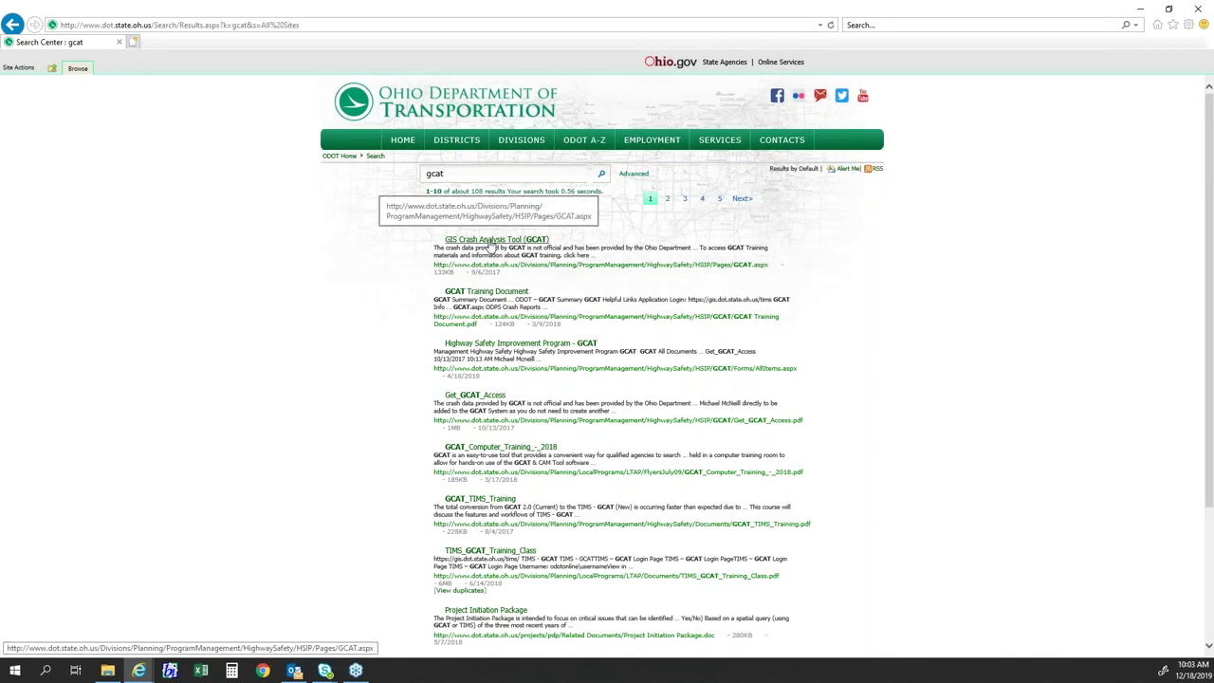
left_click(453, 242)
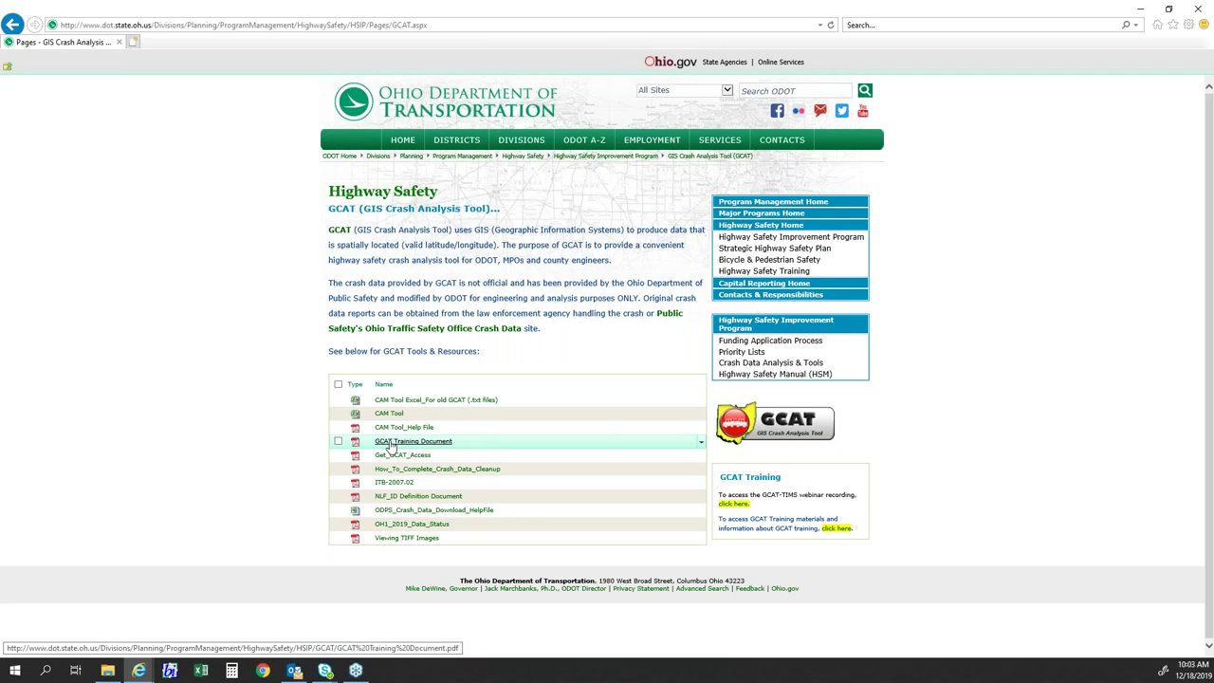
left_click(388, 444)
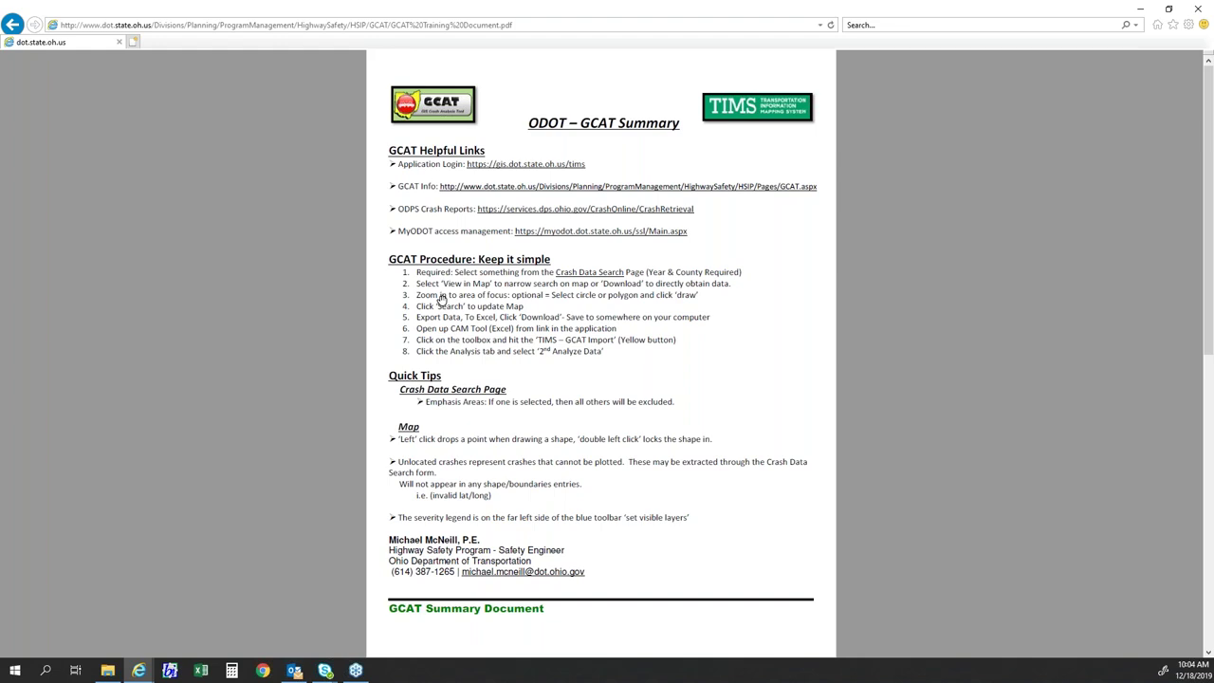
left_click(12, 25)
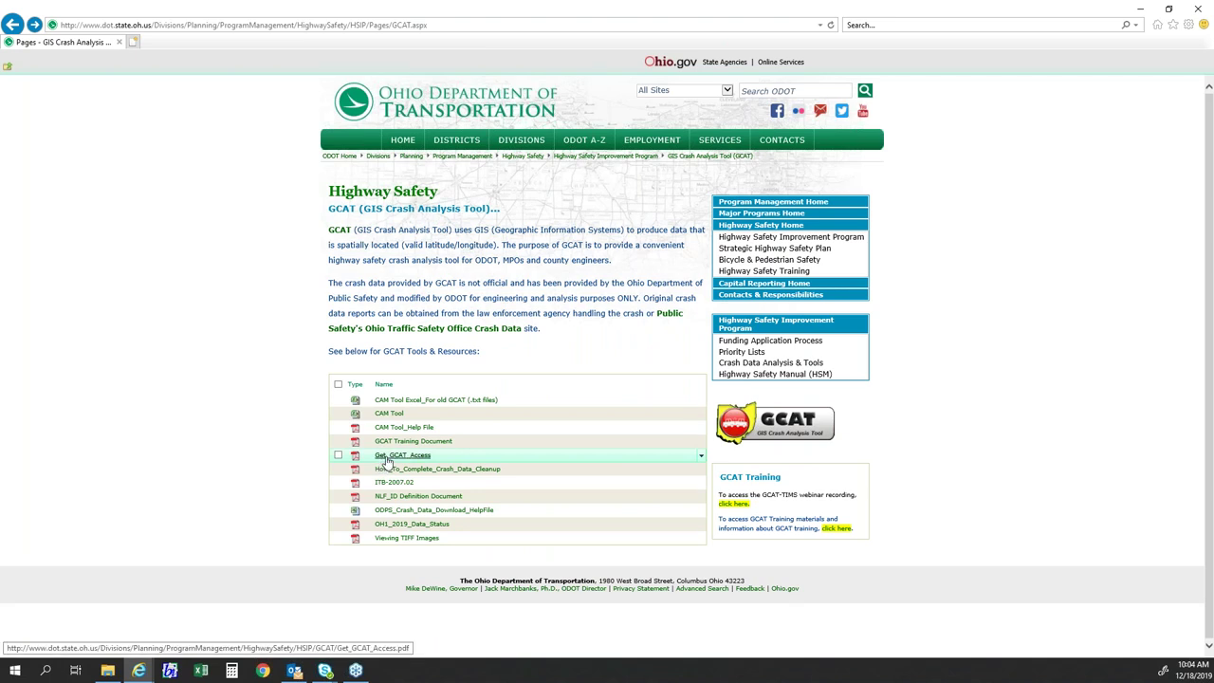
left_click(387, 462)
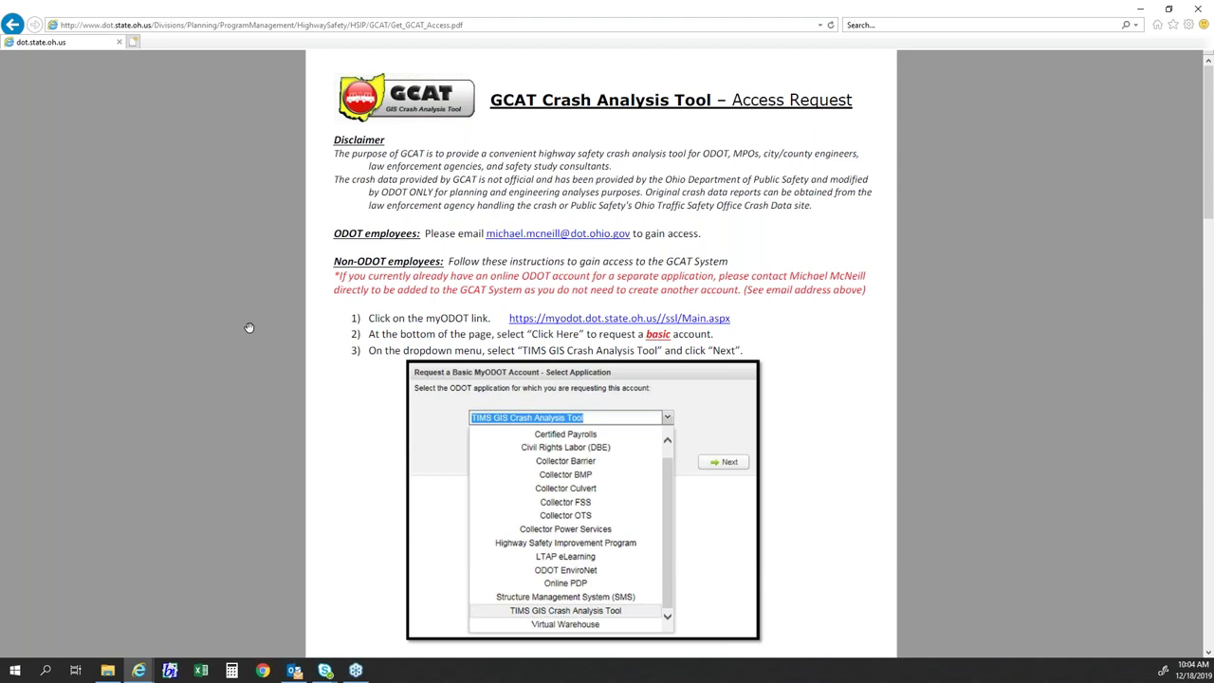
scroll(436, 348, "down", 1)
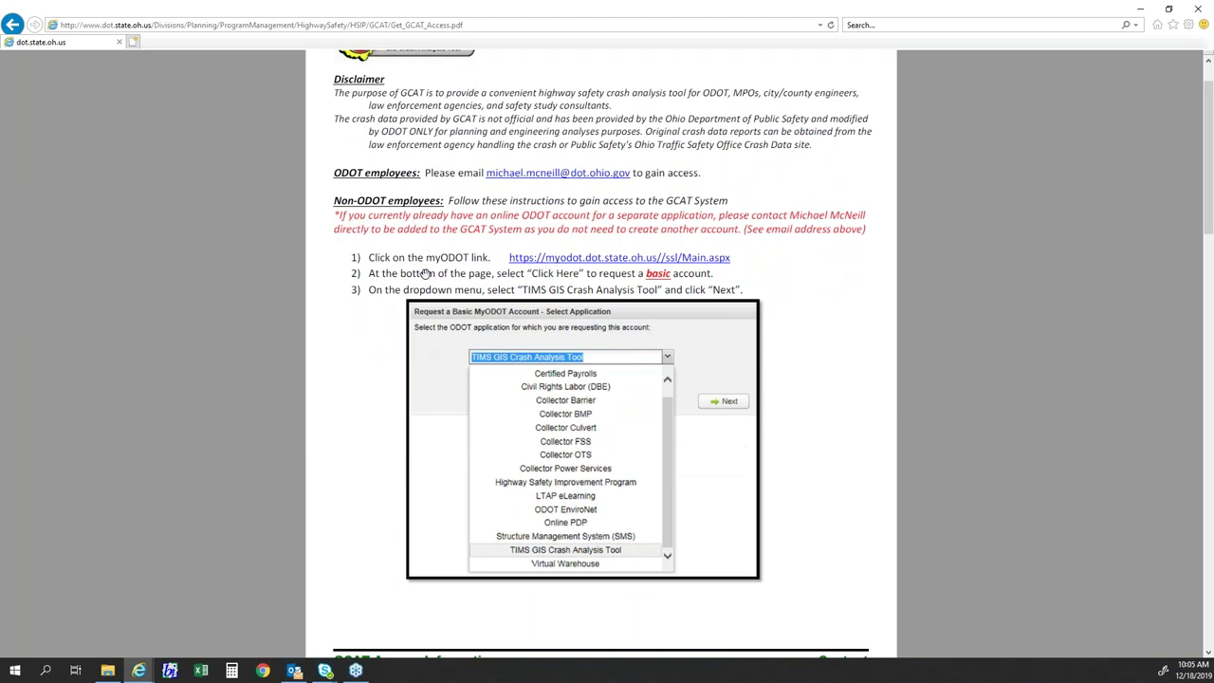
scroll(361, 257, "down", 9)
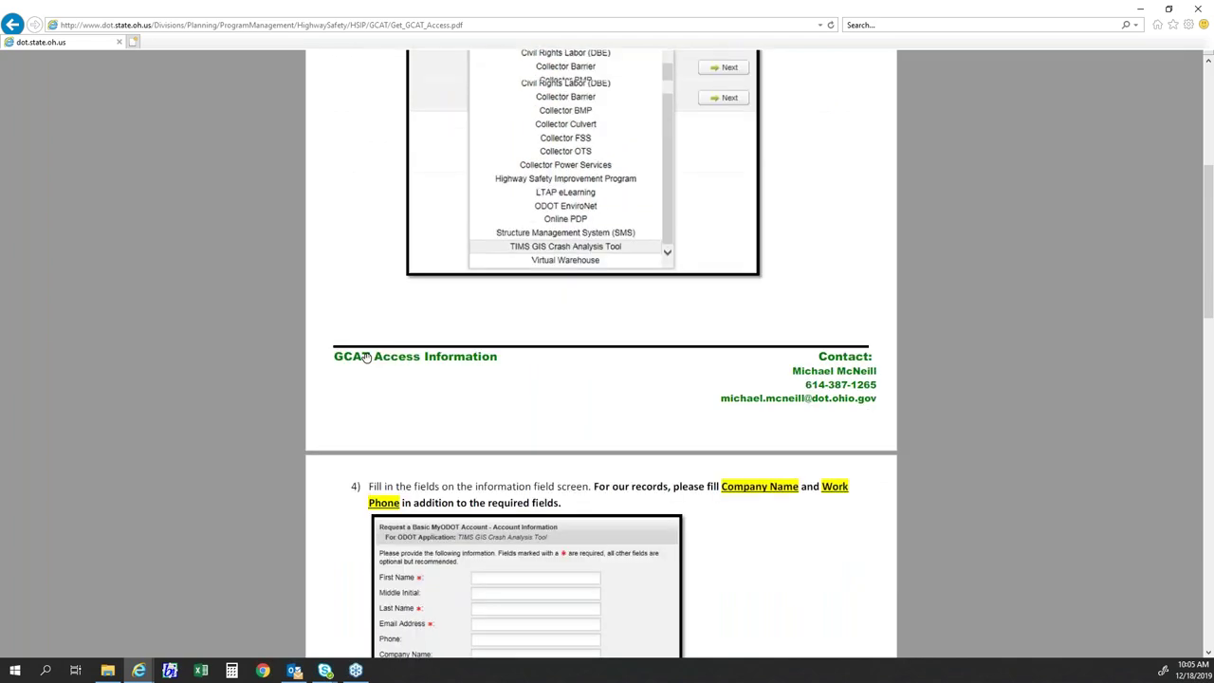
scroll(367, 358, "down", 3)
scroll(367, 358, "up", 9)
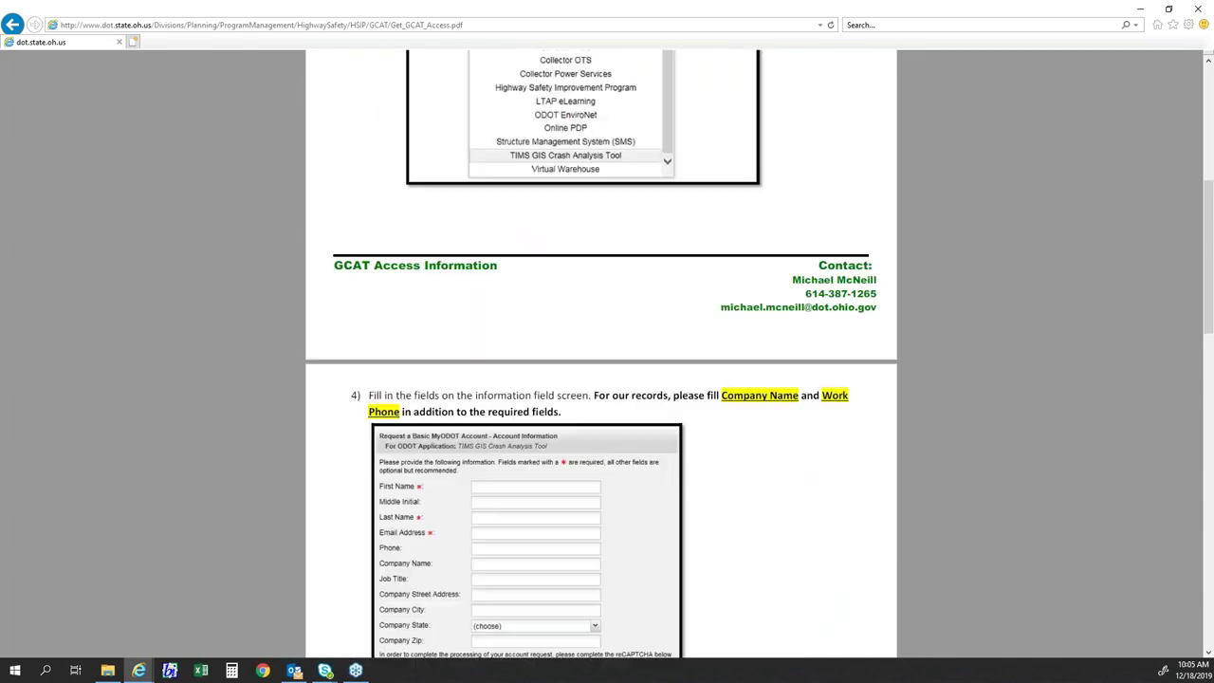
scroll(302, 234, "up", 4)
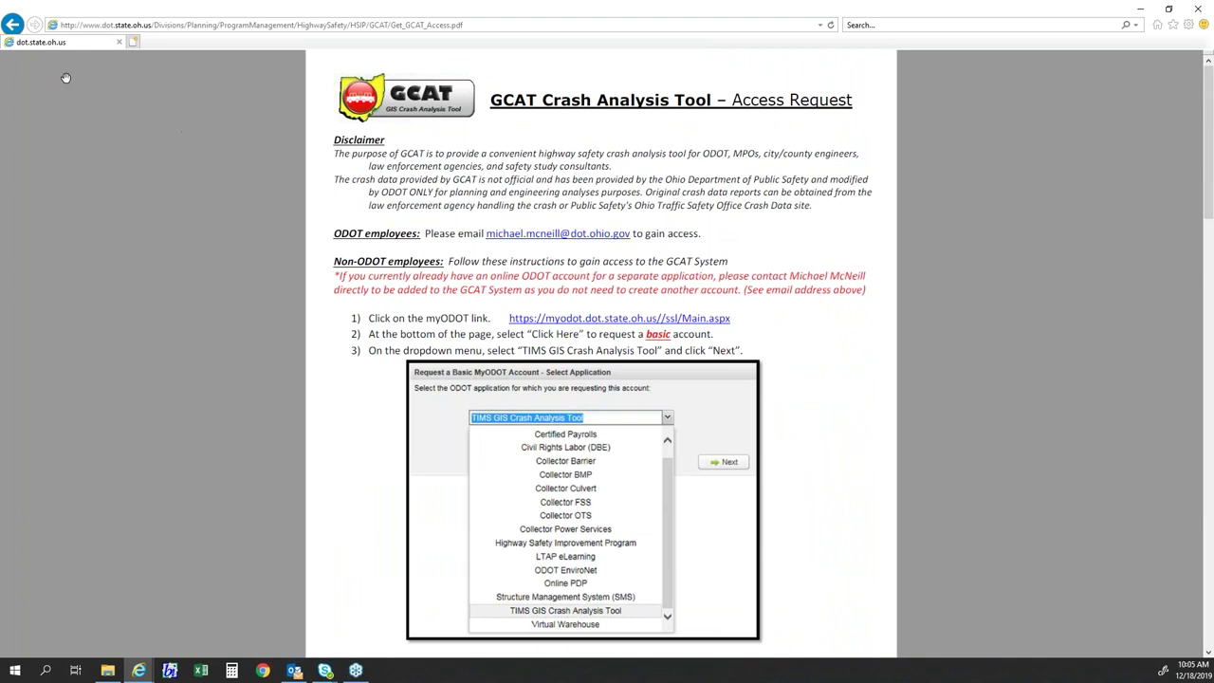
left_click(12, 26)
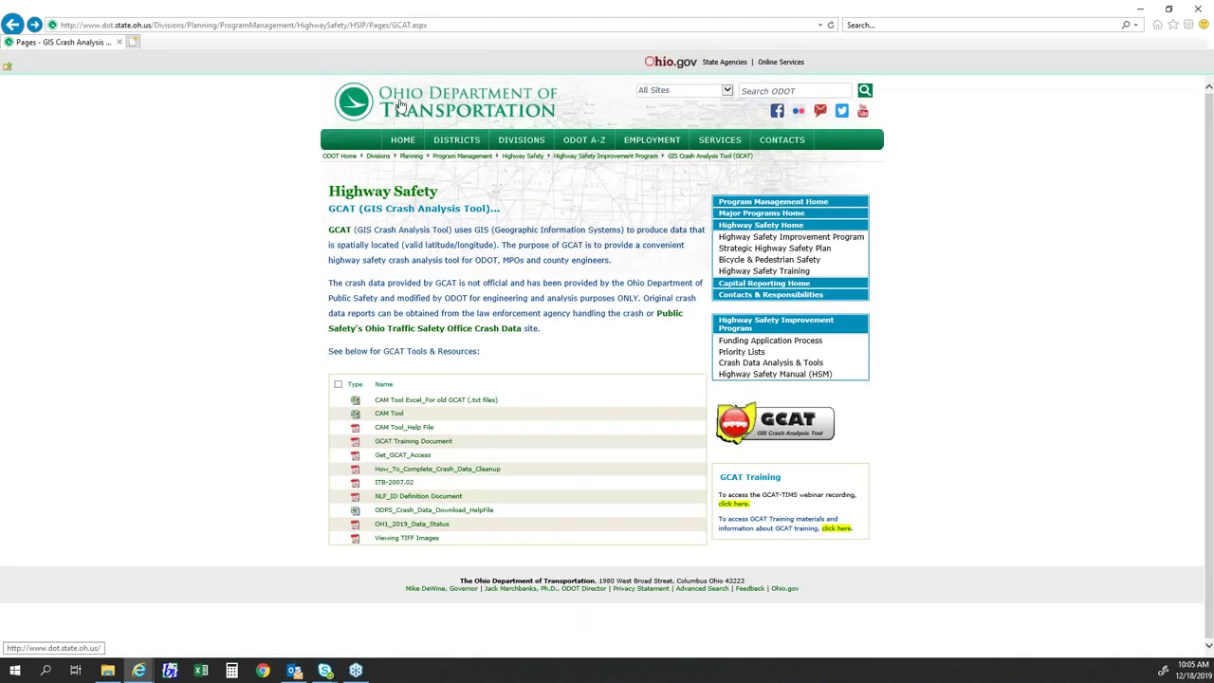
- Return to the ODOT home page and follow the TIMS link under Maps and References
left_click(393, 133)
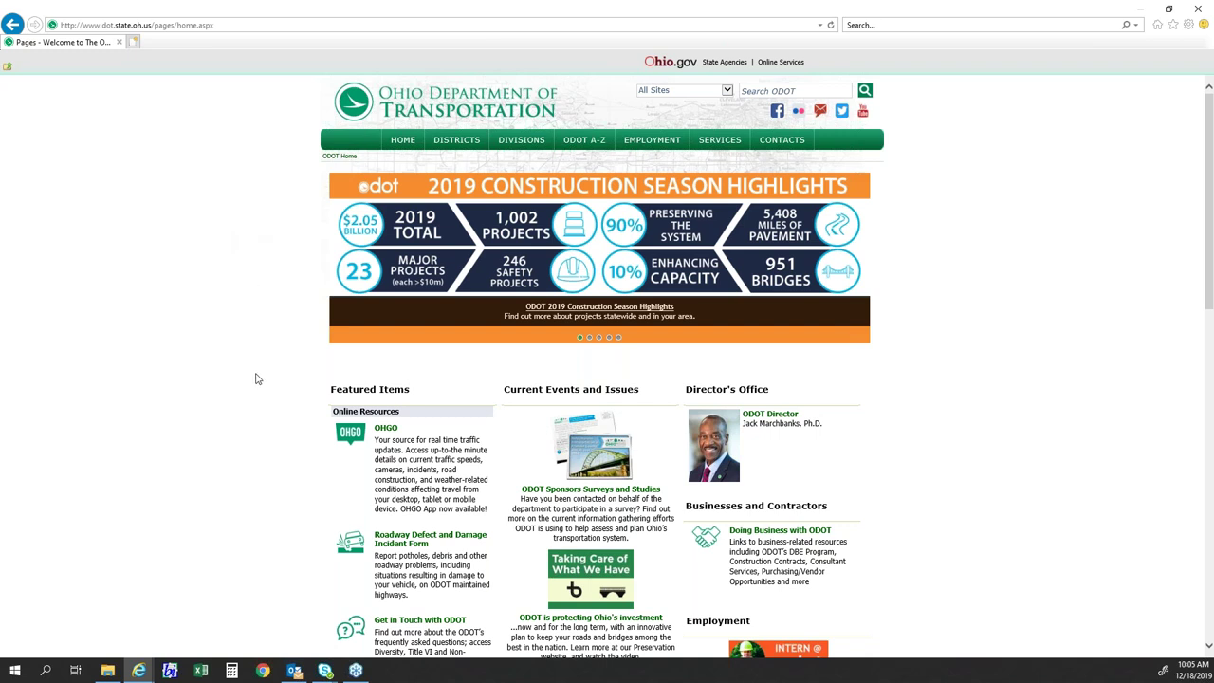
scroll(255, 378, "down", 1)
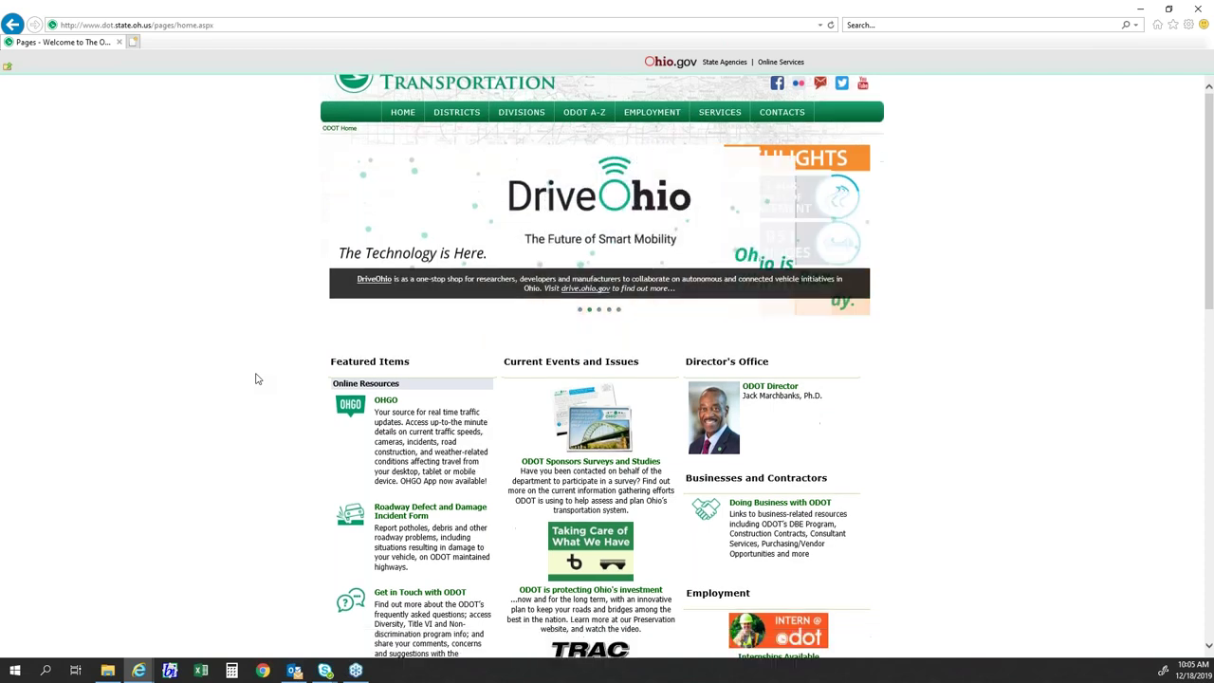
scroll(255, 379, "down", 3)
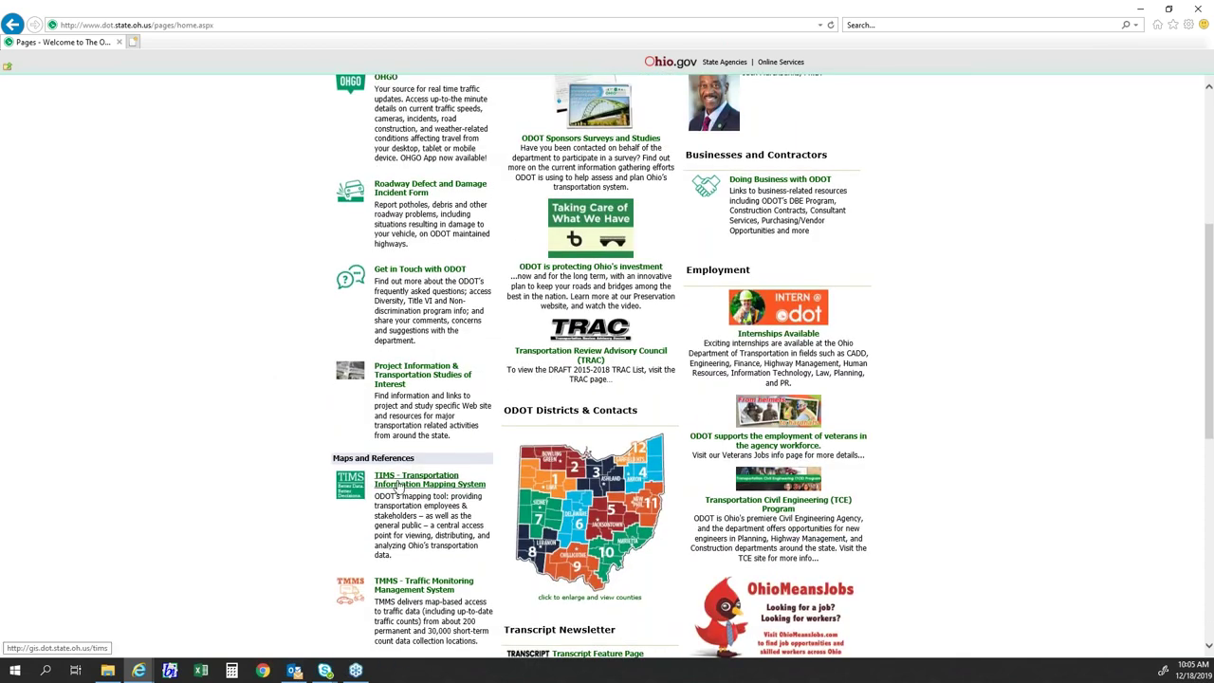
left_click(402, 489)
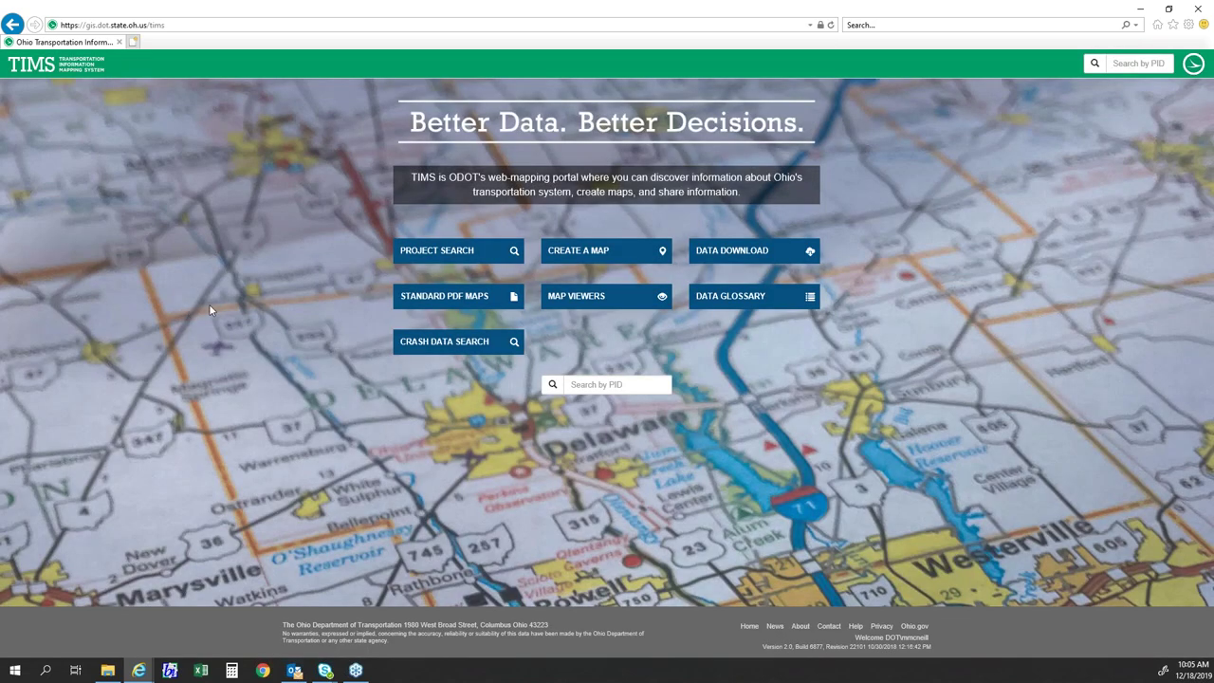
- Open Crash Data Search, clear all prior criteria, and collapse When Occurred and Location
left_click(458, 343)
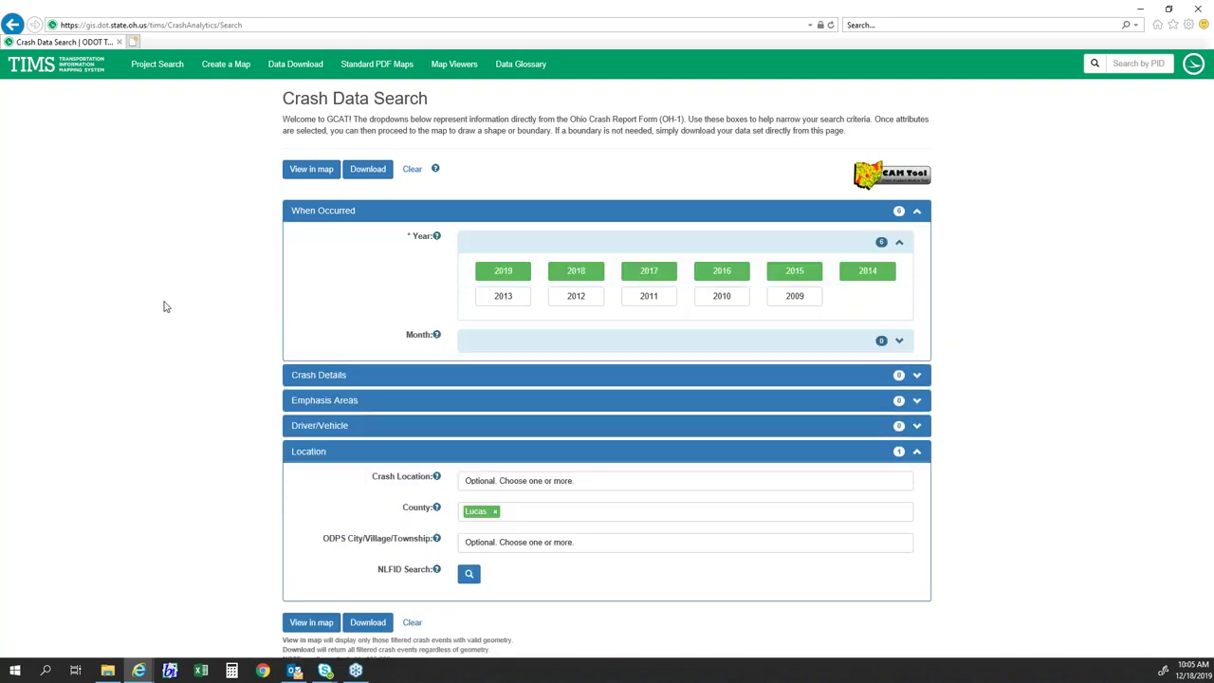
left_click(412, 169)
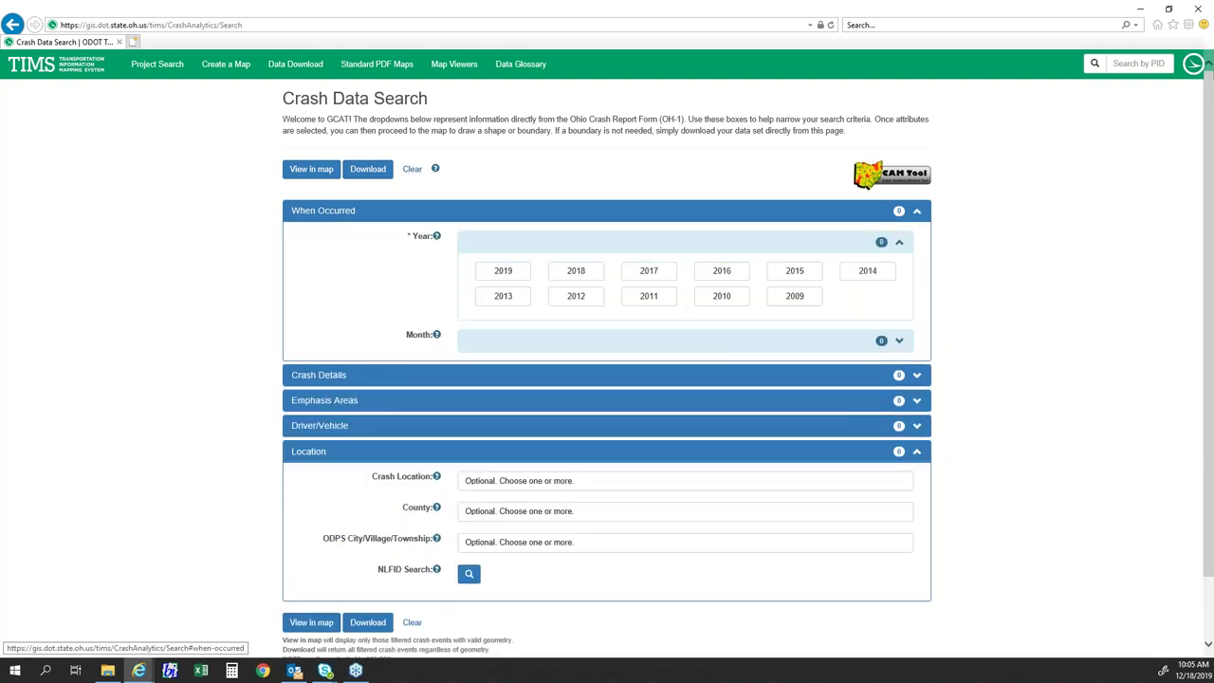
left_click(412, 211)
left_click(415, 318)
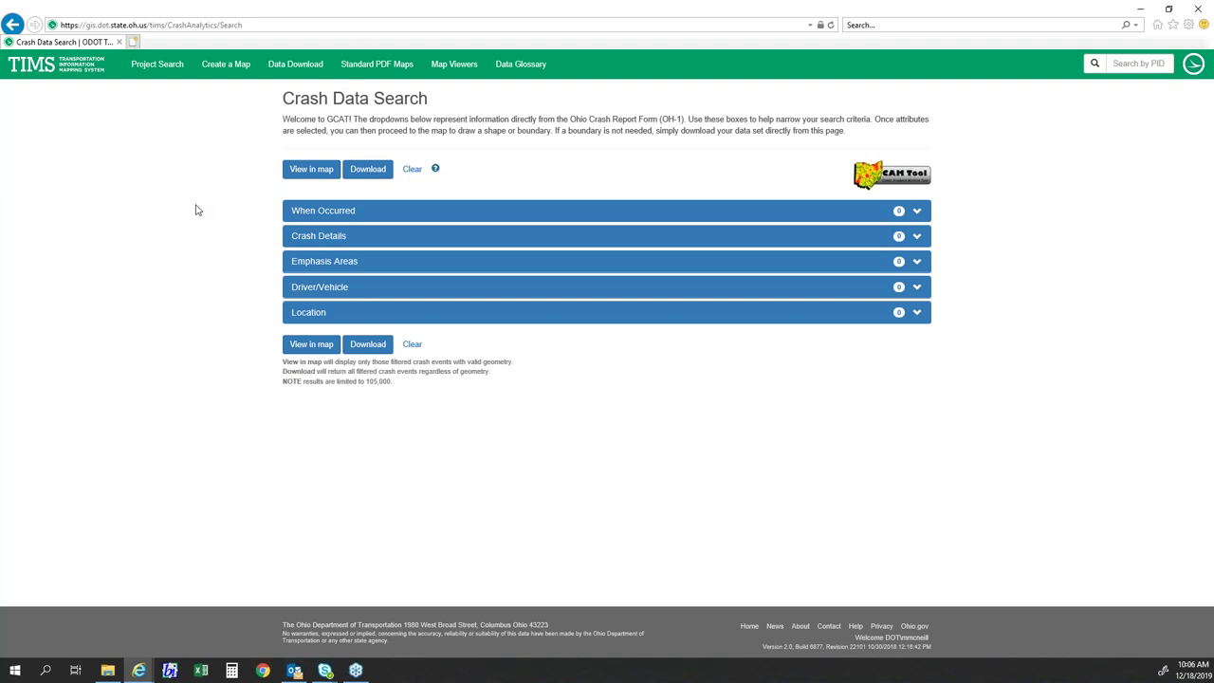
- Toggle When Occurred and Crash Details, leaving When Occurred expanded with years 2009–2019
key("super+e")
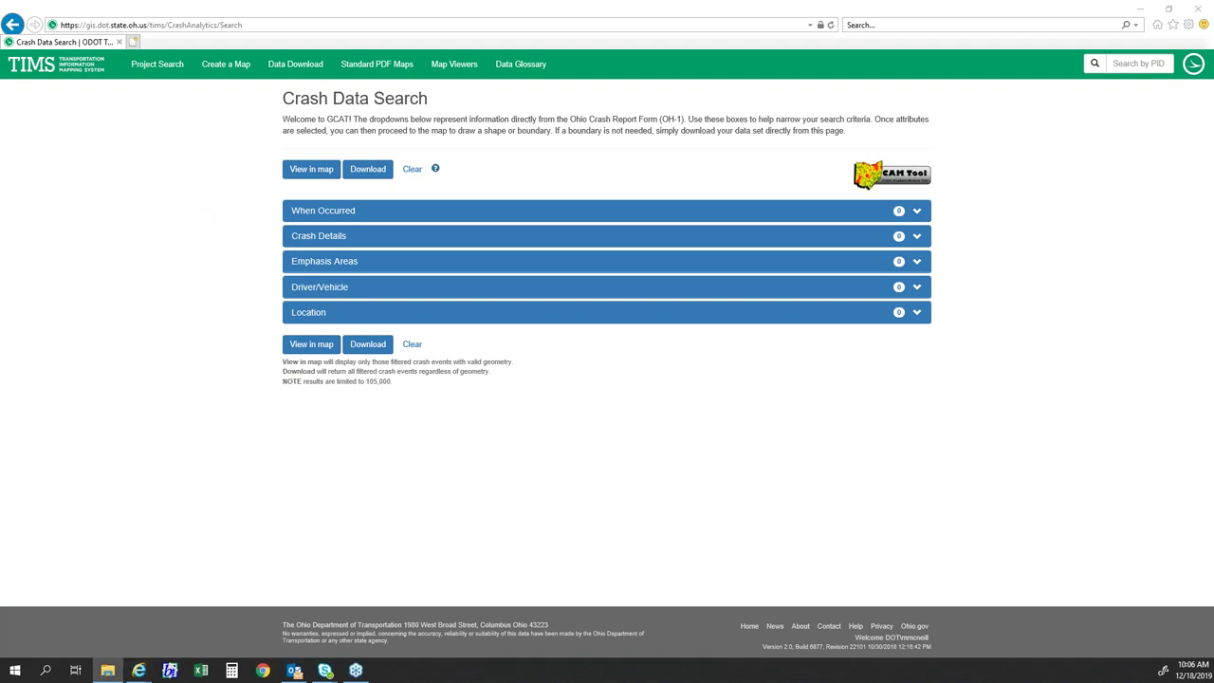
left_click(79, 263)
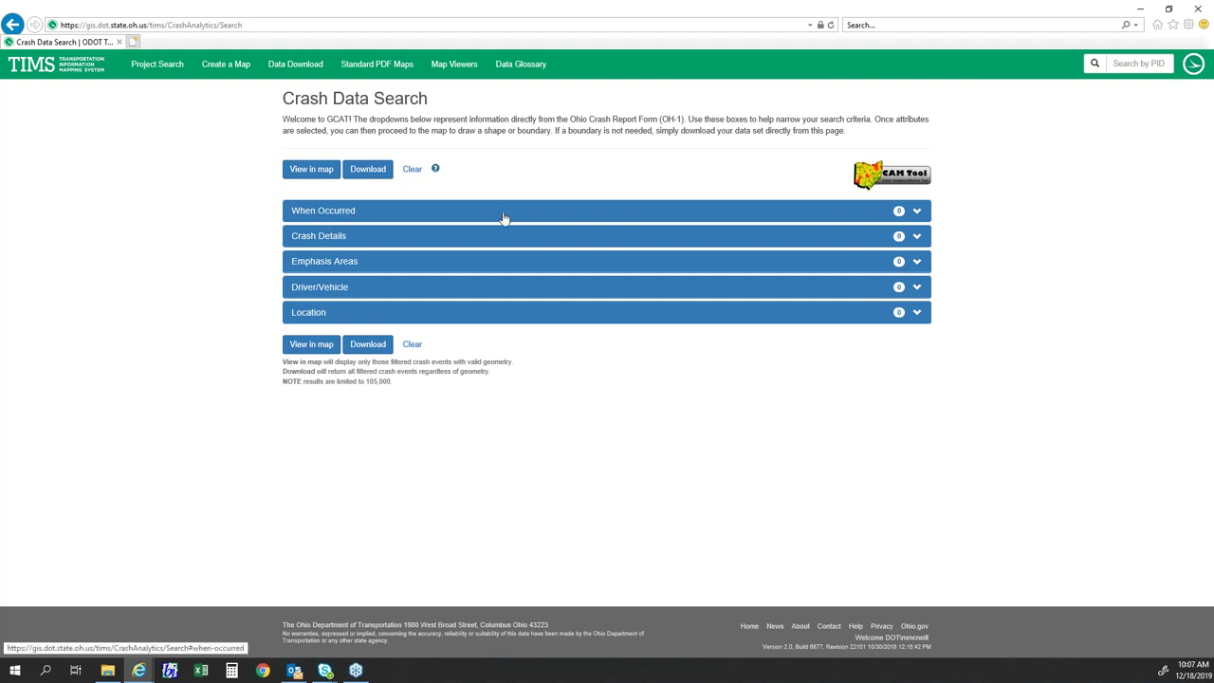
left_click(405, 213)
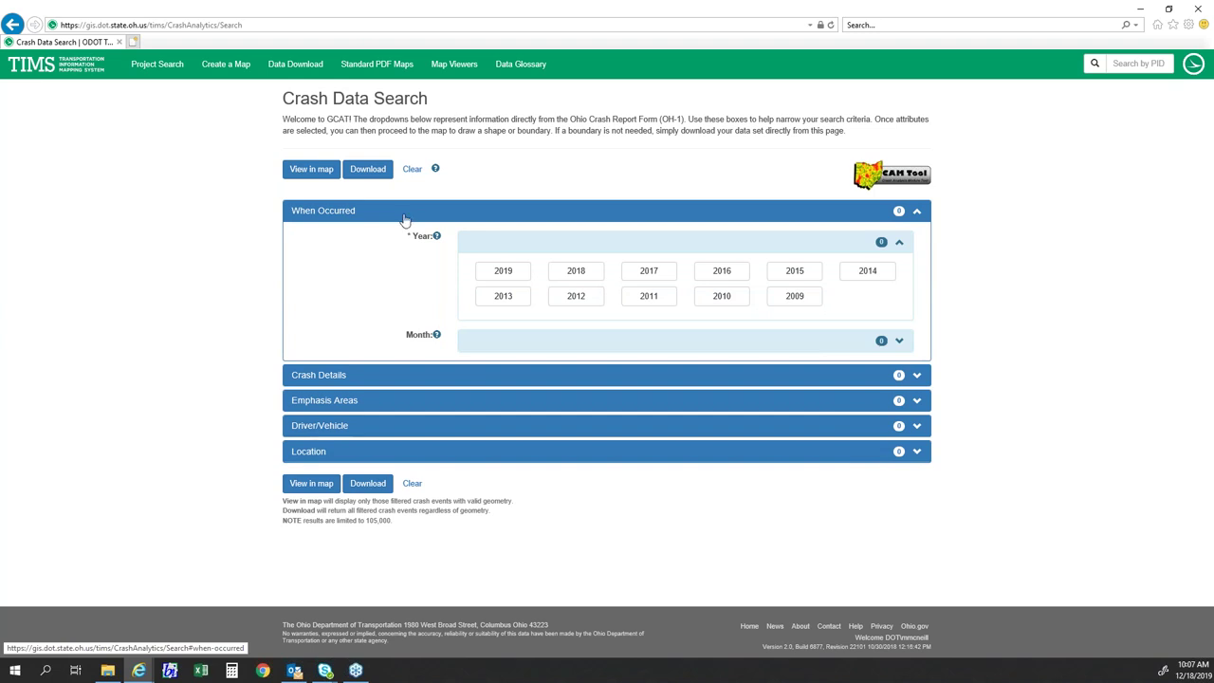
left_click(400, 380)
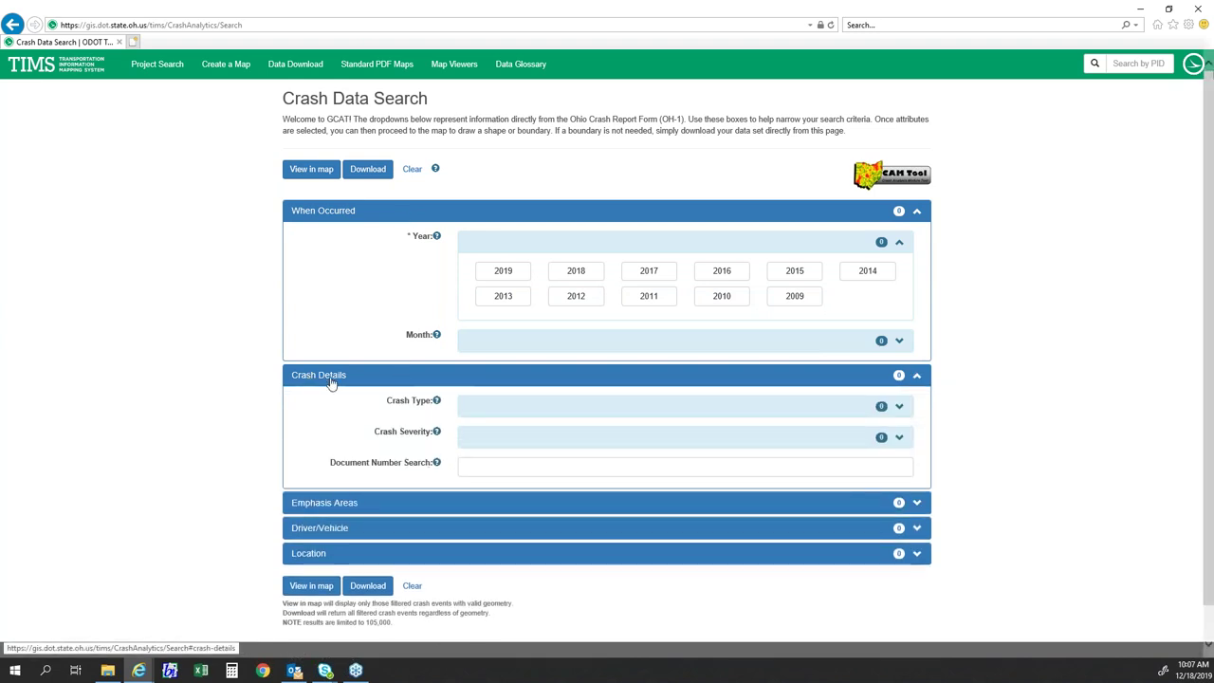
left_click(320, 217)
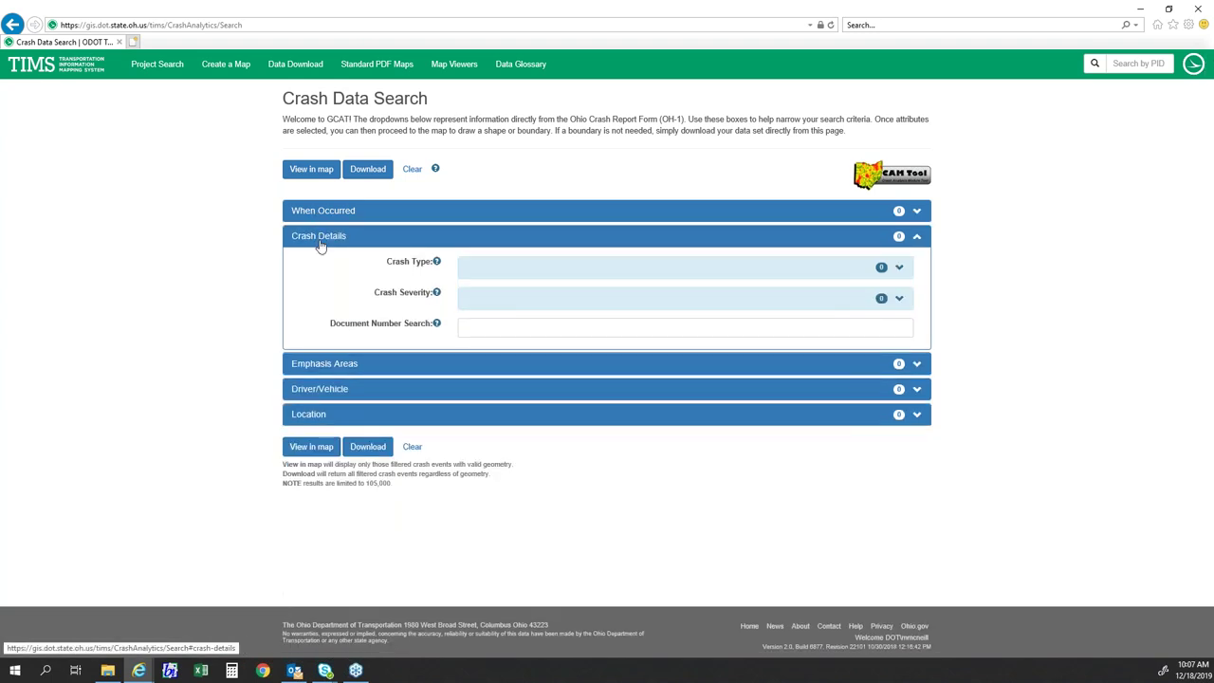
left_click(320, 239)
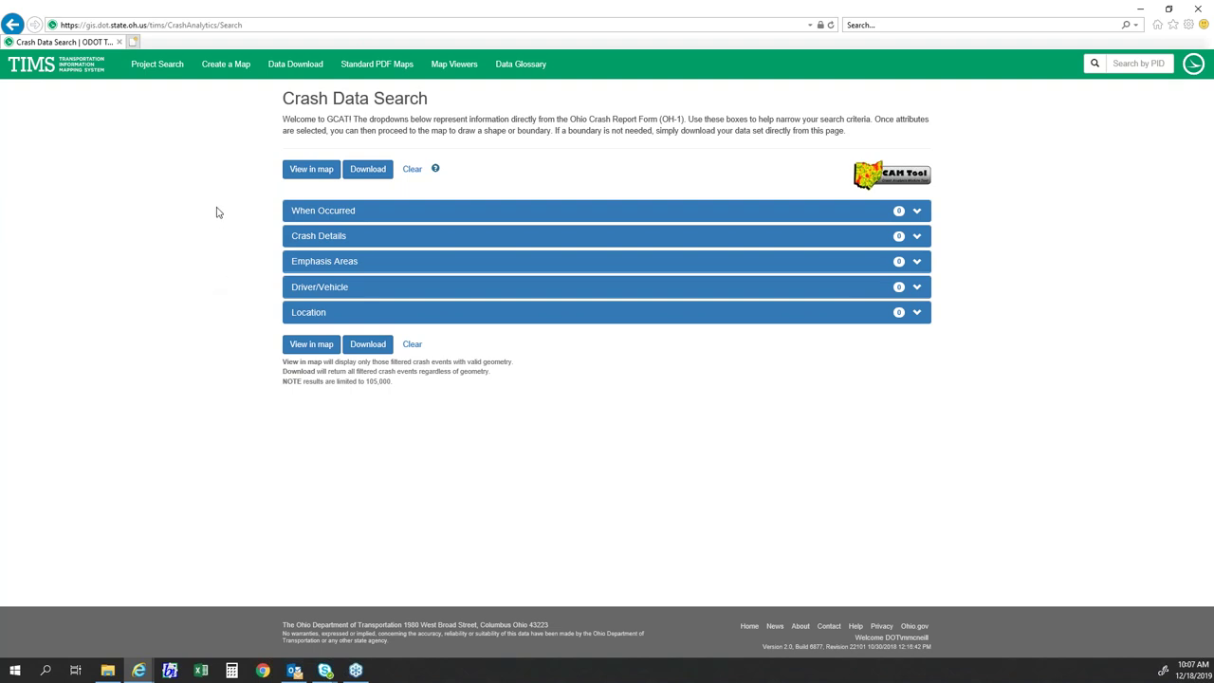
left_click(330, 211)
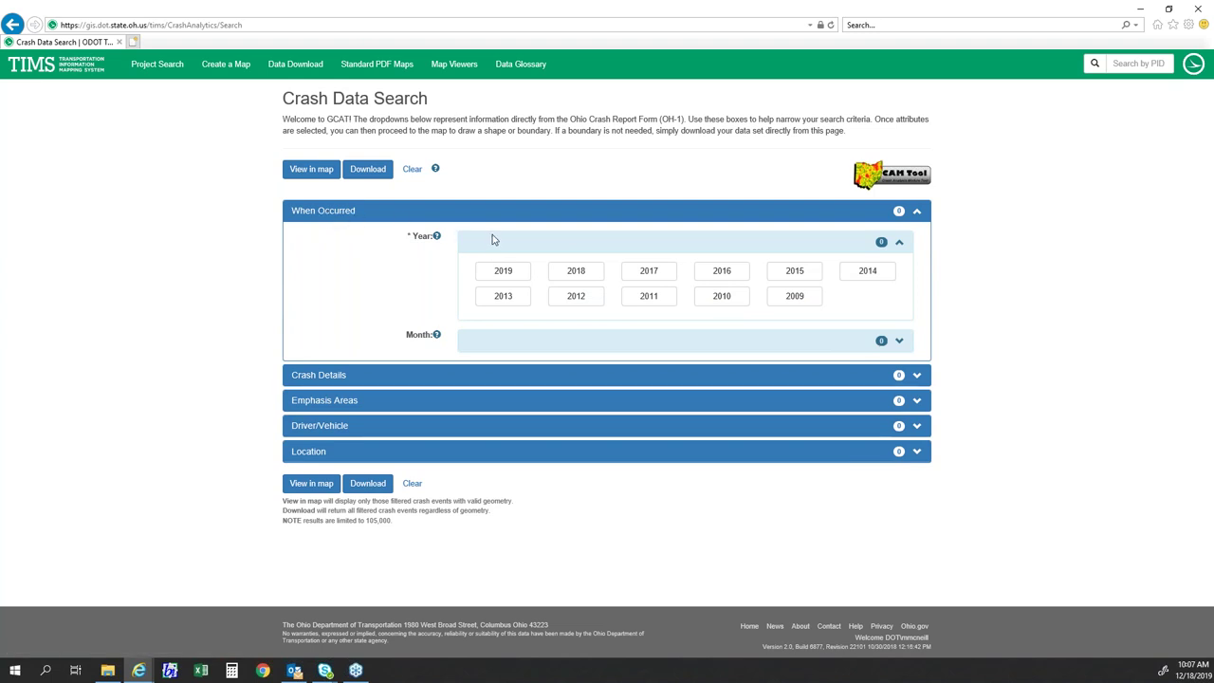
left_click(543, 351)
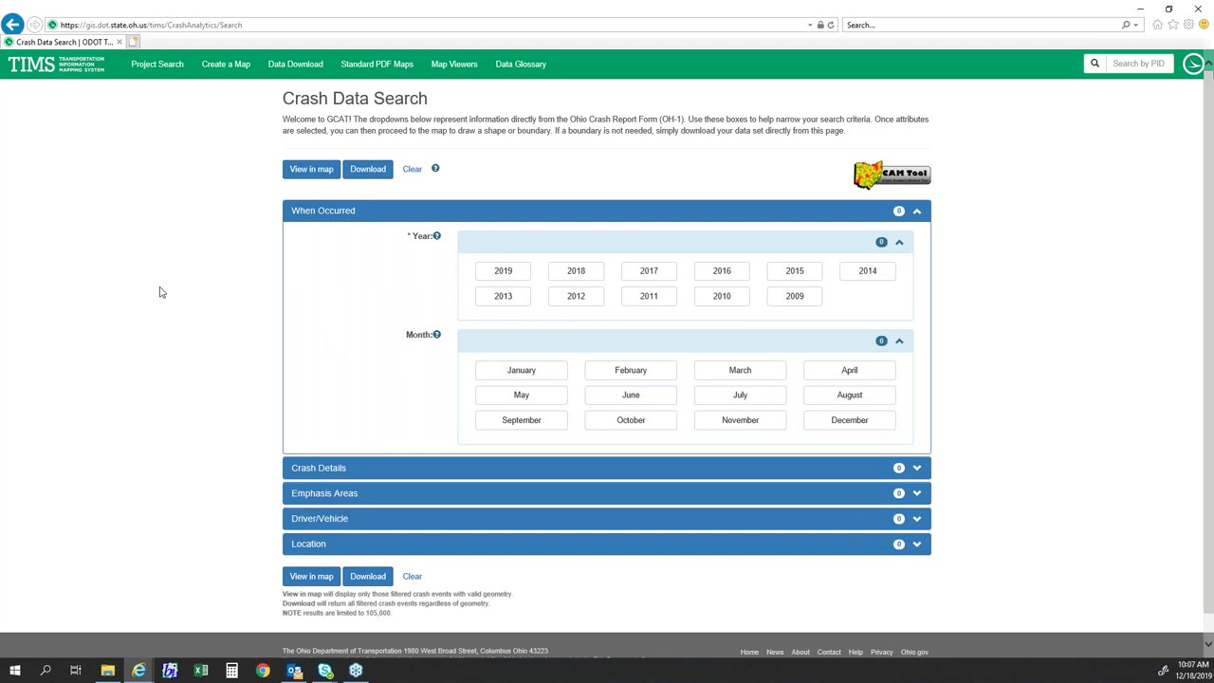
left_click(490, 277)
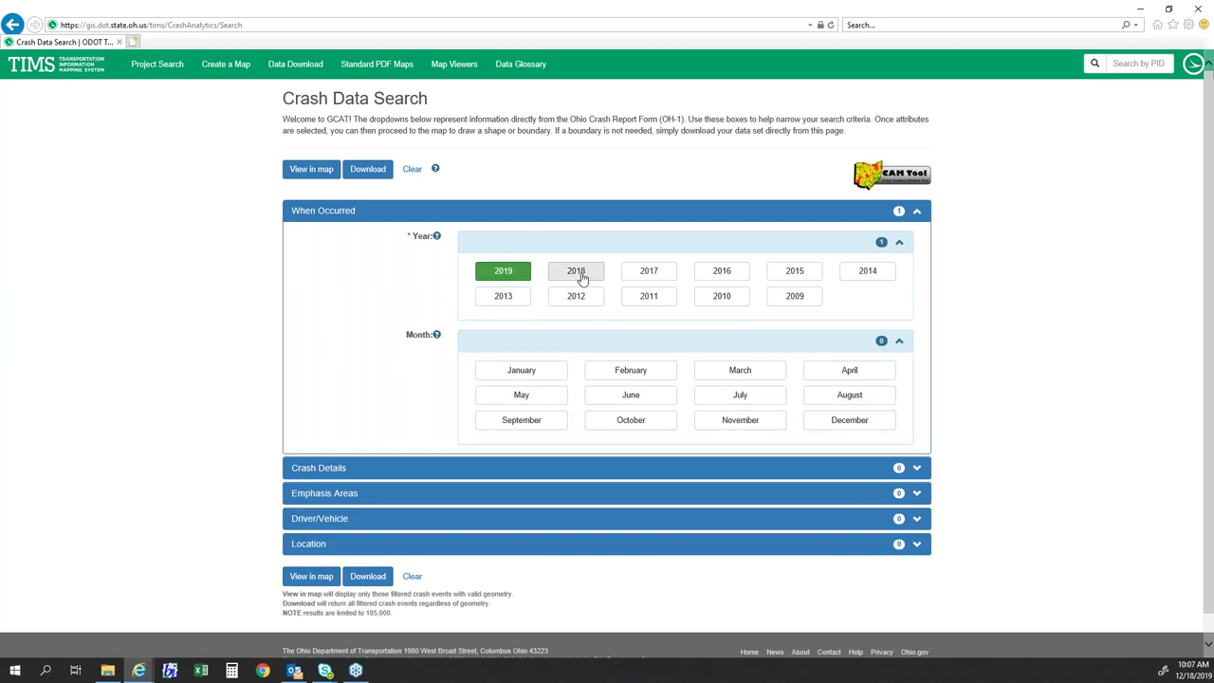
left_click(564, 275)
left_click(564, 275)
left_click(521, 274)
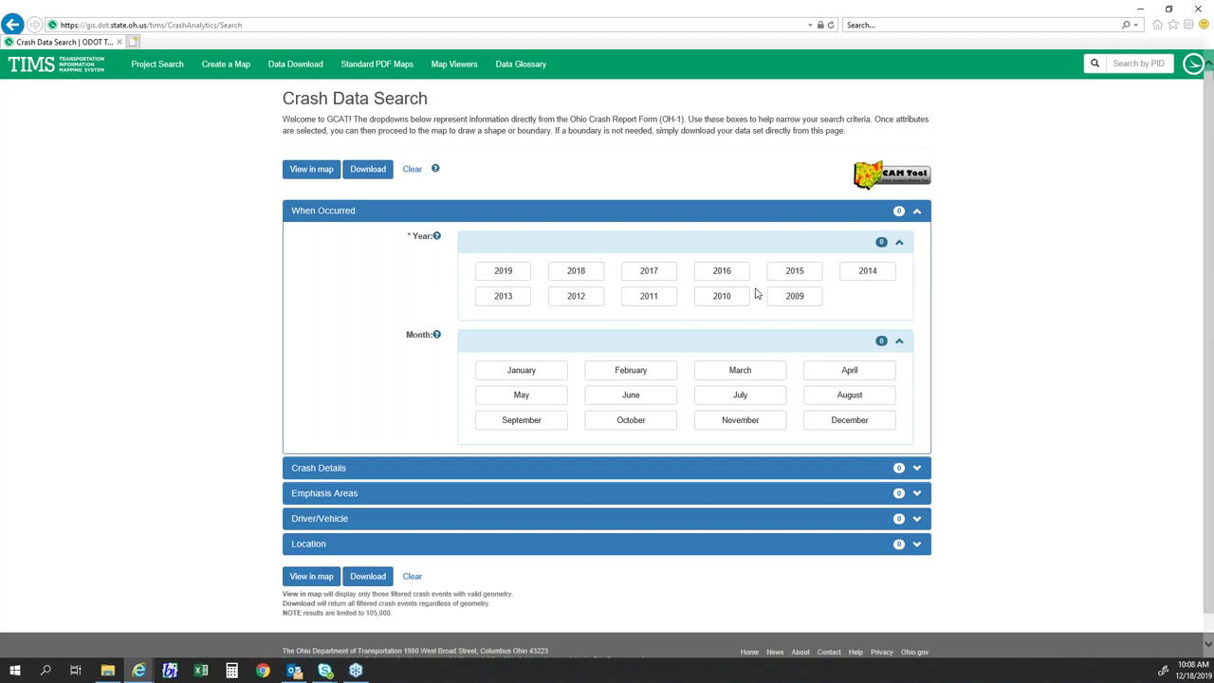
left_click(504, 273)
left_click(576, 275)
left_click(637, 276)
left_click(721, 276)
left_click(721, 276)
left_click(592, 274)
left_click(500, 272)
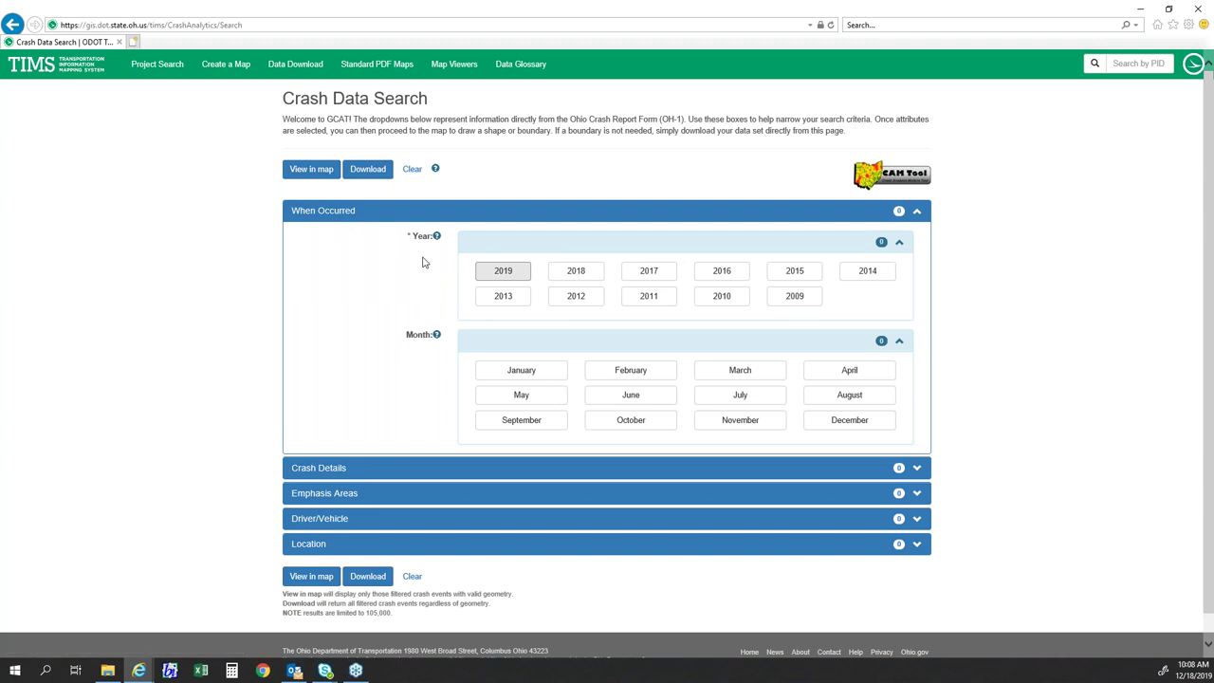
- Collapse When Occurred, expand Crash Details, and browse the Crash Type and Crash Severity lists
left_click(377, 216)
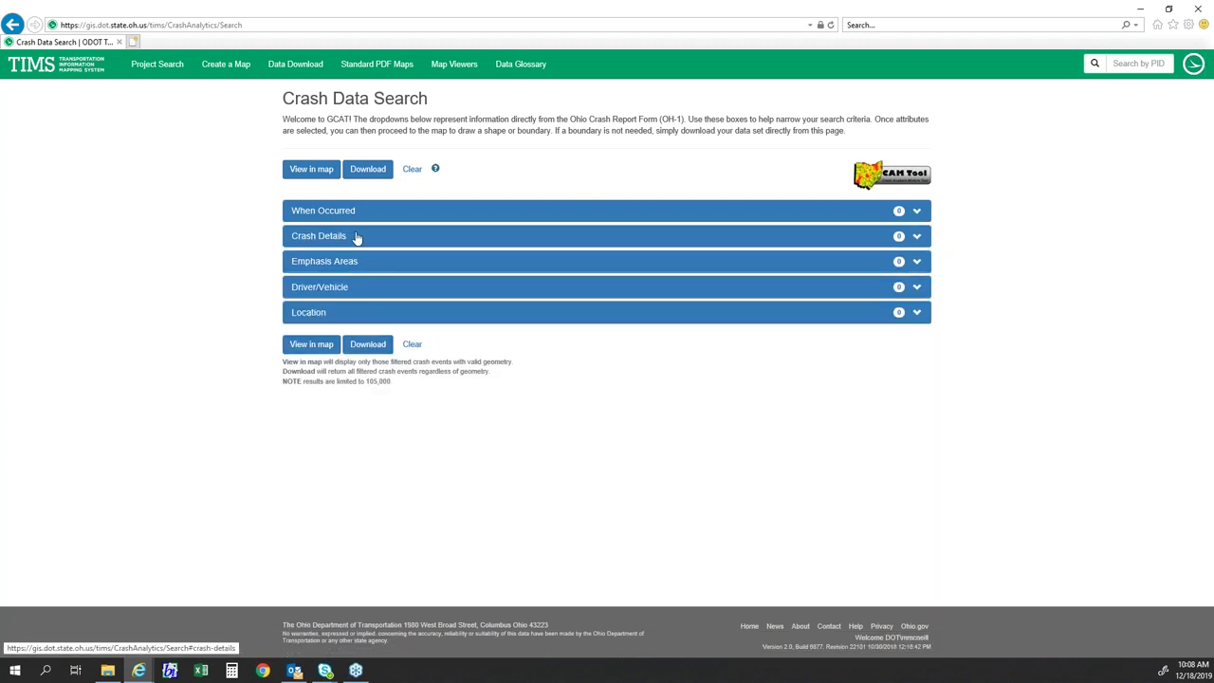
left_click(355, 237)
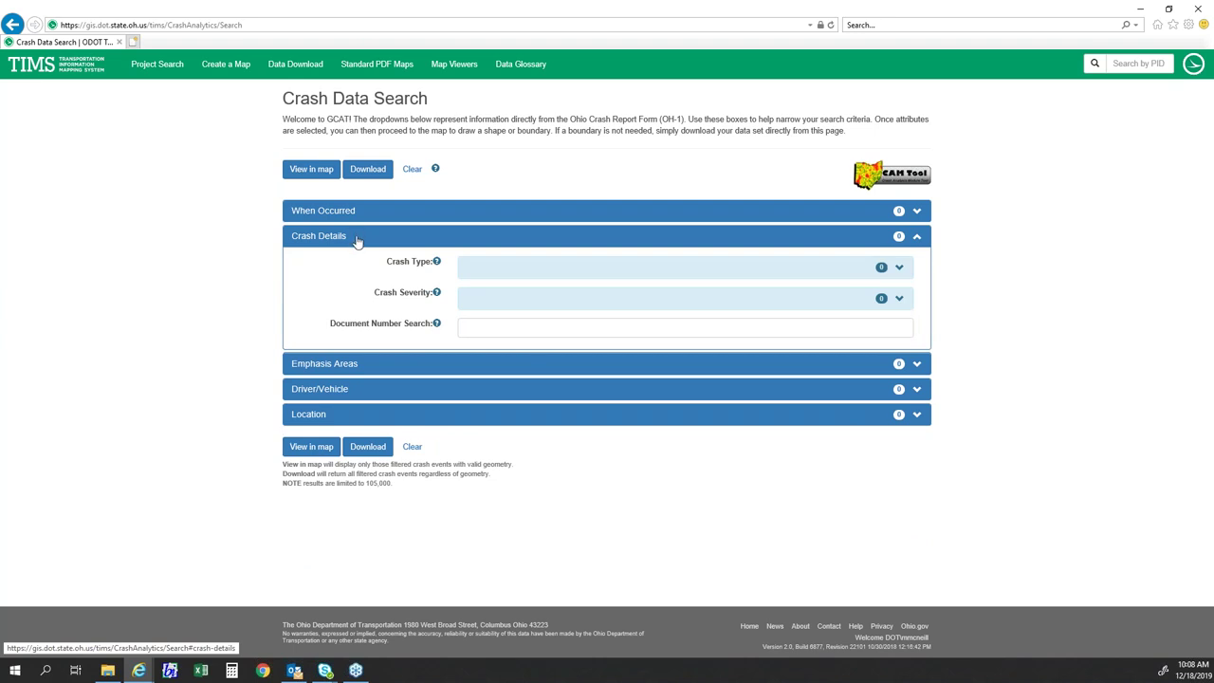
left_click(487, 268)
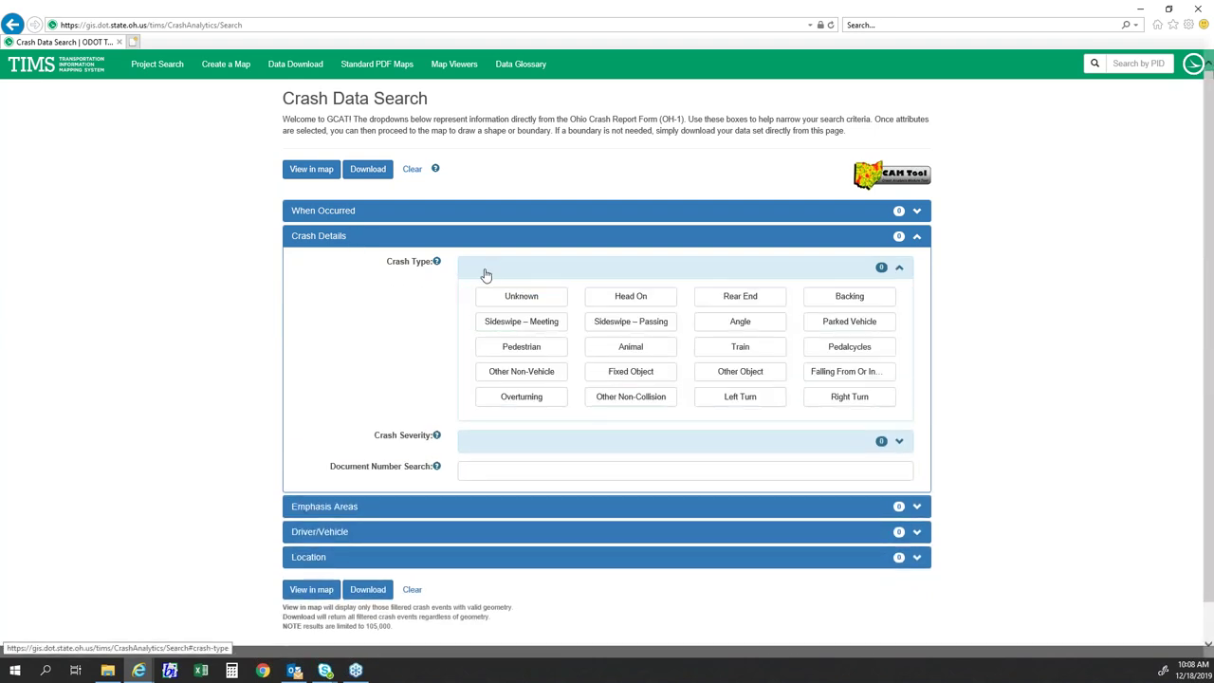
scroll(487, 271, "down", 1)
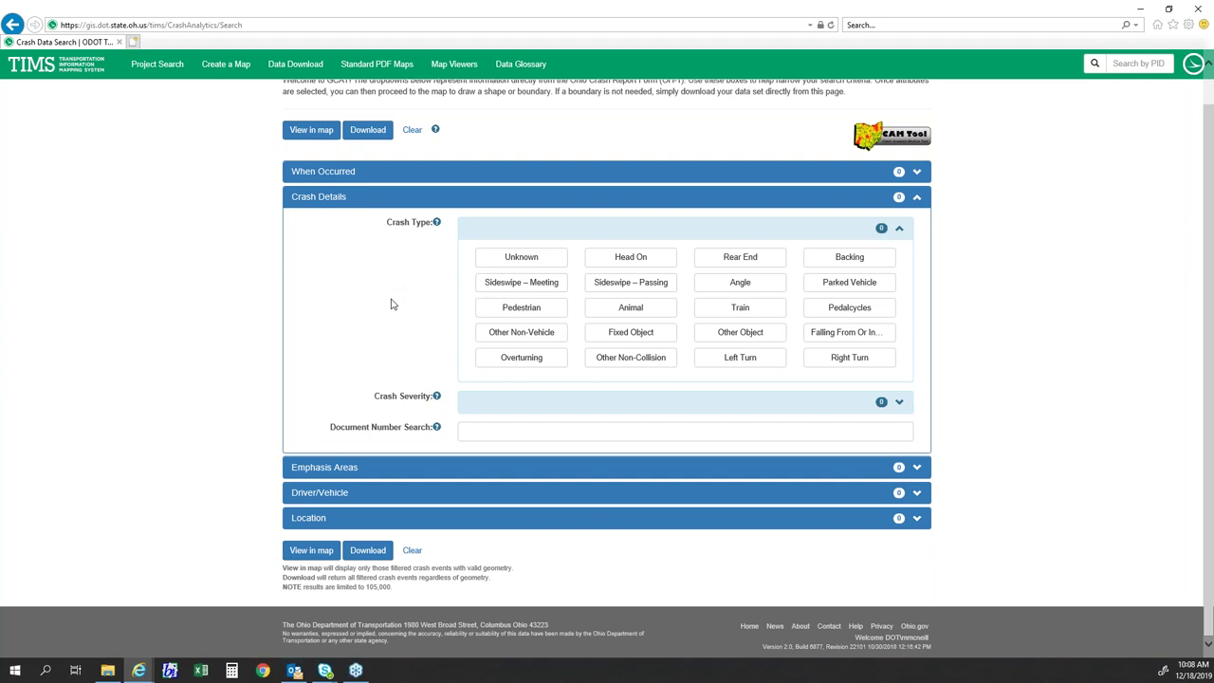
left_click(495, 410)
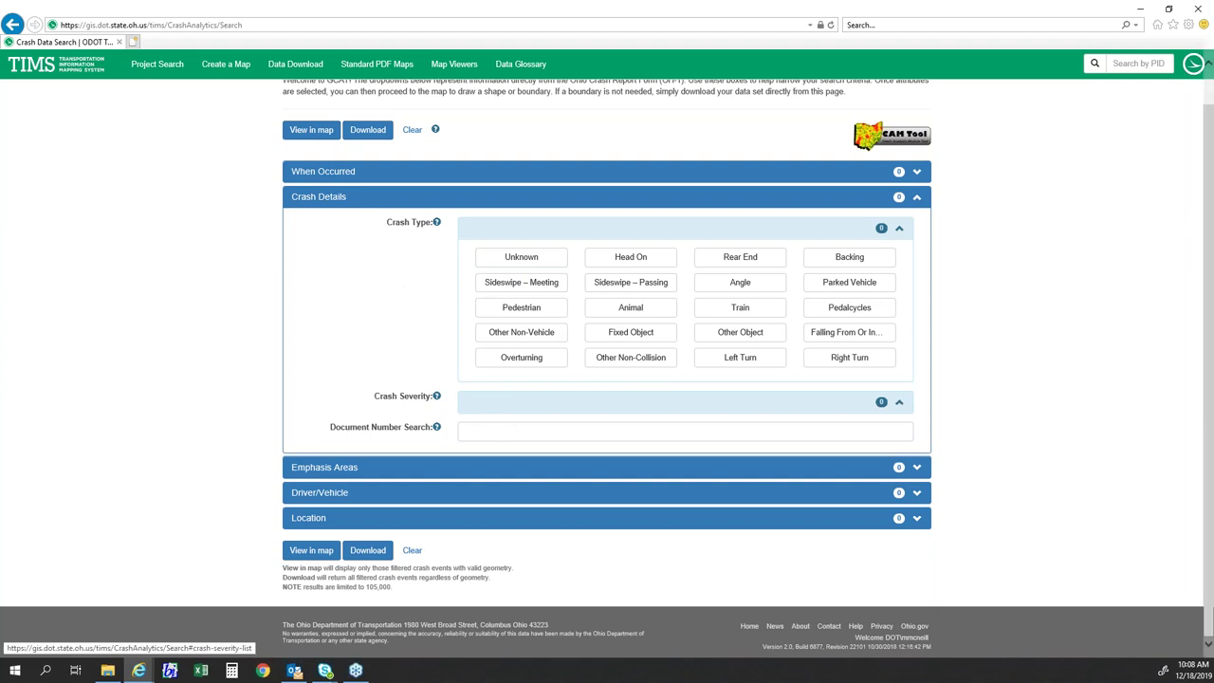
scroll(376, 327, "down", 1)
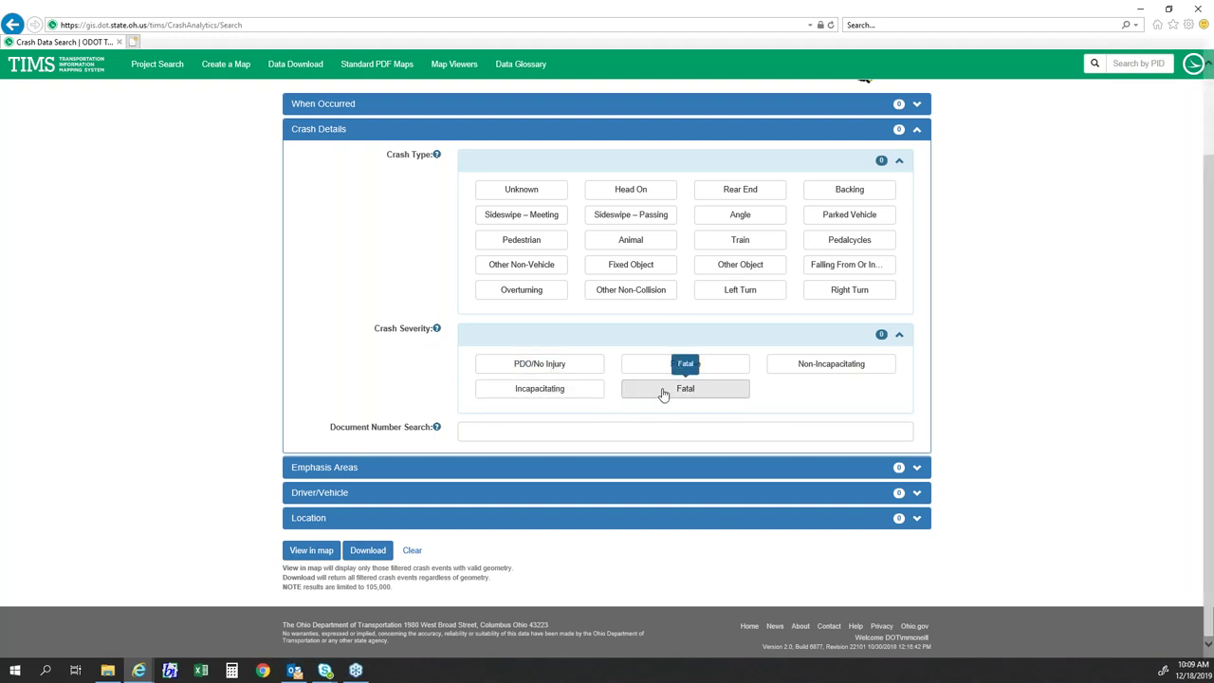
scroll(400, 276, "up", 2)
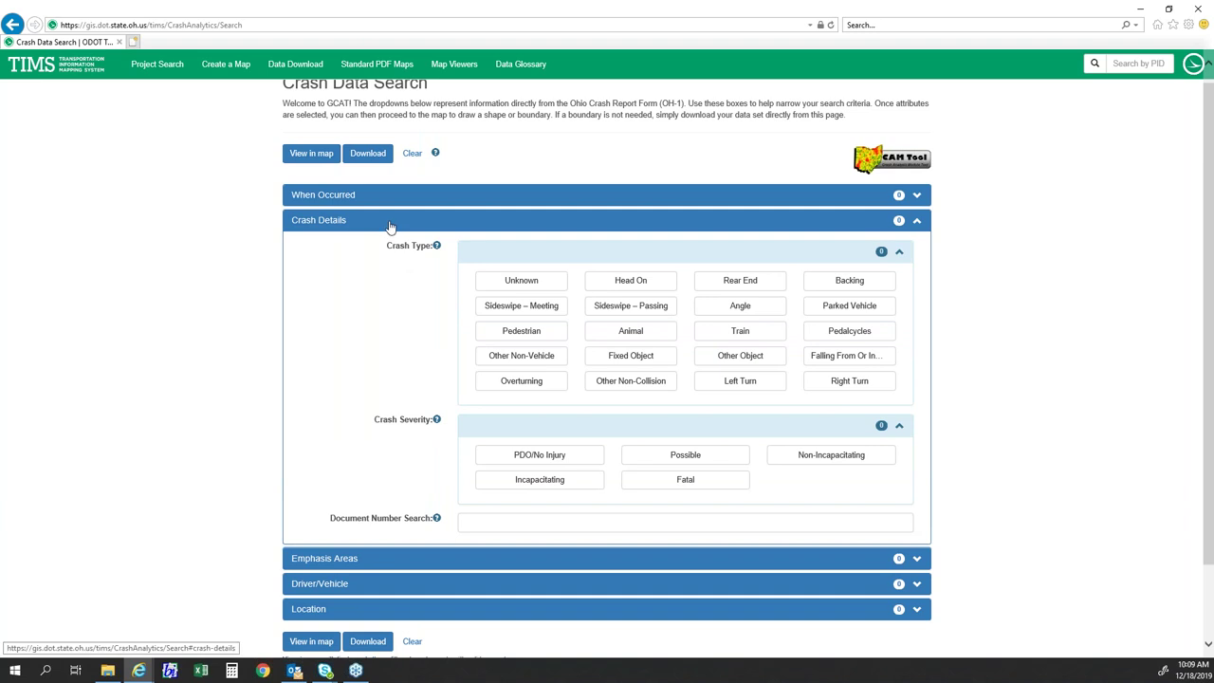
- Collapse Crash Details, expand Emphasis Areas, and show the Area list
left_click(389, 224)
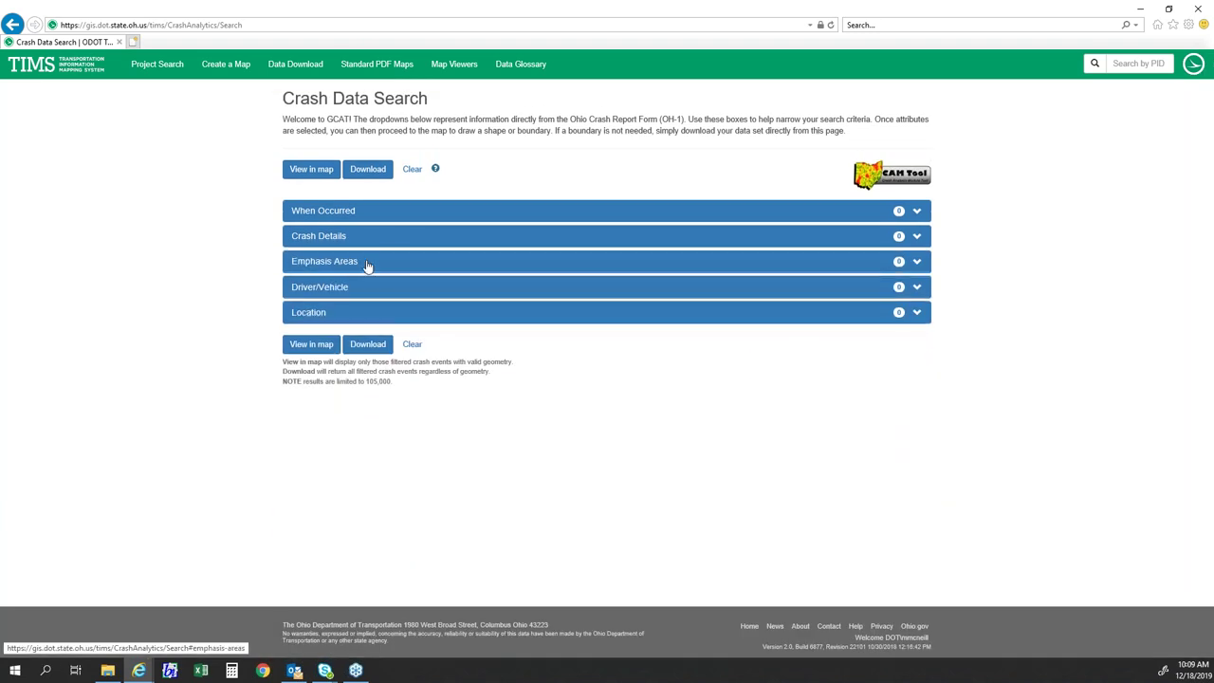
left_click(368, 267)
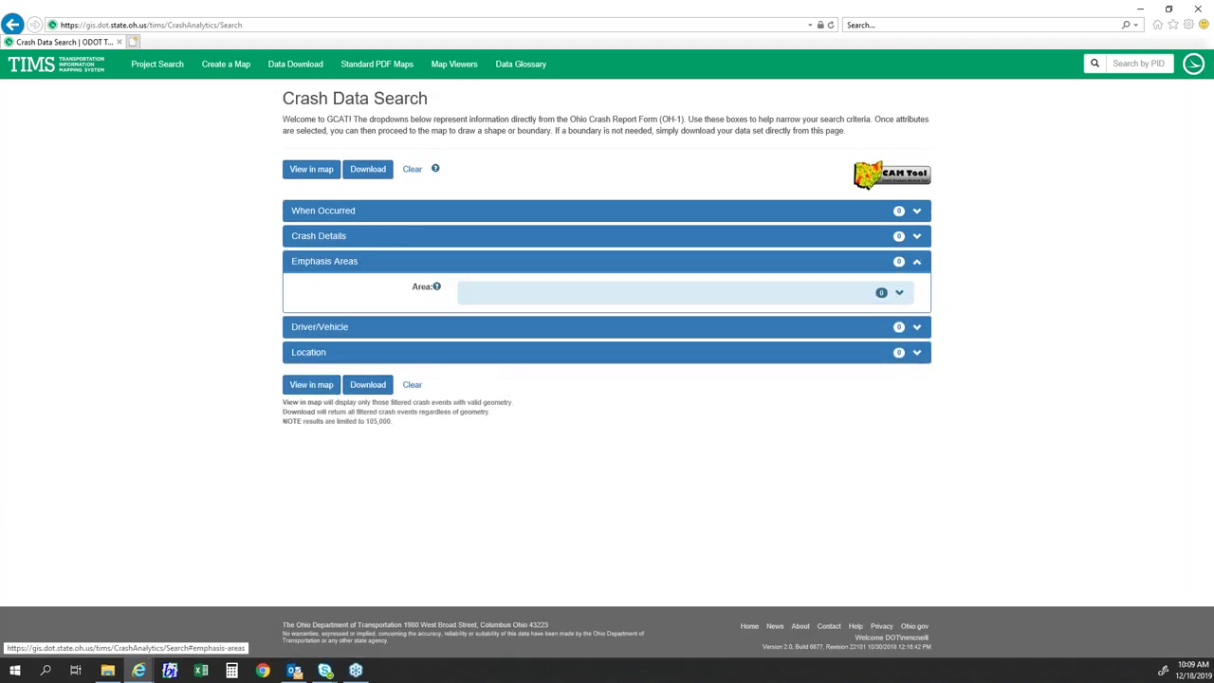
left_click(508, 299)
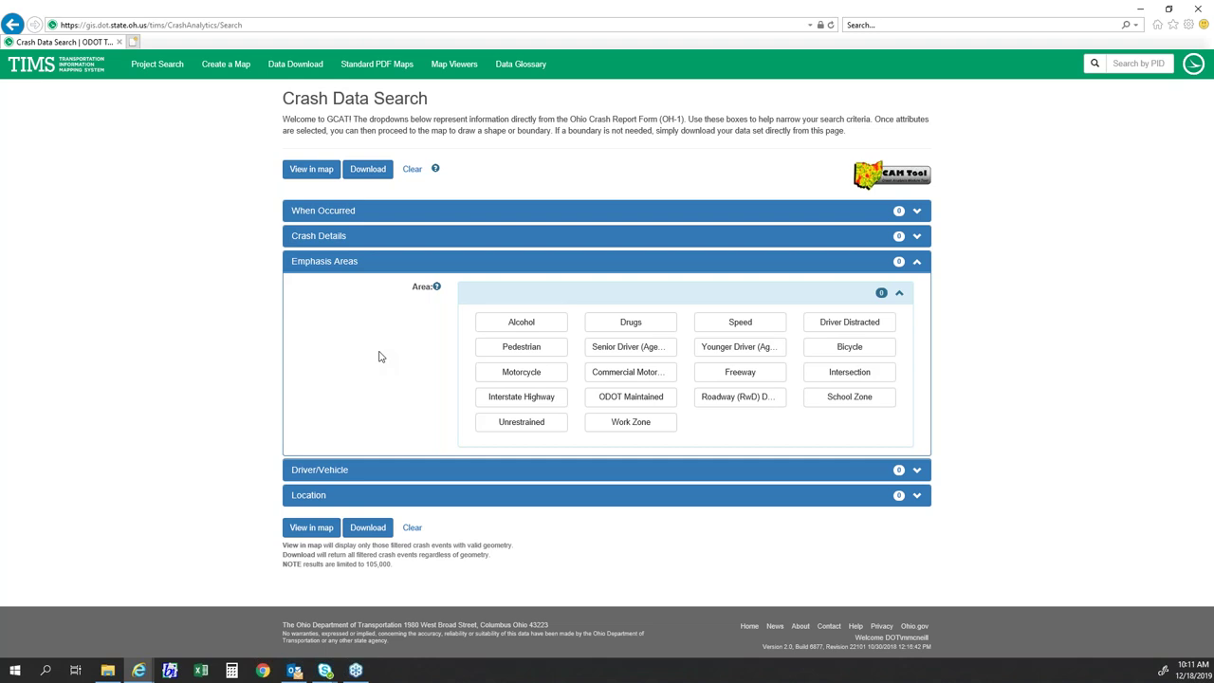
- Select and then deselect Alcohol, and collapse Emphasis Areas with nothing chosen
left_click(491, 328)
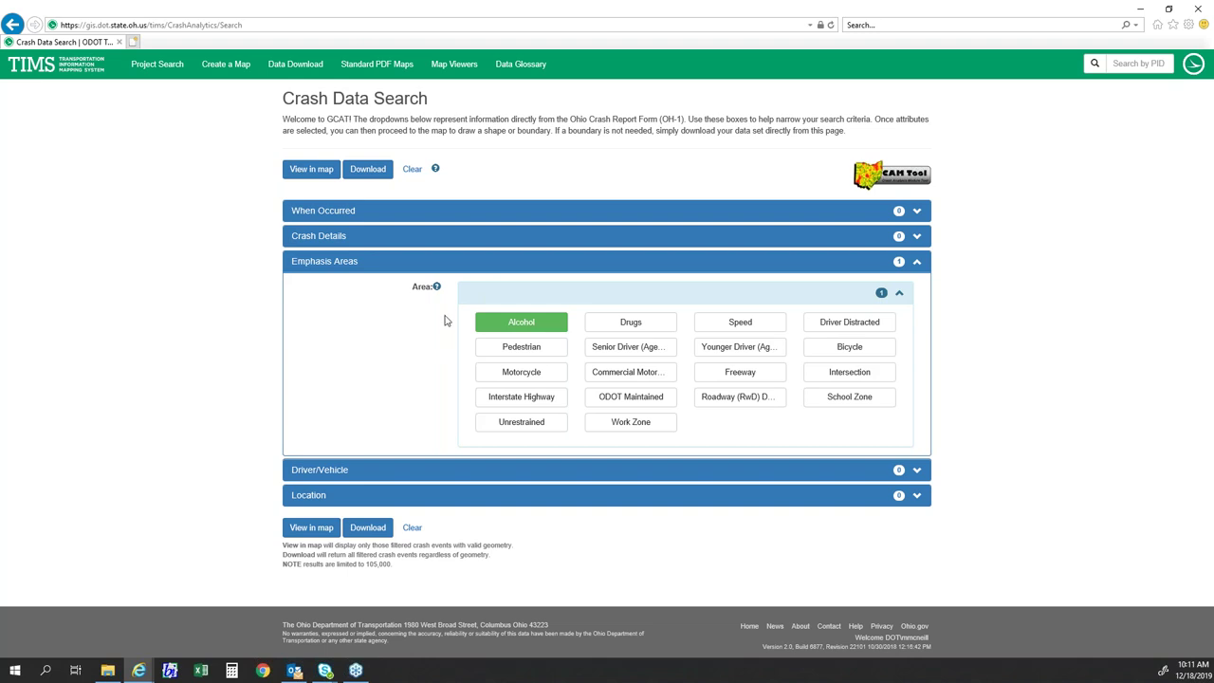
left_click(513, 326)
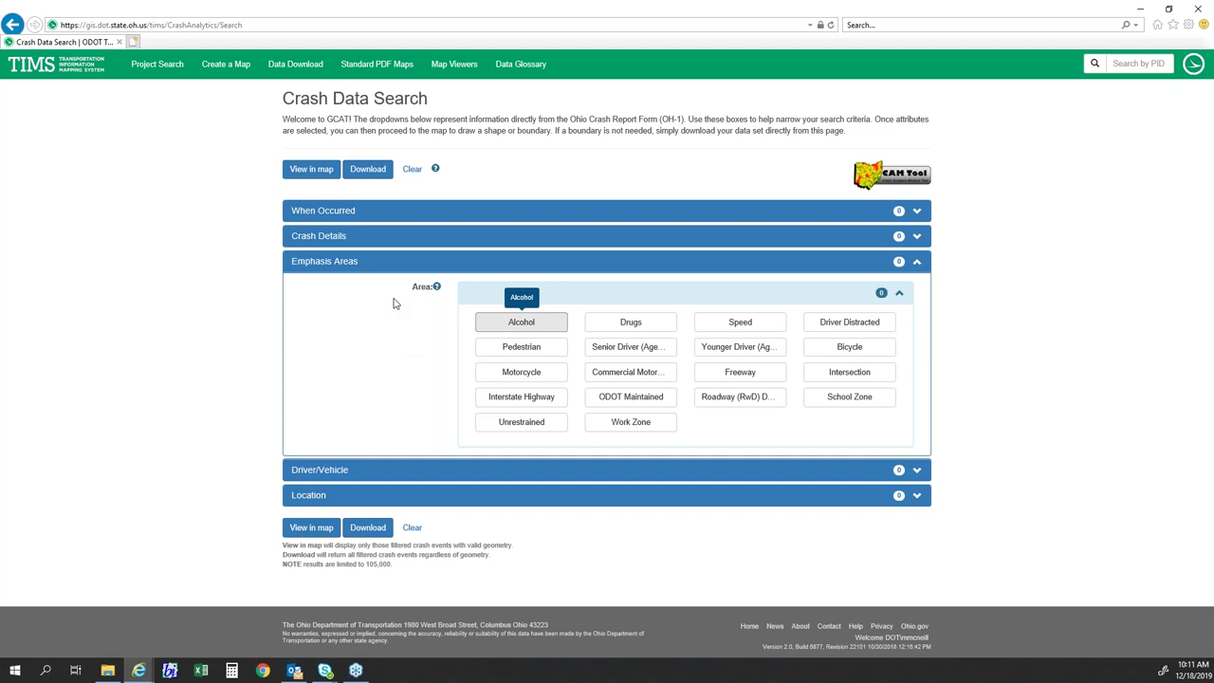
left_click(382, 262)
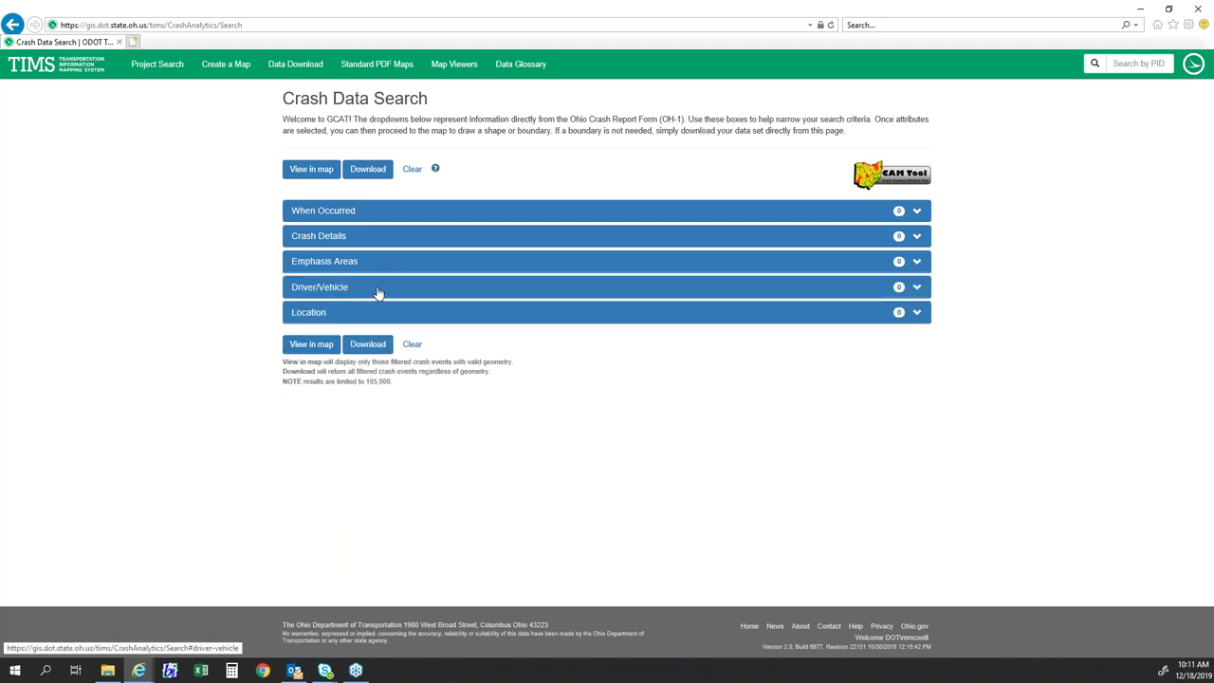
- Expand Driver/Vehicle and scroll through the Type of Unit choices
left_click(376, 289)
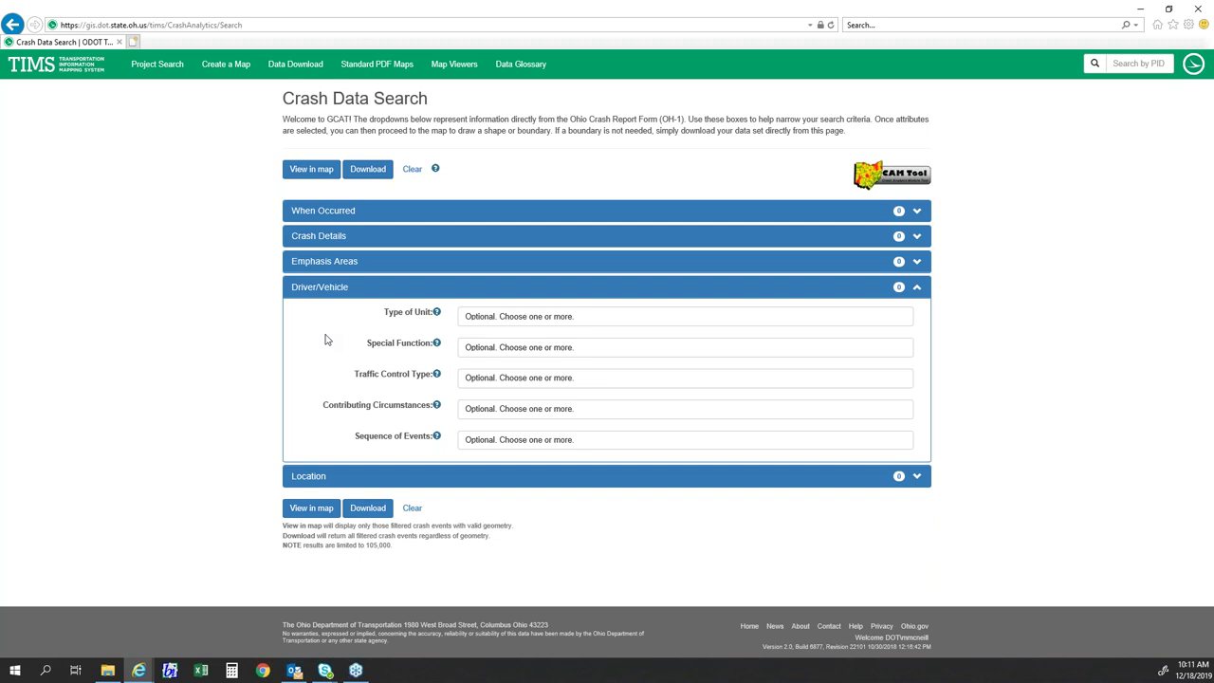
left_click(495, 315)
scroll(508, 364, "down", 3)
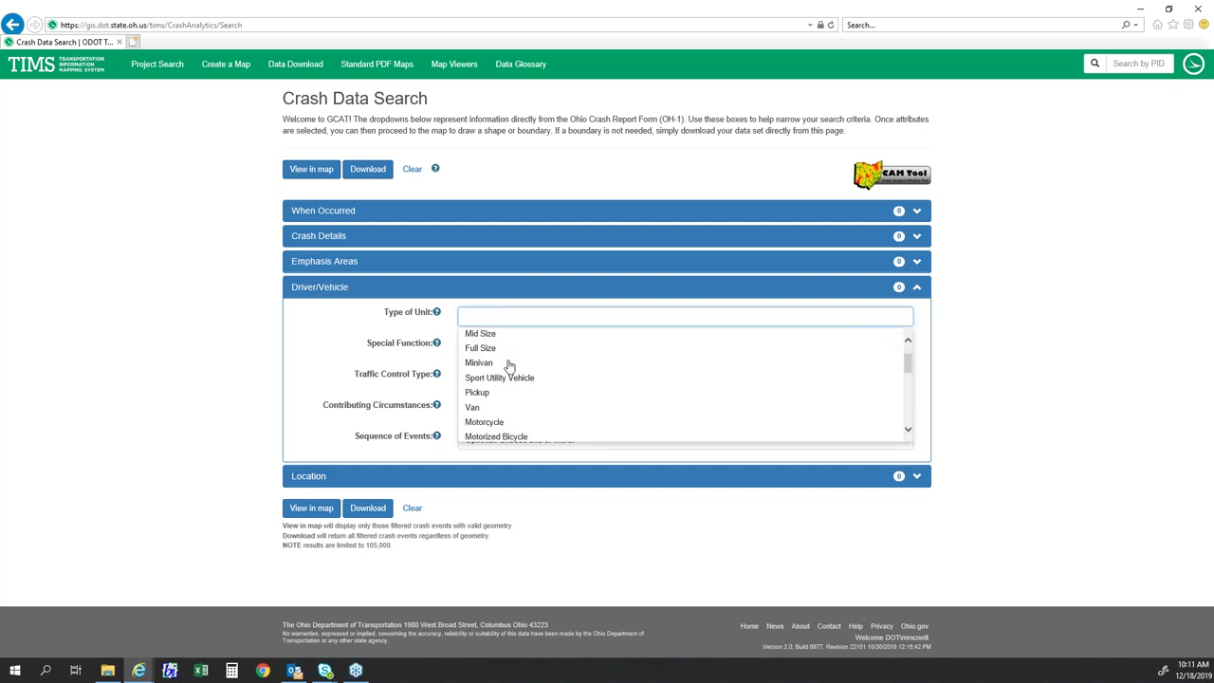
scroll(508, 366, "down", 4)
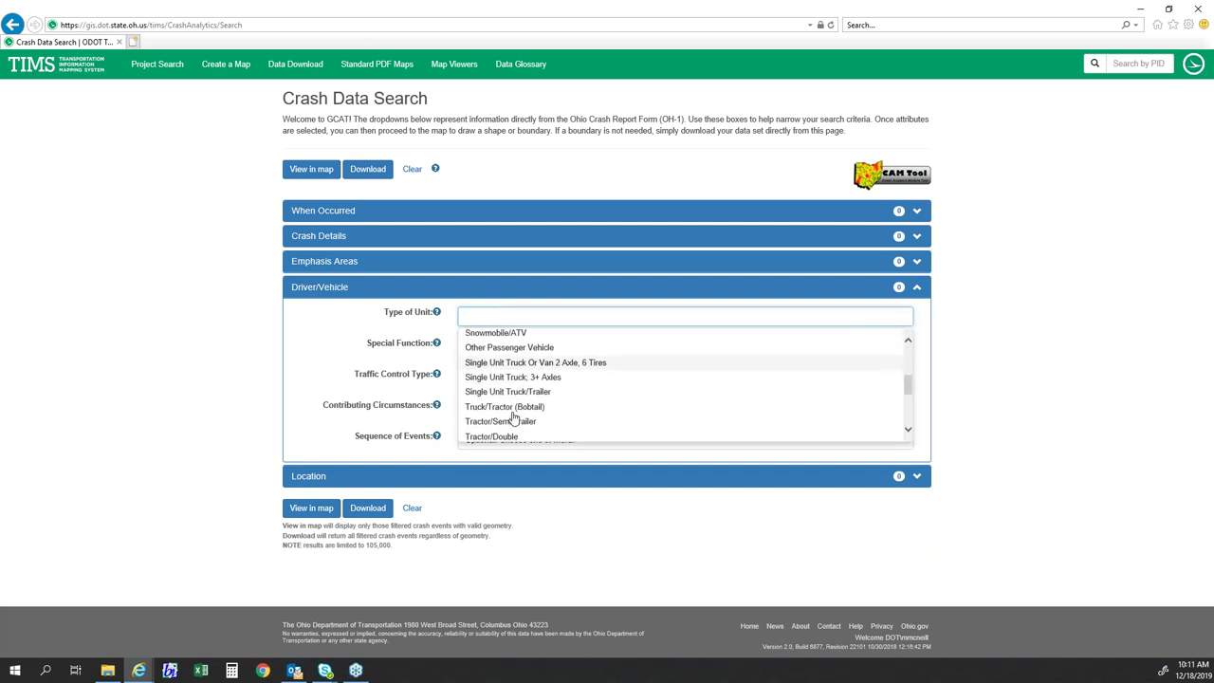
scroll(513, 418, "down", 1)
scroll(513, 418, "up", 3)
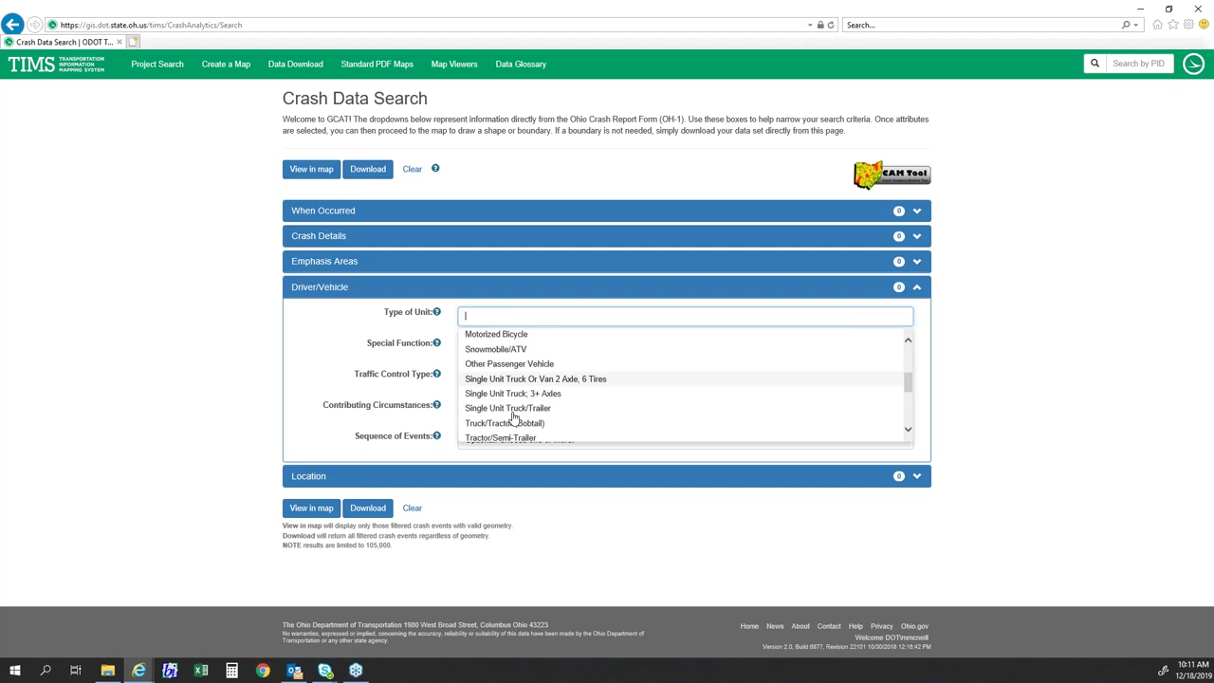
scroll(514, 418, "down", 3)
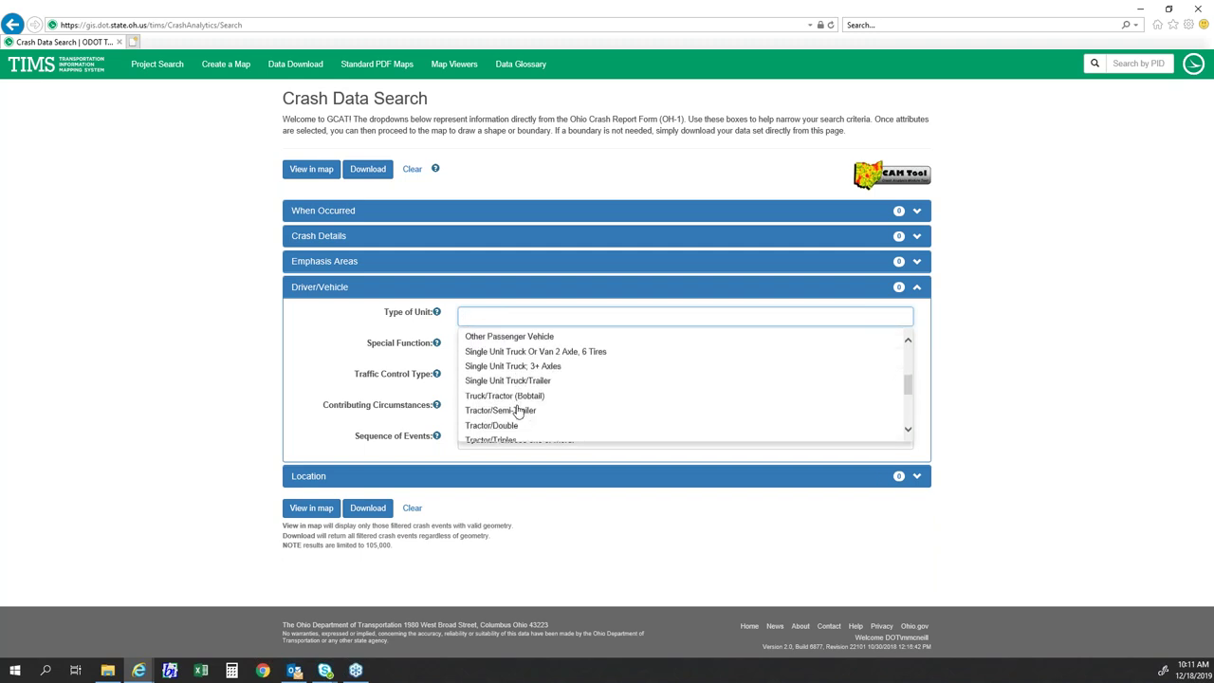
scroll(546, 406, "down", 5)
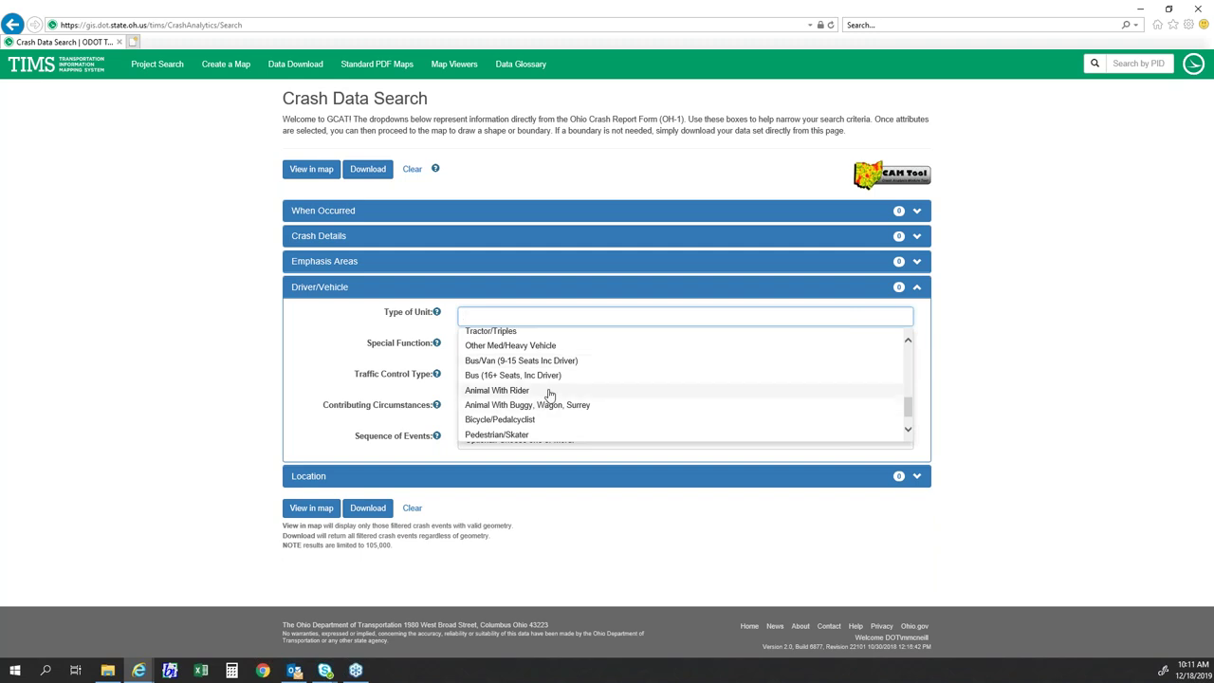
scroll(548, 379, "up", 3)
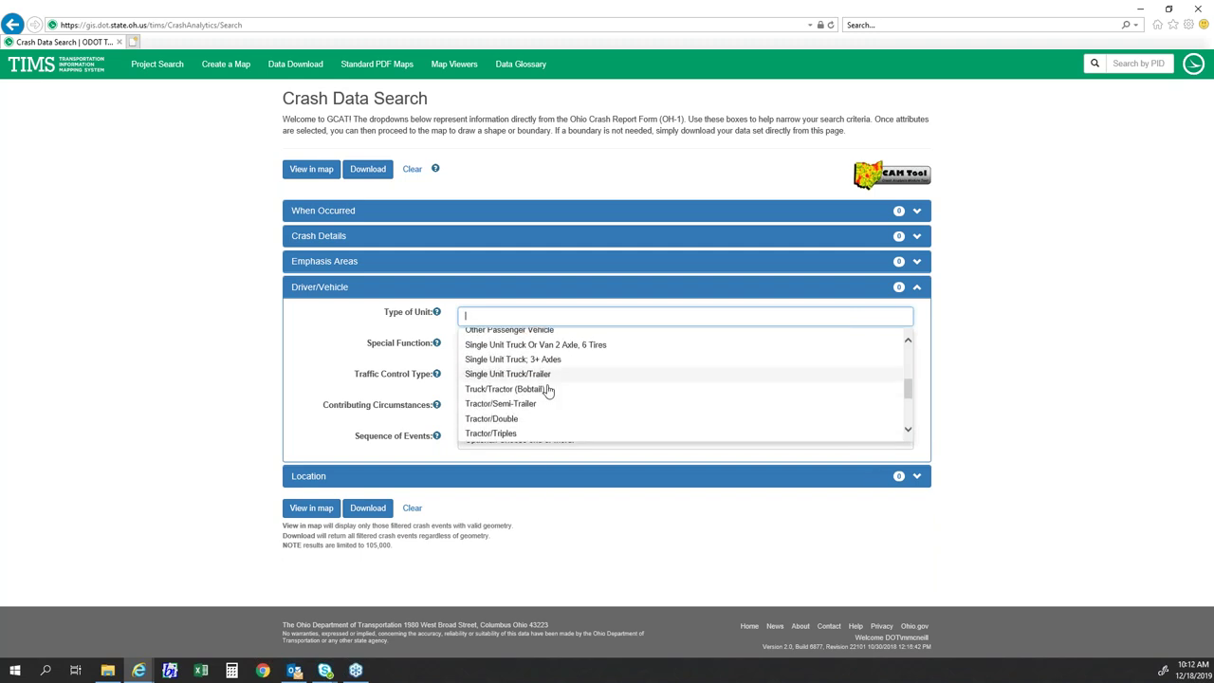
scroll(531, 408, "up", 3)
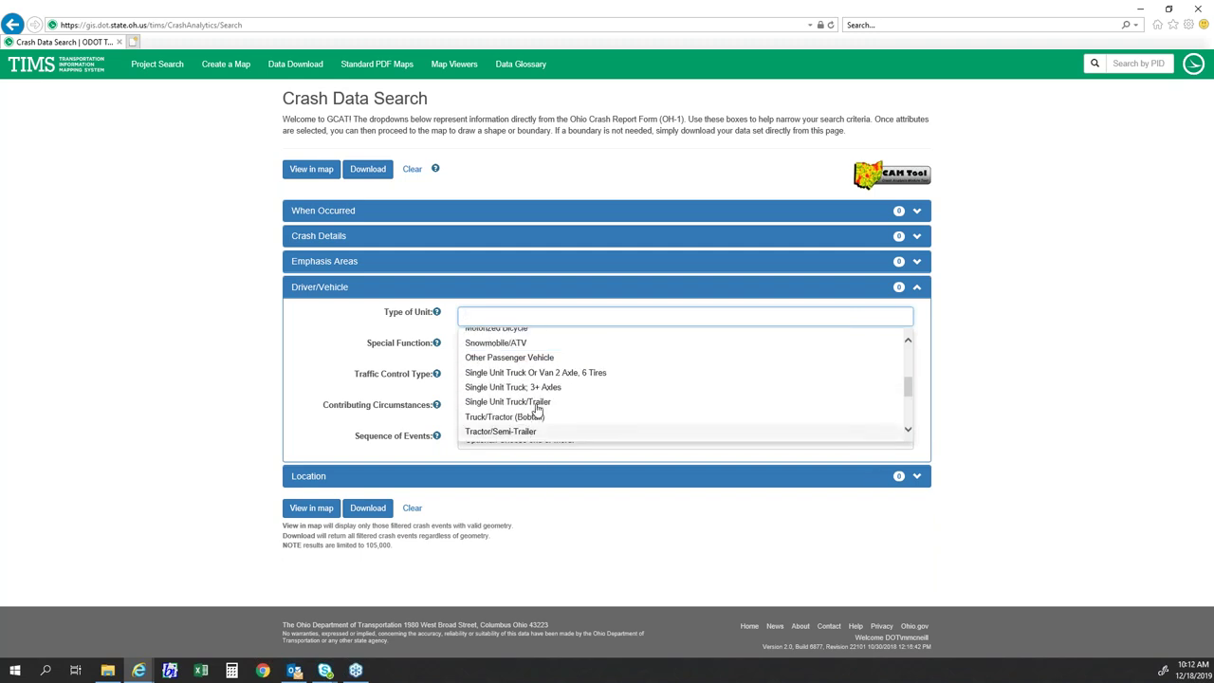
left_click(255, 334)
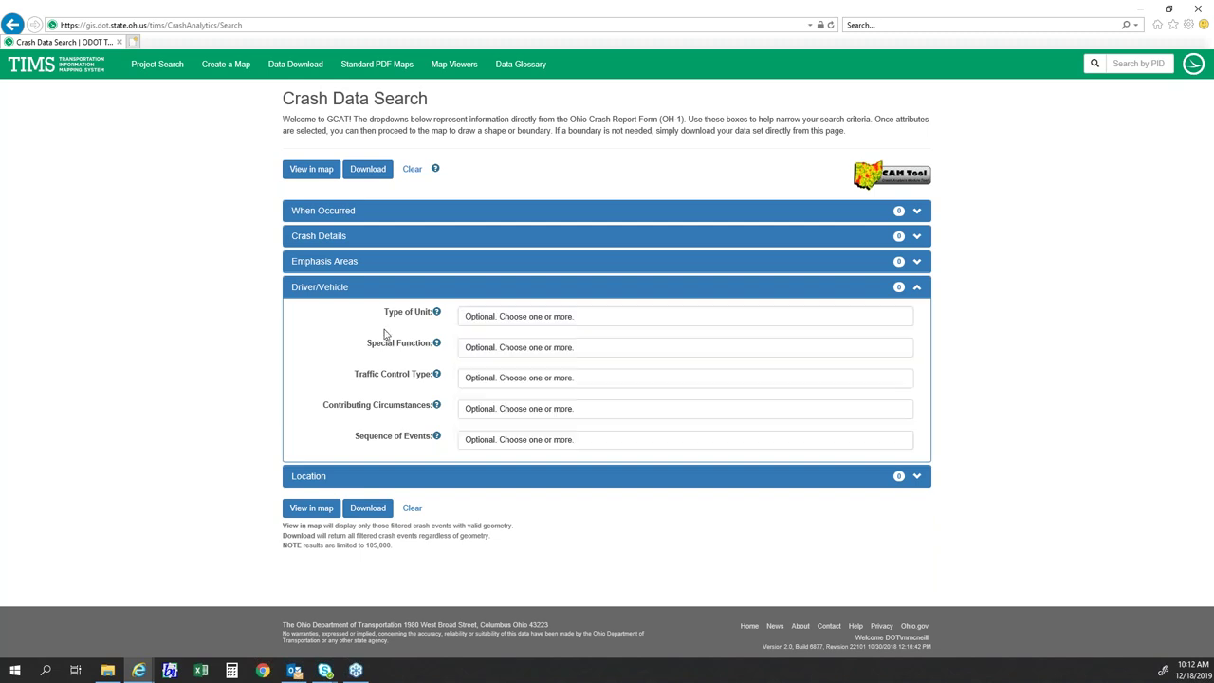
- Scroll through the Special Function choices such as Taxi, Ambulance, Fire and Golf Cart
left_click(517, 347)
scroll(533, 390, "down", 3)
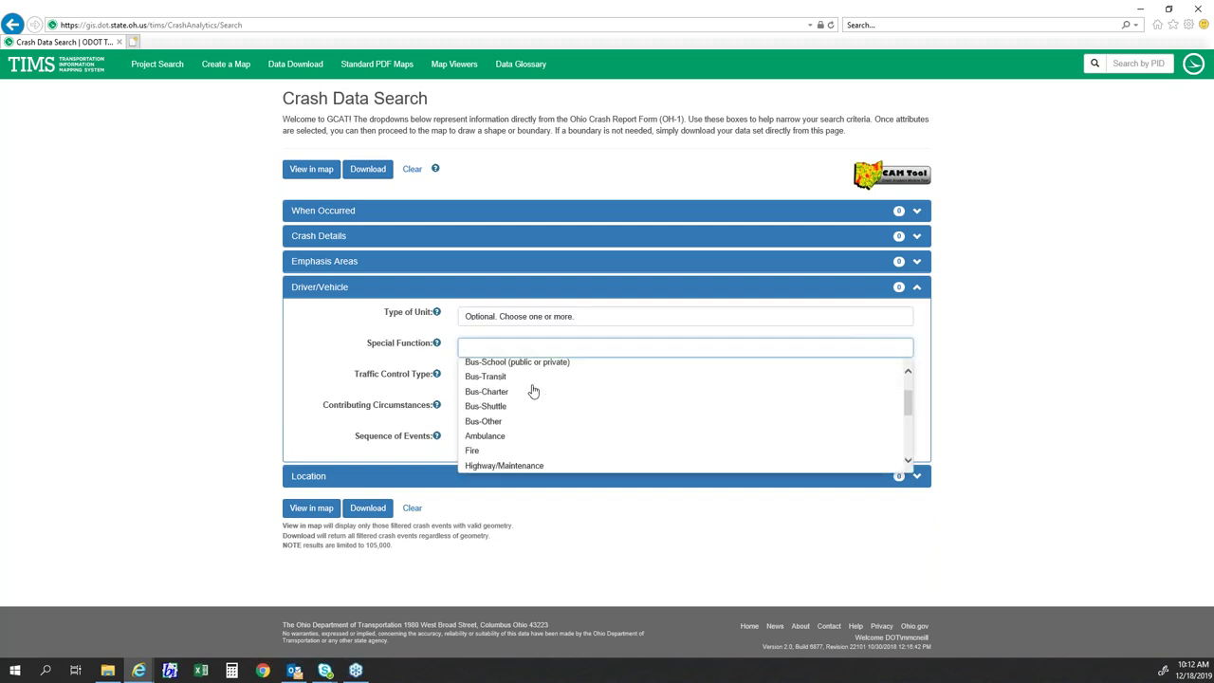
scroll(529, 399, "down", 1)
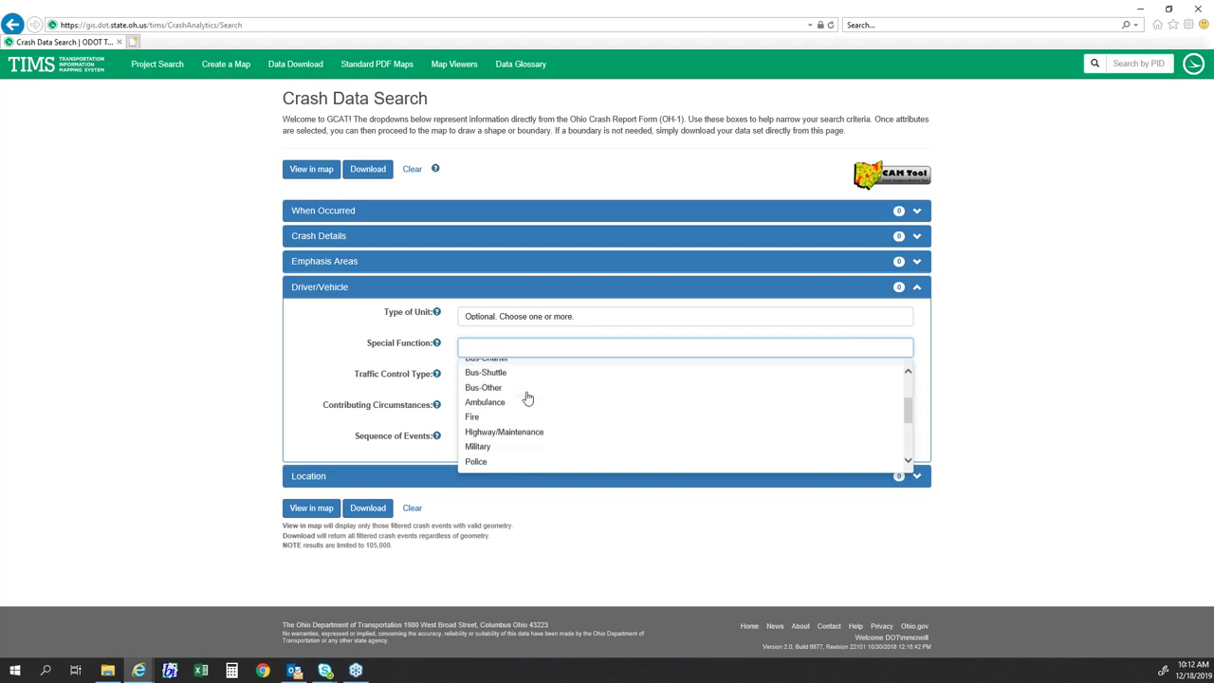
scroll(528, 415, "down", 3)
scroll(509, 423, "down", 2)
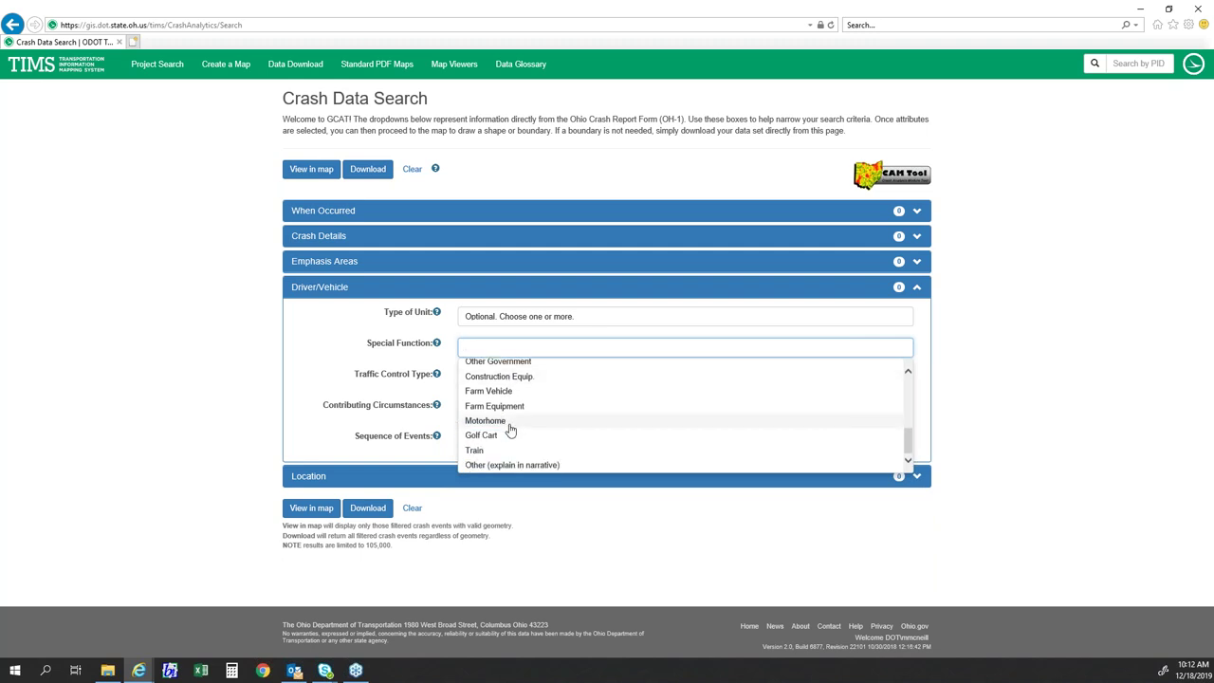
- Browse the Traffic Control Type and Special Function lists, then close them
left_click(219, 338)
left_click(491, 377)
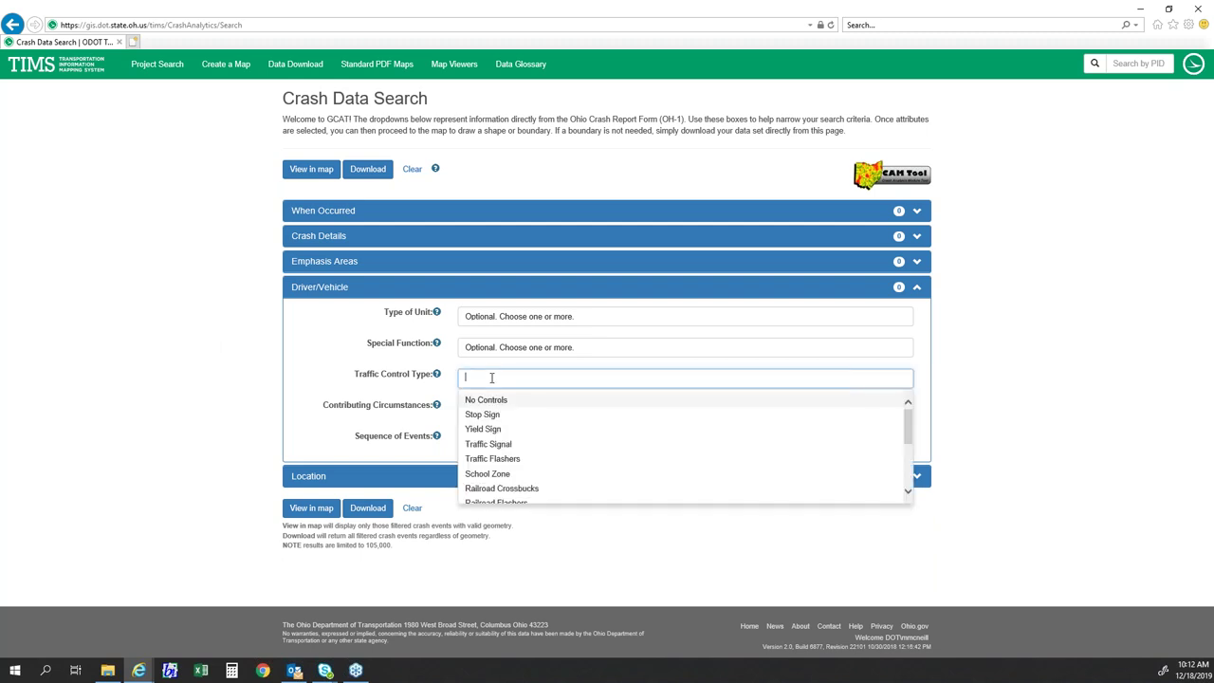
scroll(548, 422, "down", 1)
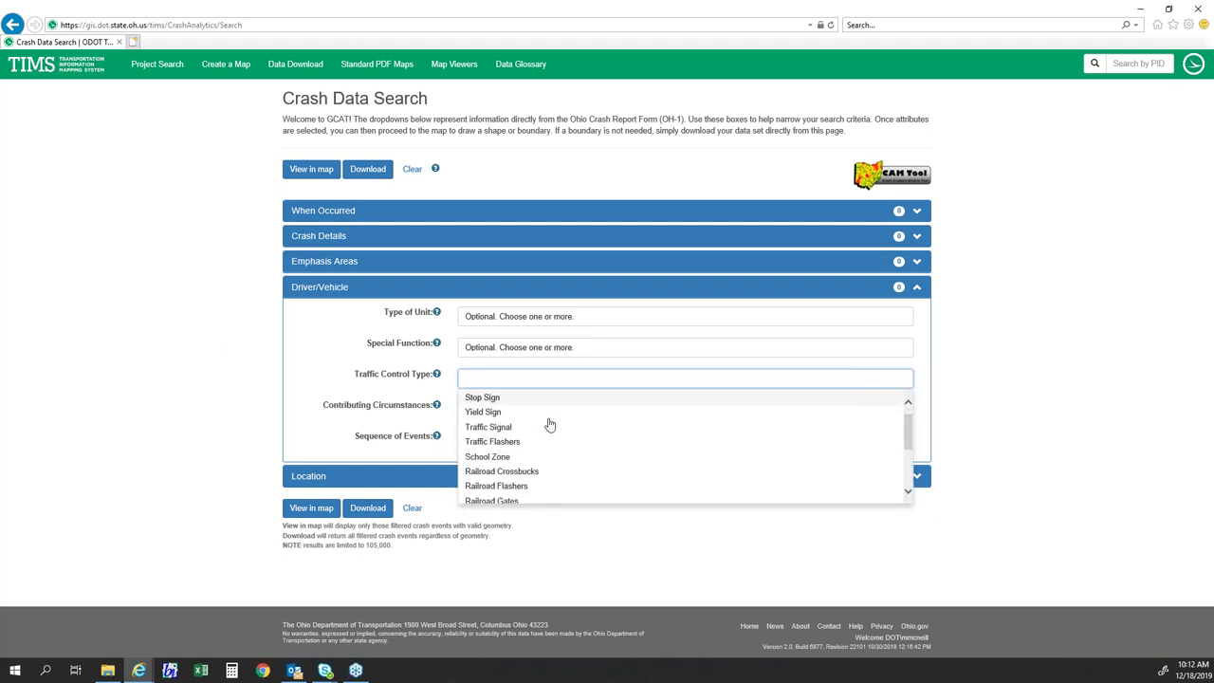
scroll(548, 423, "down", 3)
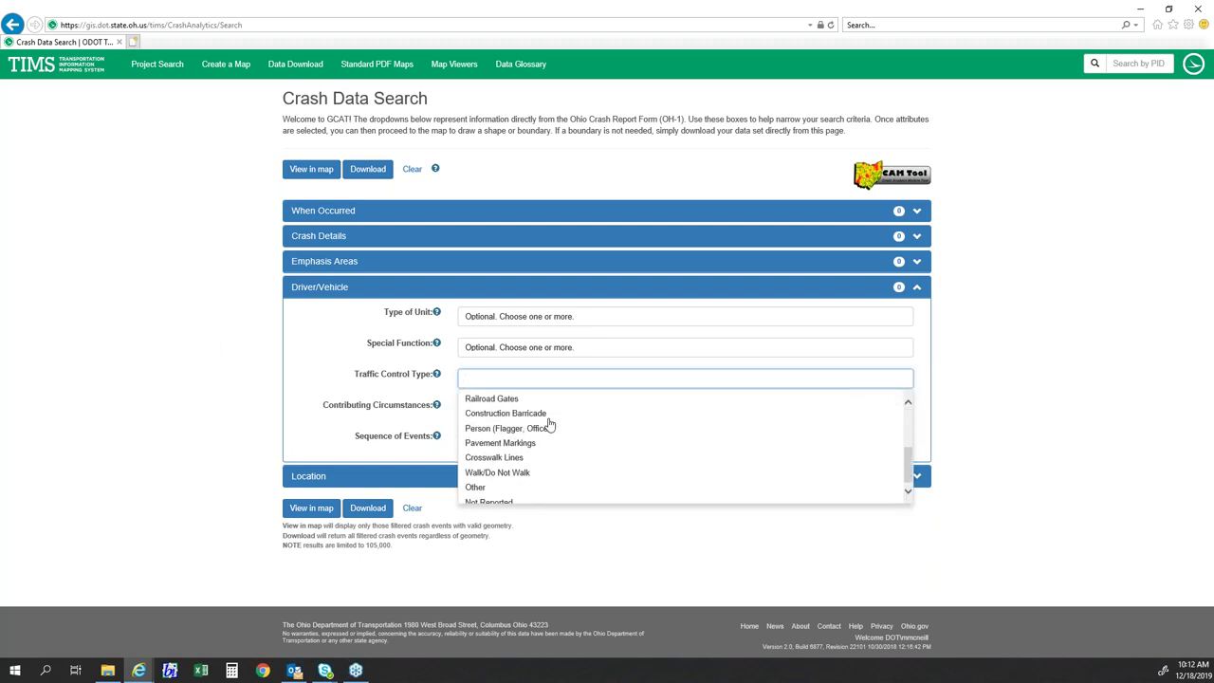
left_click(365, 359)
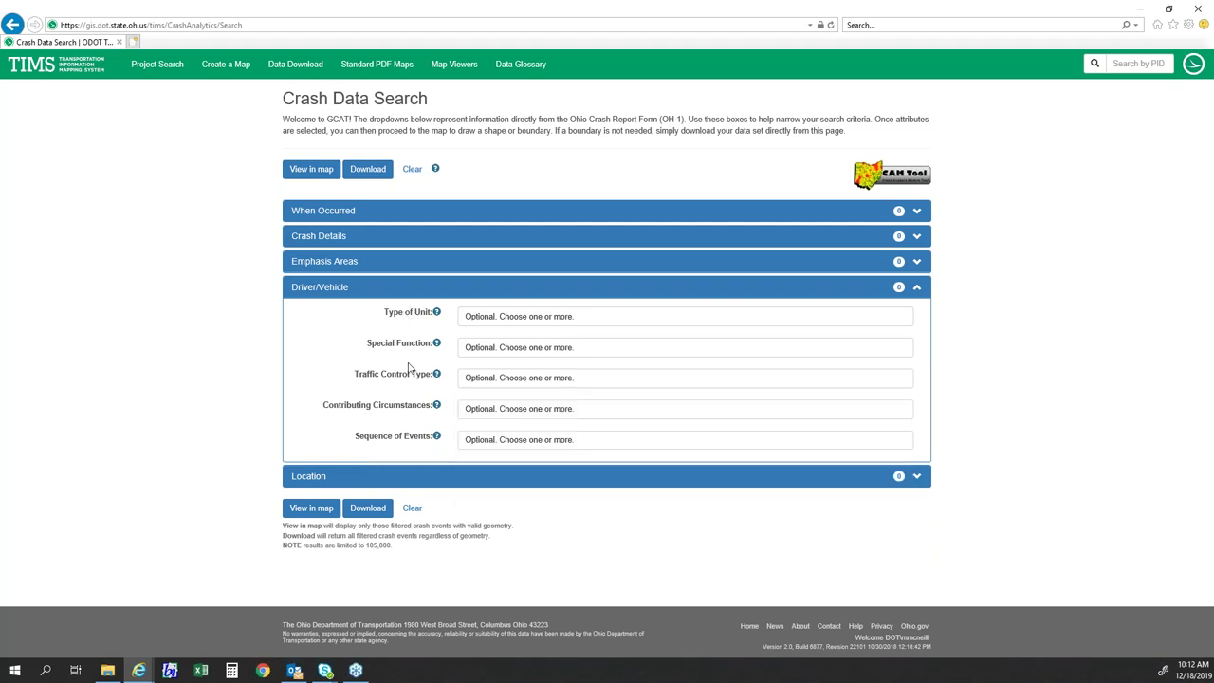
left_click(483, 348)
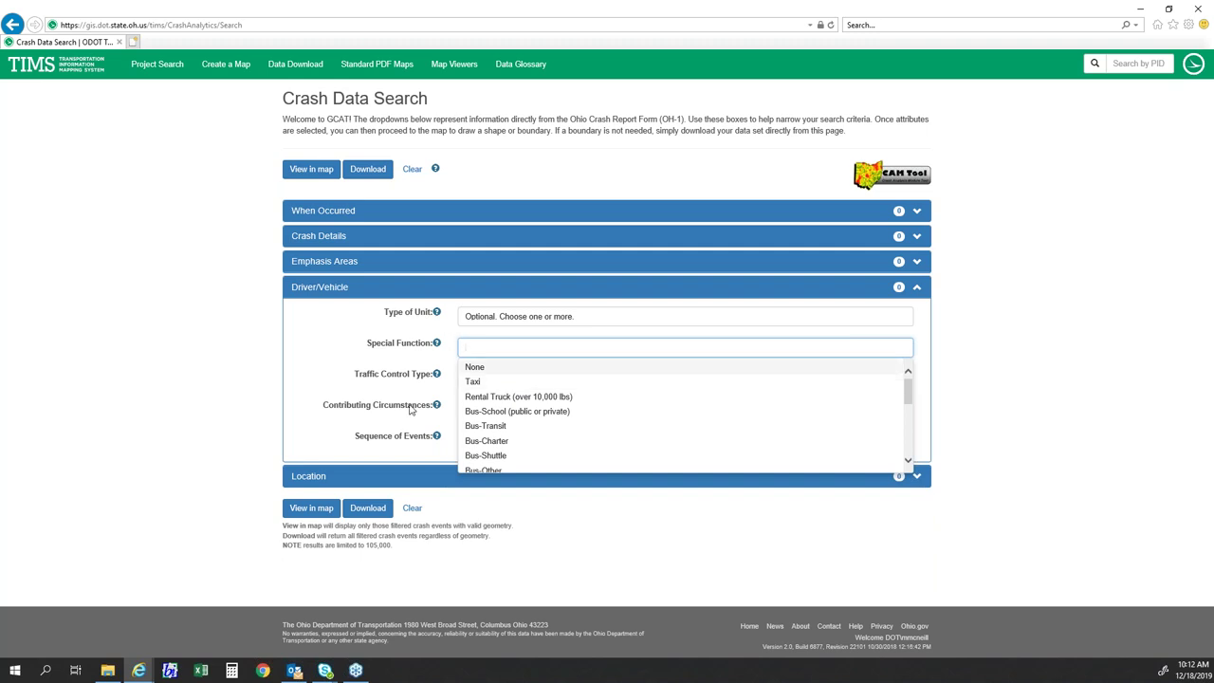
left_click(343, 340)
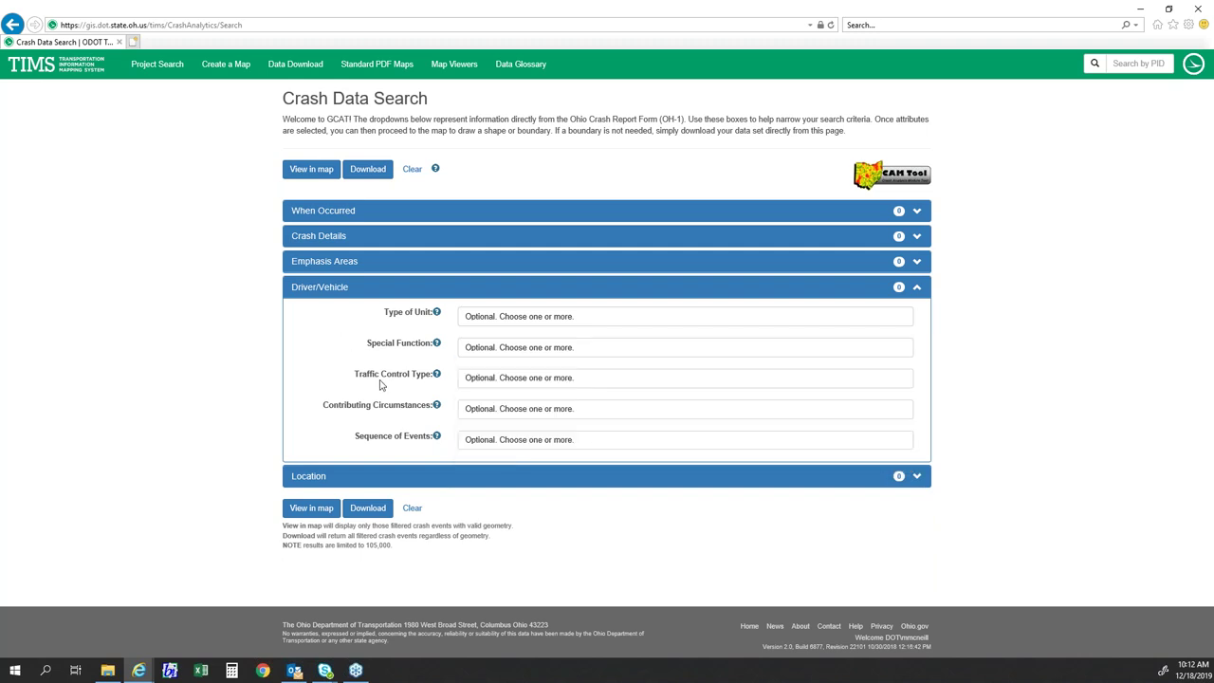
- Scroll the Contributing Circumstances list to its end
left_click(485, 408)
scroll(482, 474, "down", 3)
scroll(516, 462, "down", 3)
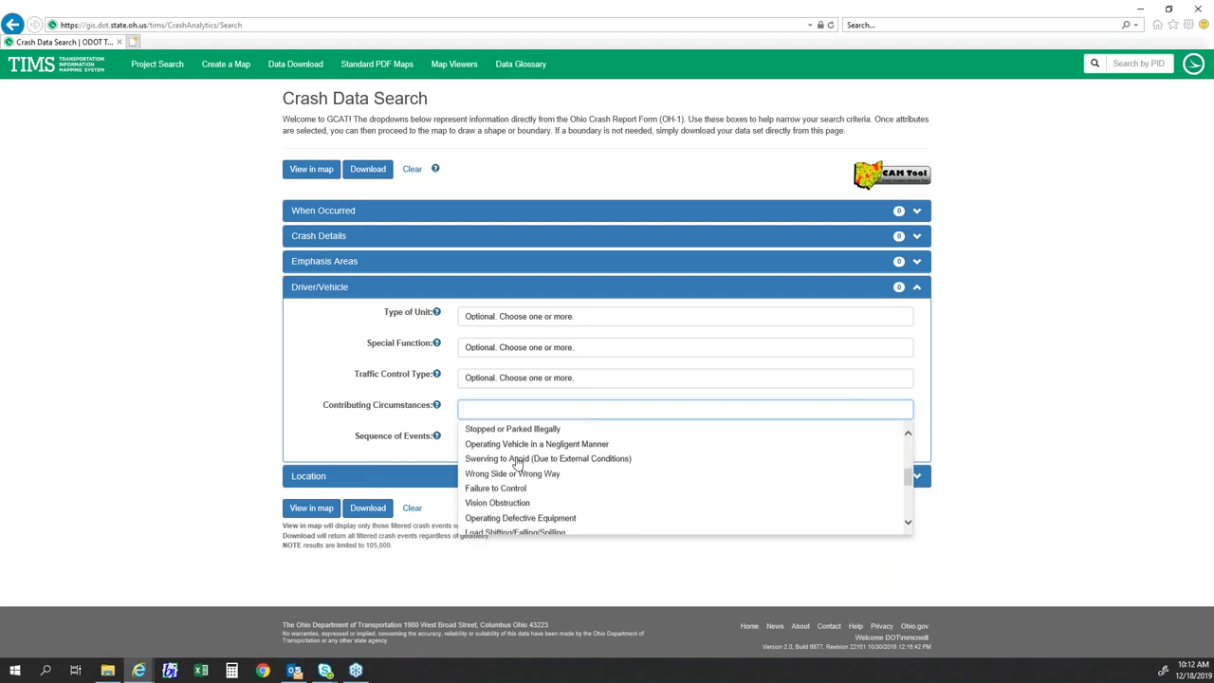
left_click_drag(906, 479, 907, 517)
left_click(417, 432)
left_click(482, 439)
scroll(537, 495, "down", 3)
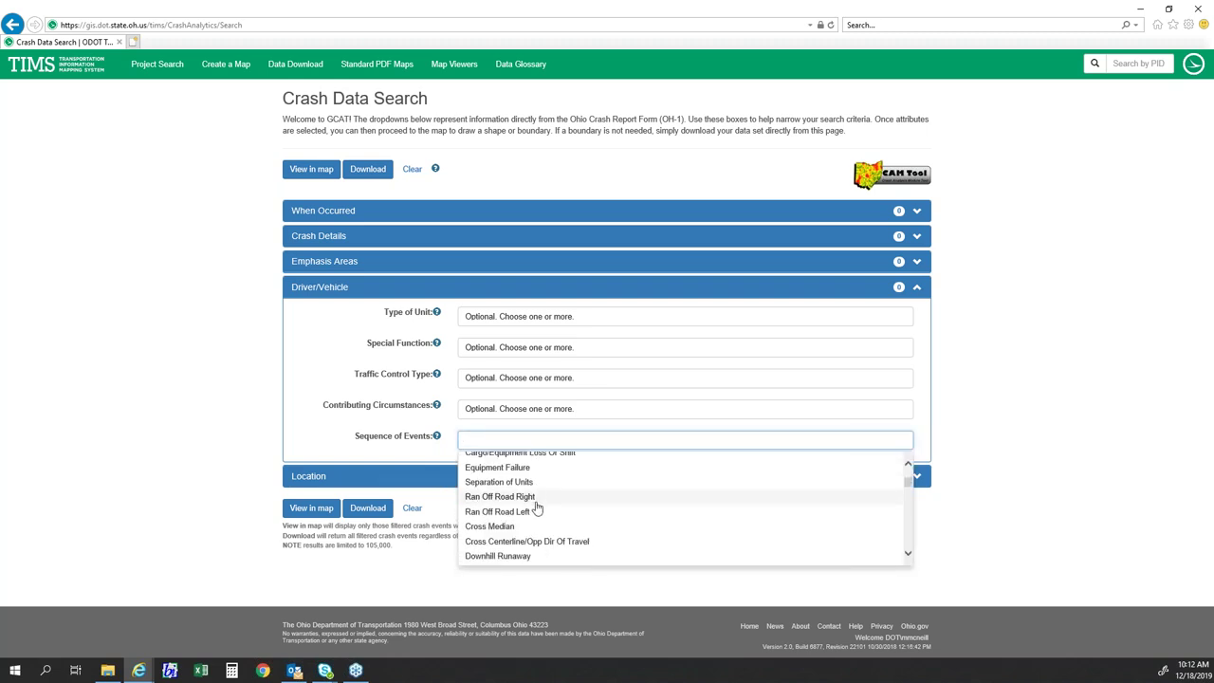
scroll(536, 507, "down", 2)
scroll(535, 502, "down", 5)
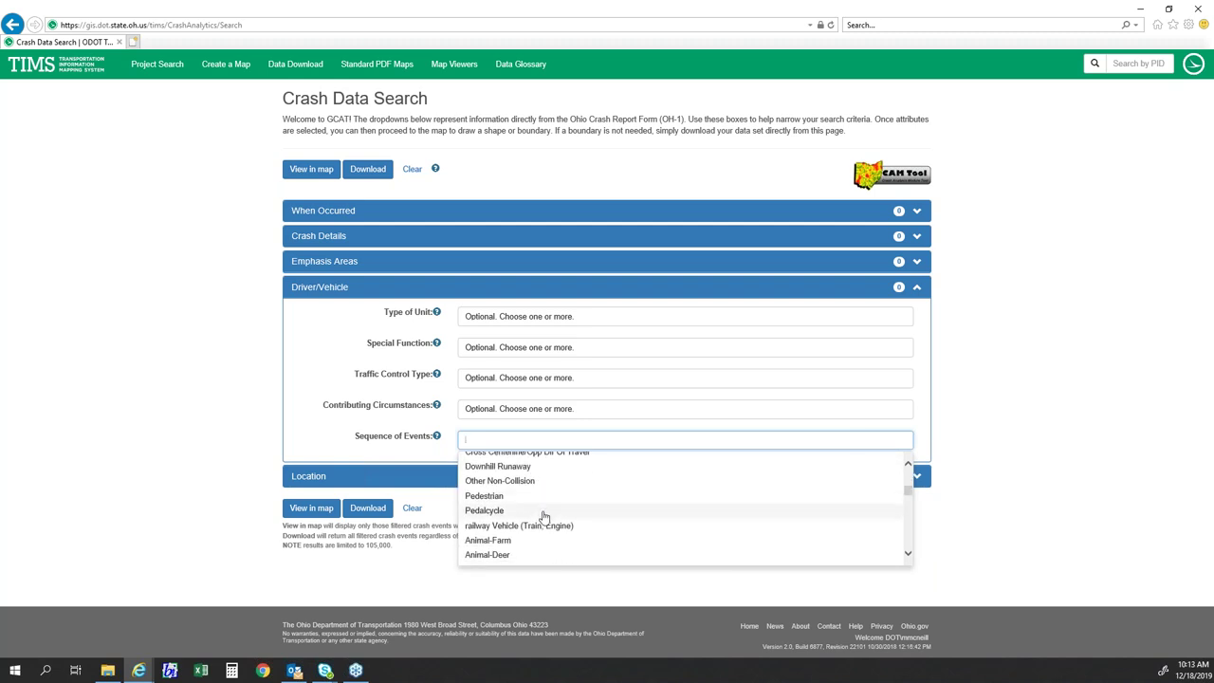
scroll(543, 517, "down", 5)
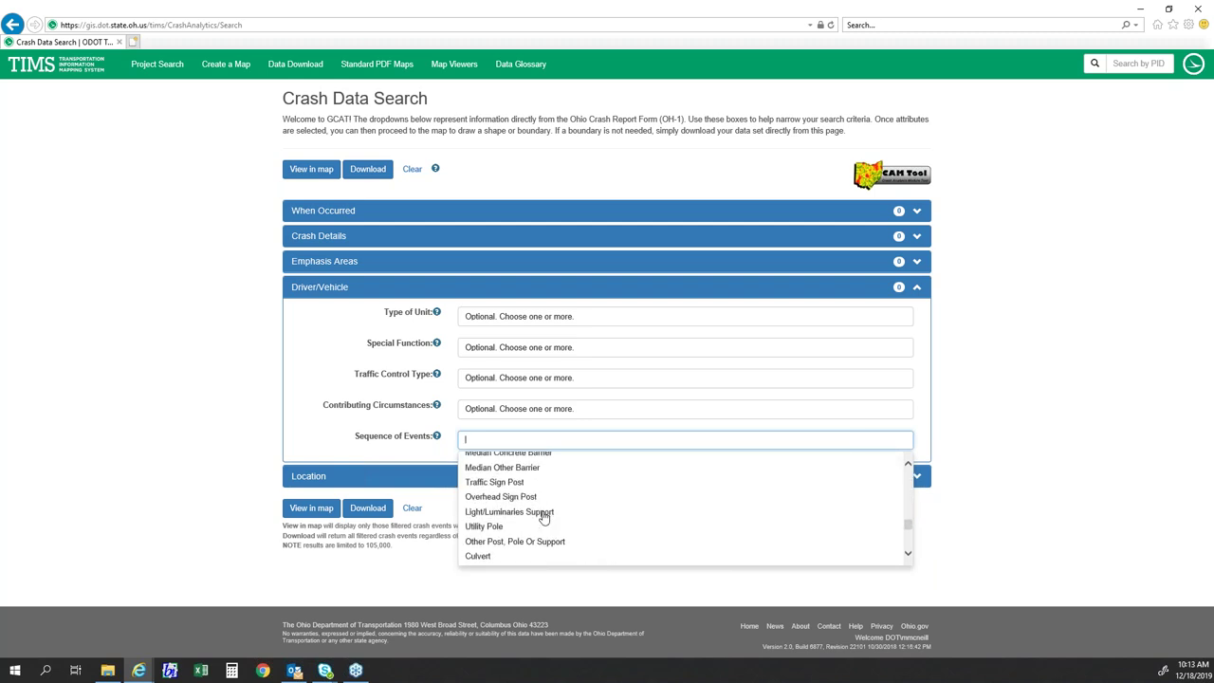
scroll(543, 515, "up", 3)
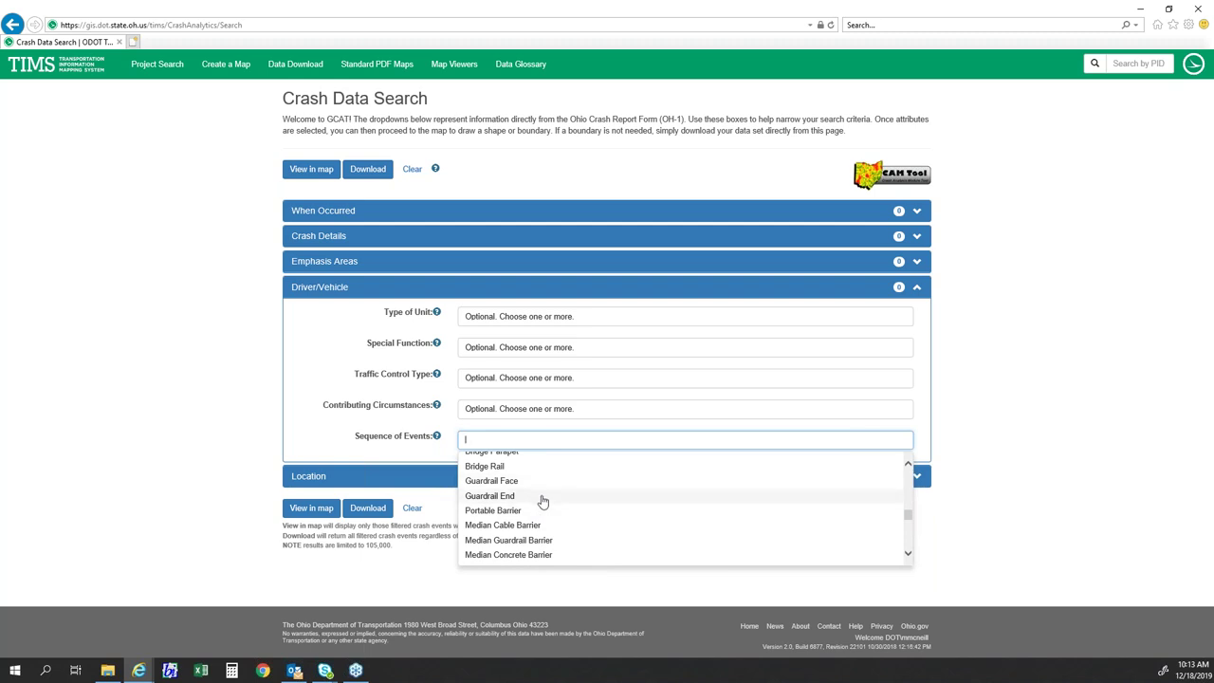
scroll(543, 503, "down", 1)
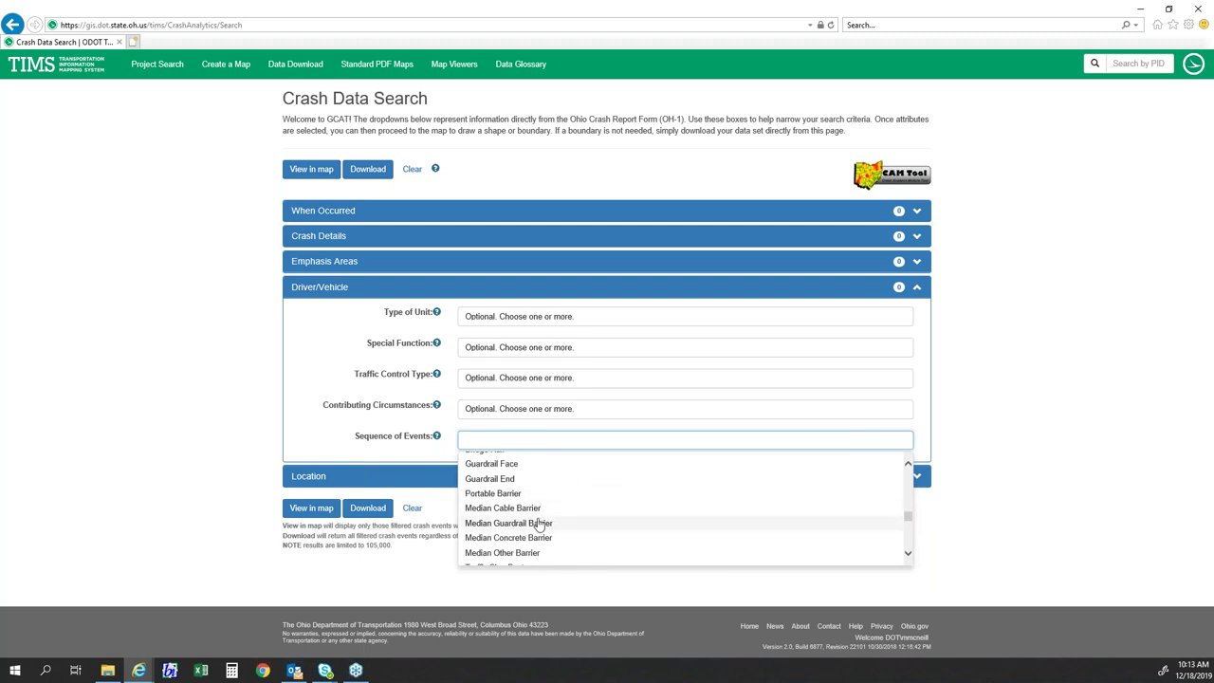
left_click(532, 512)
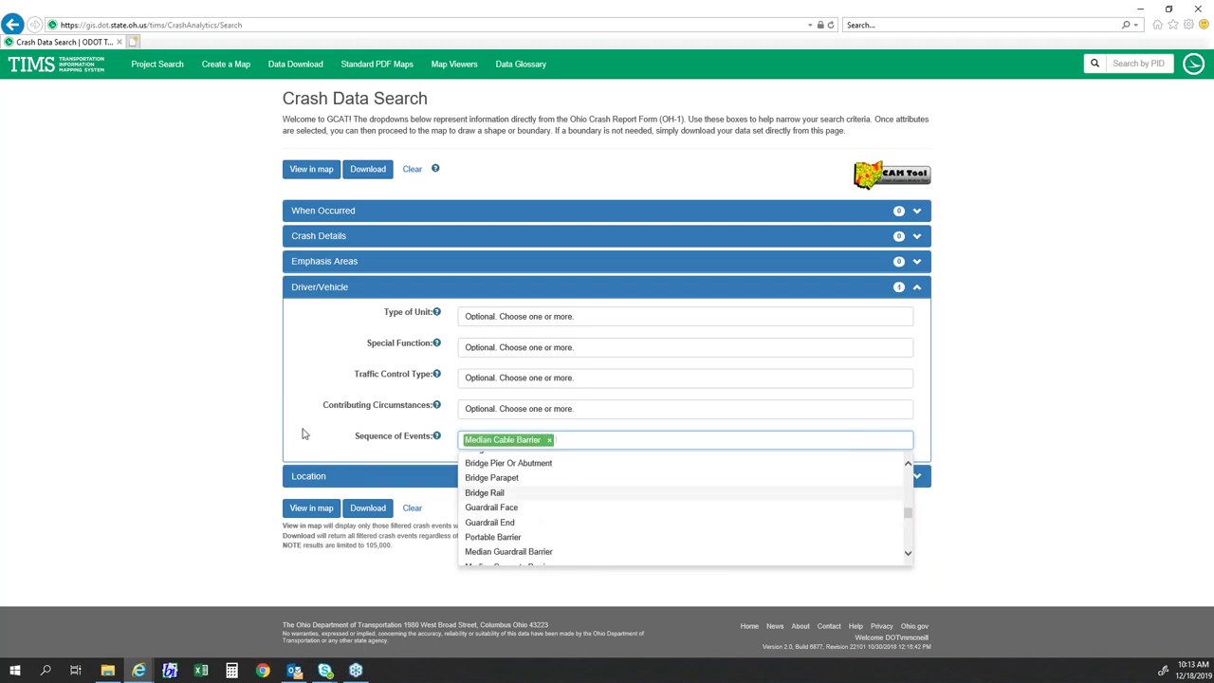
left_click(305, 432)
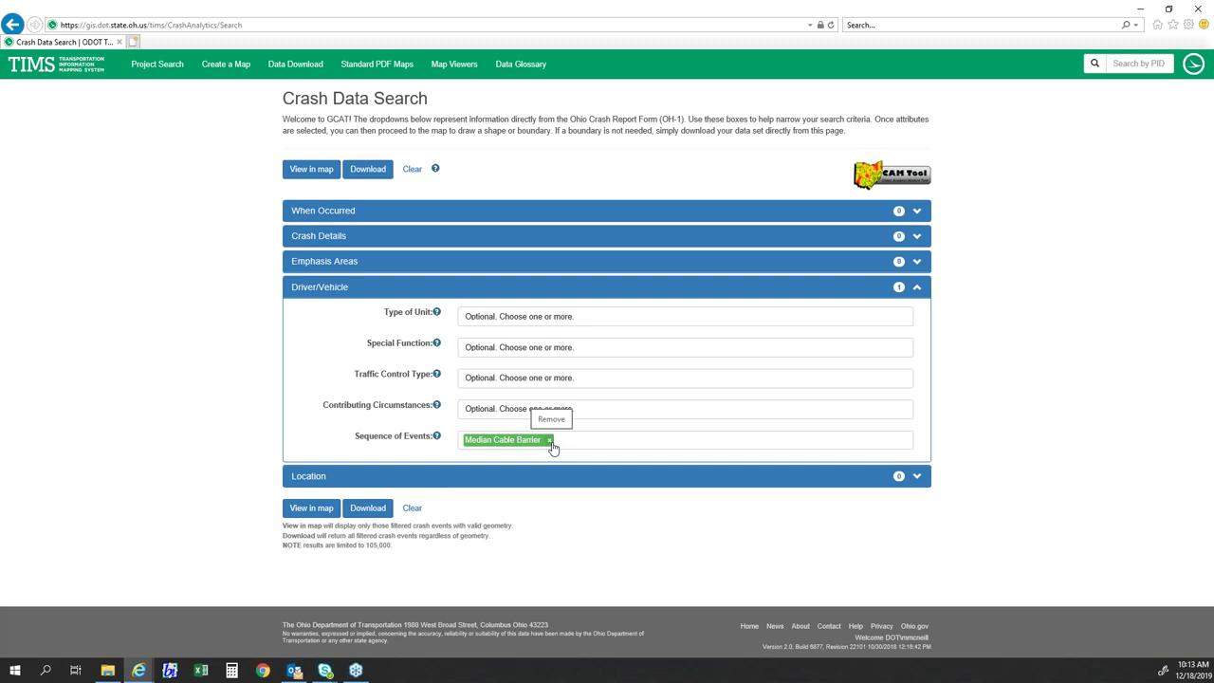
left_click(550, 441)
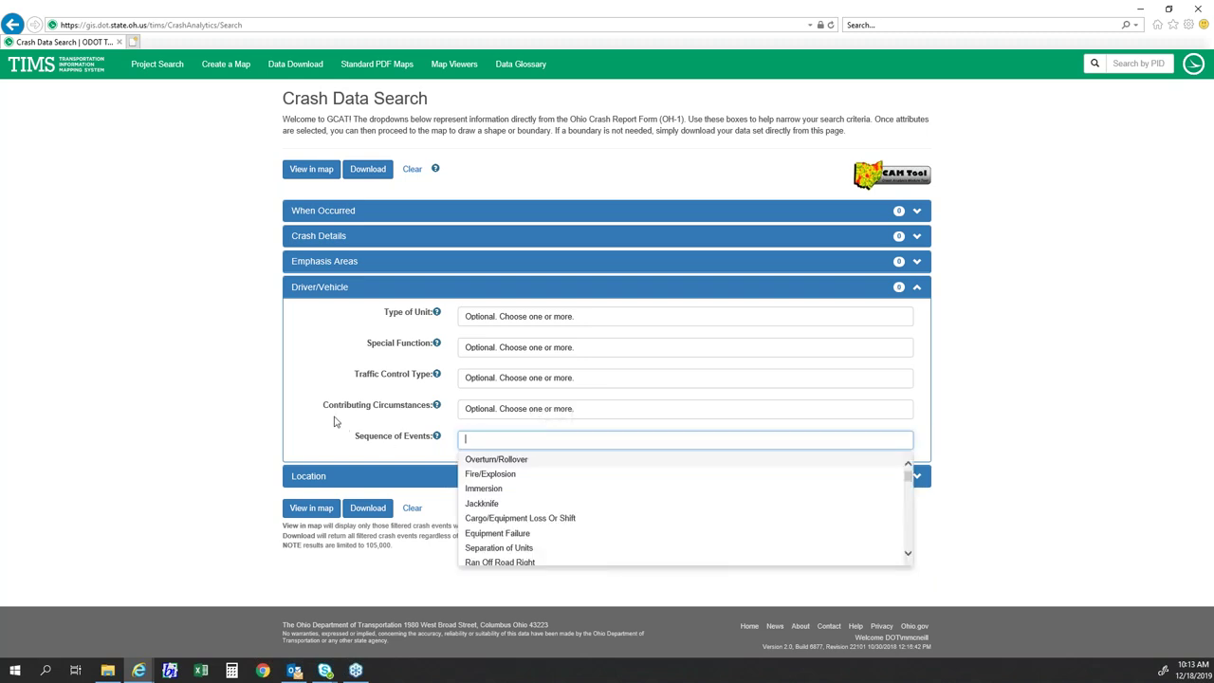
left_click(327, 427)
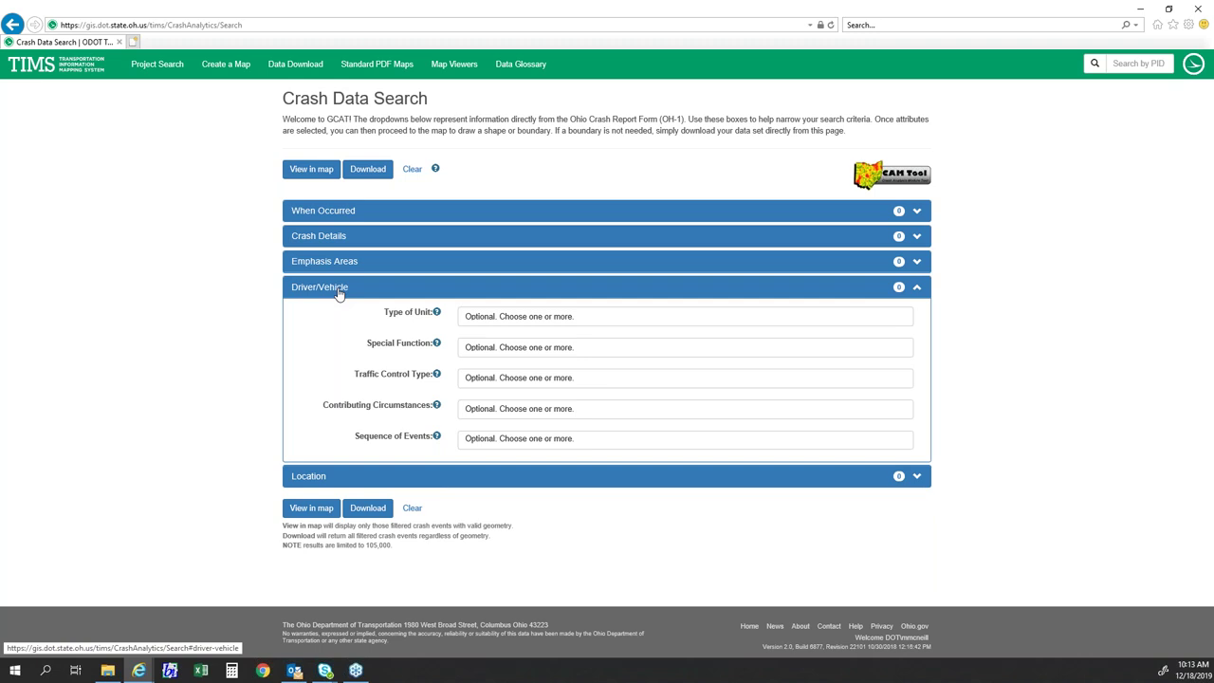
- Collapse Driver/Vehicle, expand Location, browse Crash Location types, and show the County list
left_click(339, 292)
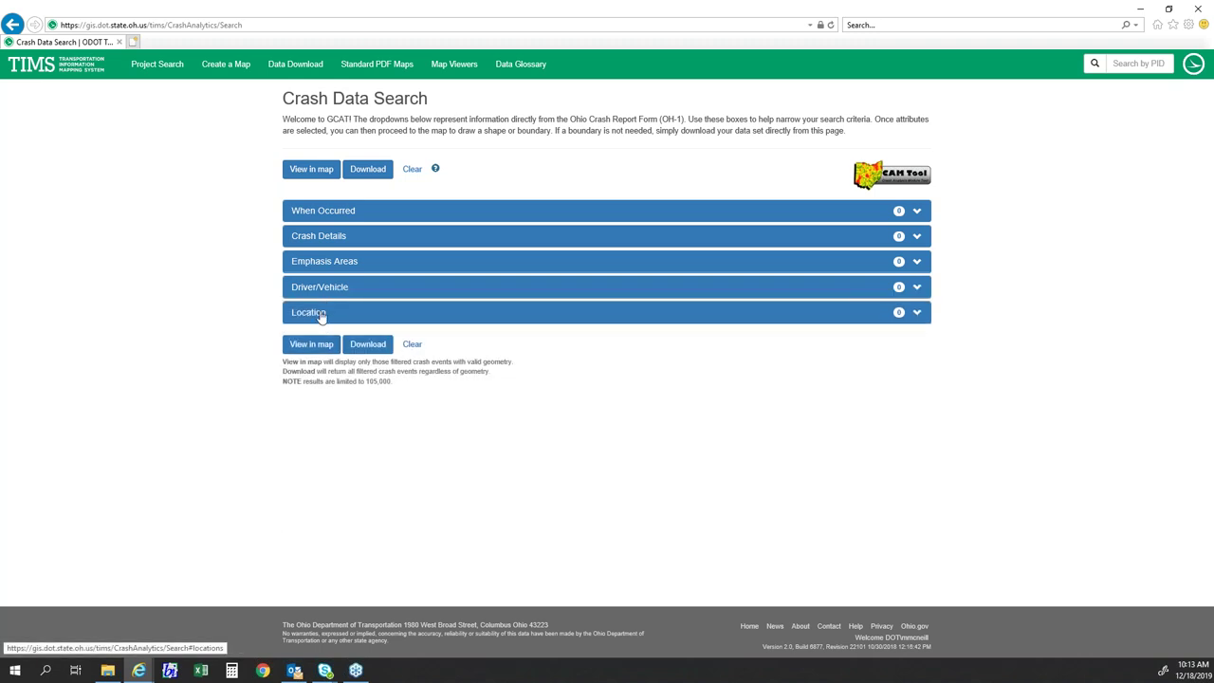
left_click(322, 313)
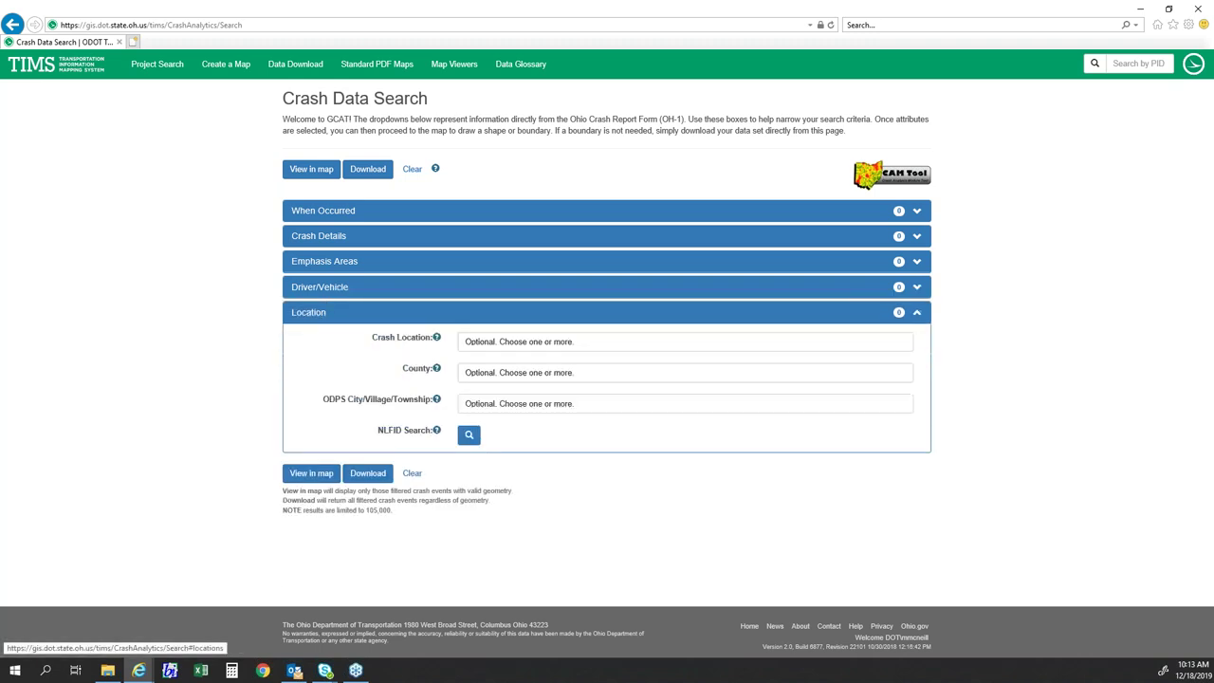
left_click(495, 343)
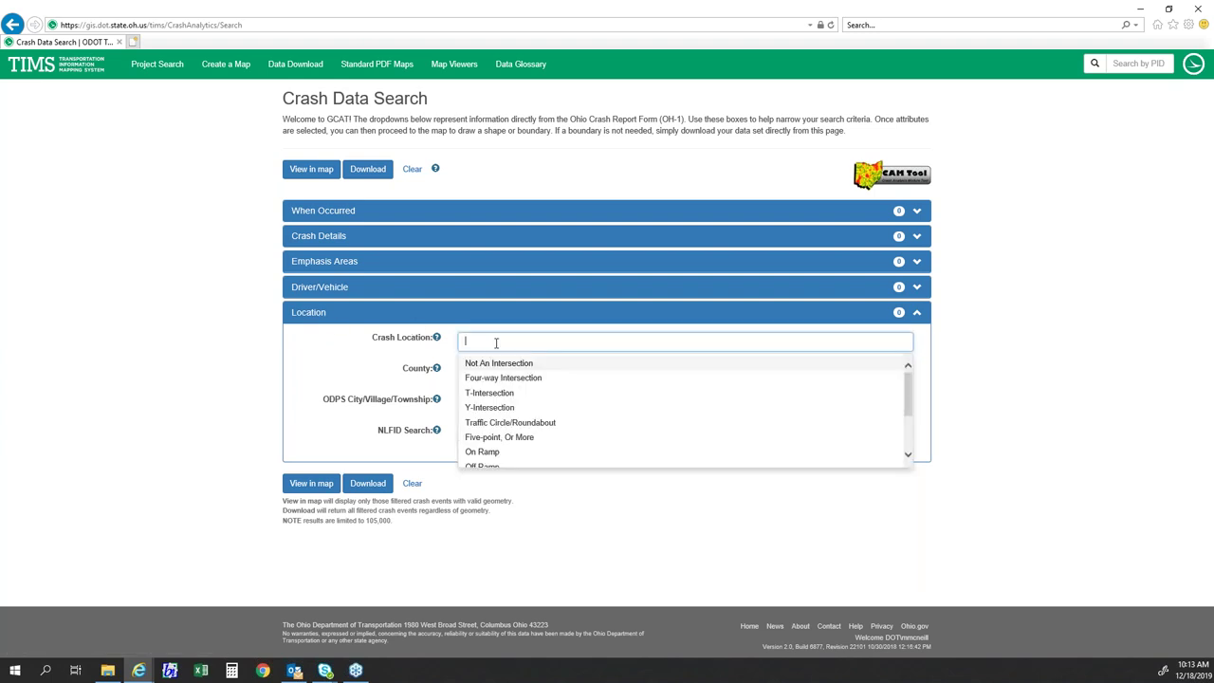
scroll(548, 396, "down", 1)
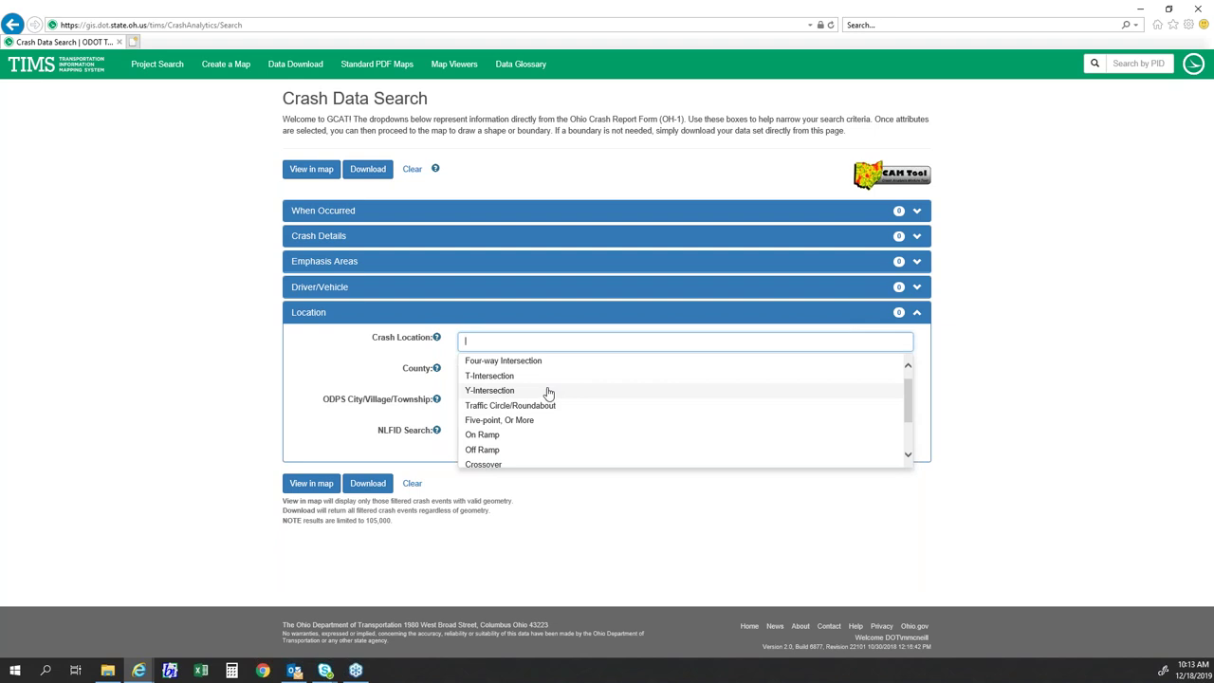
scroll(549, 394, "down", 2)
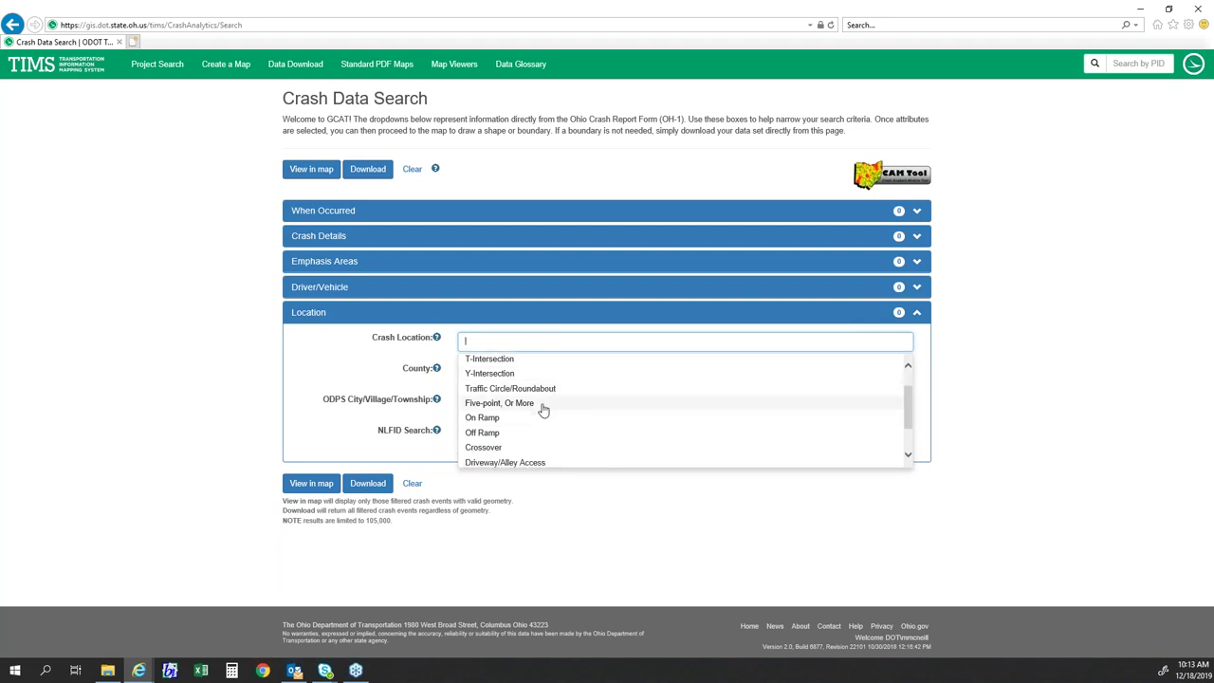
scroll(543, 410, "down", 1)
scroll(544, 410, "up", 3)
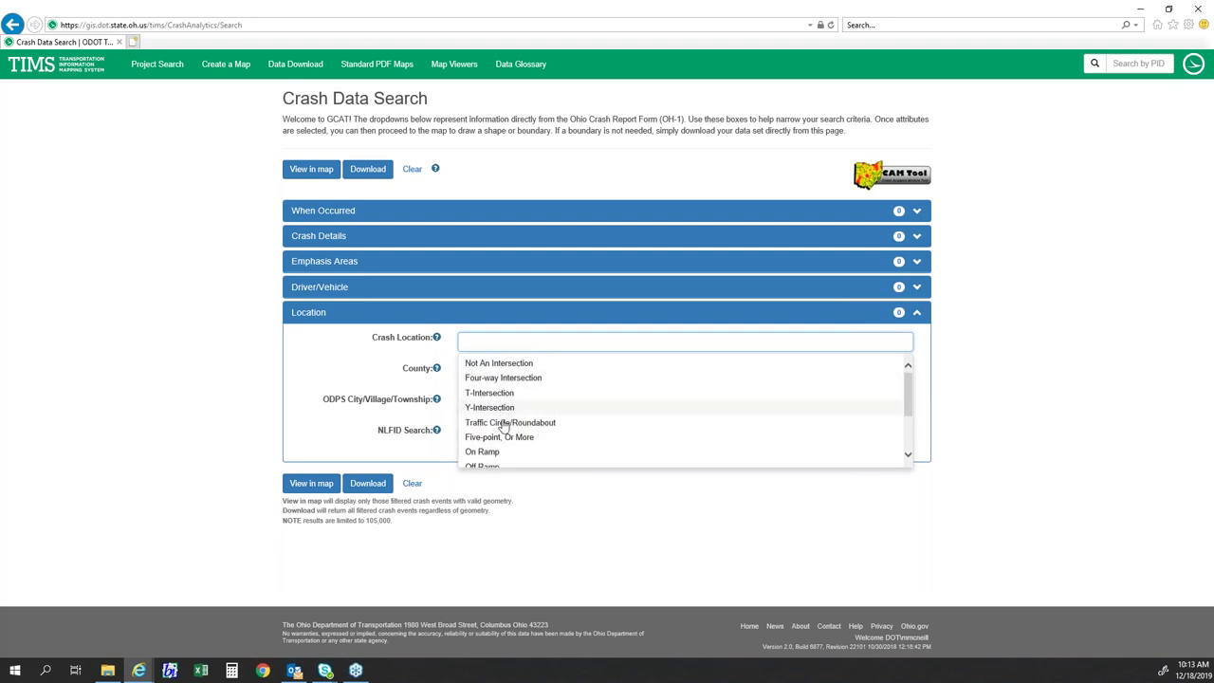
left_click(338, 367)
left_click(506, 374)
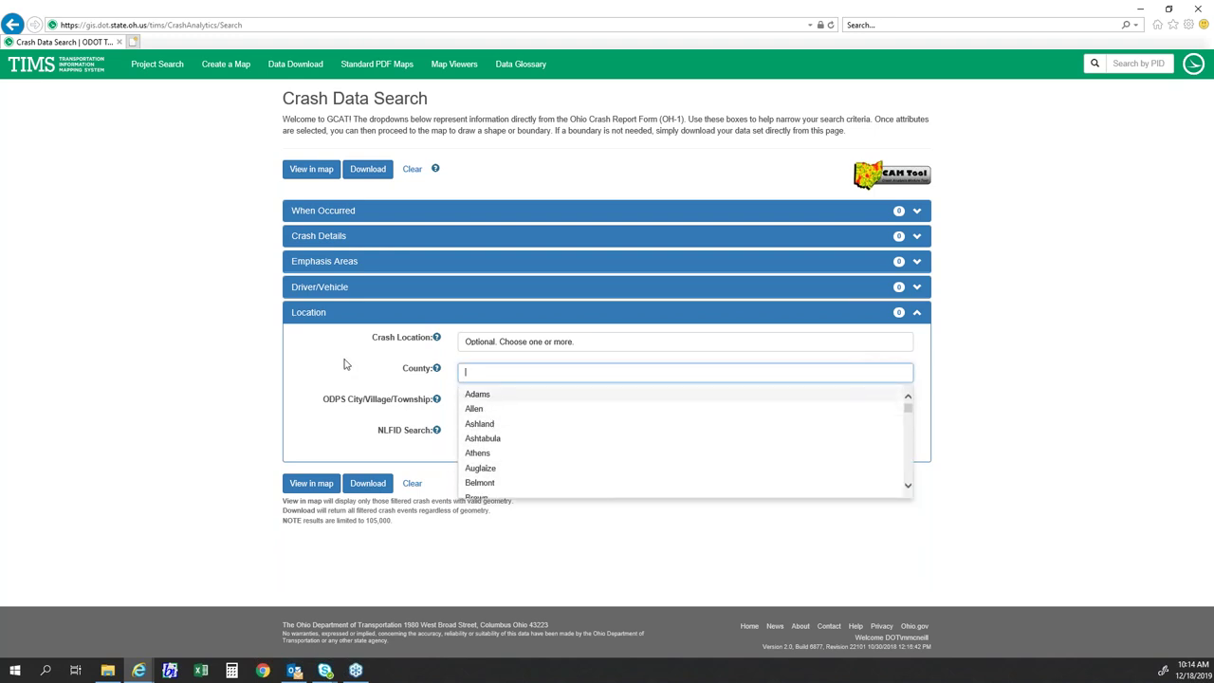
left_click(346, 364)
left_click(484, 401)
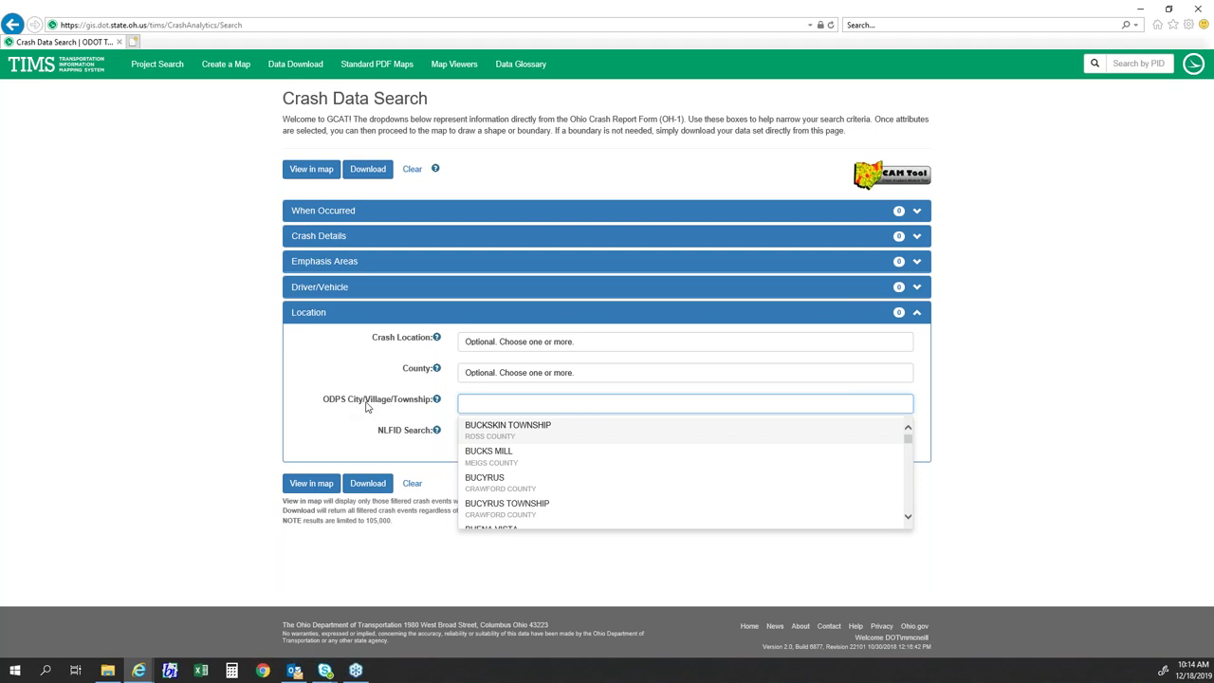
scroll(541, 465, "down", 5)
scroll(543, 471, "down", 6)
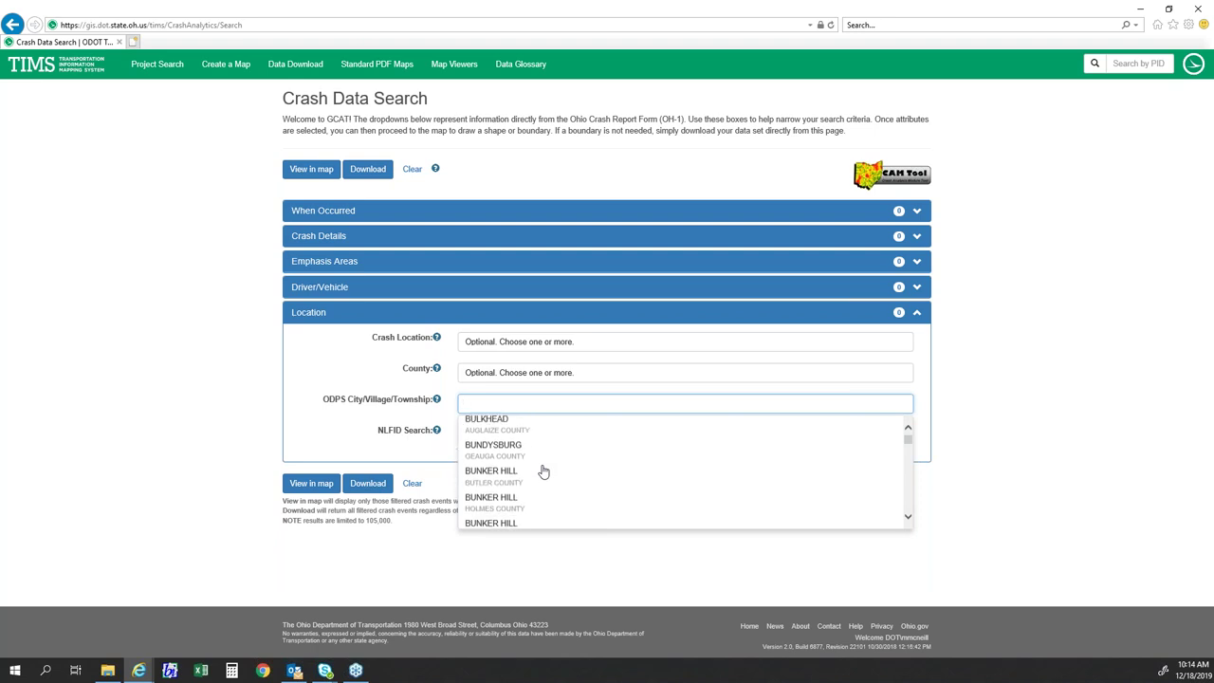
scroll(516, 464, "down", 1)
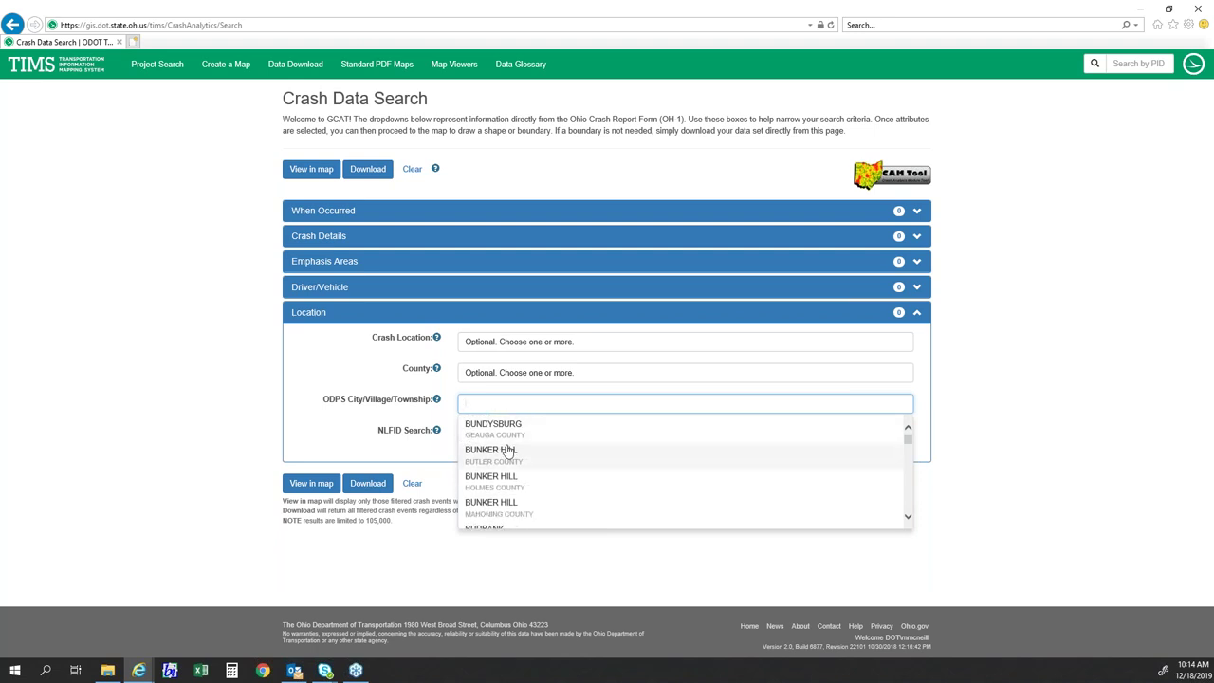
left_click(359, 389)
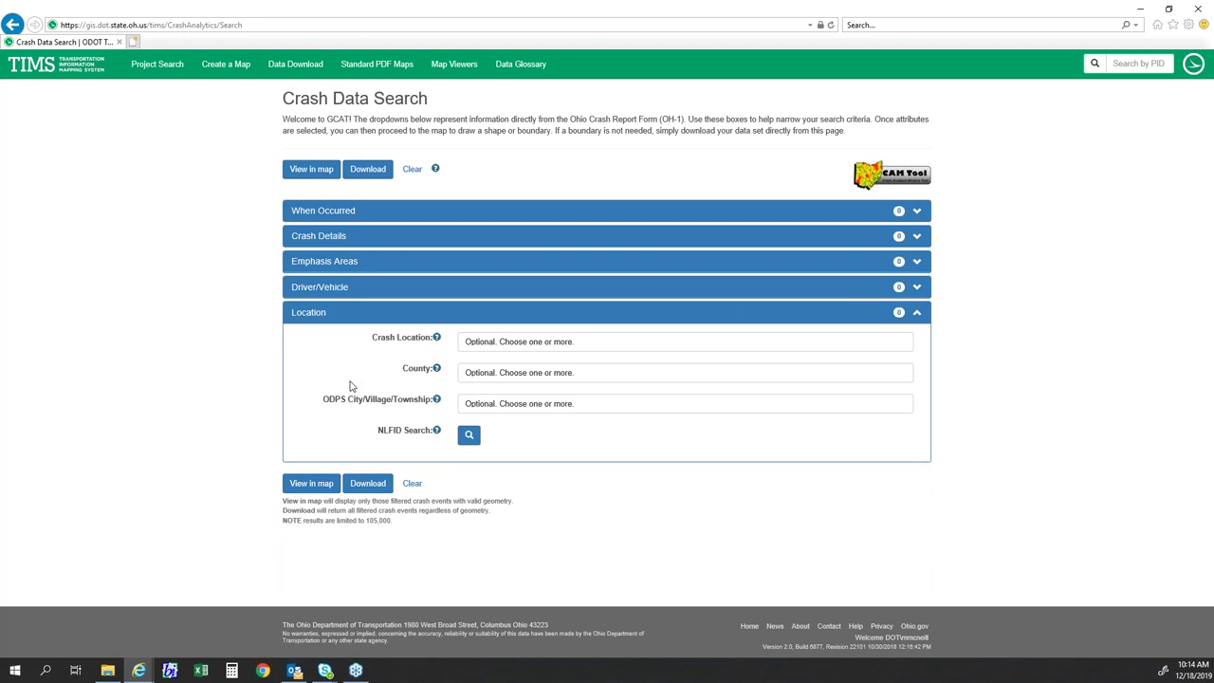
left_click(500, 399)
type("c")
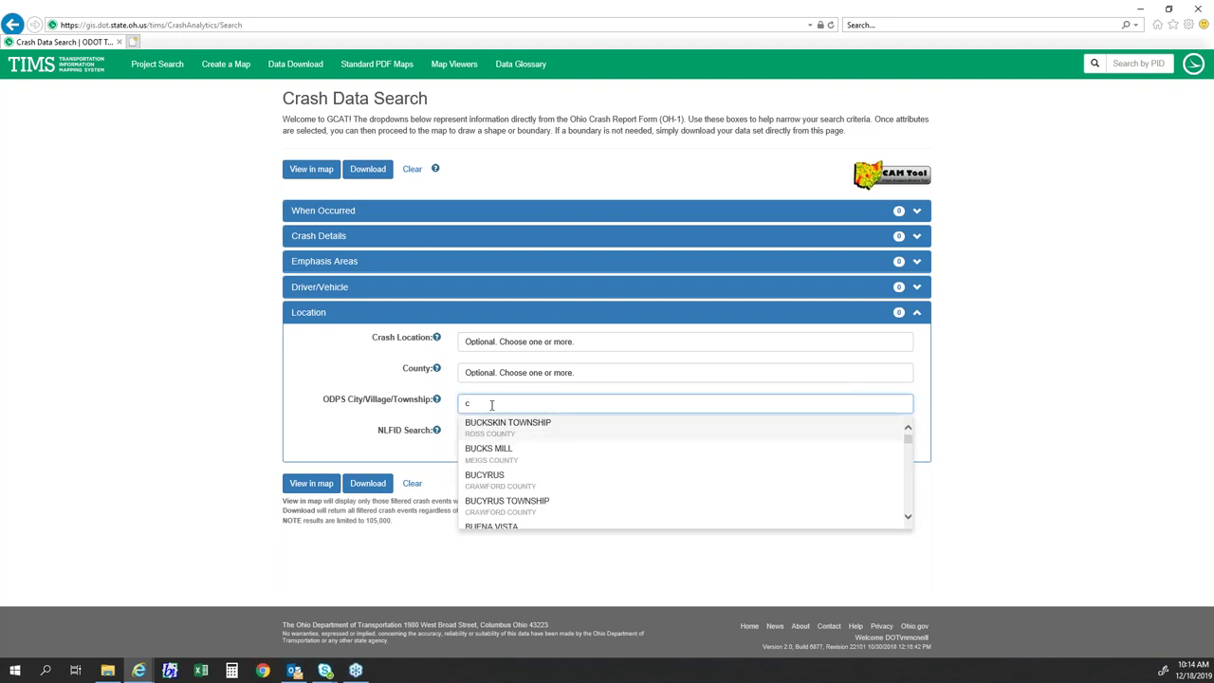
type("o")
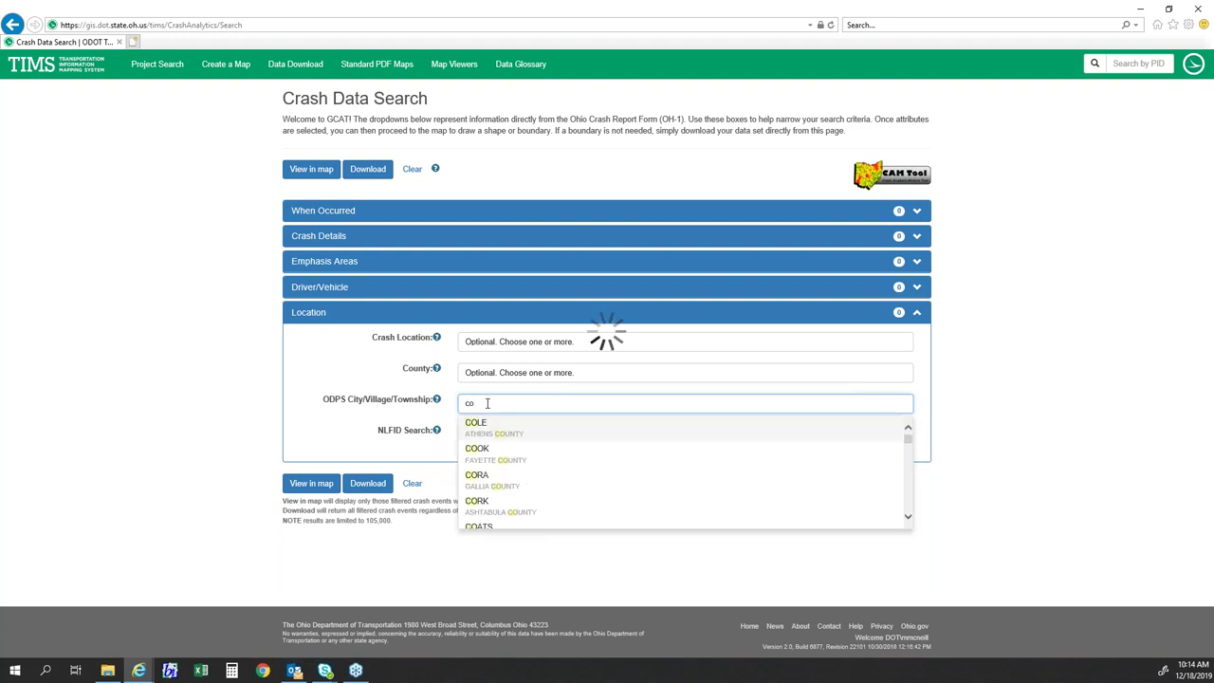
type("lo")
key("BackSpace")
key("BackSpace")
type("umb")
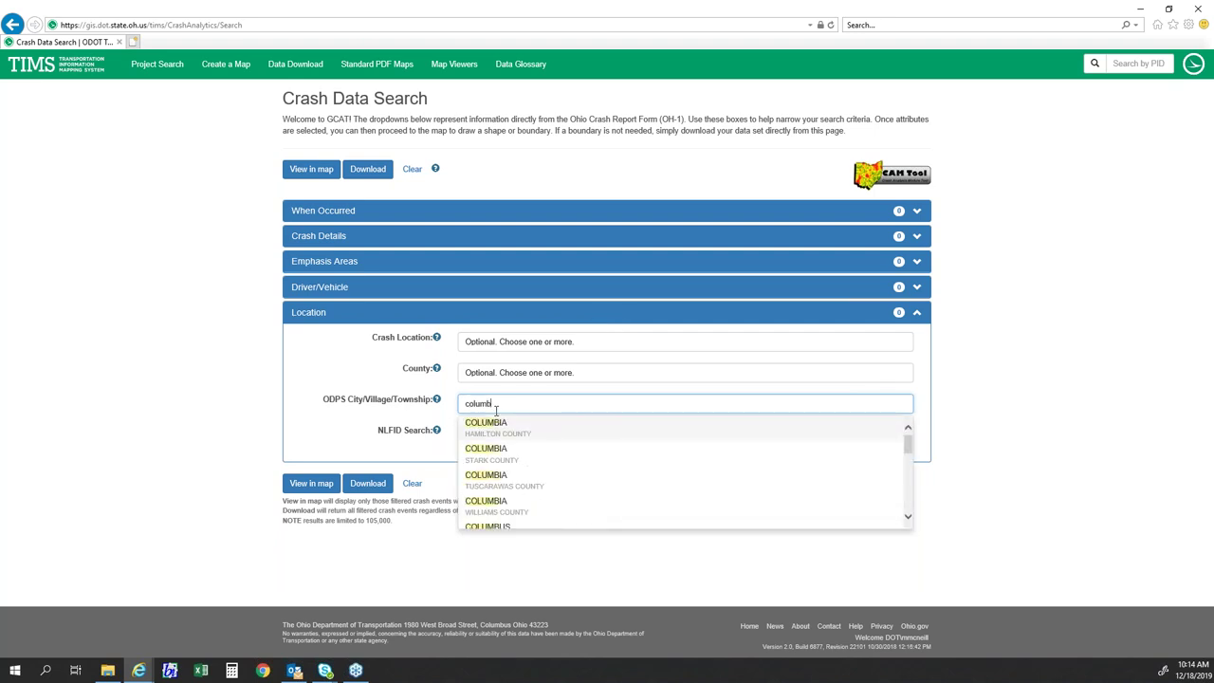
type("us")
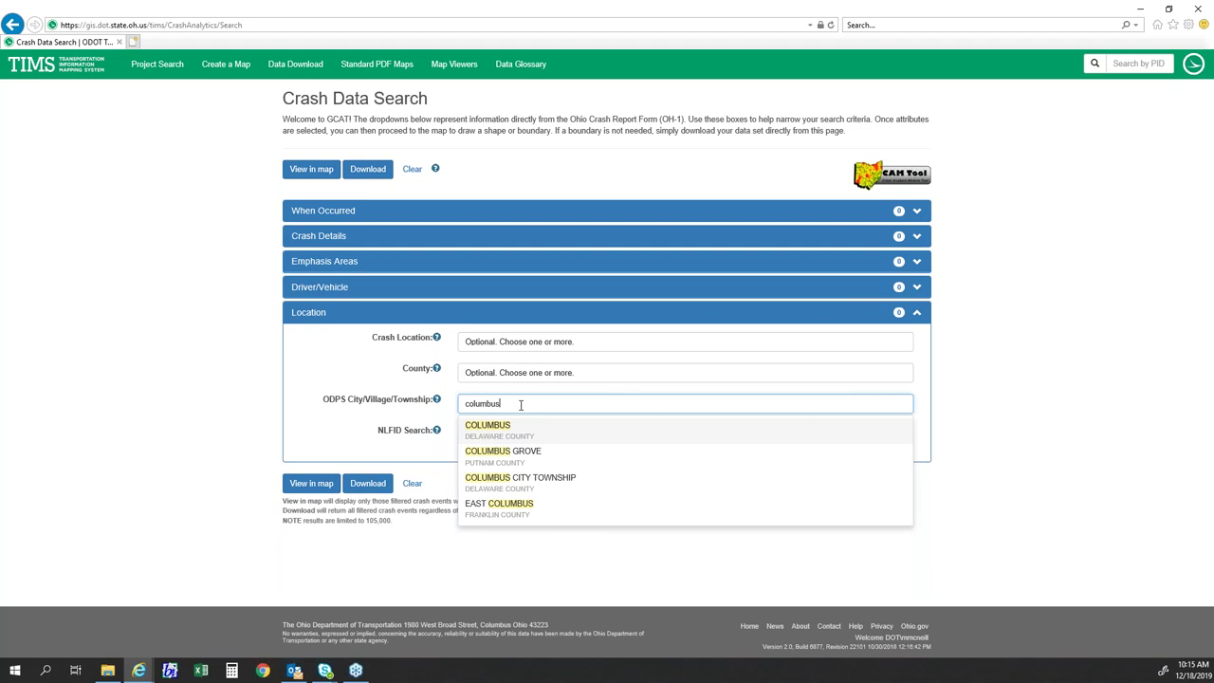
key("BackSpace")
key("BackSpace")
key("BackSpace")
key("BackSpace")
key("BackSpace")
key("BackSpace")
key("BackSpace")
key("BackSpace")
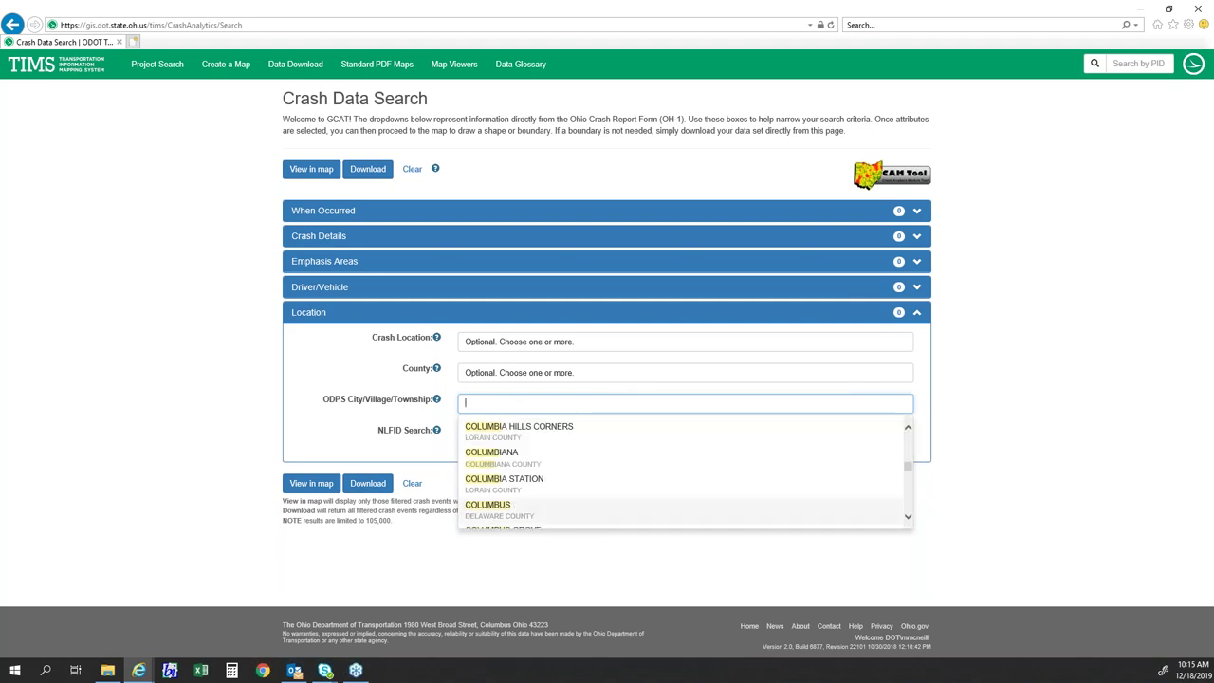
left_click(334, 425)
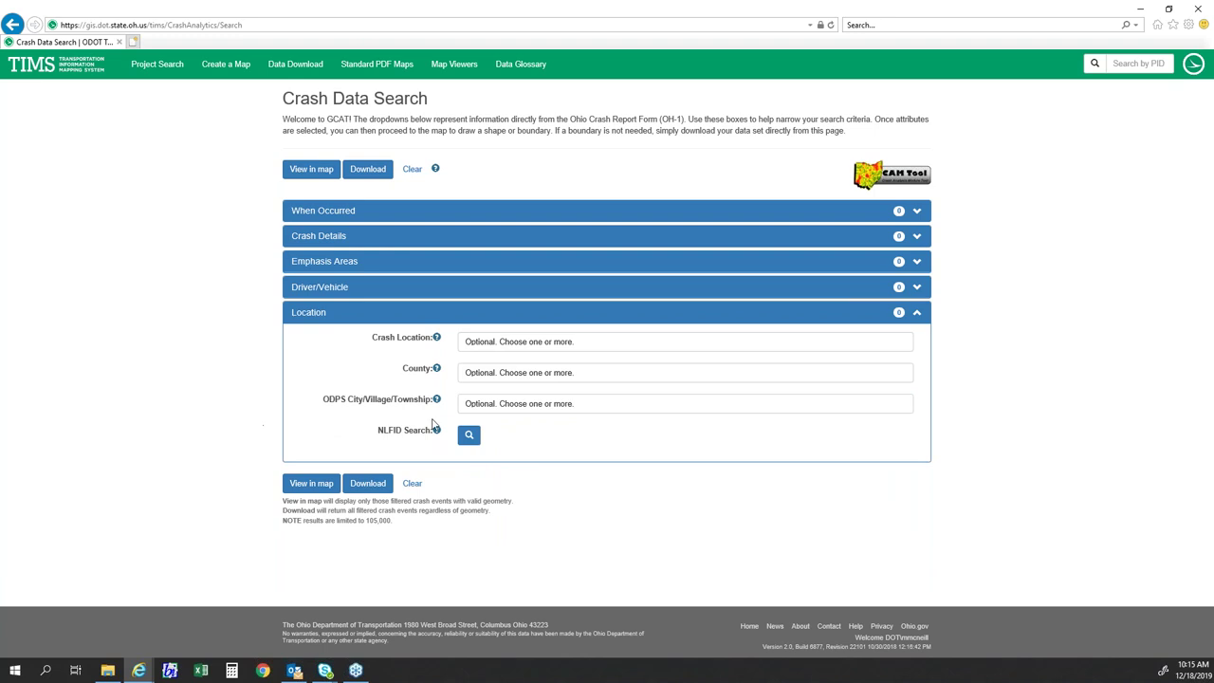
left_click(481, 399)
left_click(301, 432)
left_click_drag(377, 433, 397, 436)
left_click(392, 446)
- In the NLFID Search, choose BELMONT as the county and IR 70 as the route
left_click(467, 437)
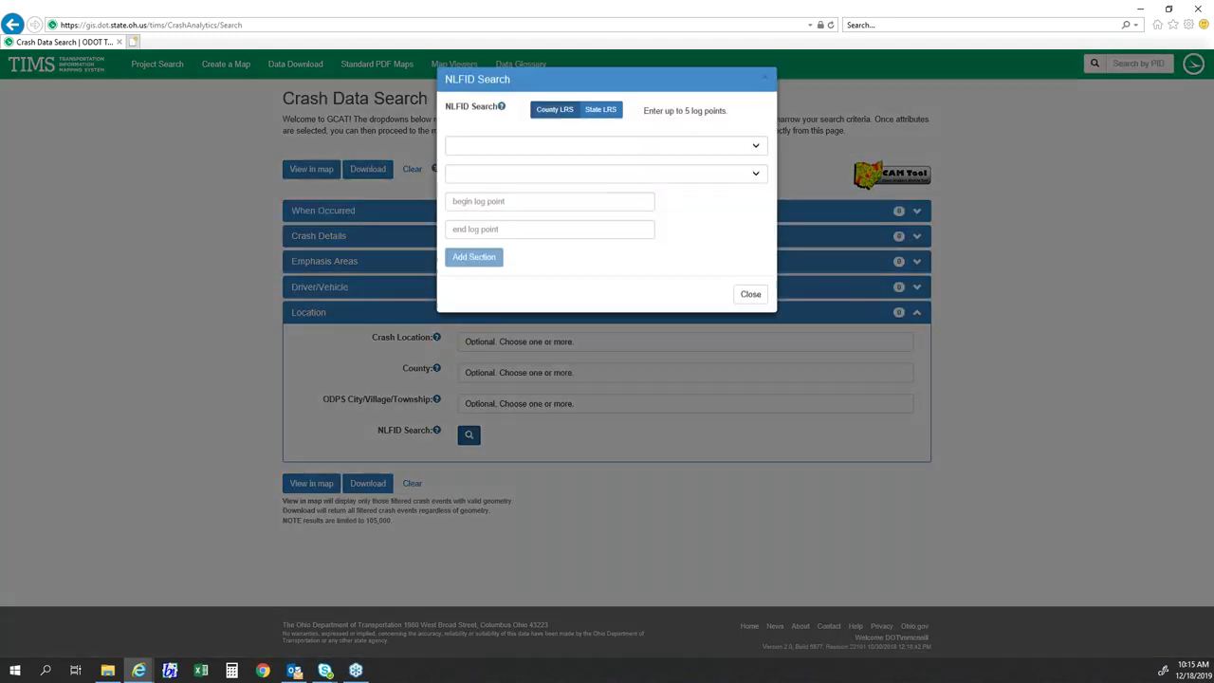
left_click_drag(524, 94, 503, 131)
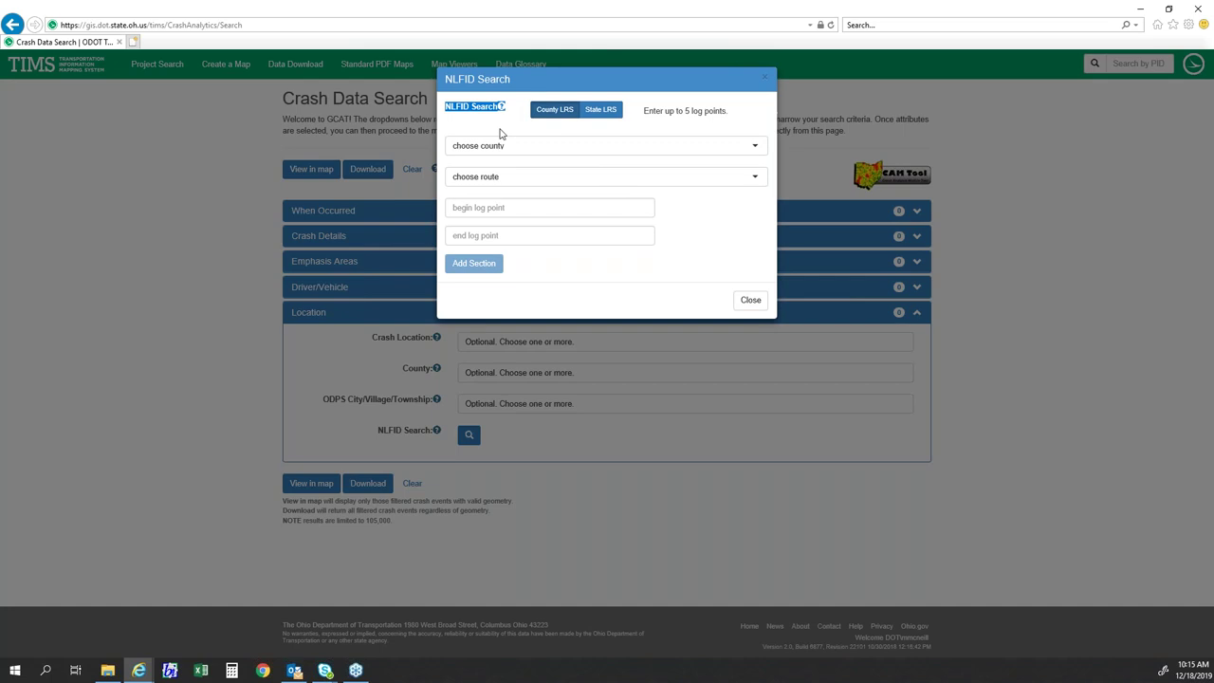
left_click(515, 115)
left_click(509, 154)
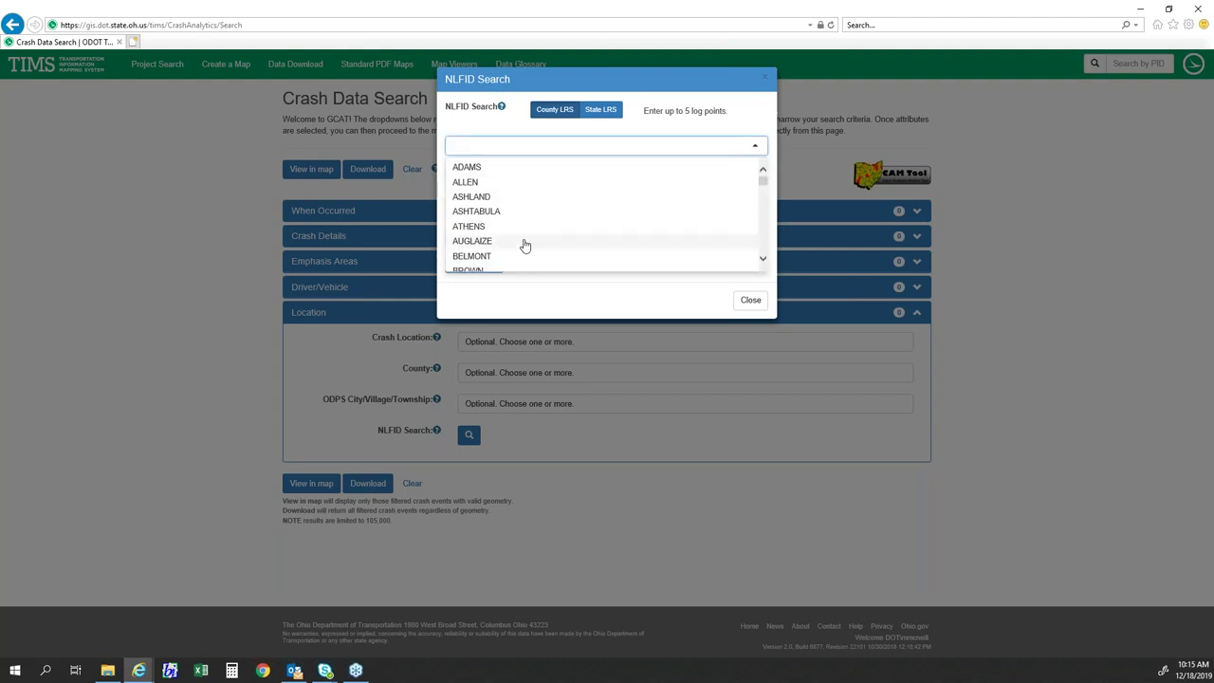
scroll(520, 237, "down", 1)
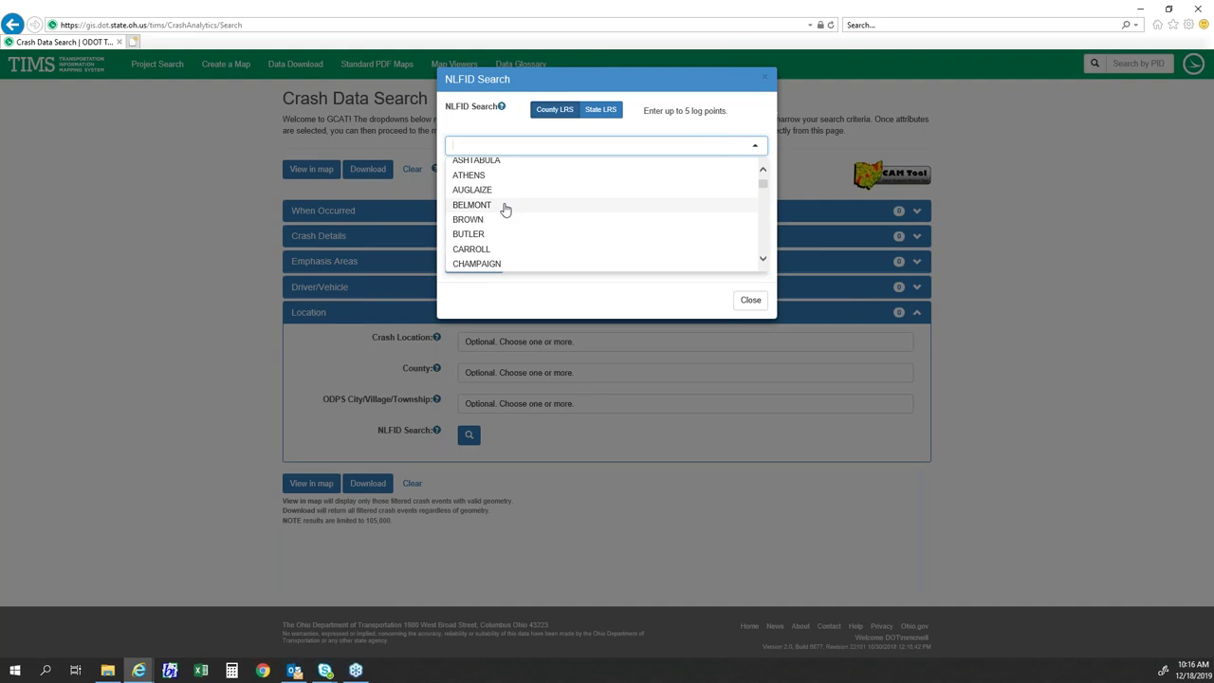
left_click(503, 204)
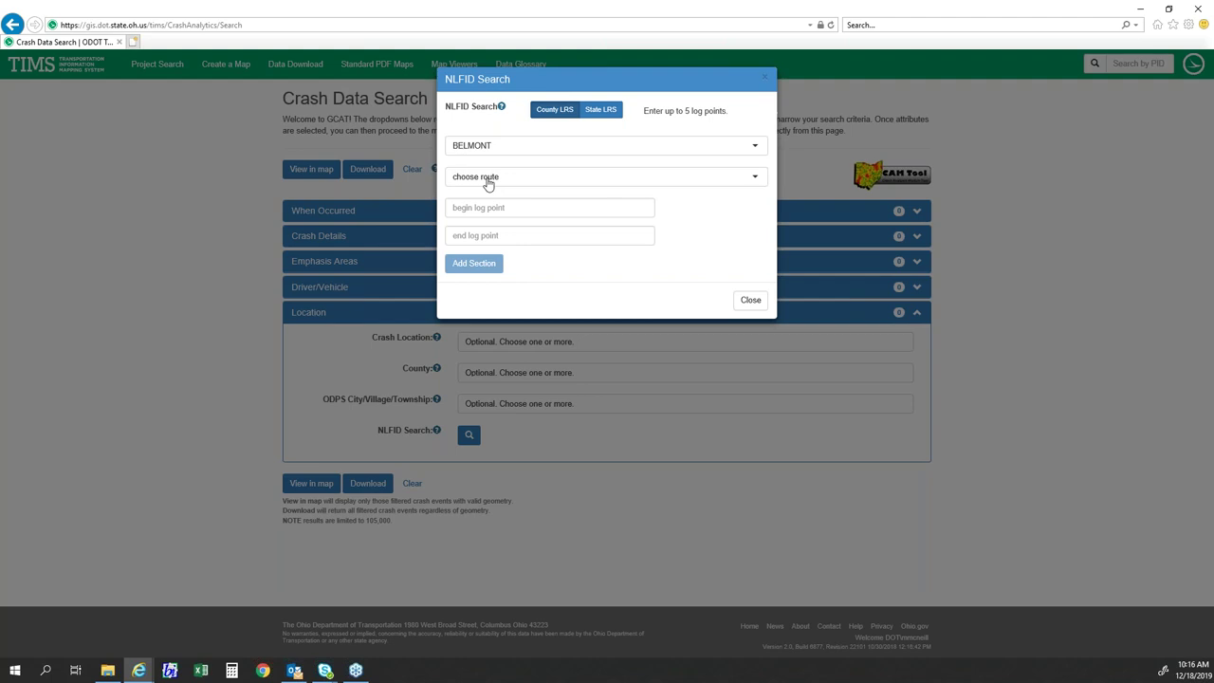
left_click(488, 183)
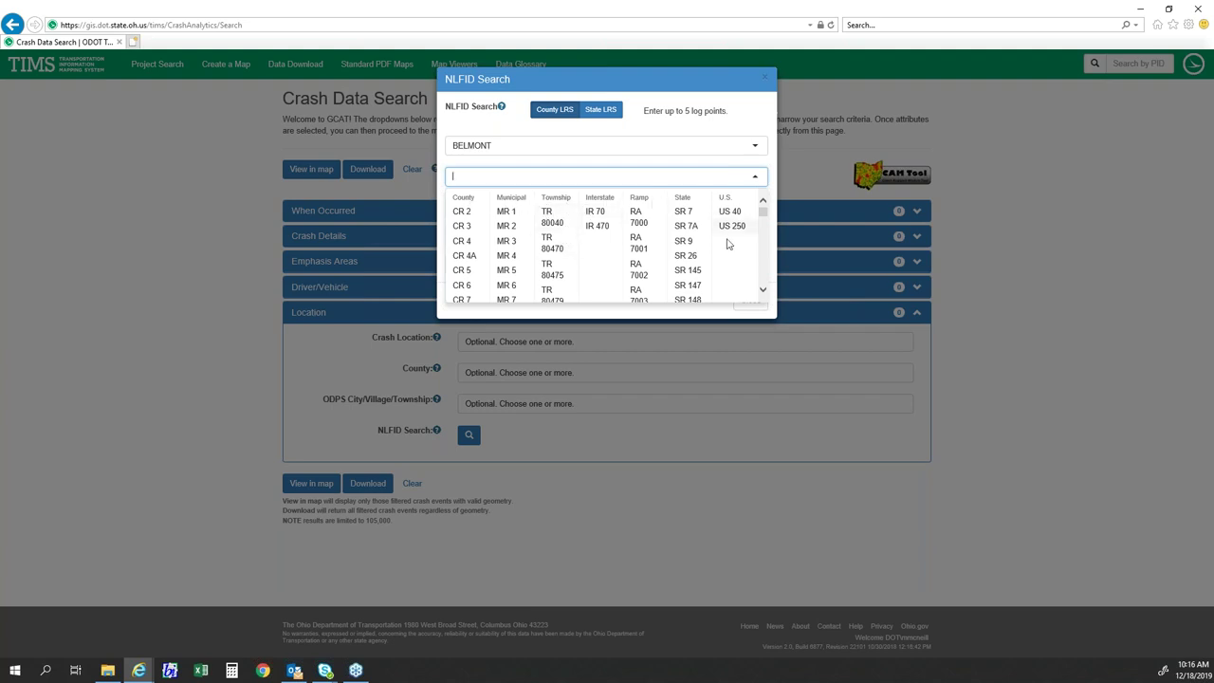
left_click(596, 213)
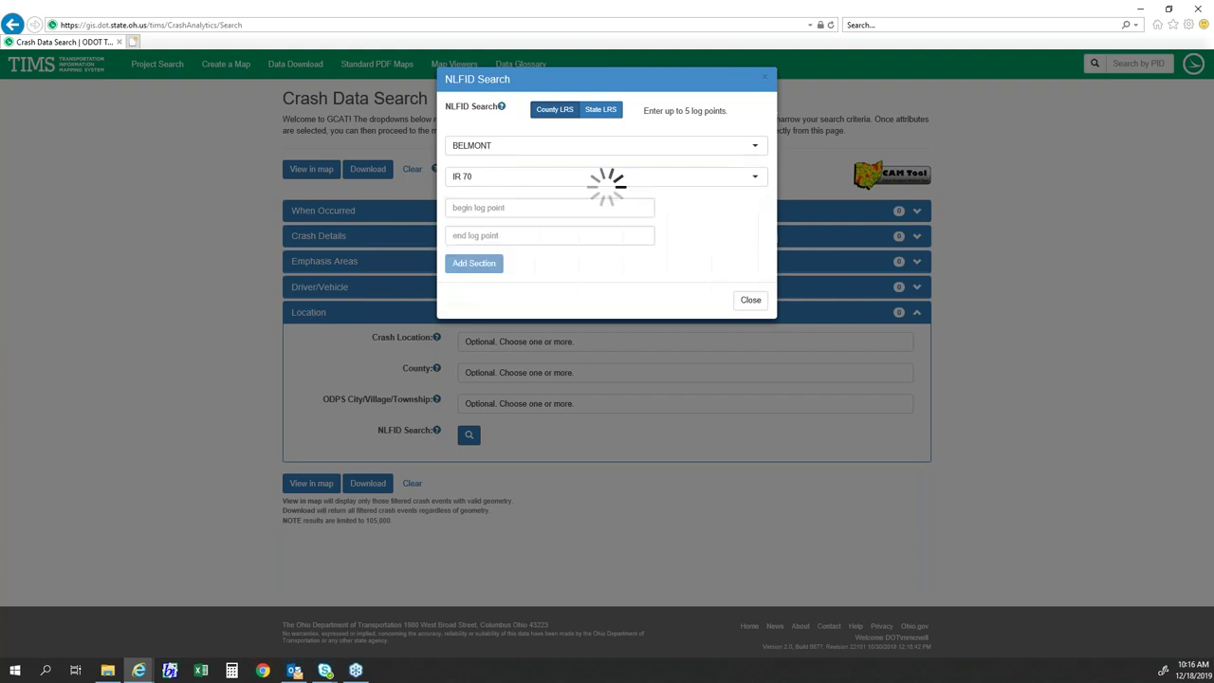
- Check the allowed minimum and maximum log point range for IR 70
left_click(500, 208)
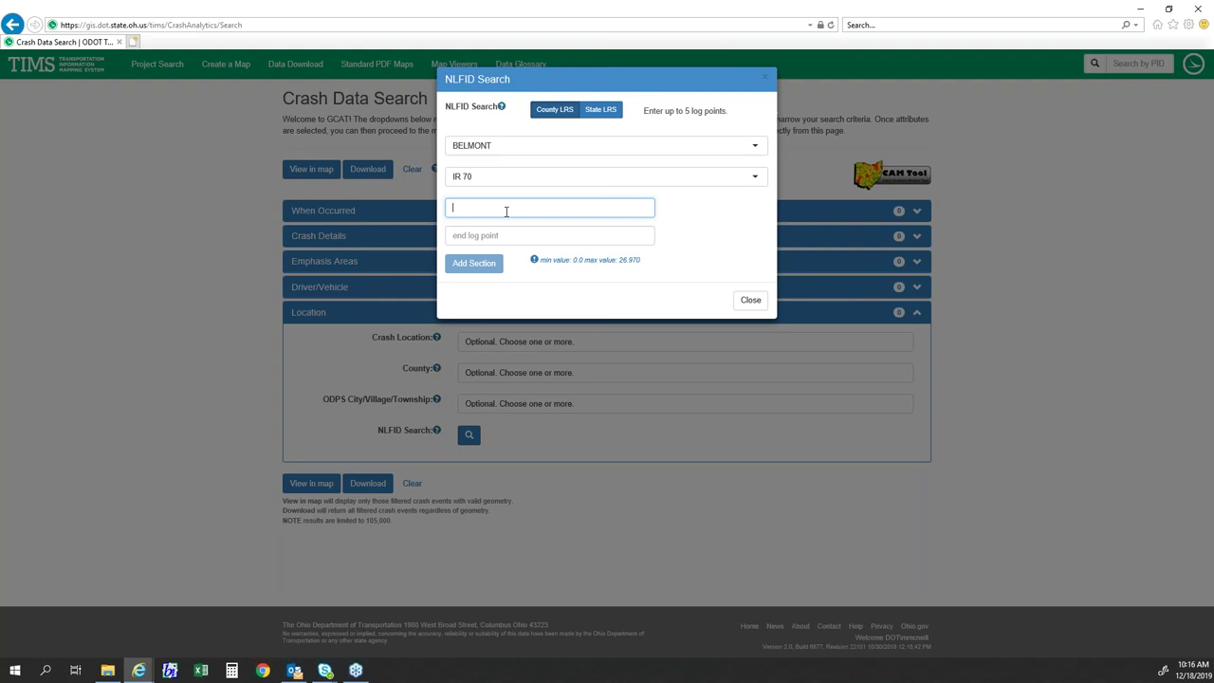
left_click(516, 234)
left_click(515, 210)
left_click_drag(540, 259, 642, 269)
left_click(644, 270)
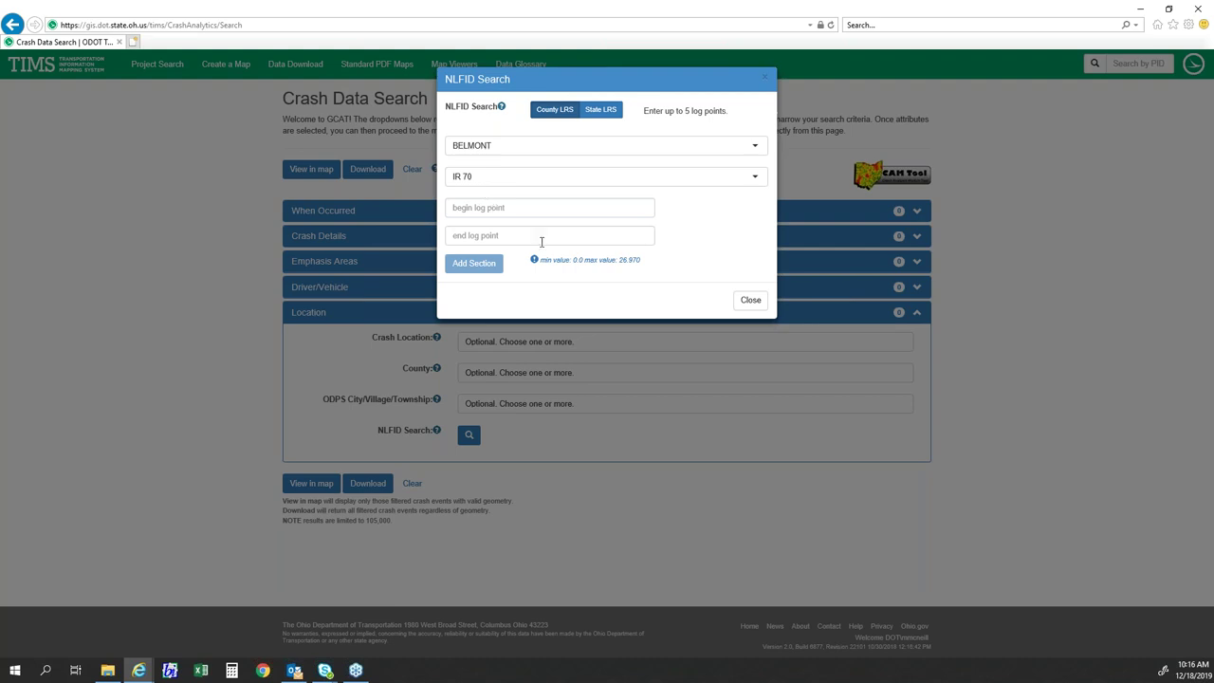
- Enter begin log point 12.0 and end log point 15.0, then add the section
left_click(516, 207)
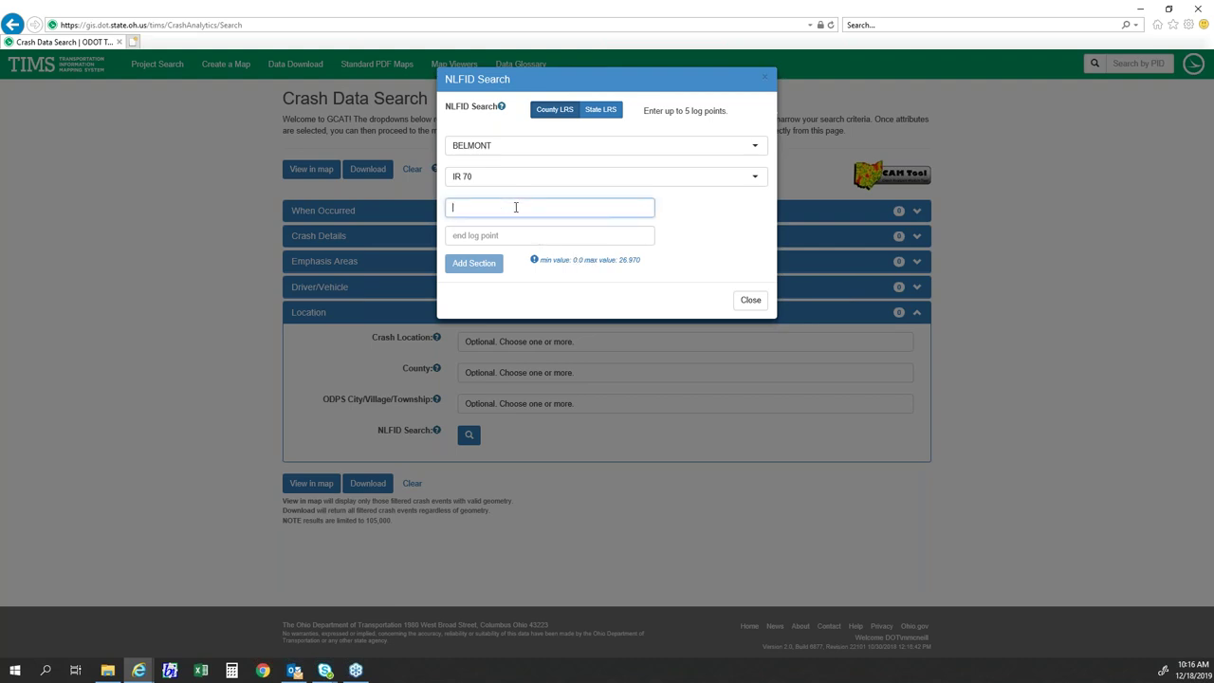
type("12.0")
left_click(504, 237)
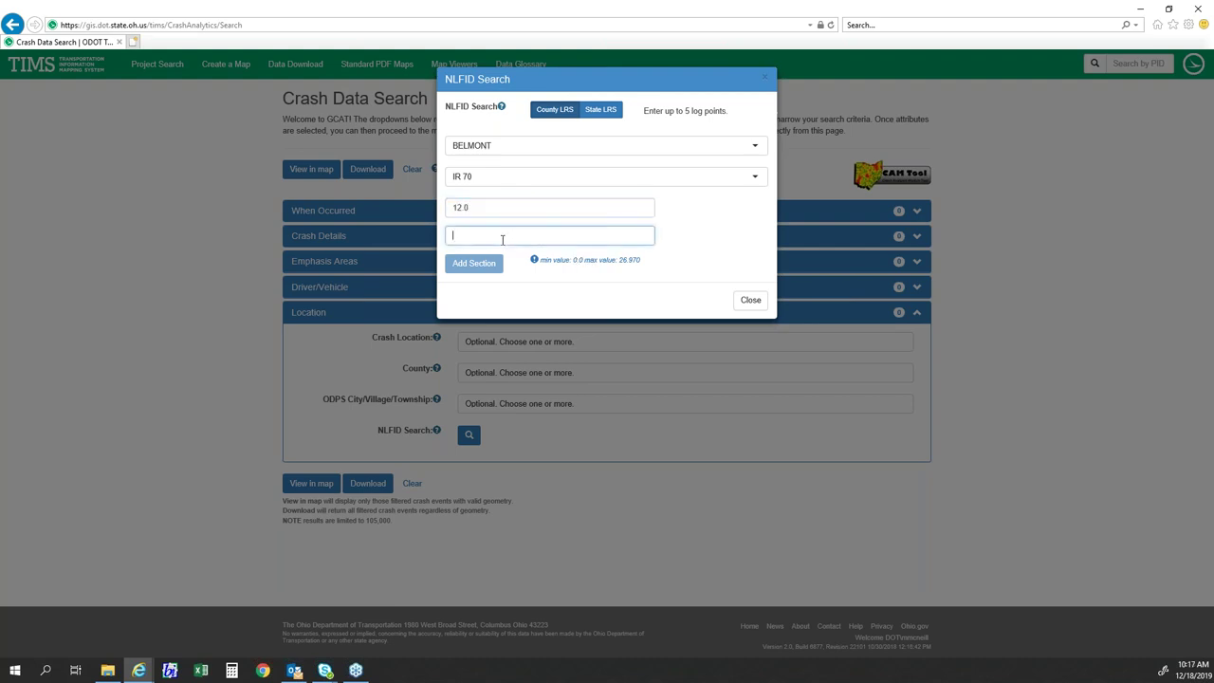
type("15.0")
left_click(536, 275)
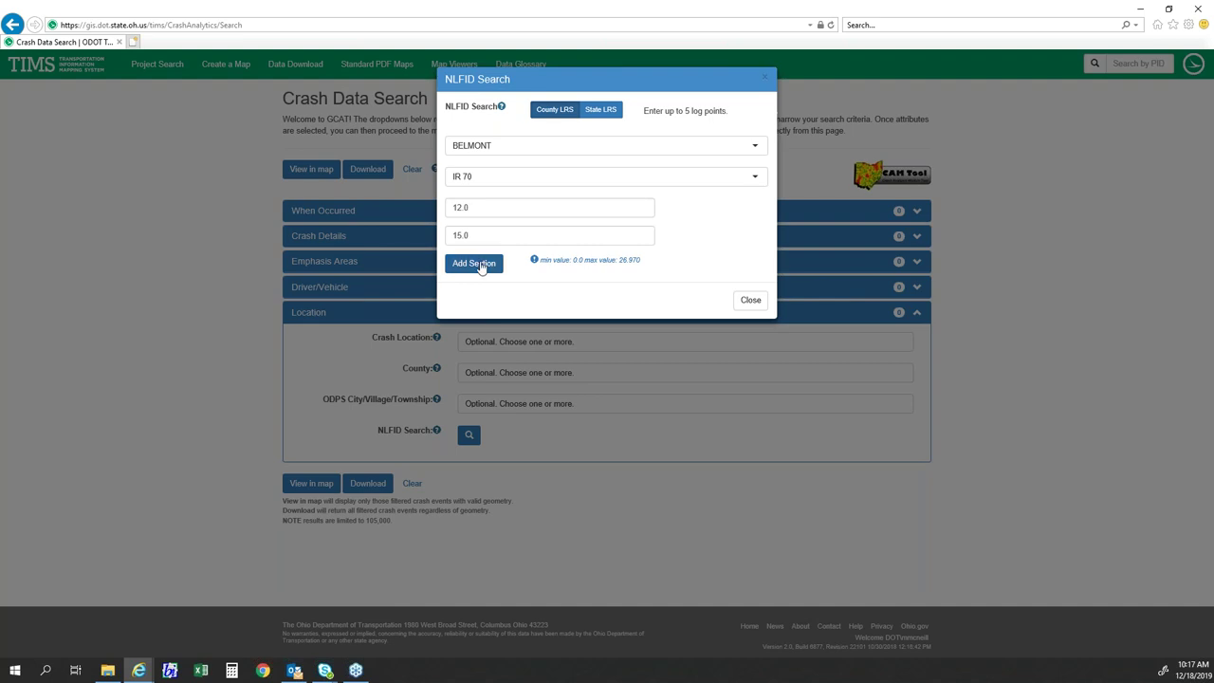
left_click(480, 266)
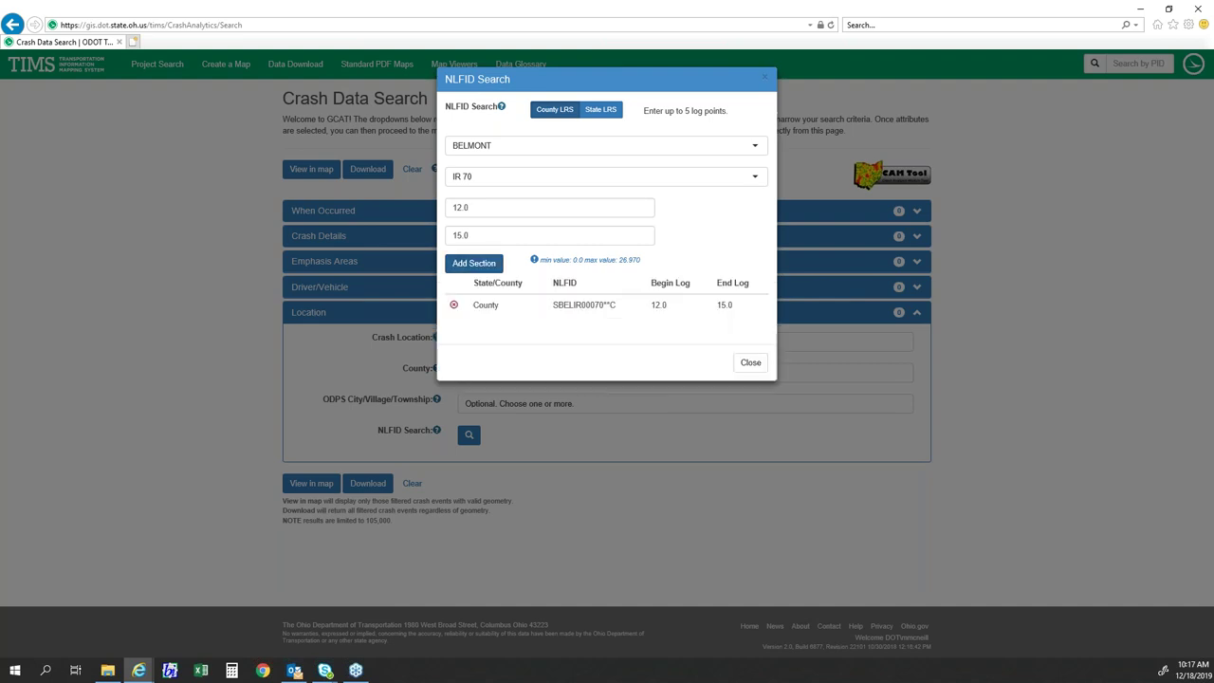
- Close the NLFID dialog, remove the IR 70 section from the filters, and fold up Location
left_click(746, 362)
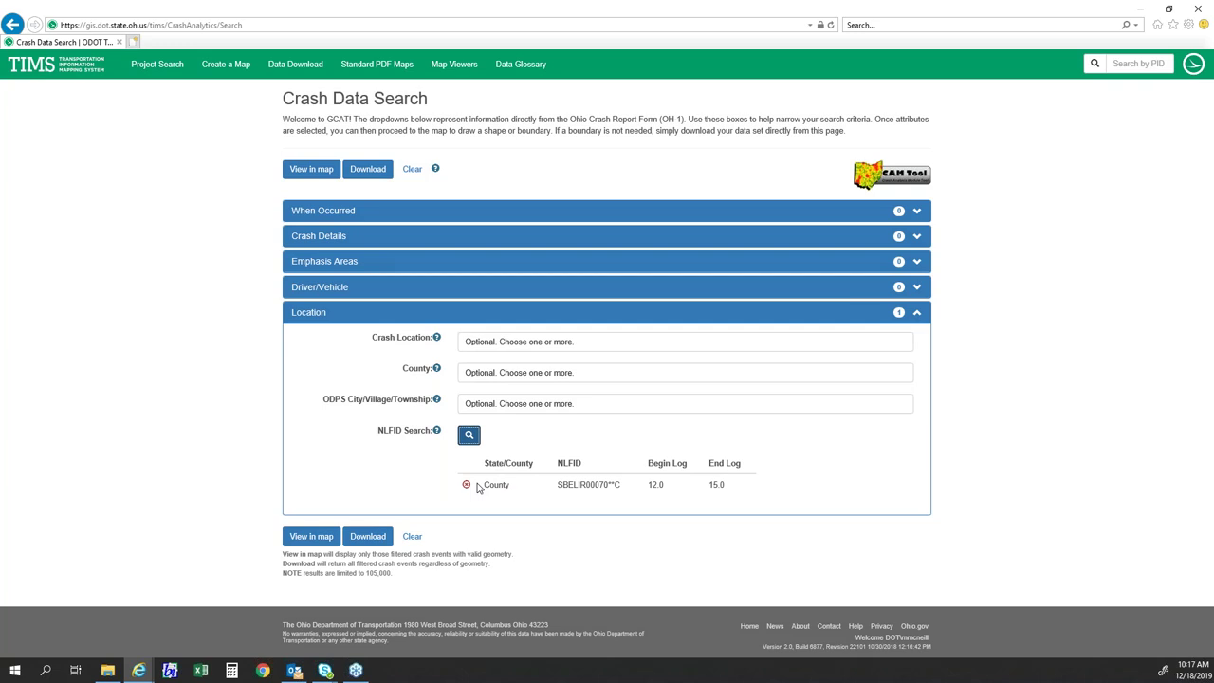
left_click(466, 484)
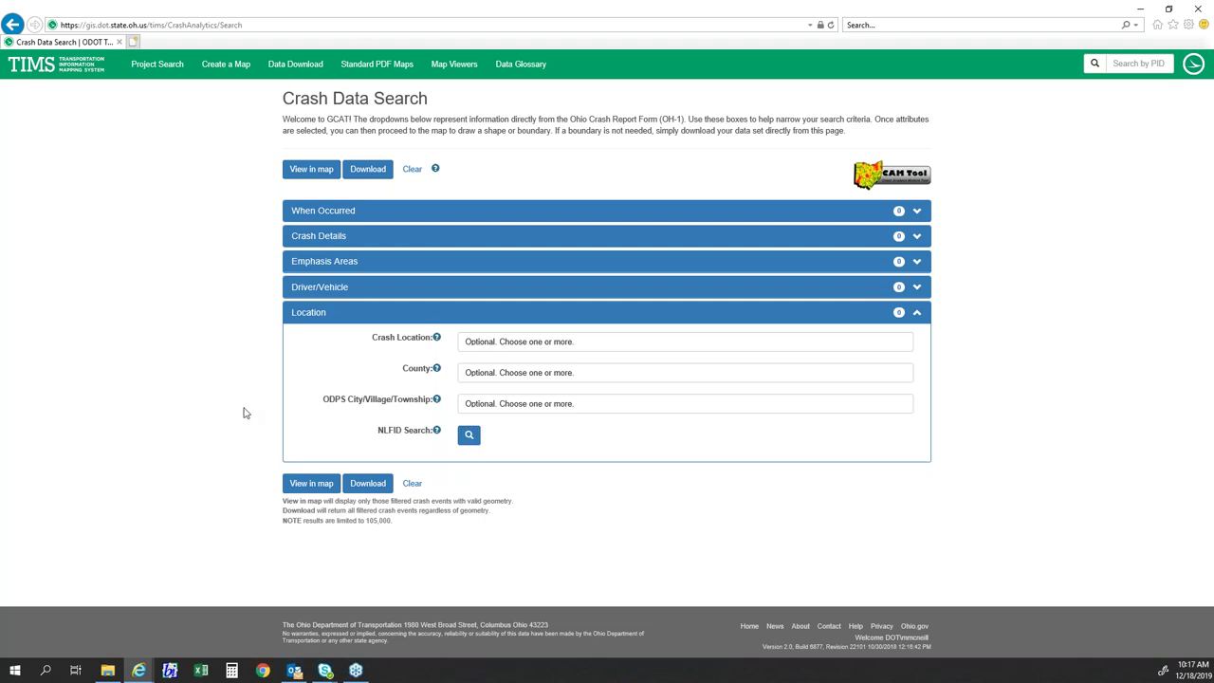
left_click(327, 321)
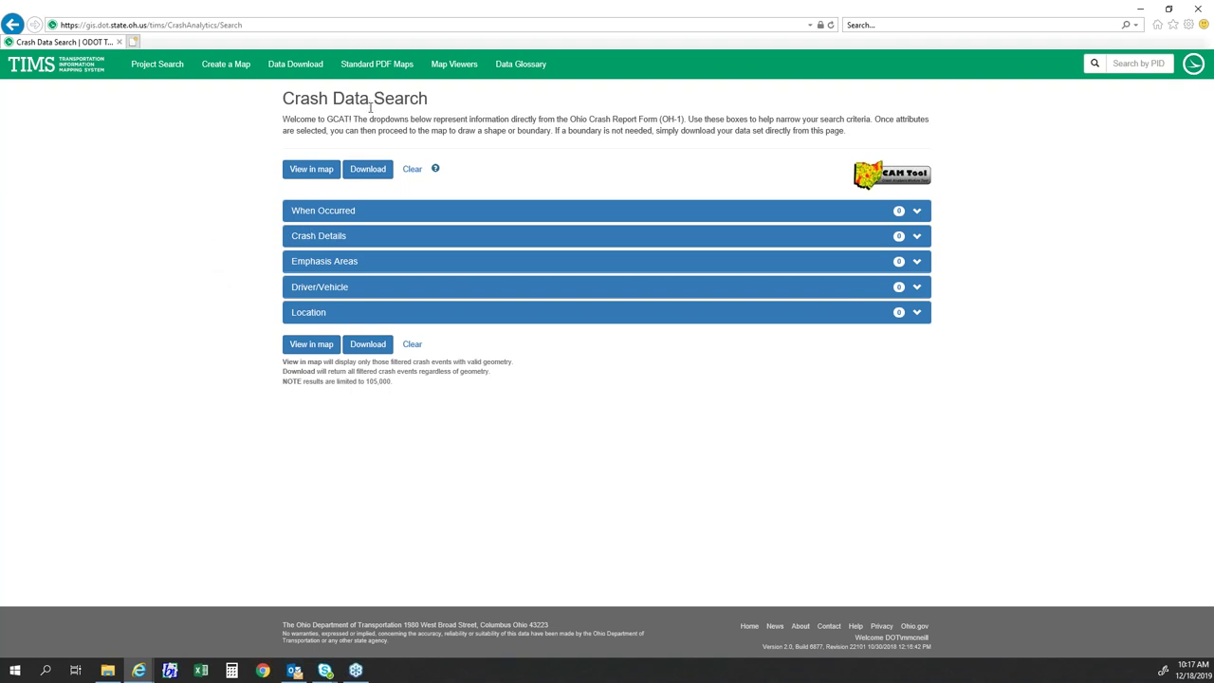
- Expand When Occurred to show Year choices 2019–2009 and January–December months
left_click(330, 212)
left_click(330, 212)
left_click(328, 218)
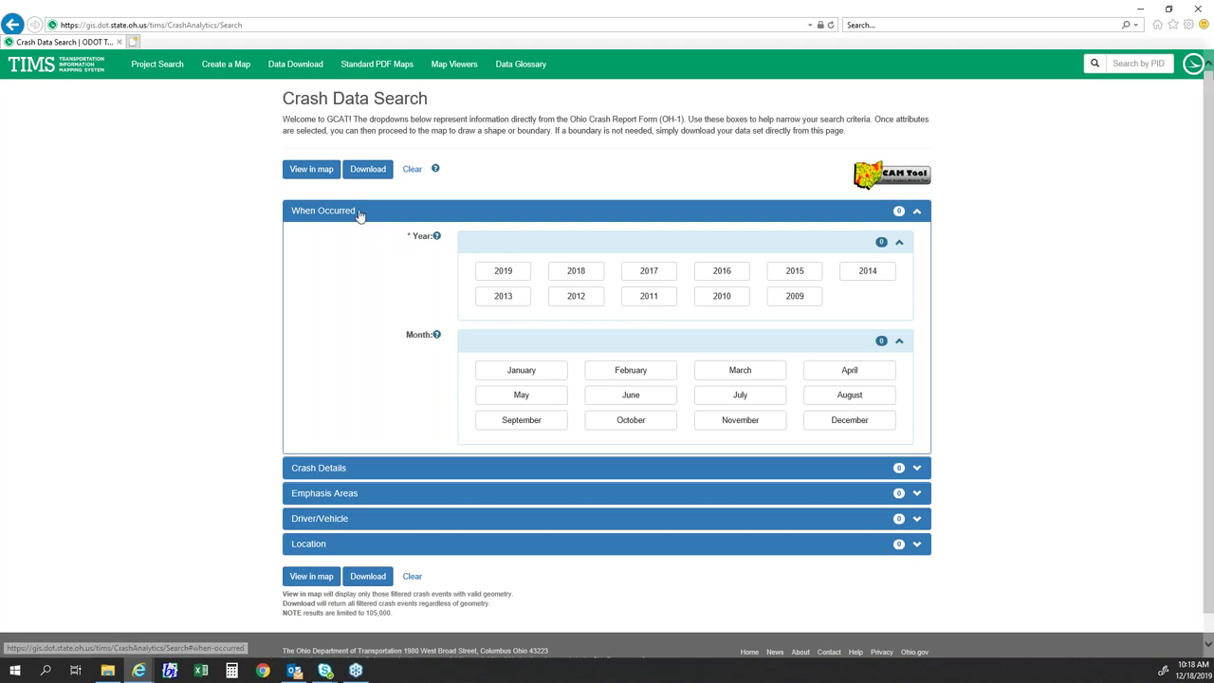
- Select 2016 as the crash year under When Occurred
left_click(362, 212)
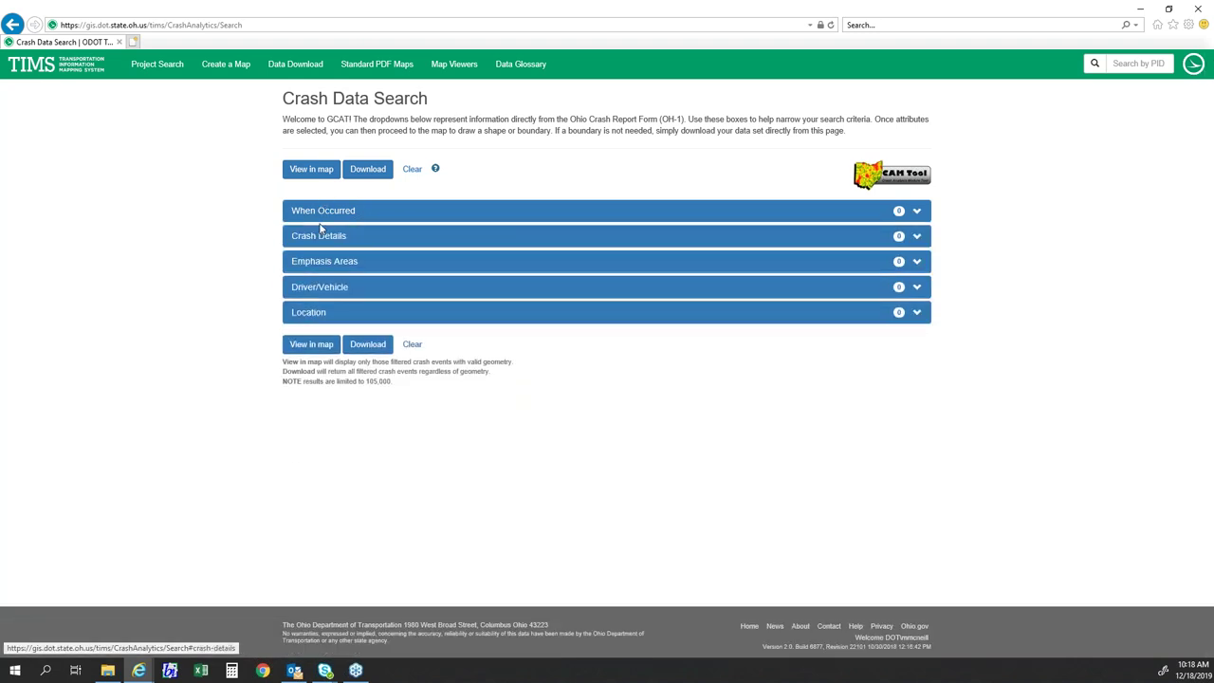
left_click(350, 213)
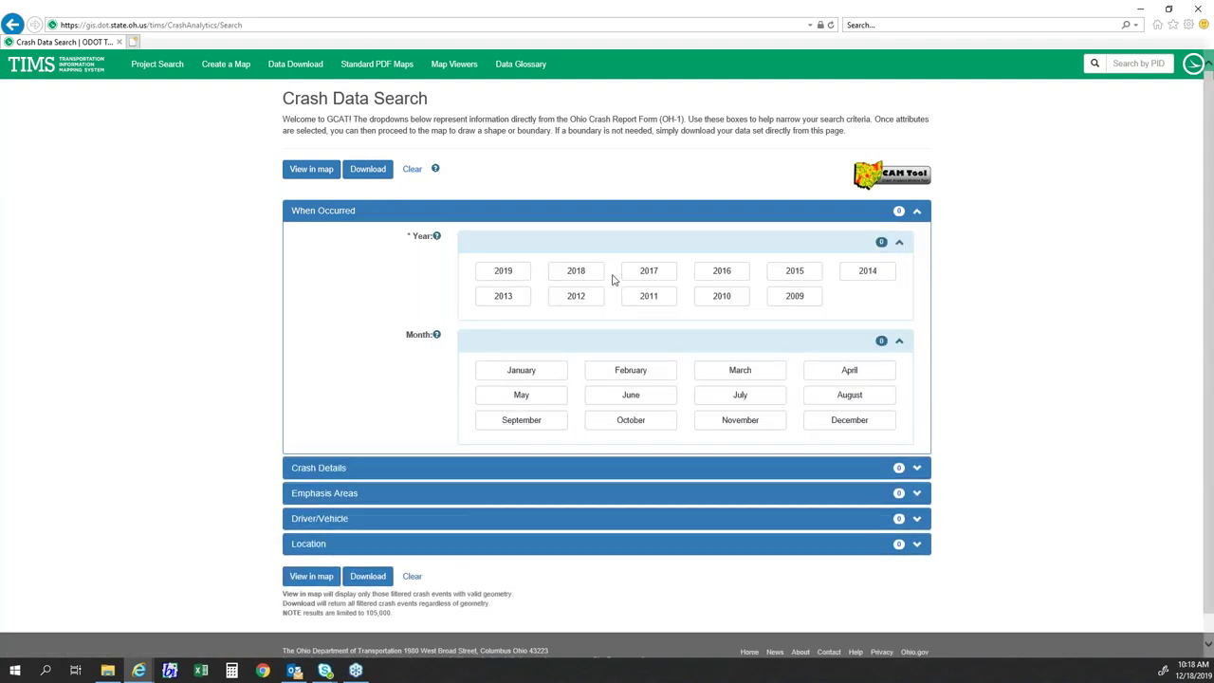
left_click(721, 272)
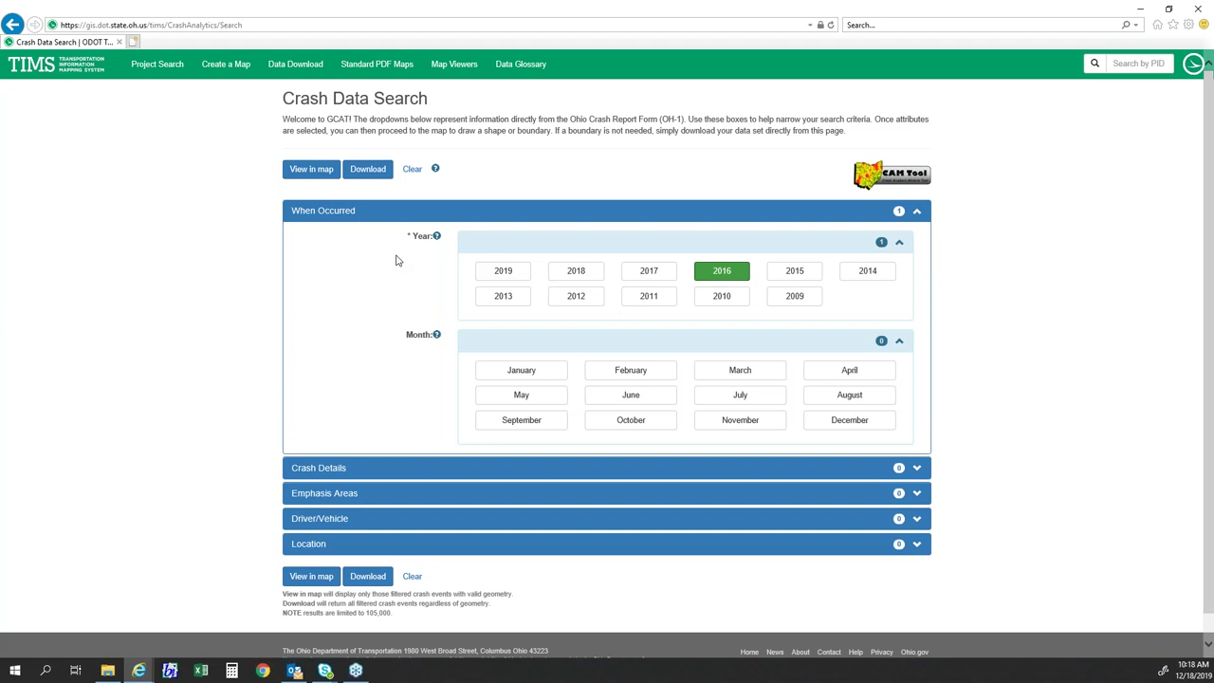
- Add Adams to the Location county filter and show the filtered crashes
left_click(334, 548)
scroll(266, 398, "down", 3)
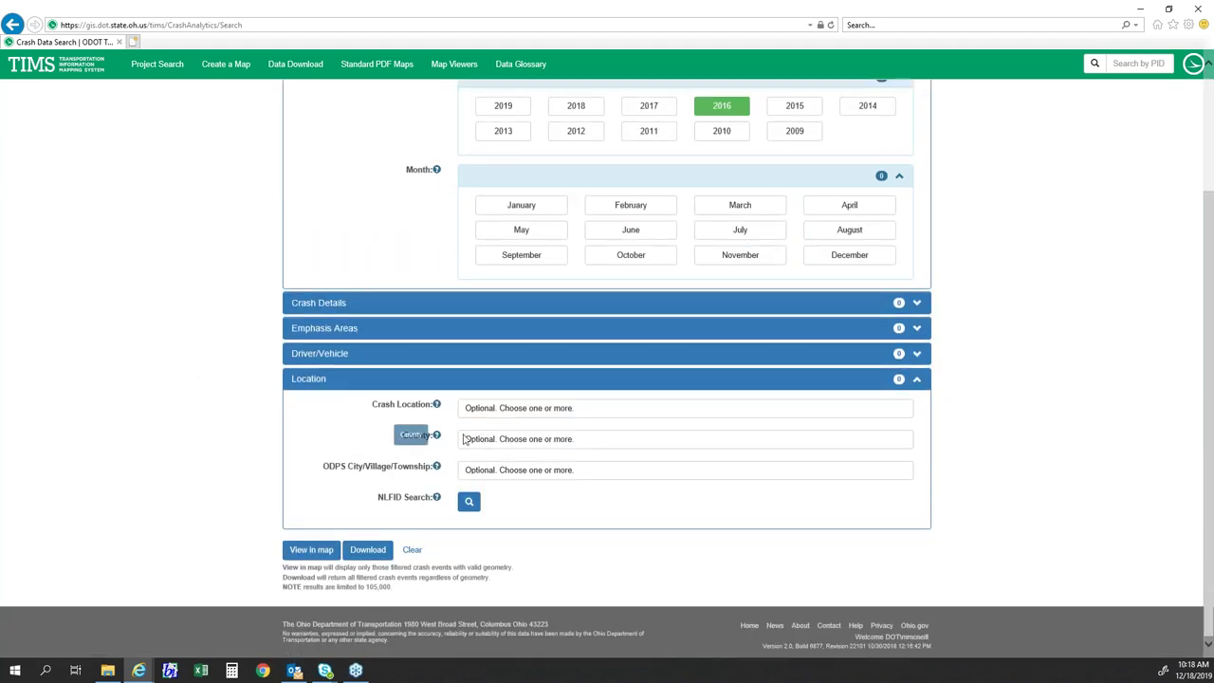
left_click(487, 441)
left_click(478, 460)
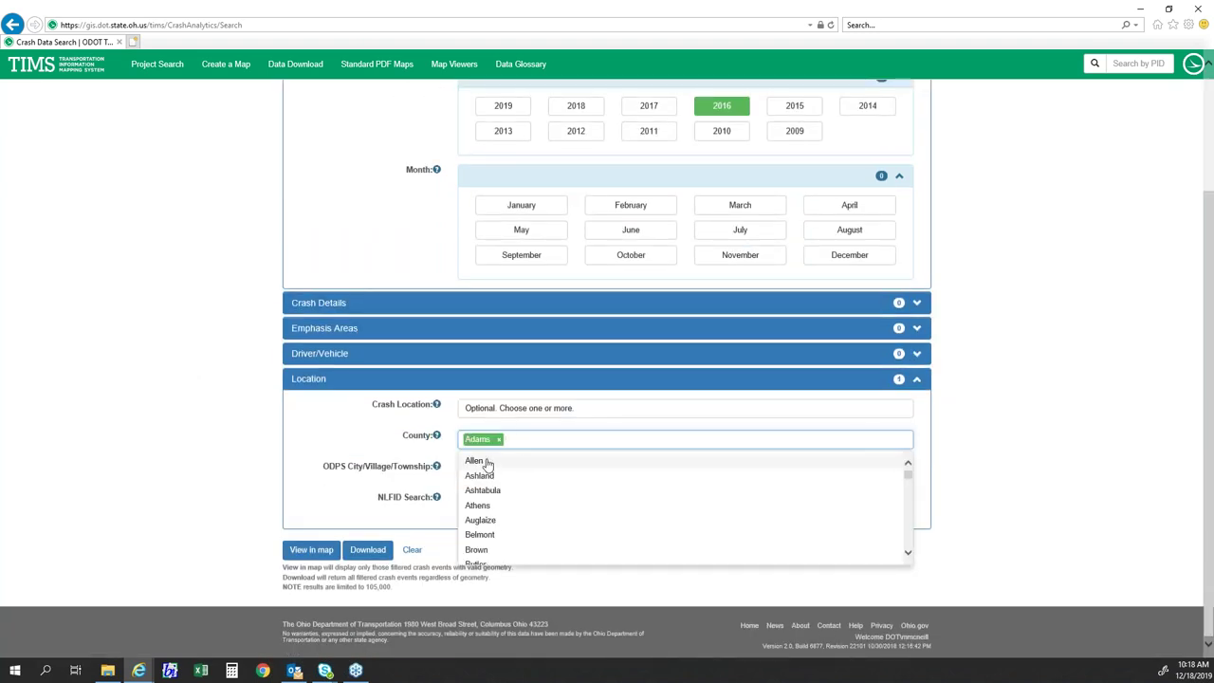
left_click(225, 425)
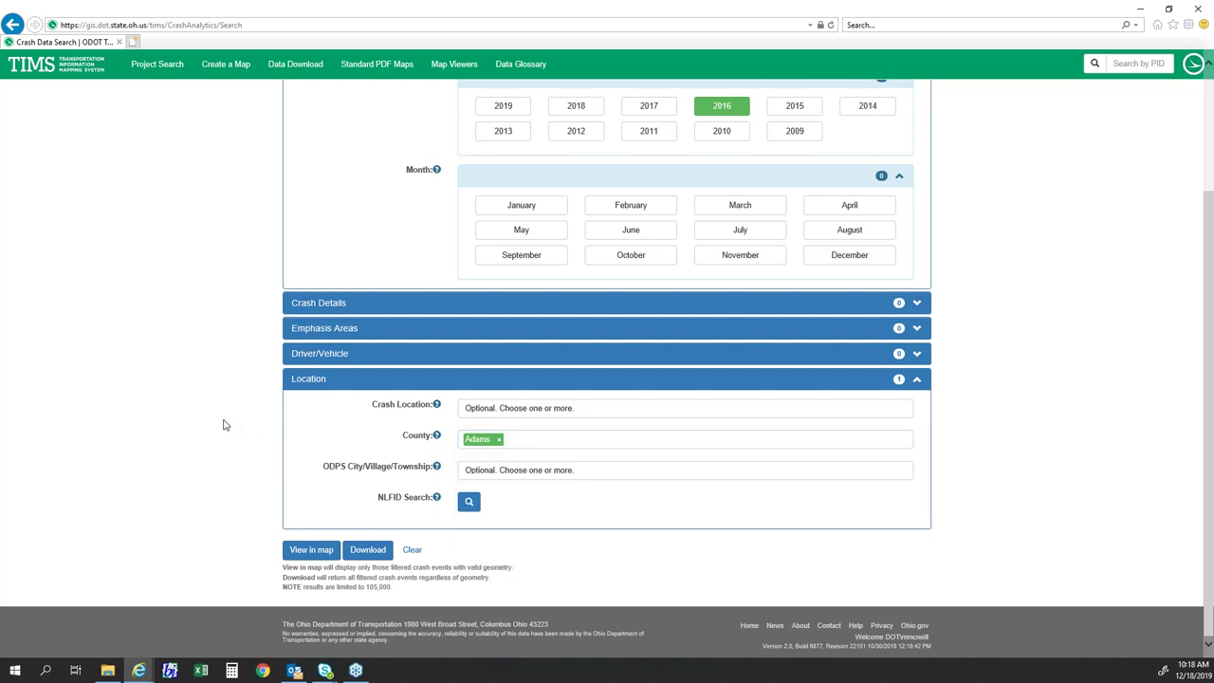
scroll(225, 424, "up", 1)
scroll(225, 424, "up", 1)
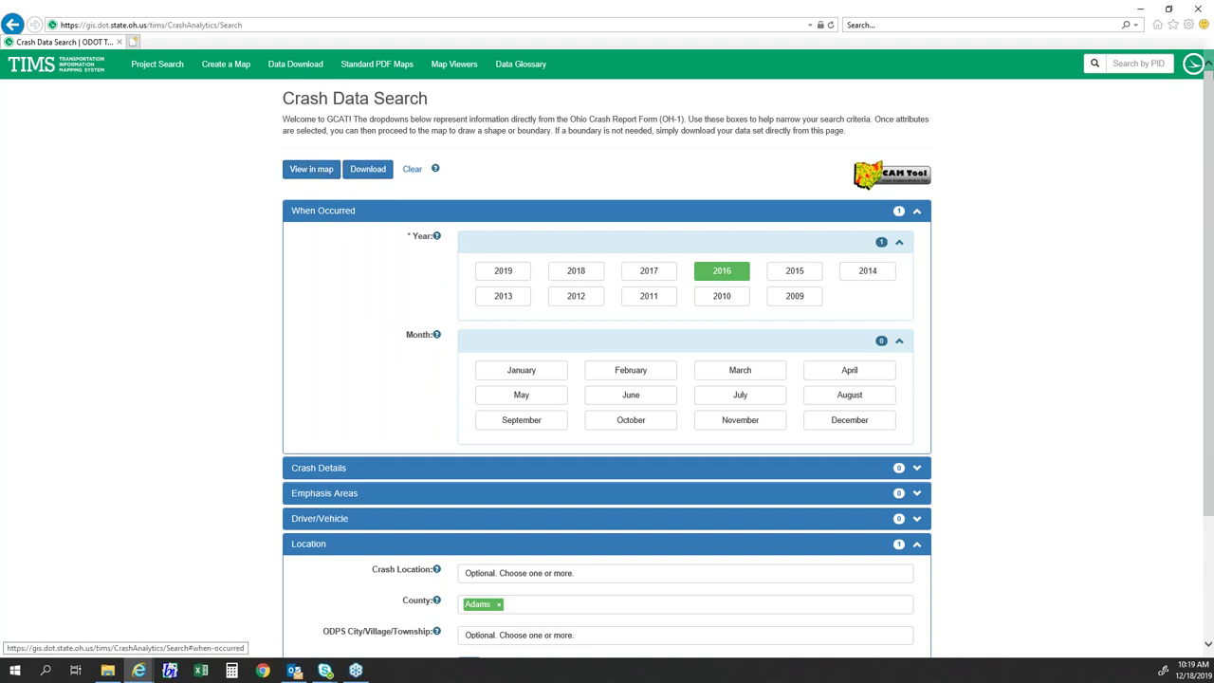
scroll(282, 285, "down", 3)
left_click(311, 550)
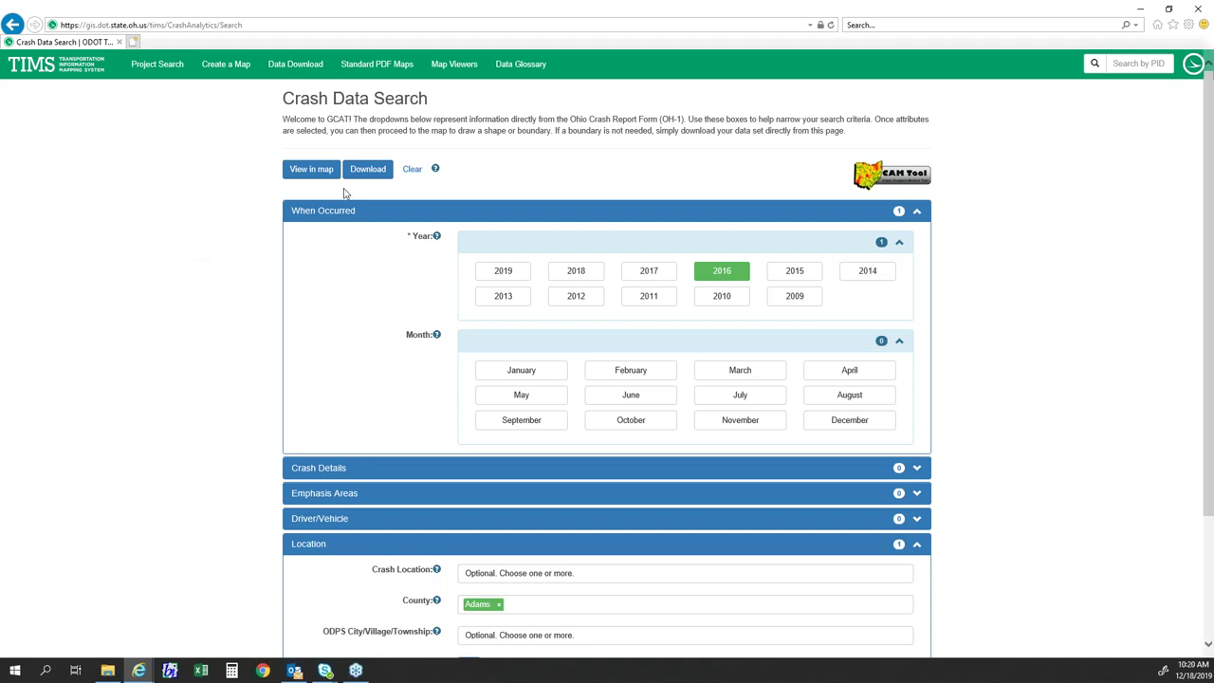
left_click(369, 168)
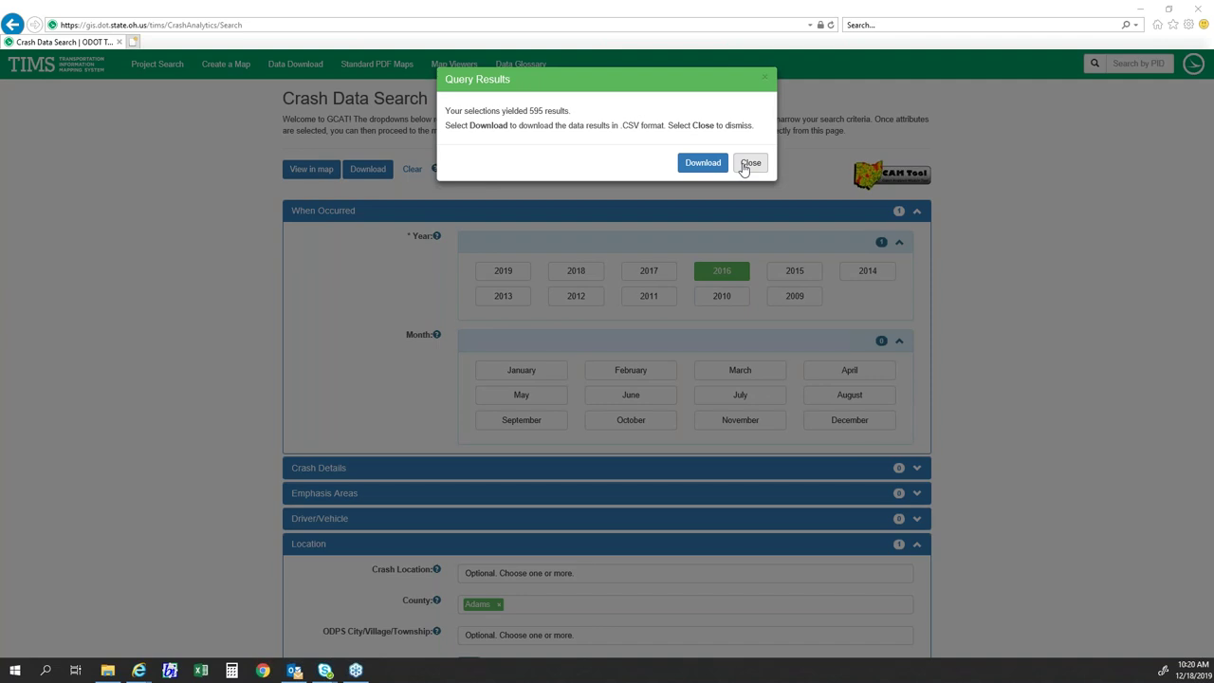
left_click(748, 164)
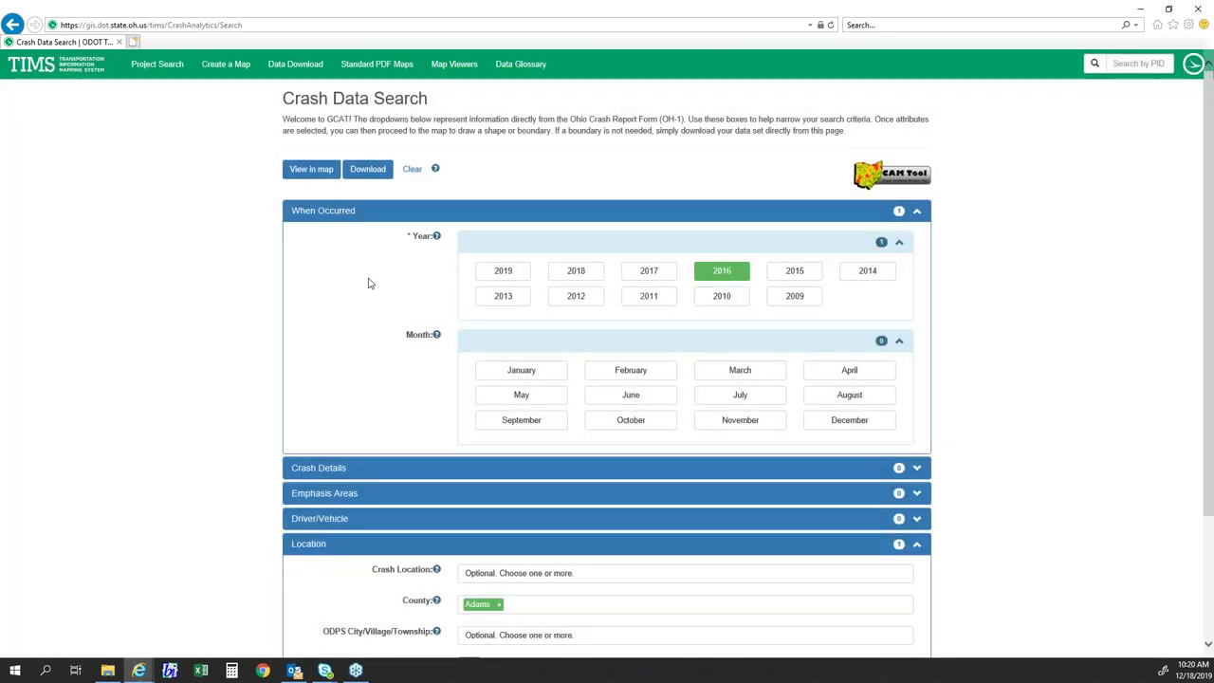
scroll(370, 289, "down", 3)
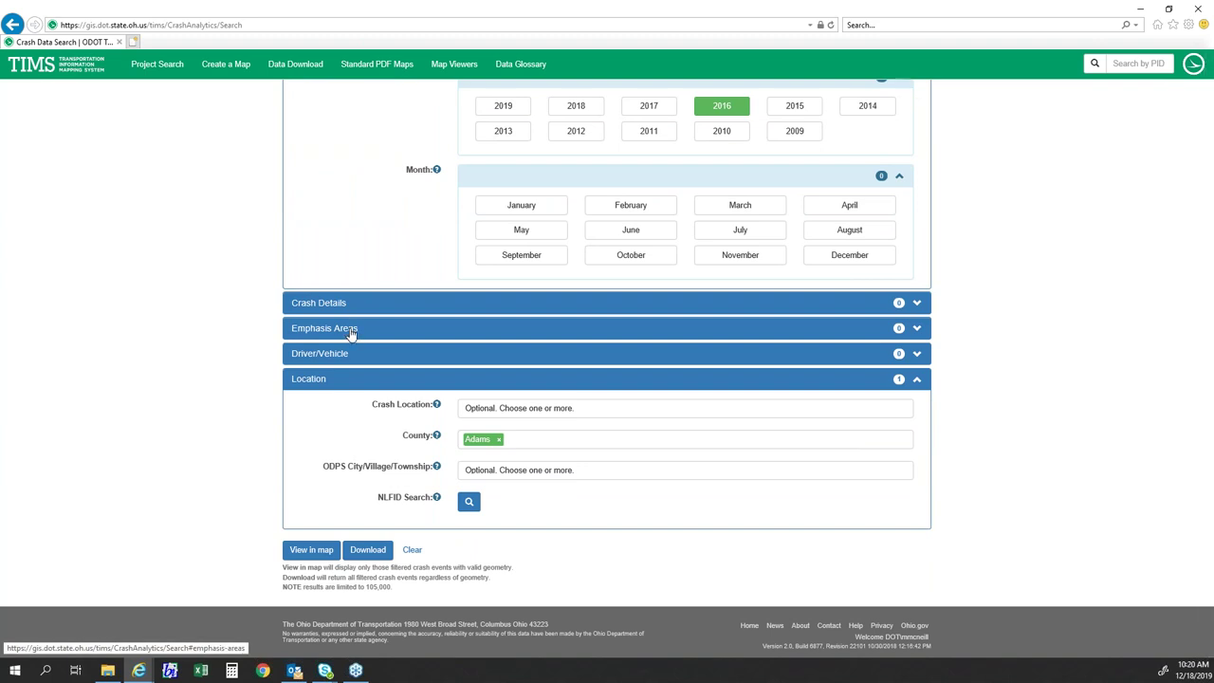
left_click(351, 332)
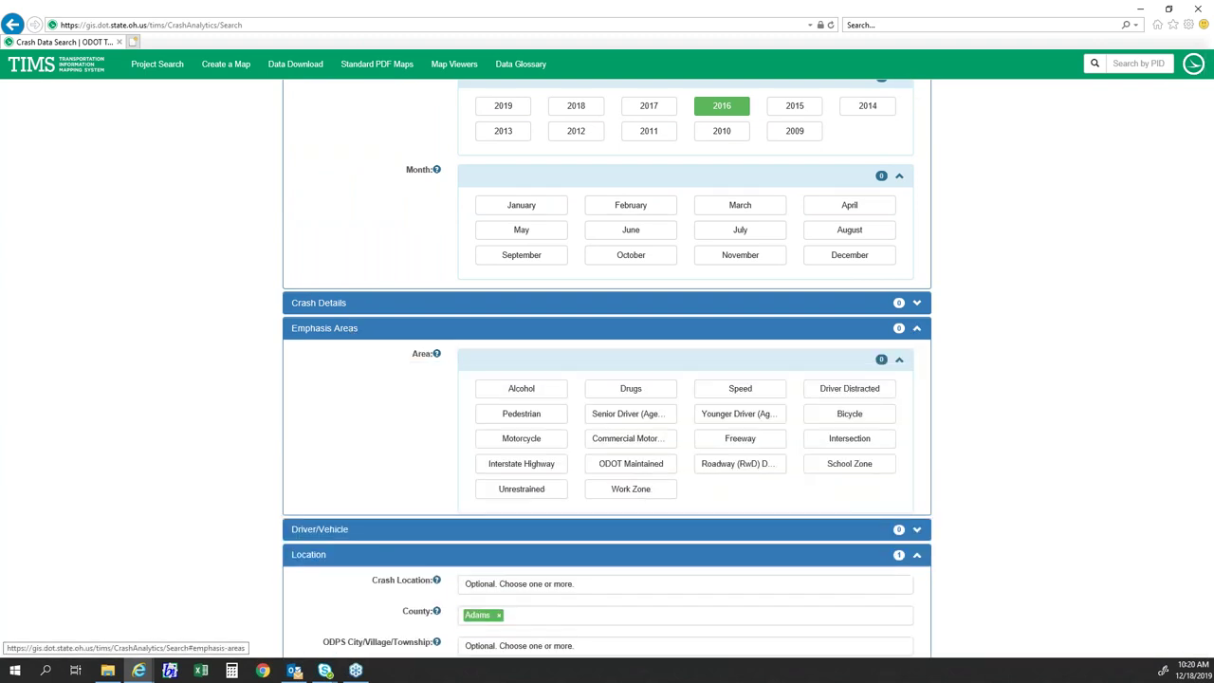
left_click(539, 418)
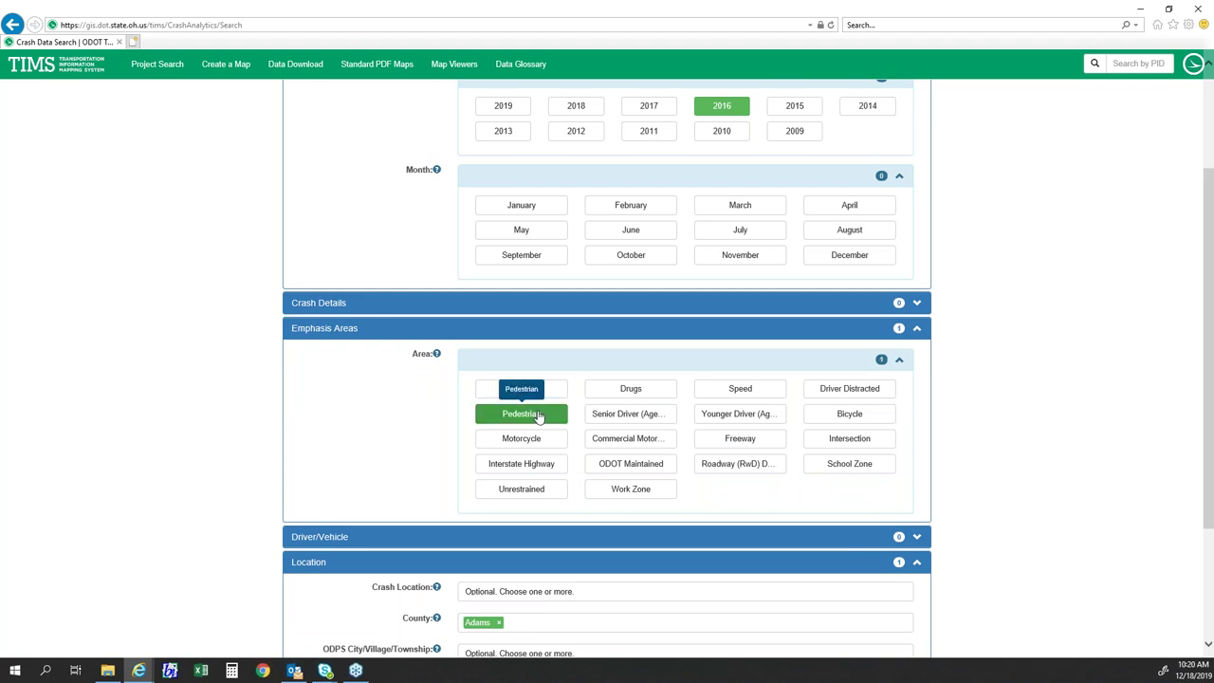
left_click(842, 425)
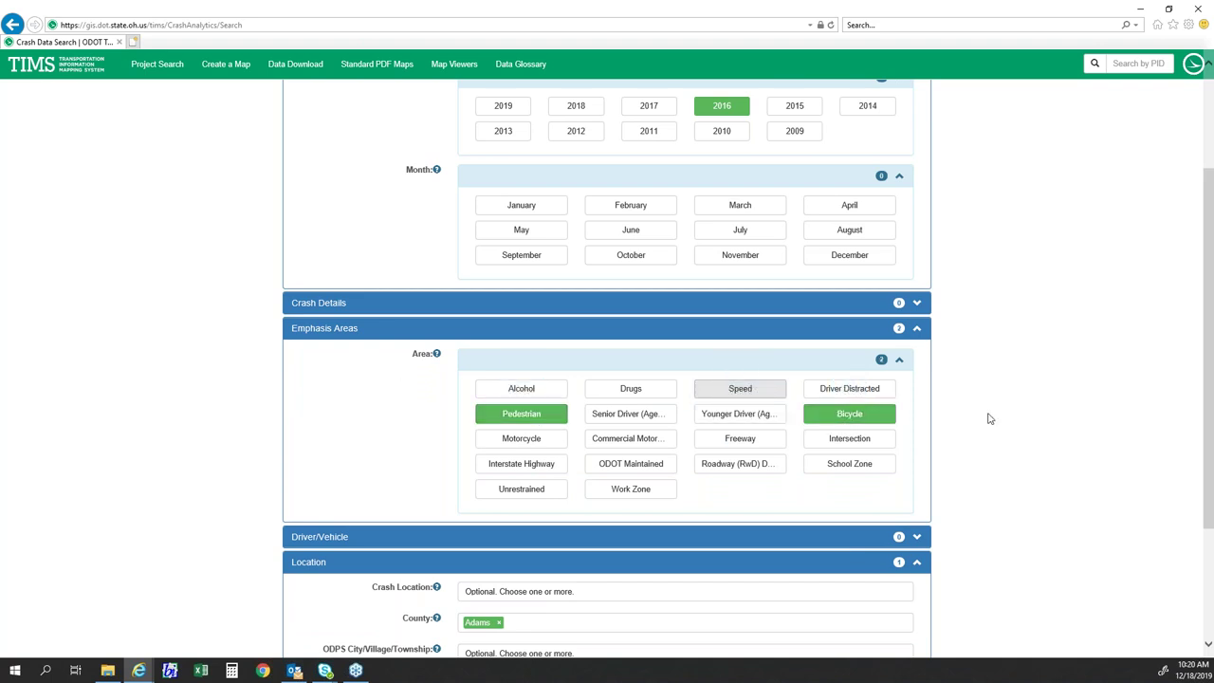
scroll(990, 418, "down", 2)
scroll(989, 418, "up", 2)
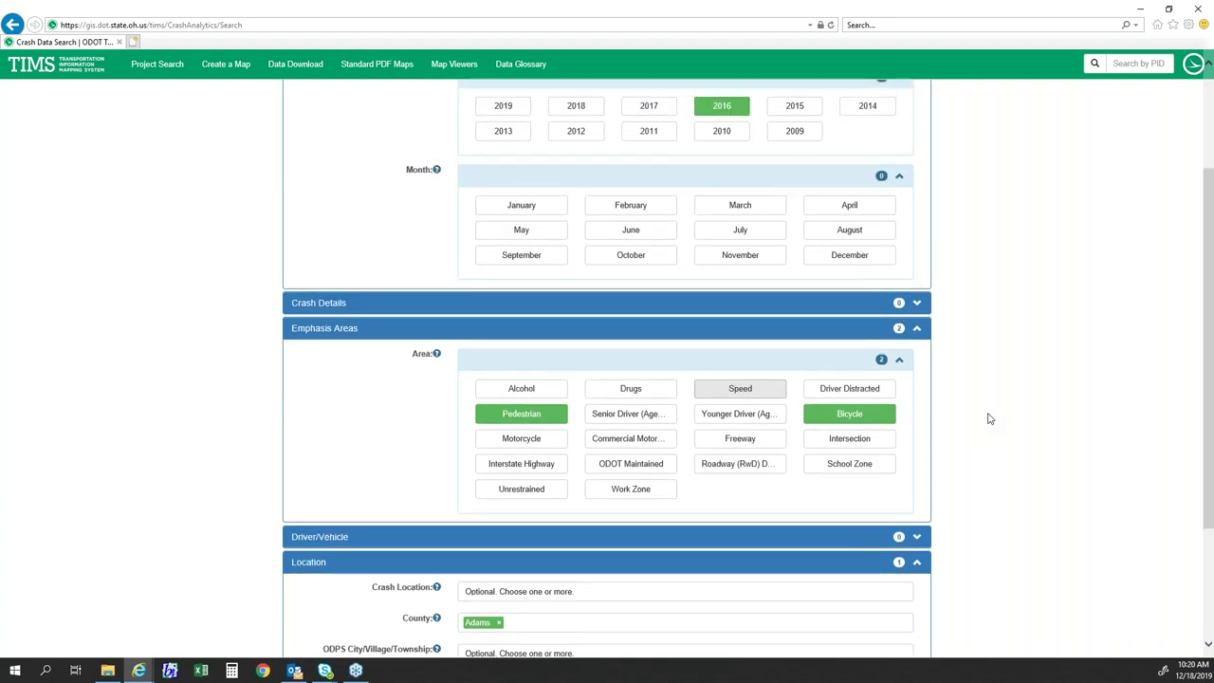
scroll(989, 408, "up", 4)
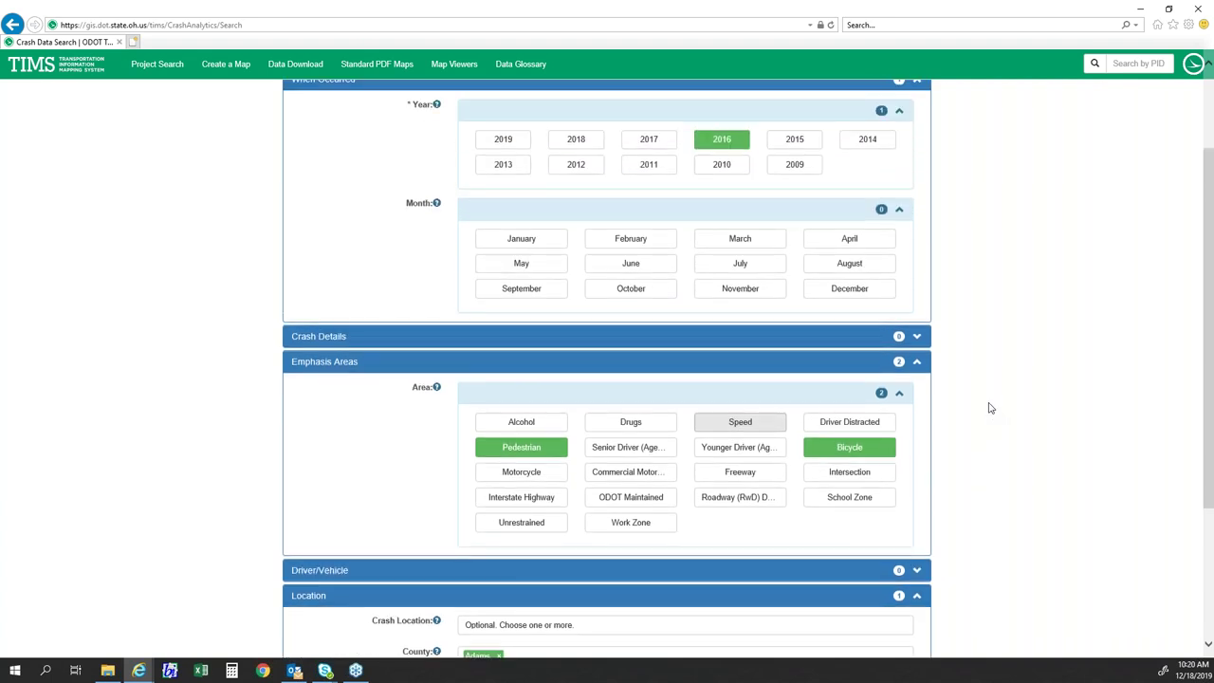
scroll(989, 408, "down", 4)
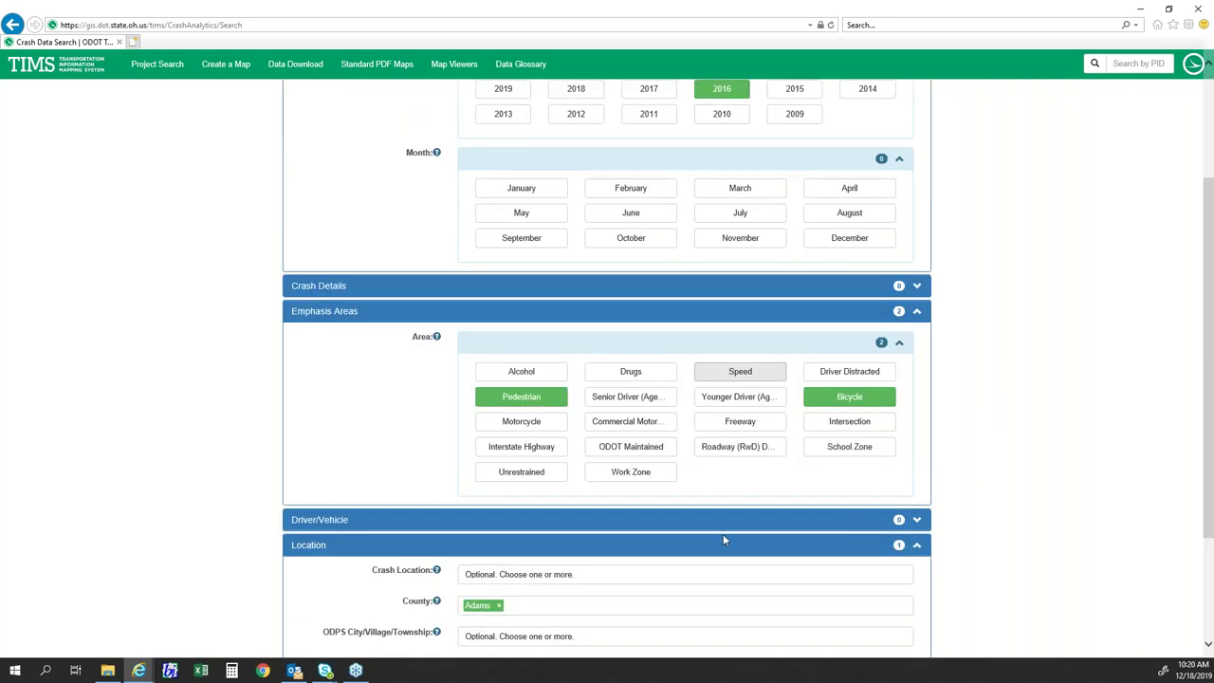
scroll(630, 396, "up", 2)
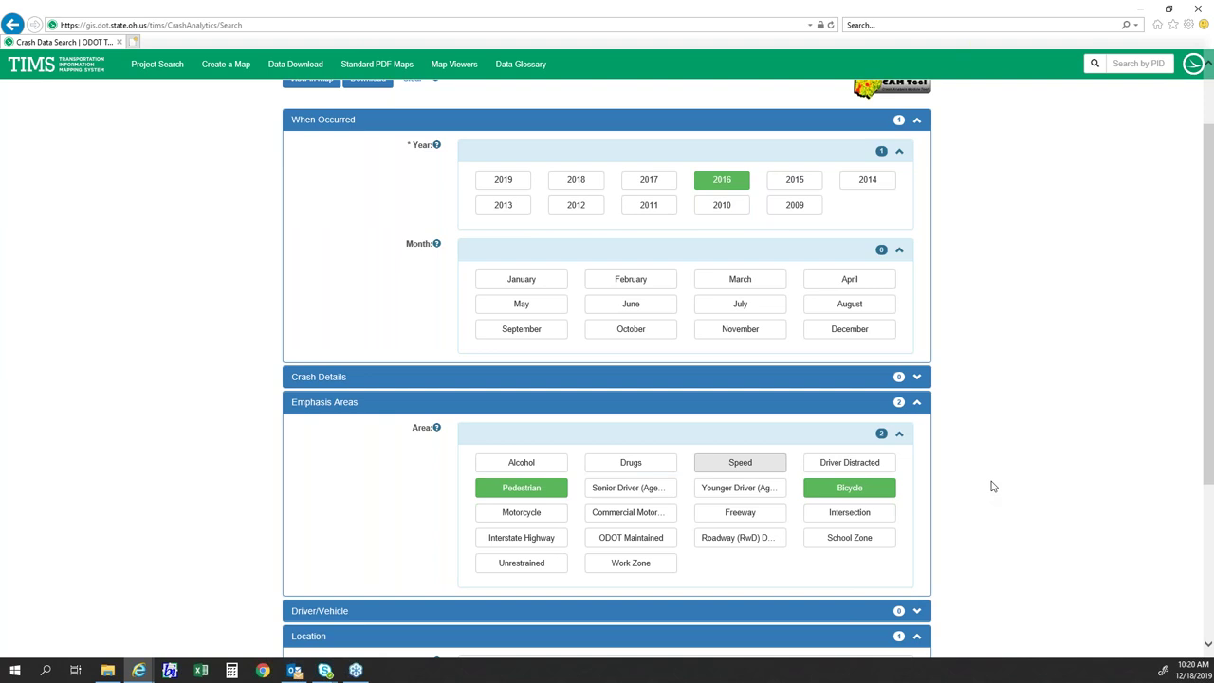
scroll(267, 436, "down", 4)
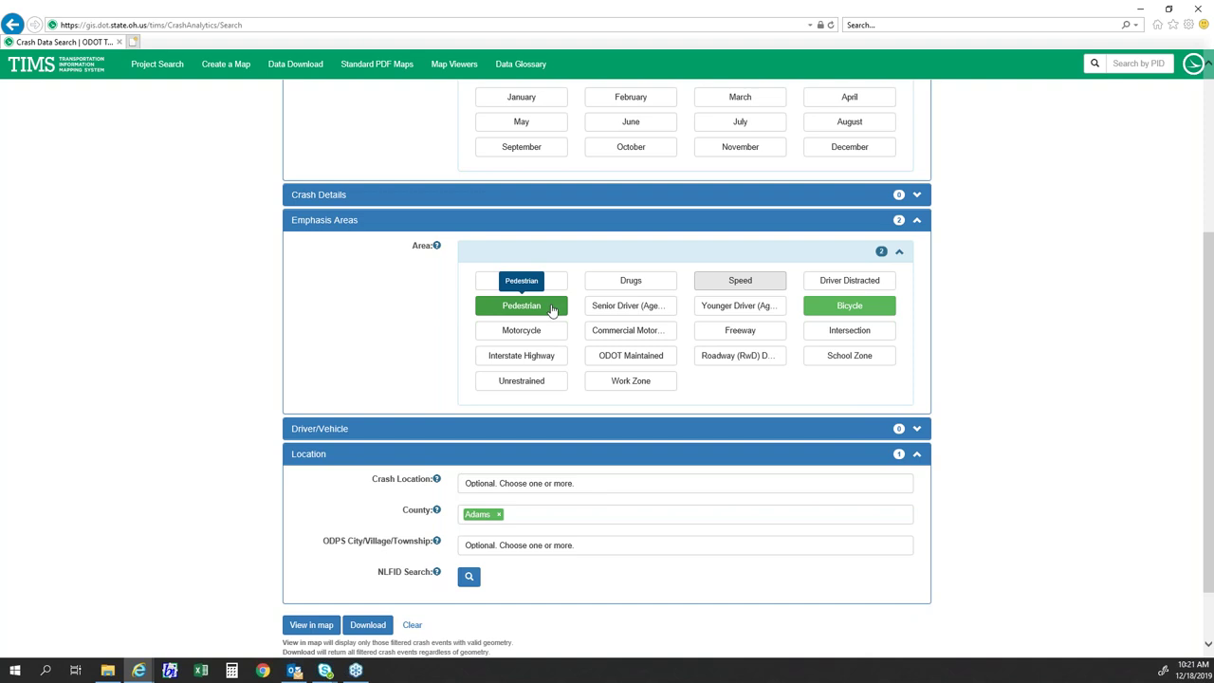
left_click(843, 308)
left_click(522, 305)
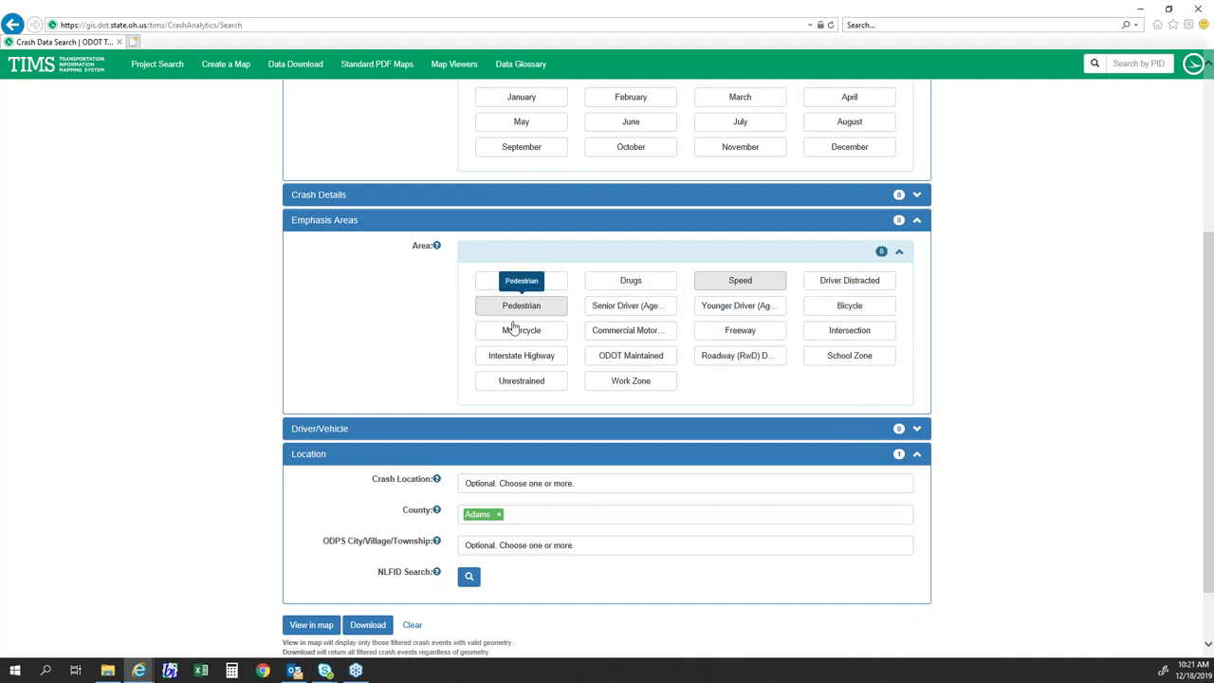
left_click(373, 227)
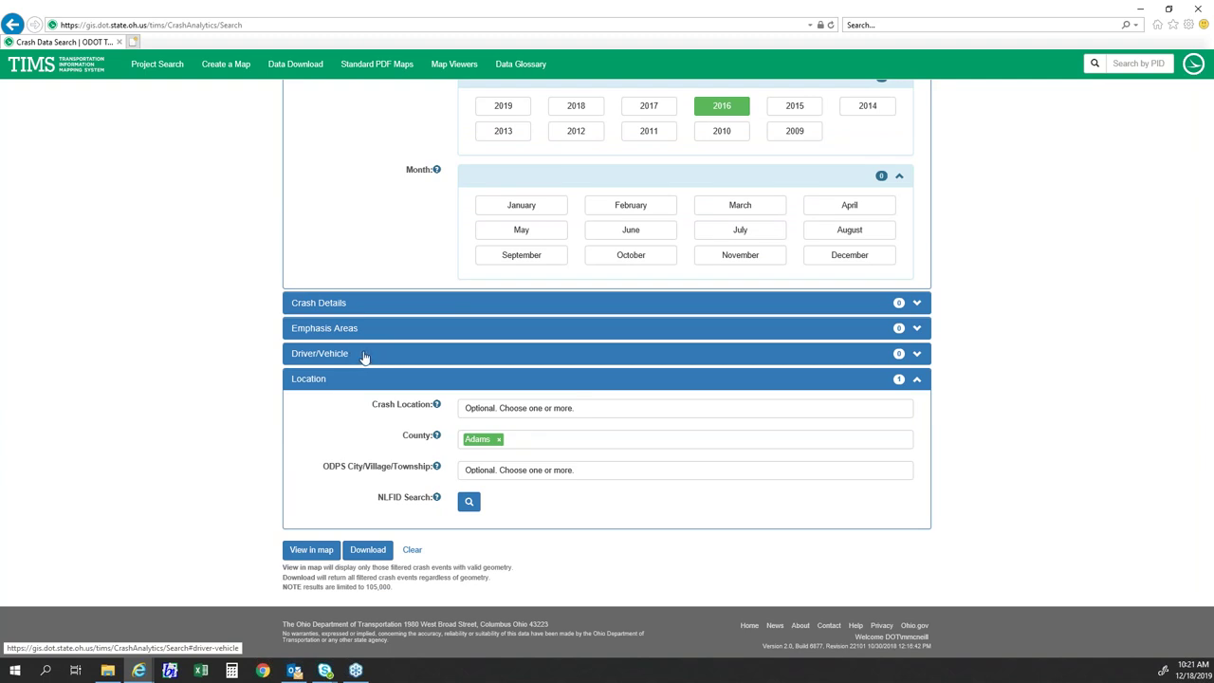
left_click(362, 355)
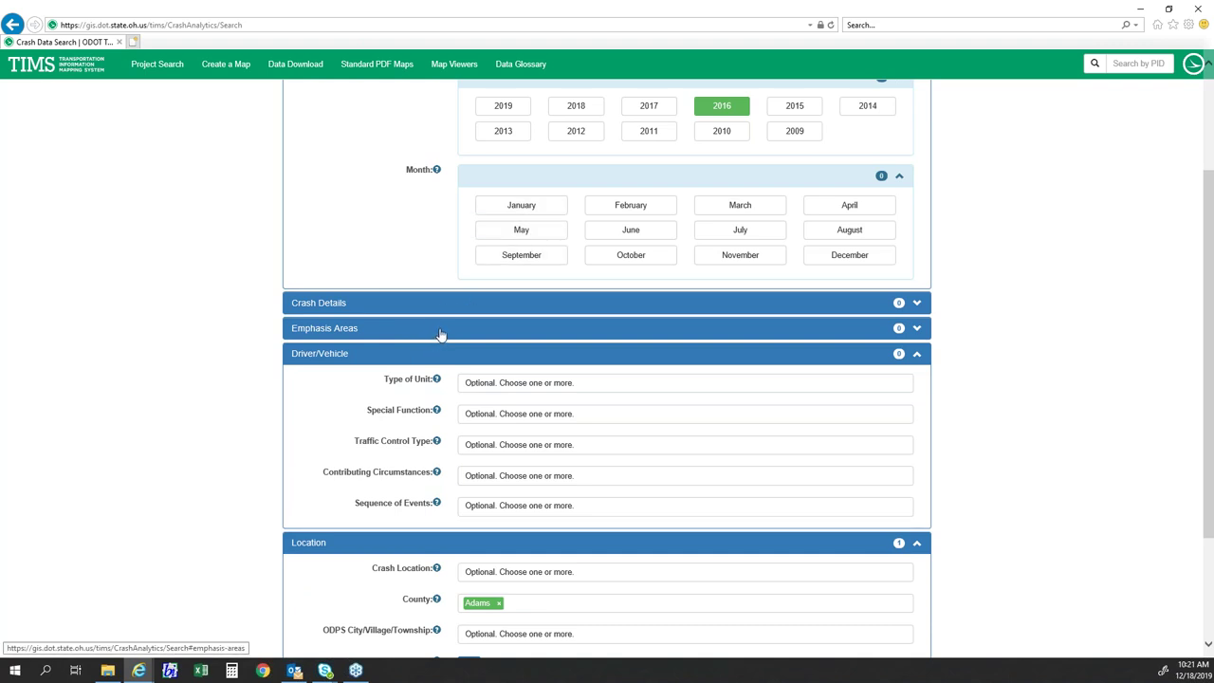
left_click(501, 381)
scroll(505, 414, "down", 8)
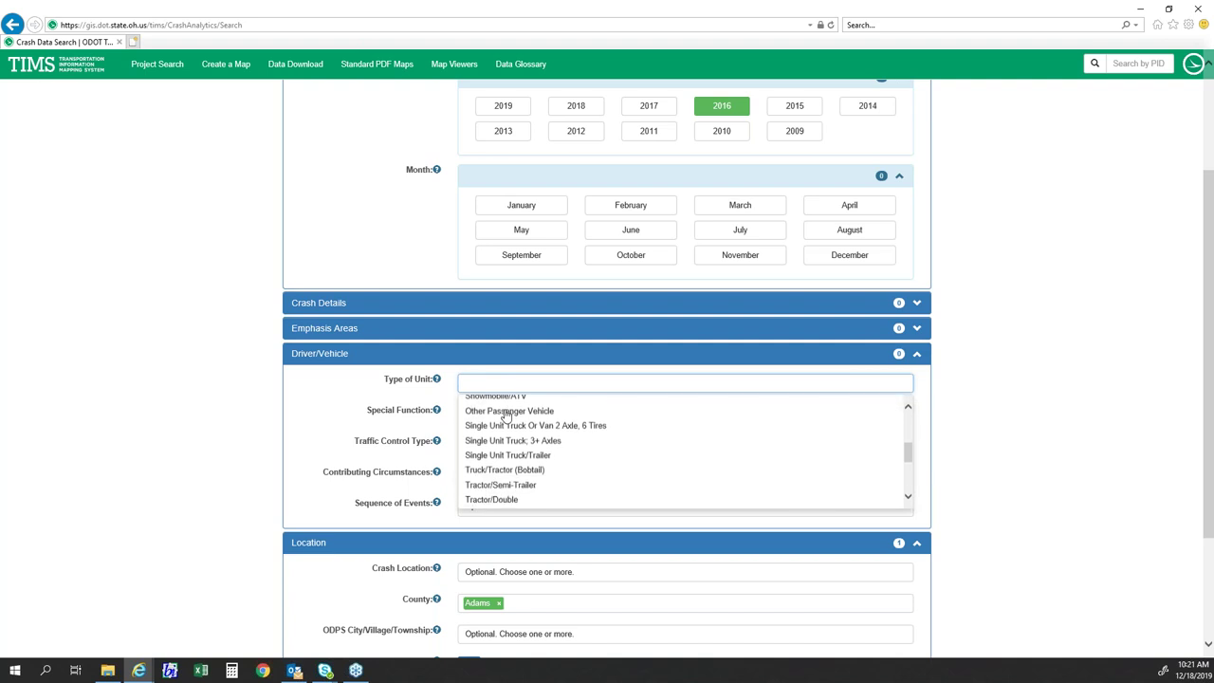
left_click(499, 456)
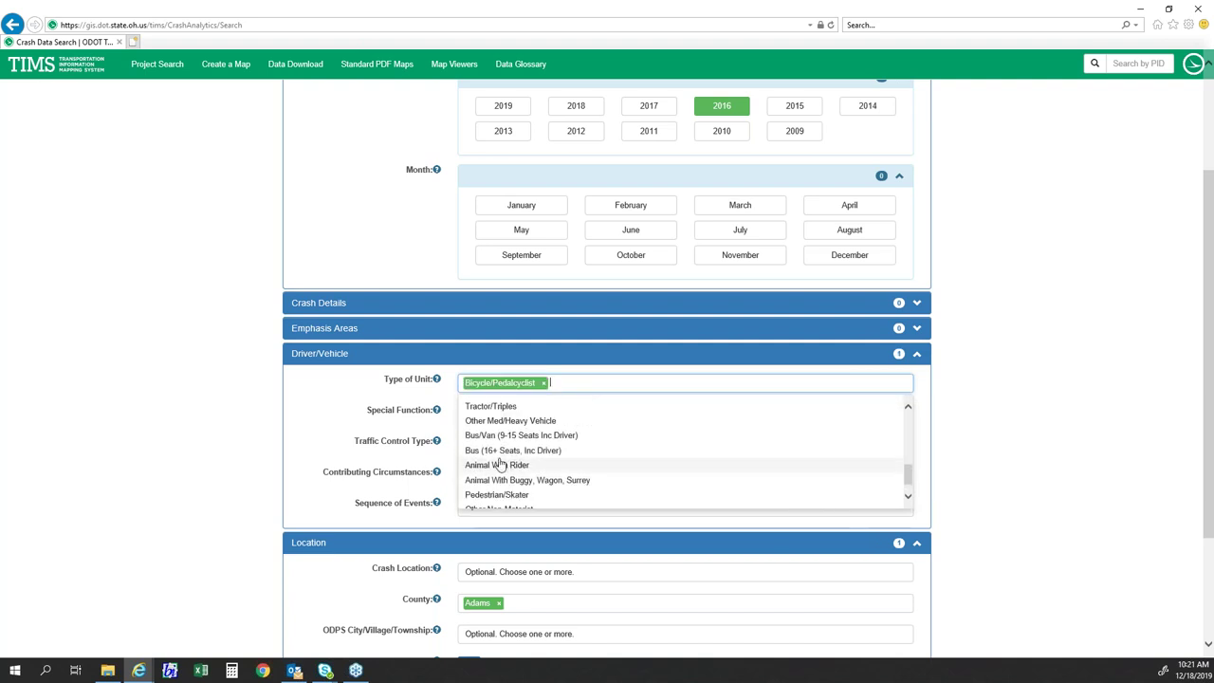
left_click(318, 409)
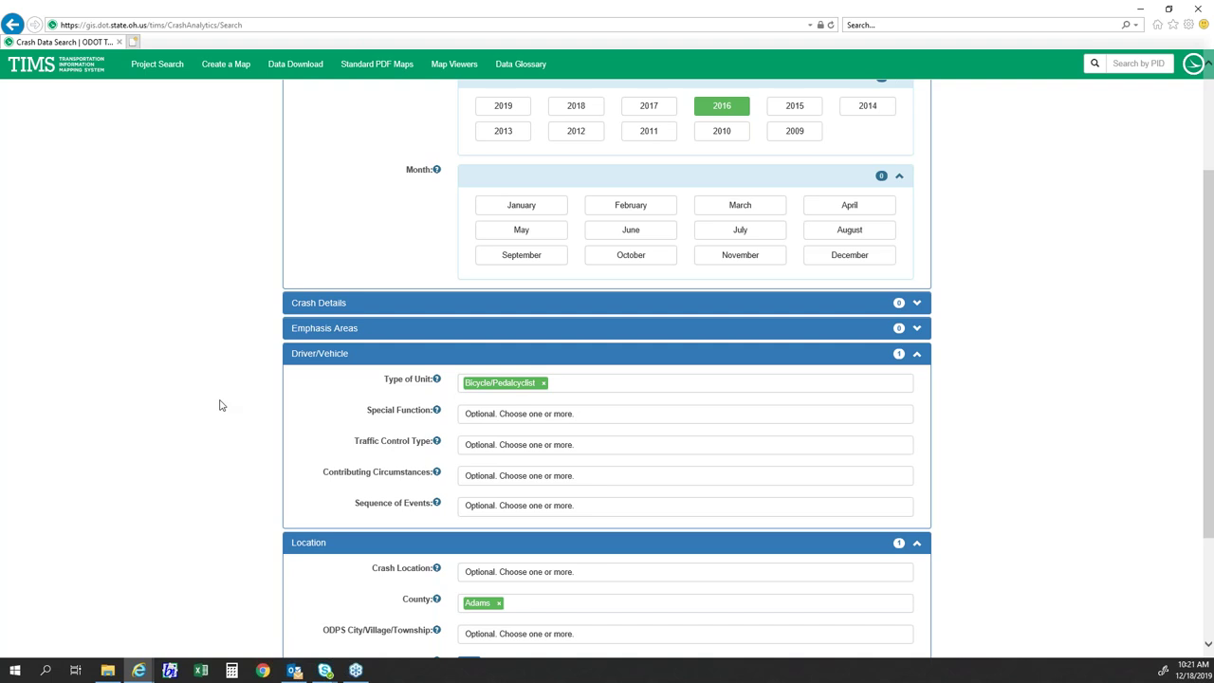
left_click(544, 383)
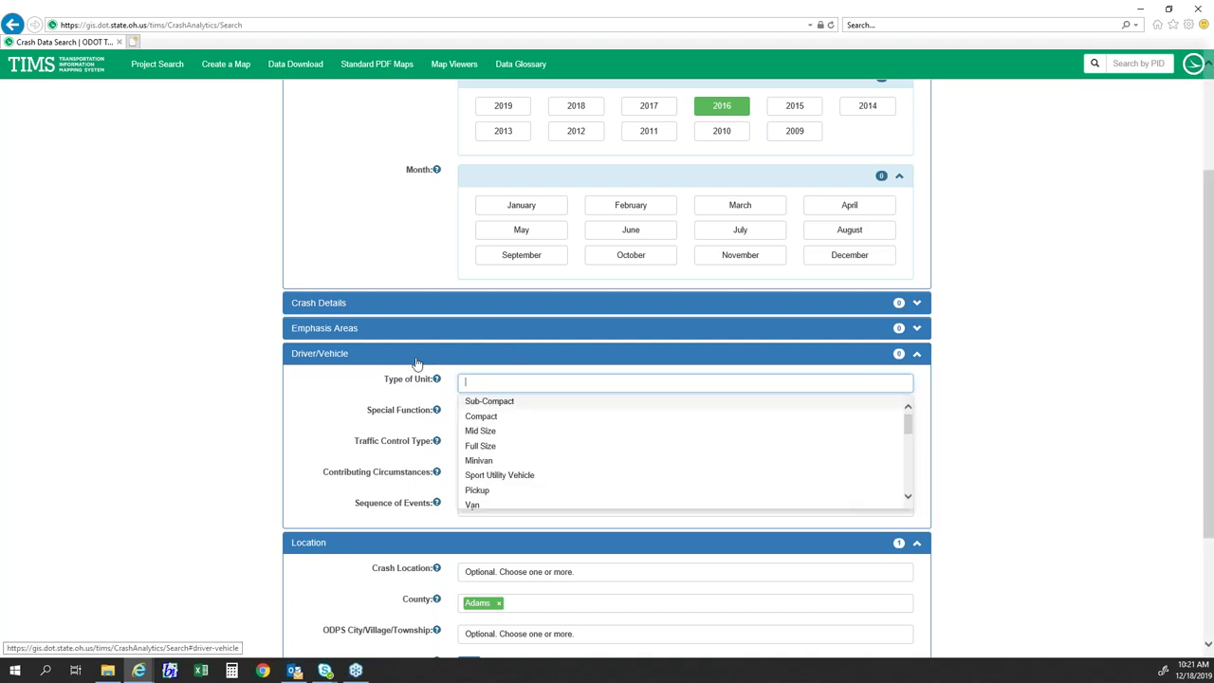
left_click(228, 380)
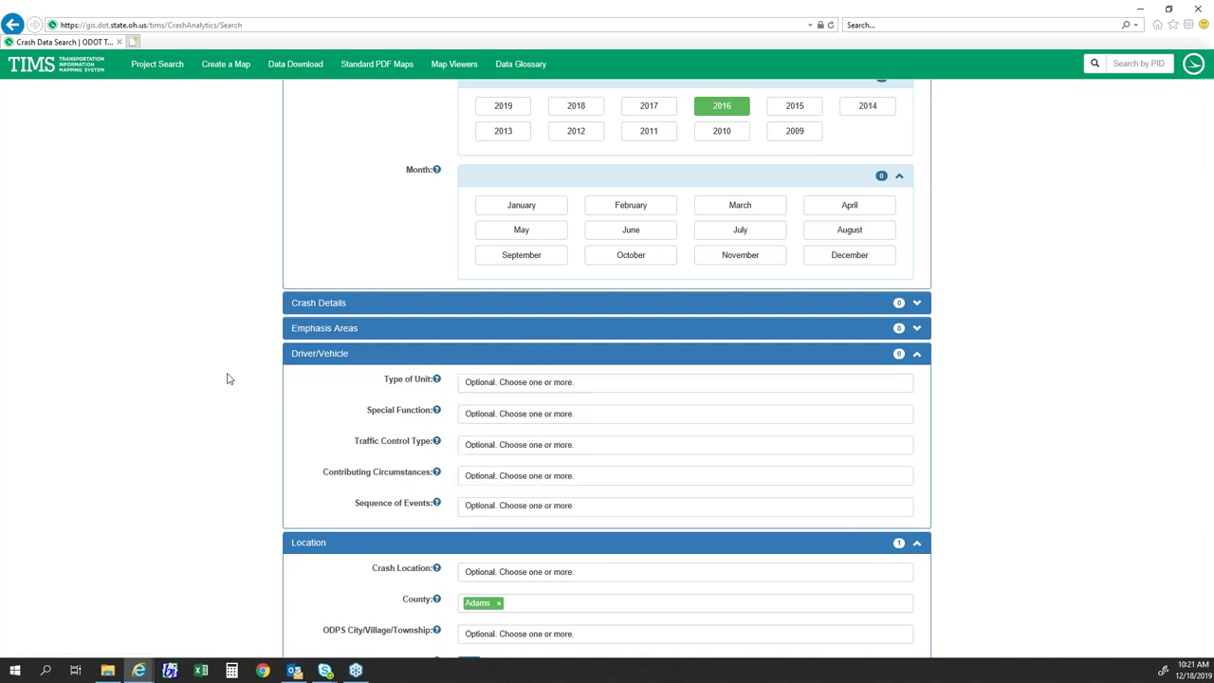
left_click(379, 360)
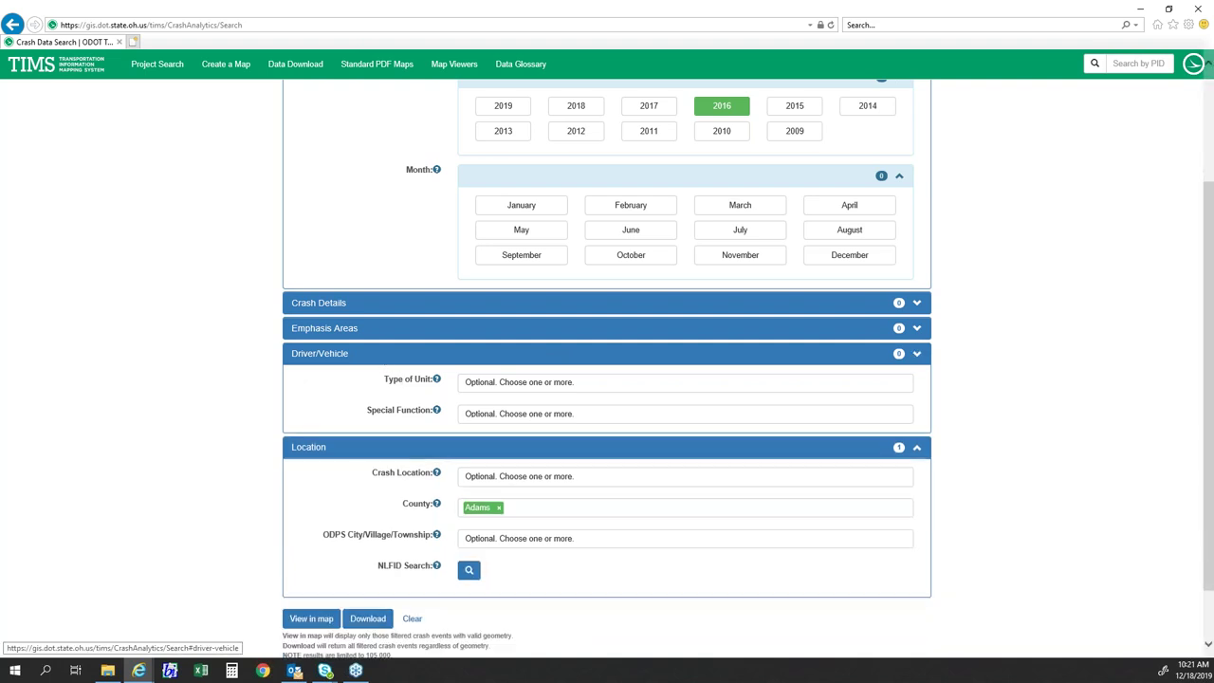
- Check the result count and request the 592 matching crashes for the map
scroll(228, 364, "up", 3)
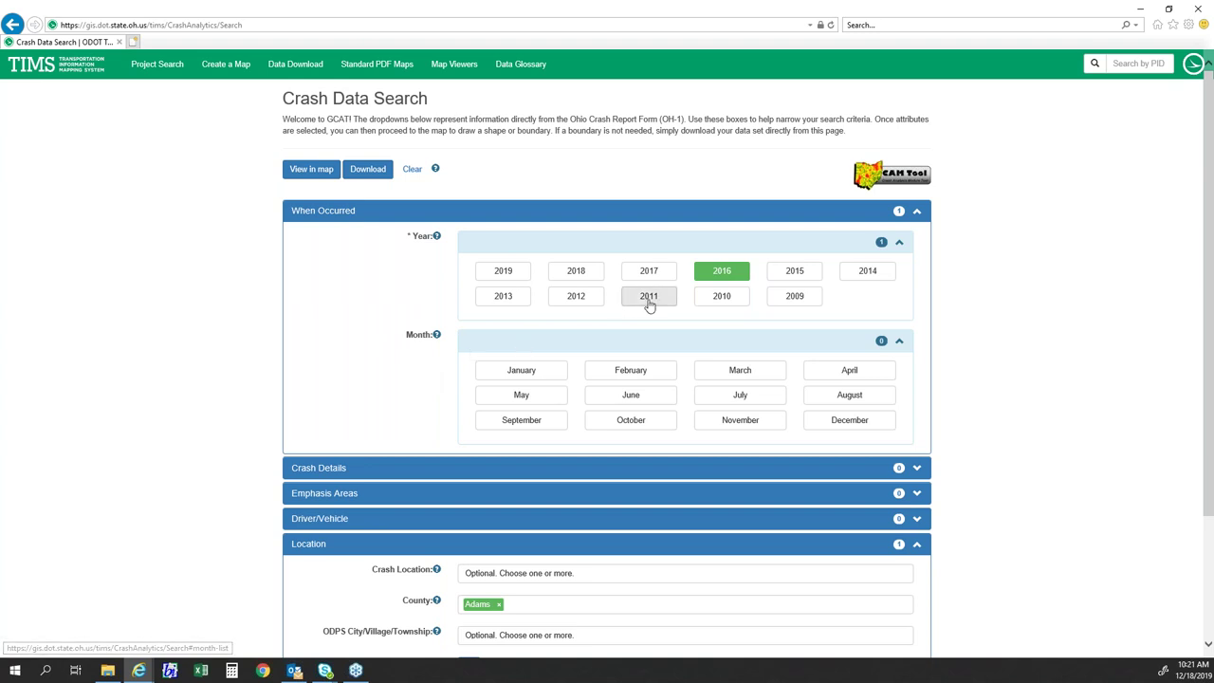
left_click(370, 179)
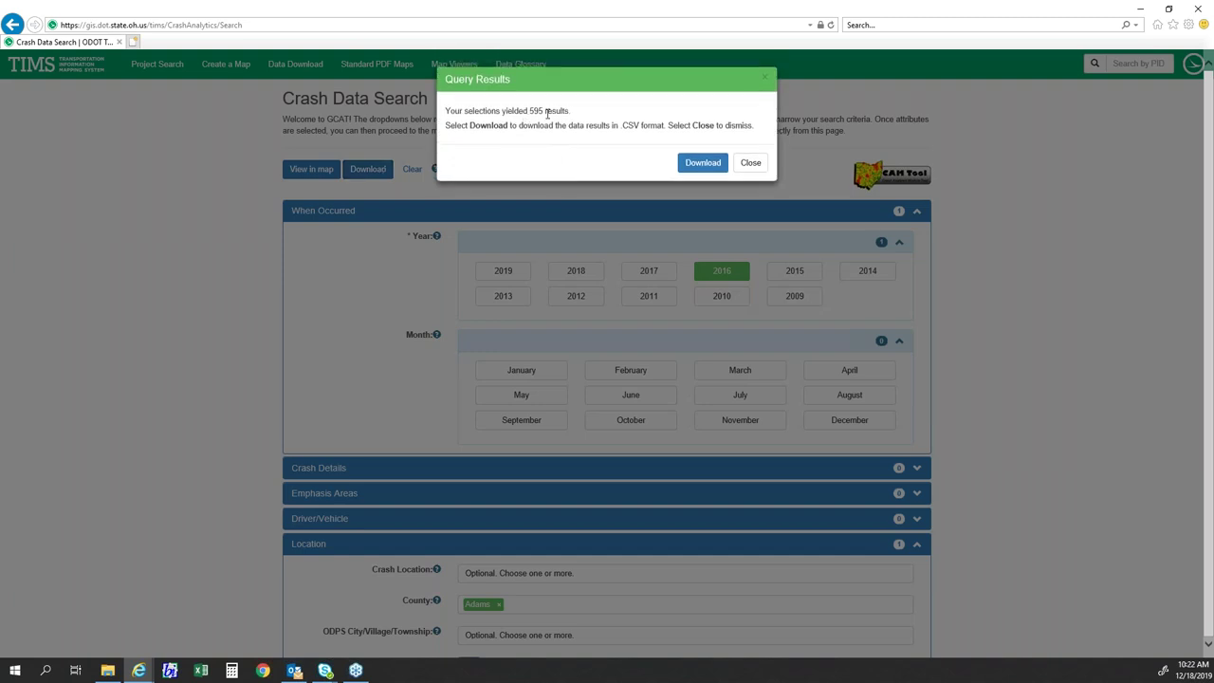
left_click(751, 163)
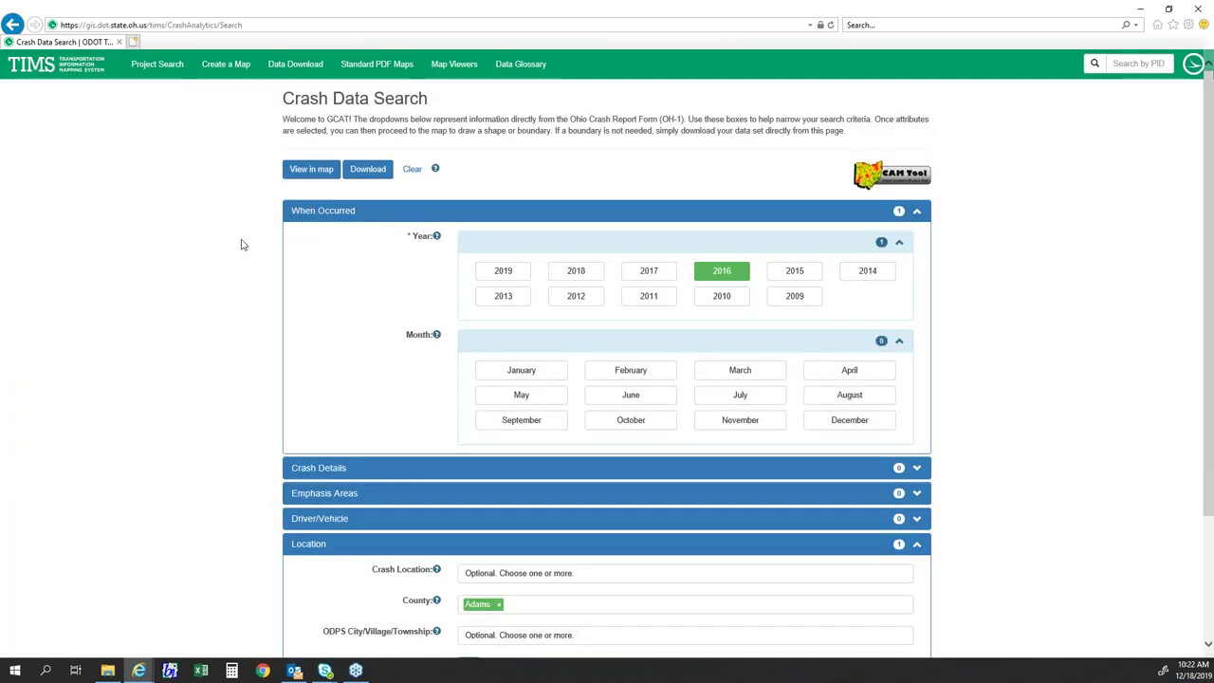
scroll(241, 251, "down", 1)
scroll(241, 259, "up", 1)
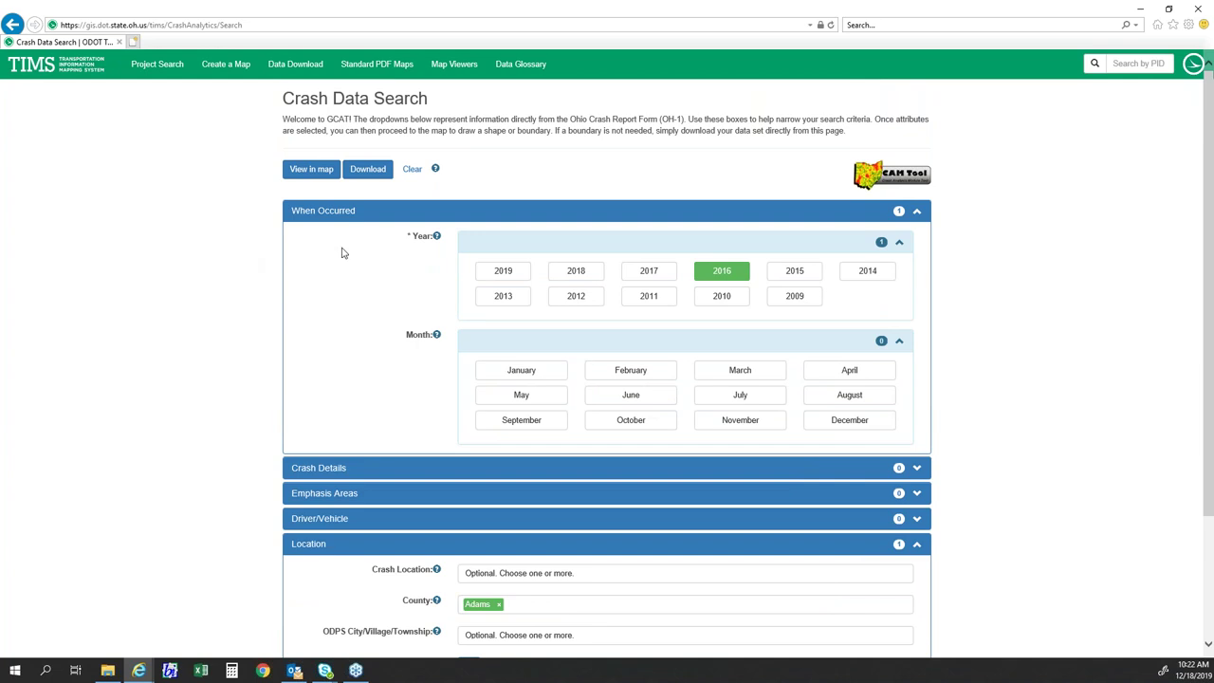
left_click(302, 170)
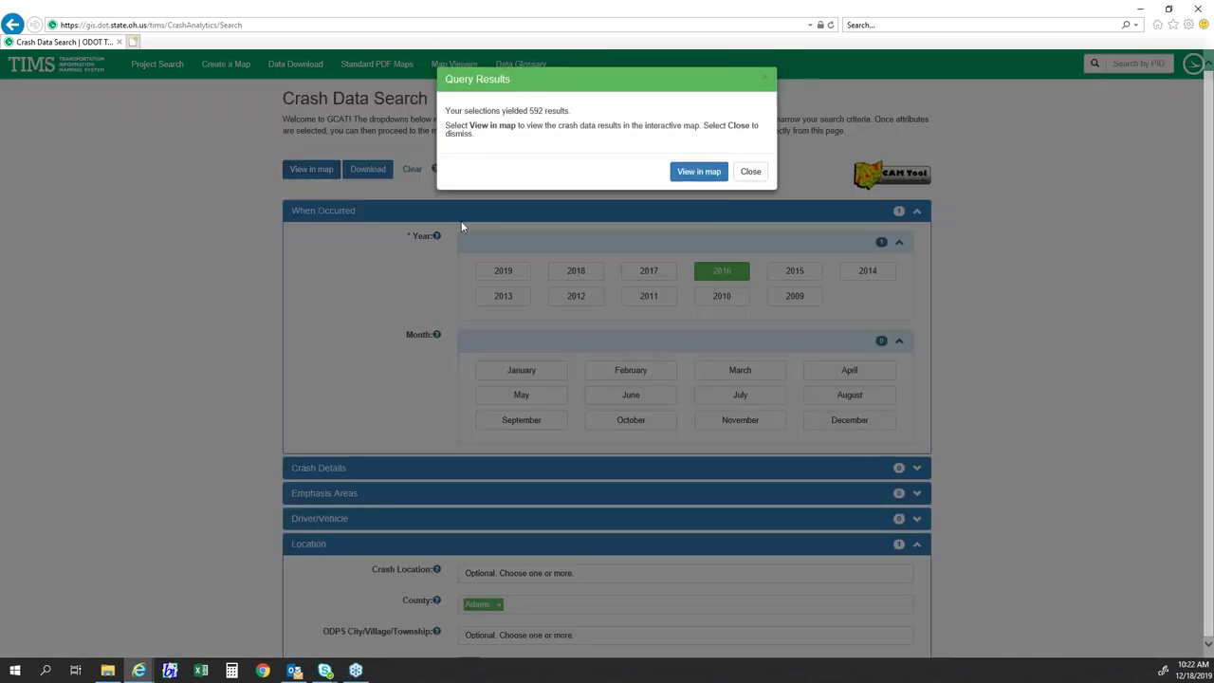
- Open the 2016 Adams County crashes in the interactive map and centre the points
left_click(695, 177)
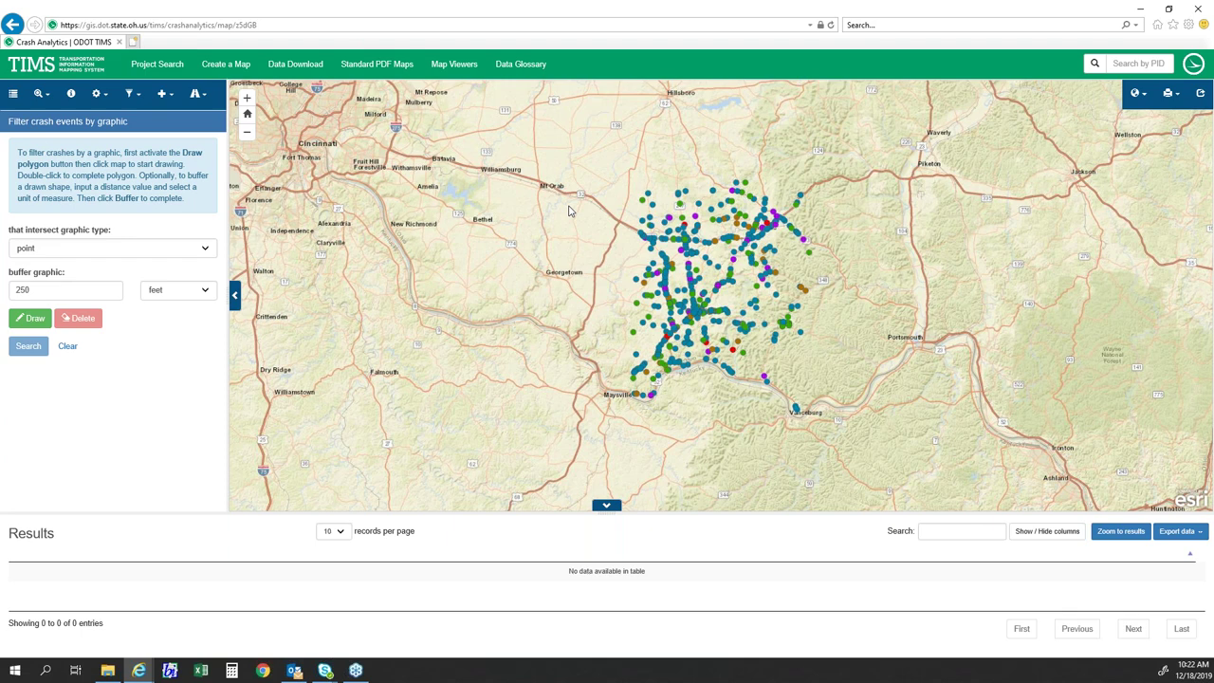
left_click_drag(699, 291, 653, 313)
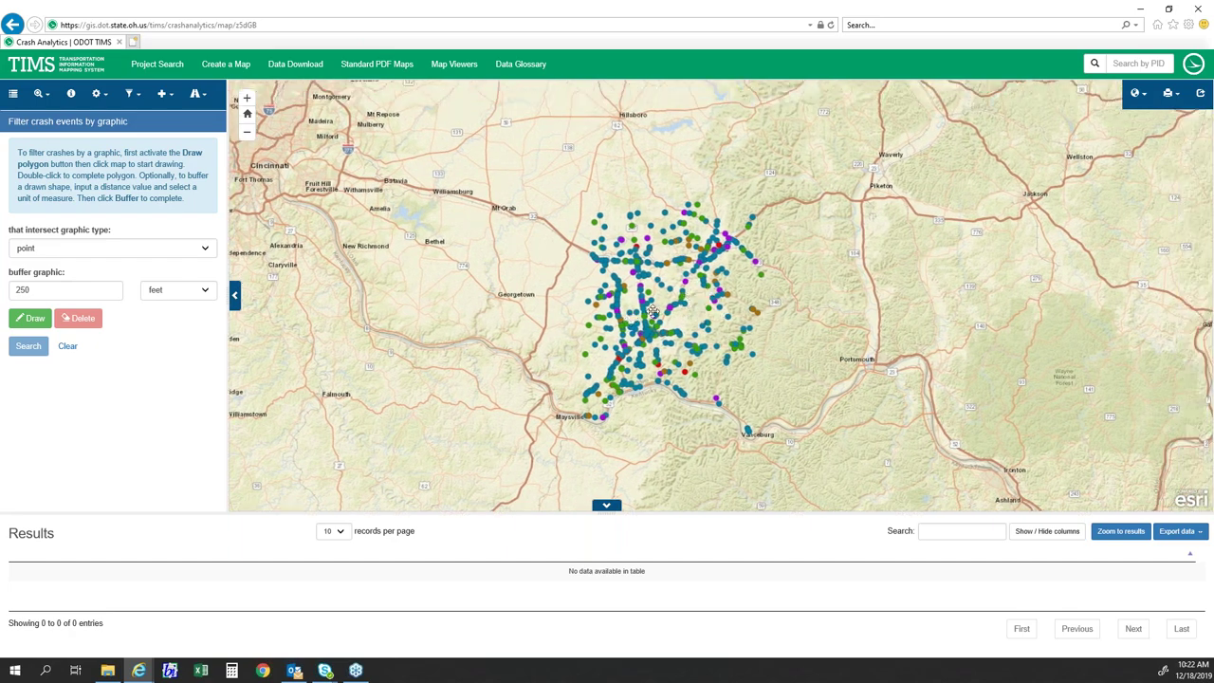
scroll(652, 313, "up", 2)
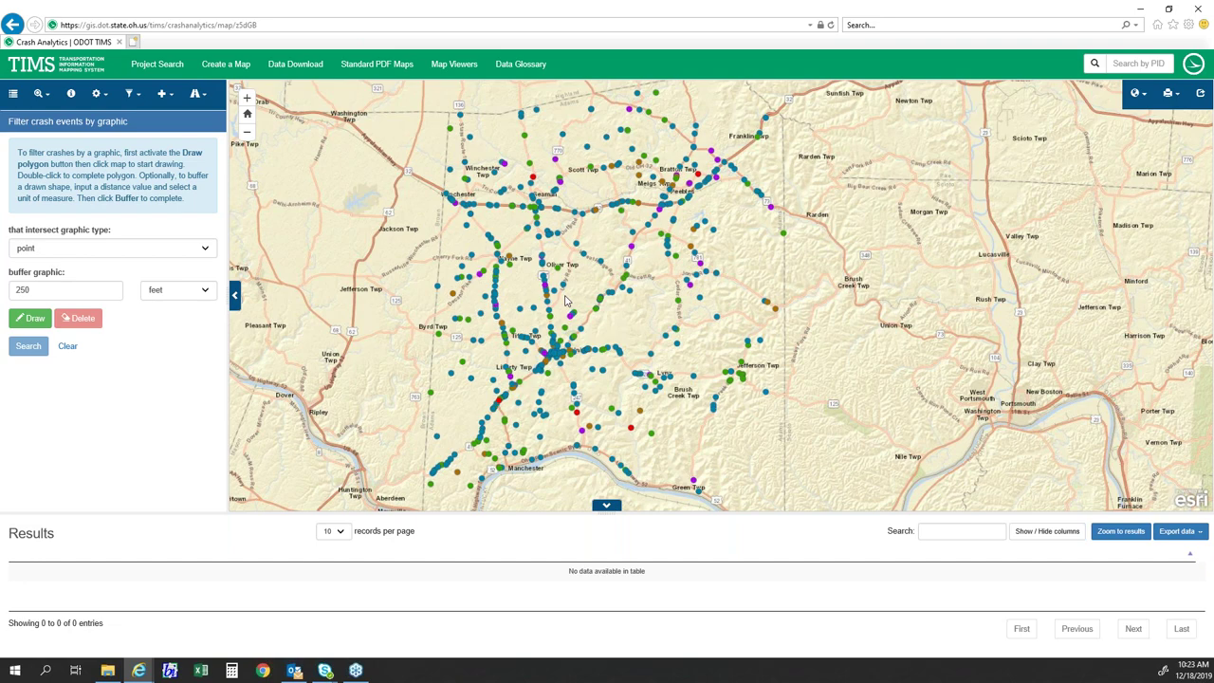
scroll(565, 300, "down", 1)
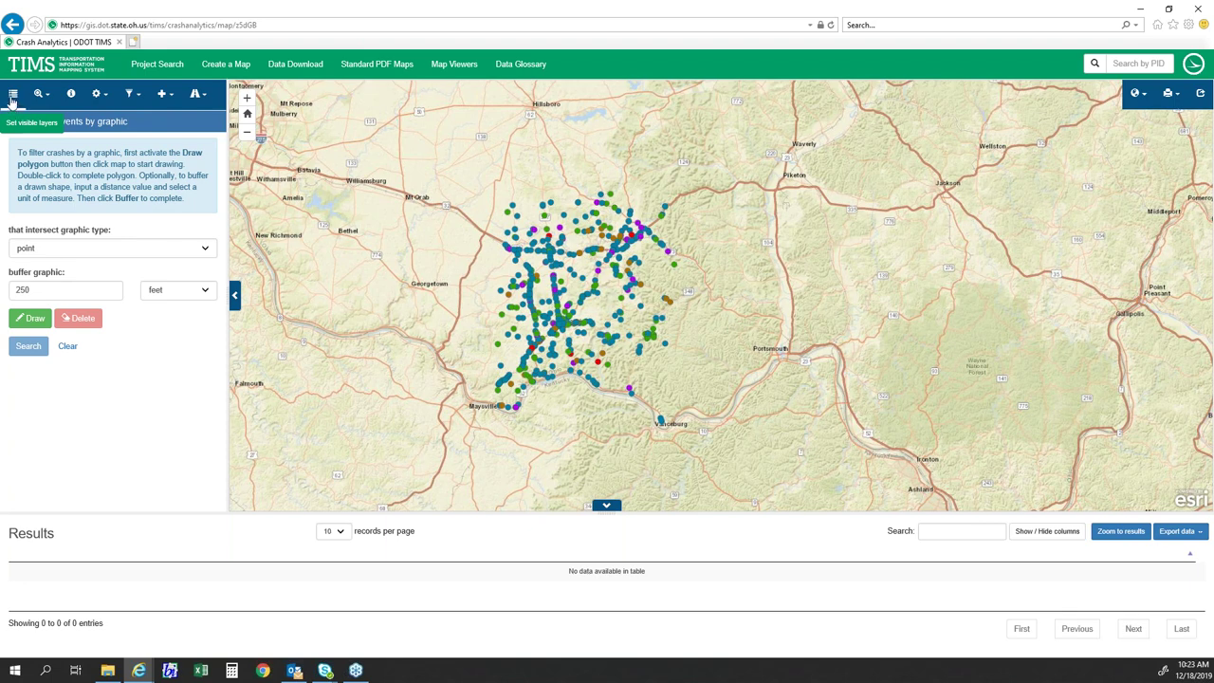
- Turn on County and Cities and Villages boundary layers, leaving Township off, and zoom in
left_click(15, 98)
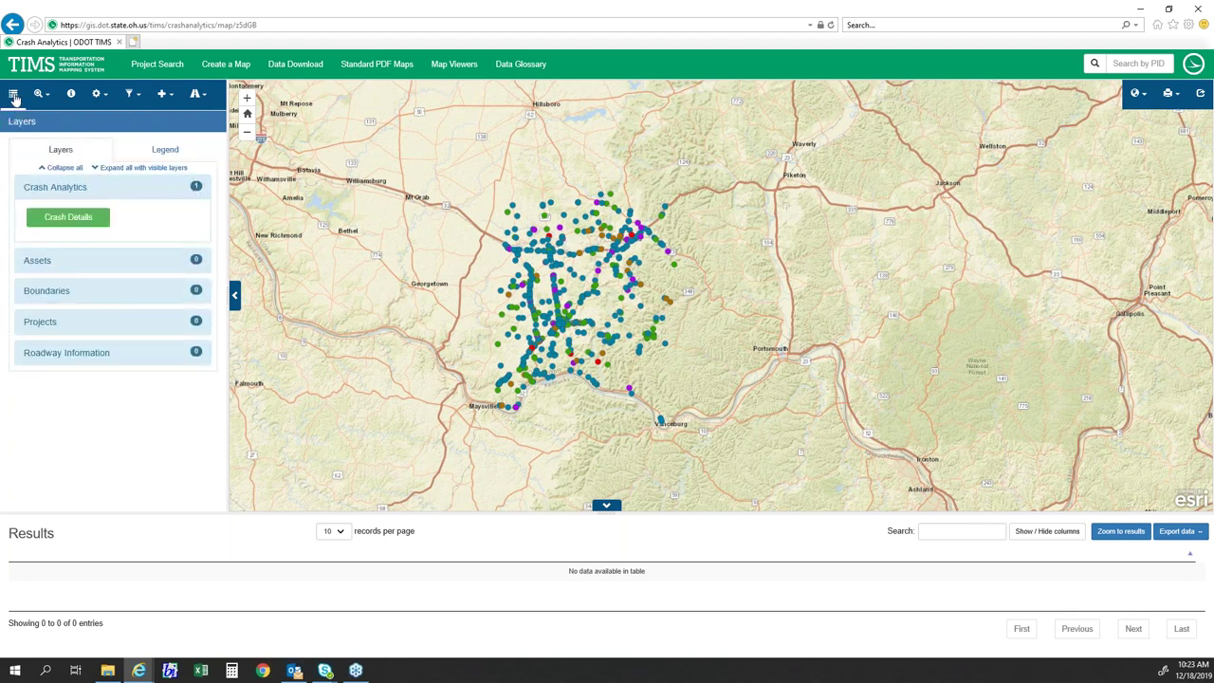
left_click(47, 290)
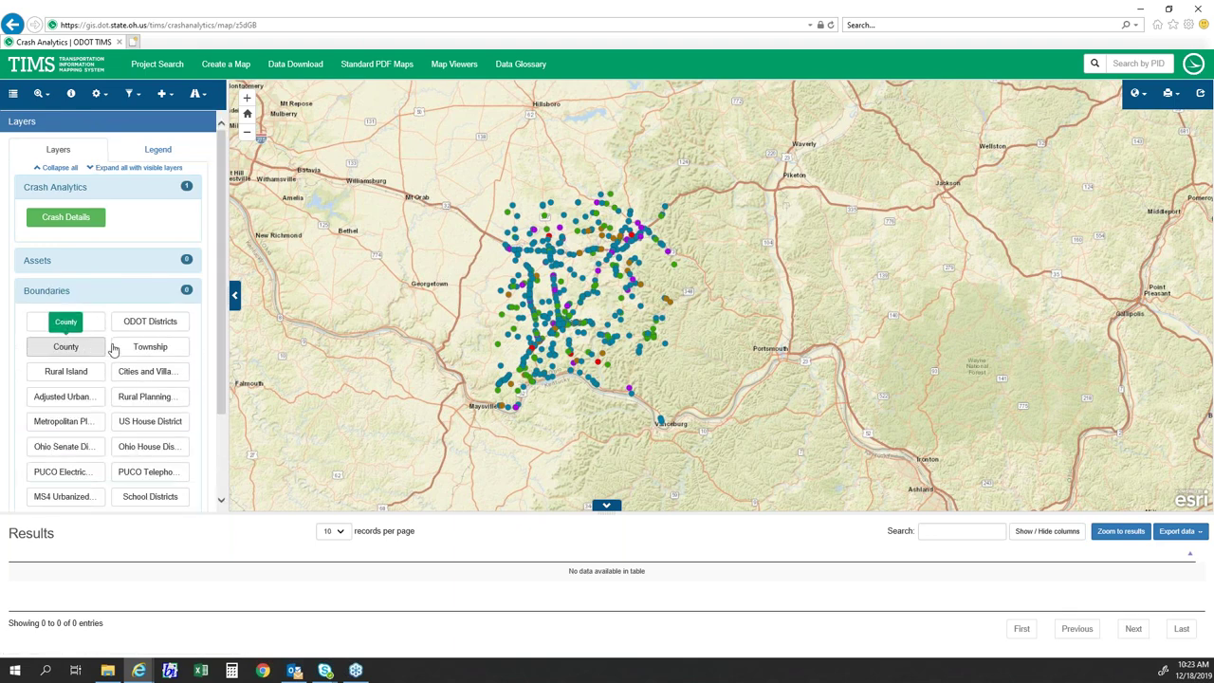
left_click(72, 348)
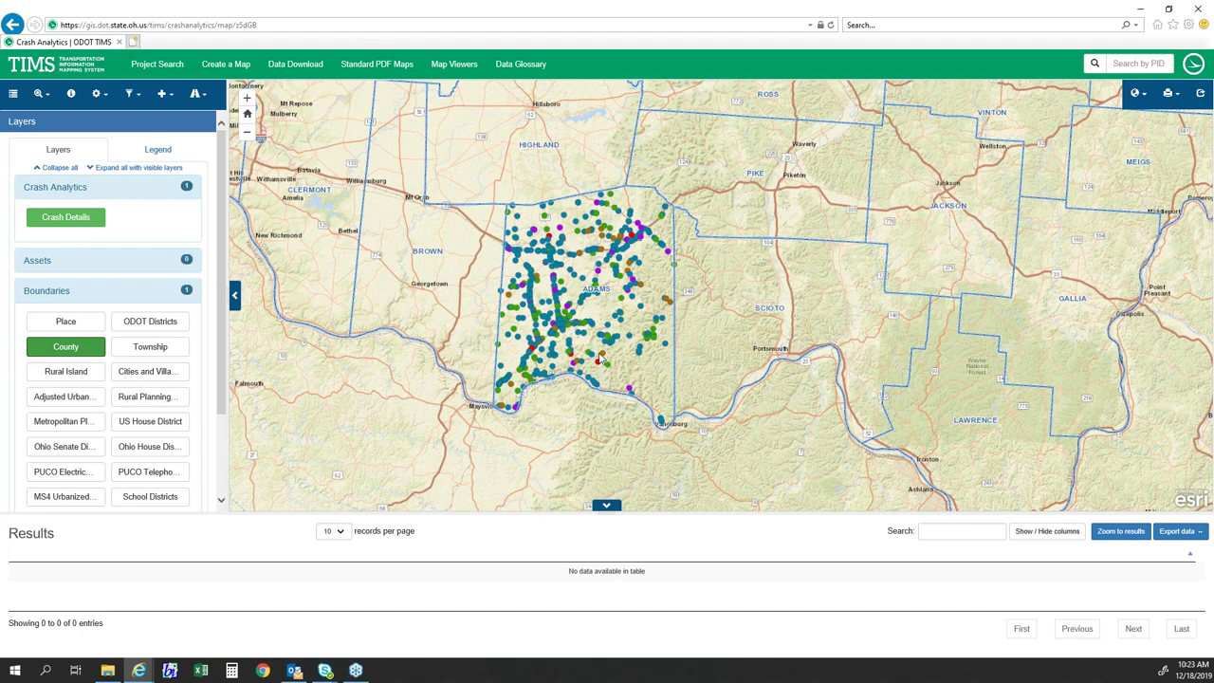
left_click(147, 349)
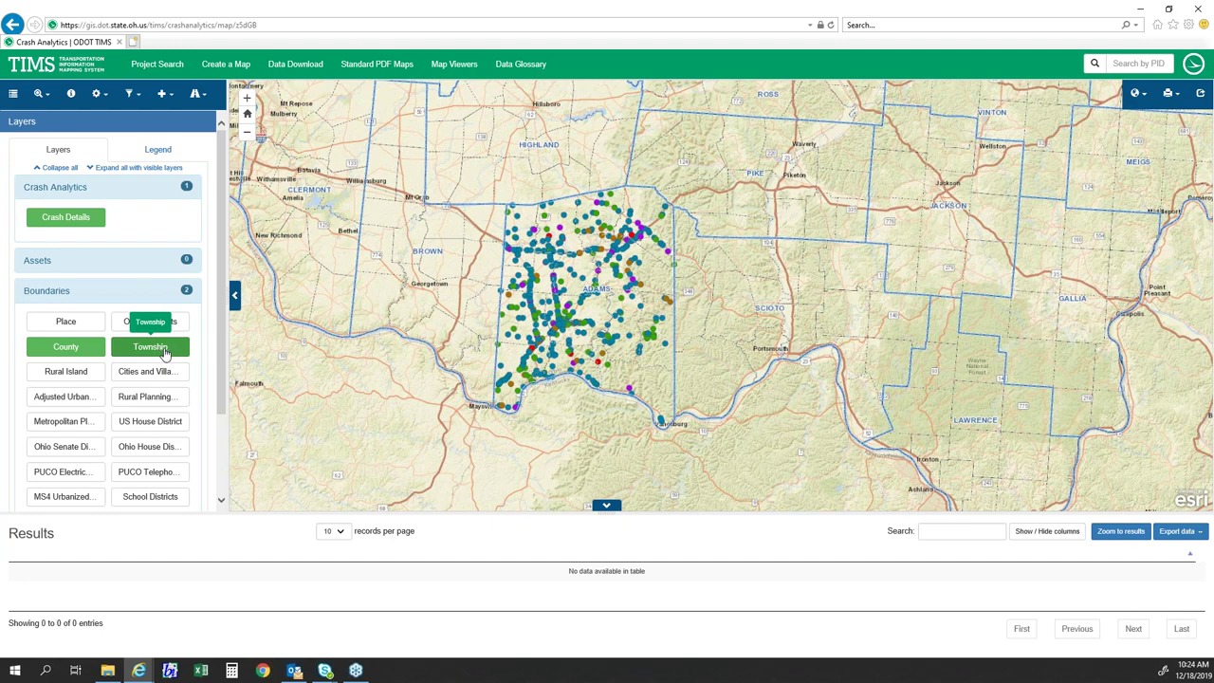
left_click(162, 351)
left_click(163, 374)
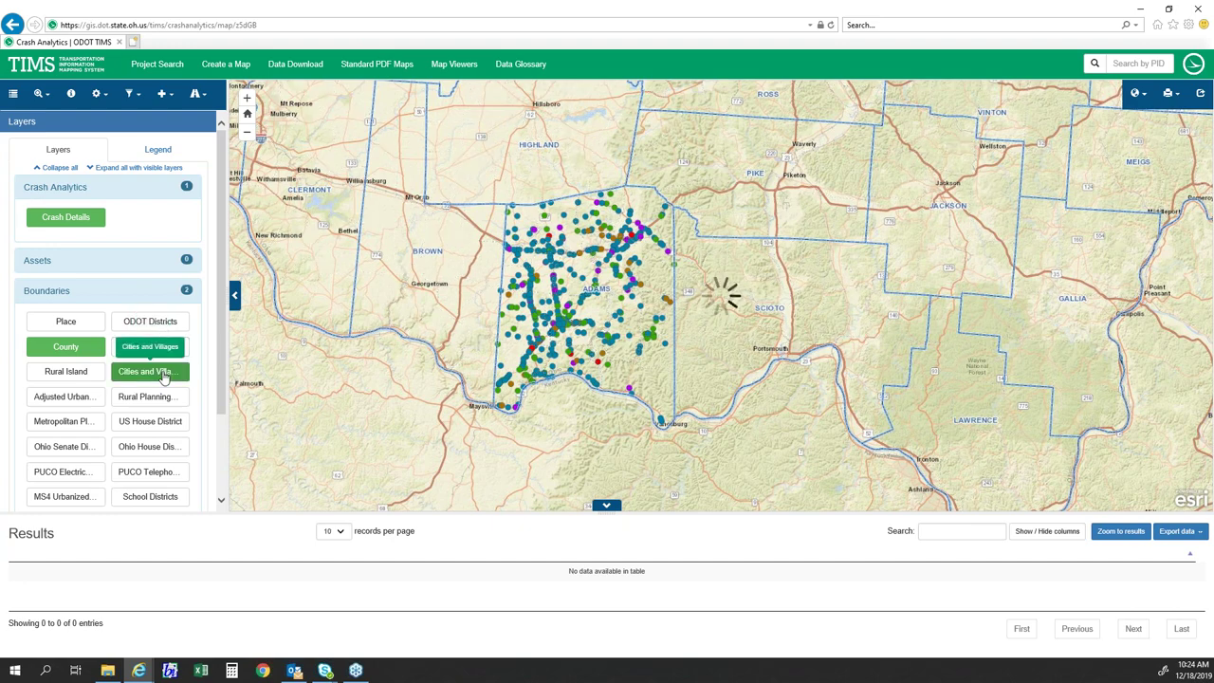
scroll(579, 340, "up", 2)
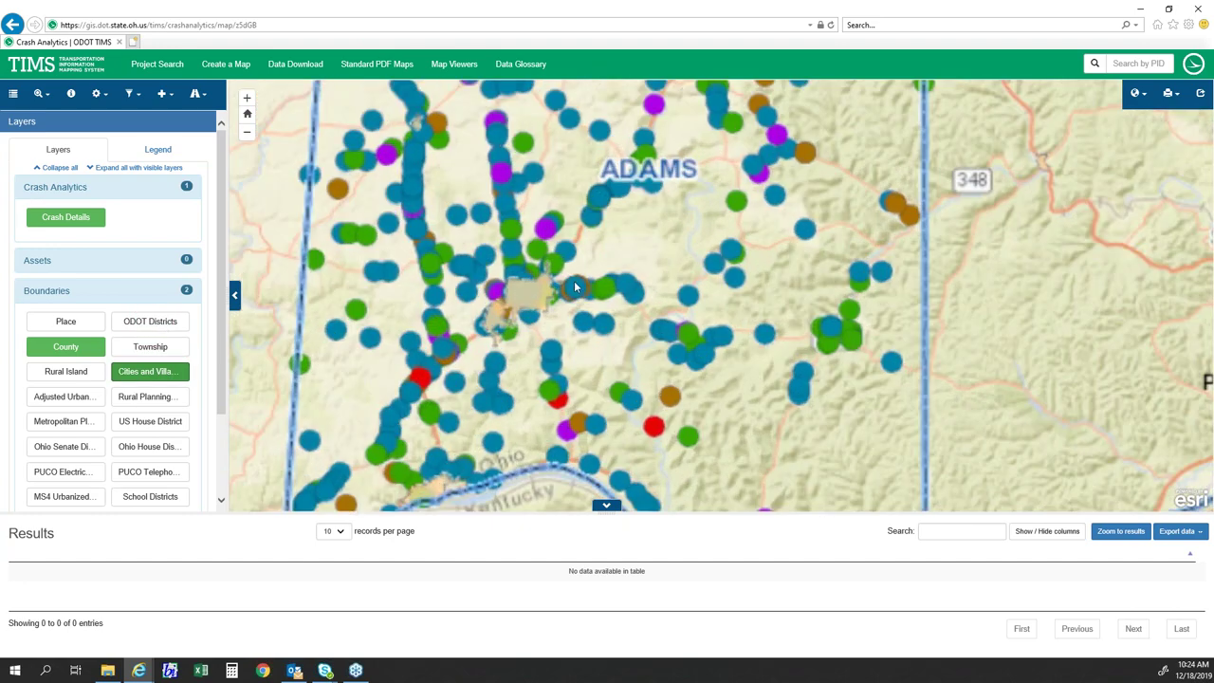
scroll(524, 268, "down", 2)
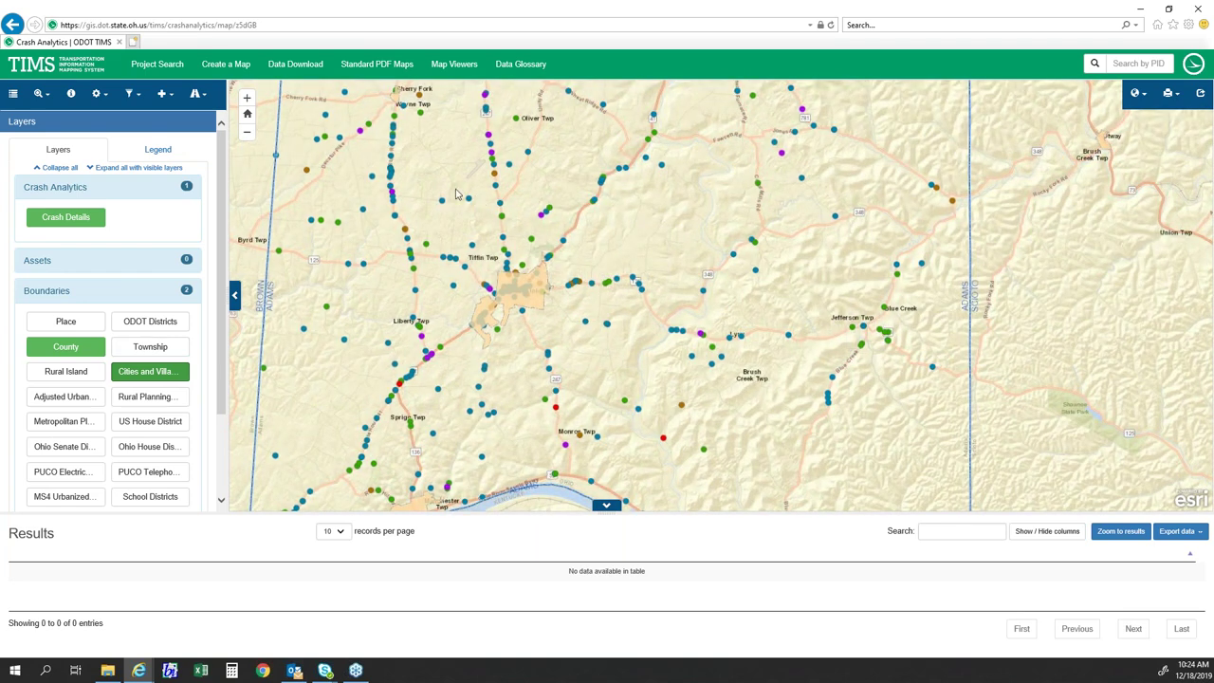
- Pan and zoom the map to fit Adams County's crash points
scroll(536, 293, "up", 1)
left_click_drag(500, 264, 492, 224)
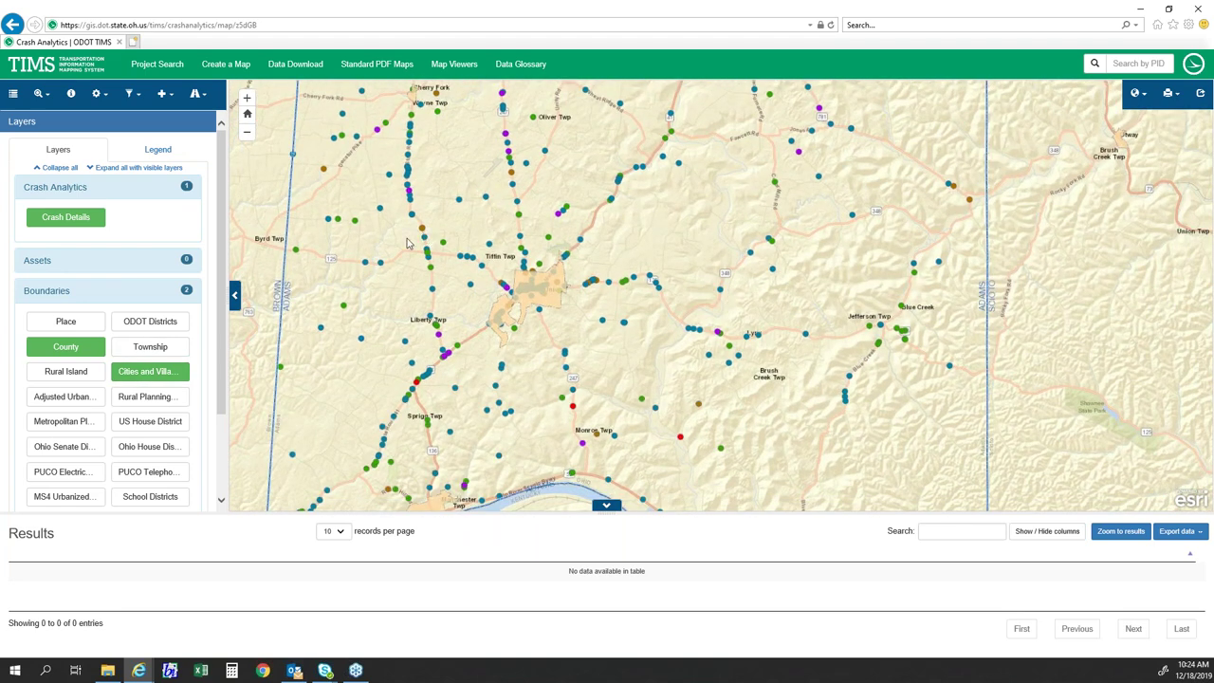
scroll(408, 239, "down", 1)
scroll(399, 225, "up", 1)
scroll(401, 220, "down", 1)
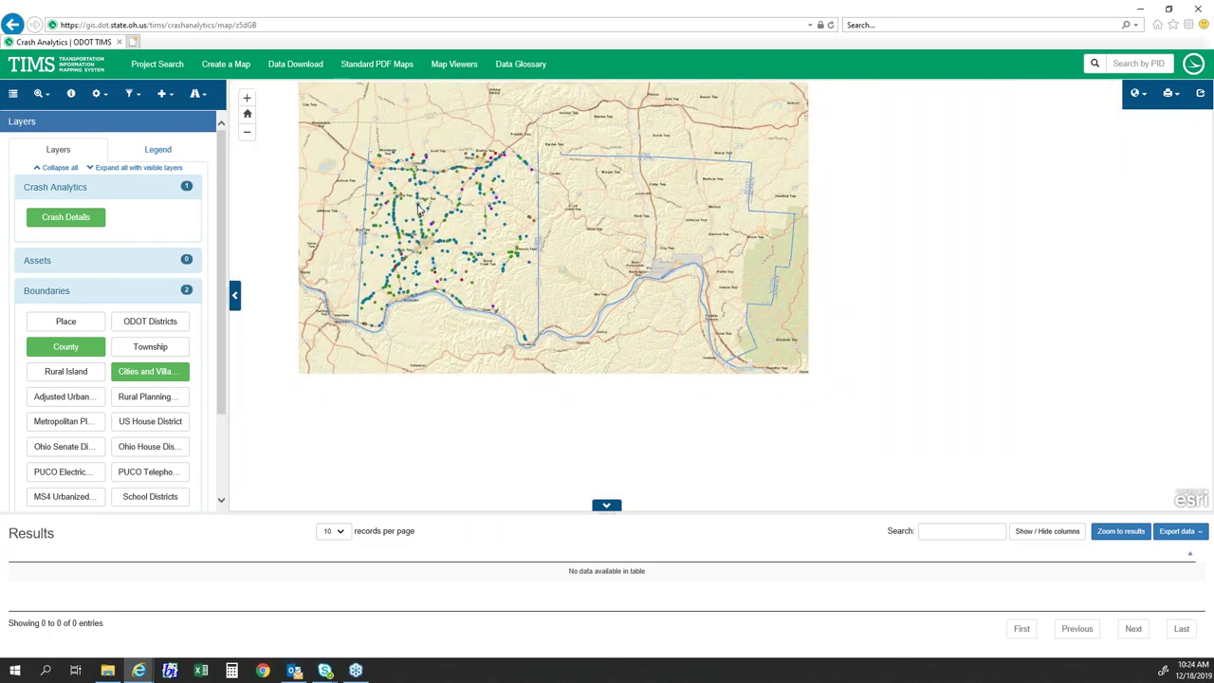
scroll(399, 218, "up", 1)
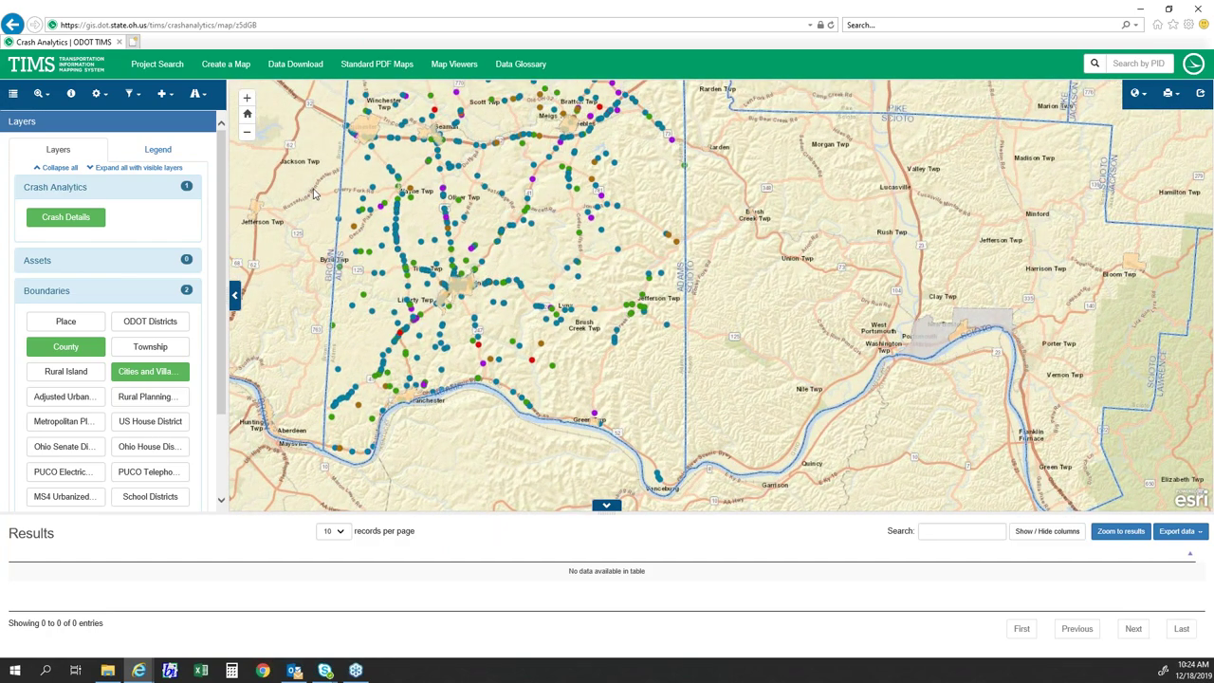
left_click_drag(308, 194, 344, 252)
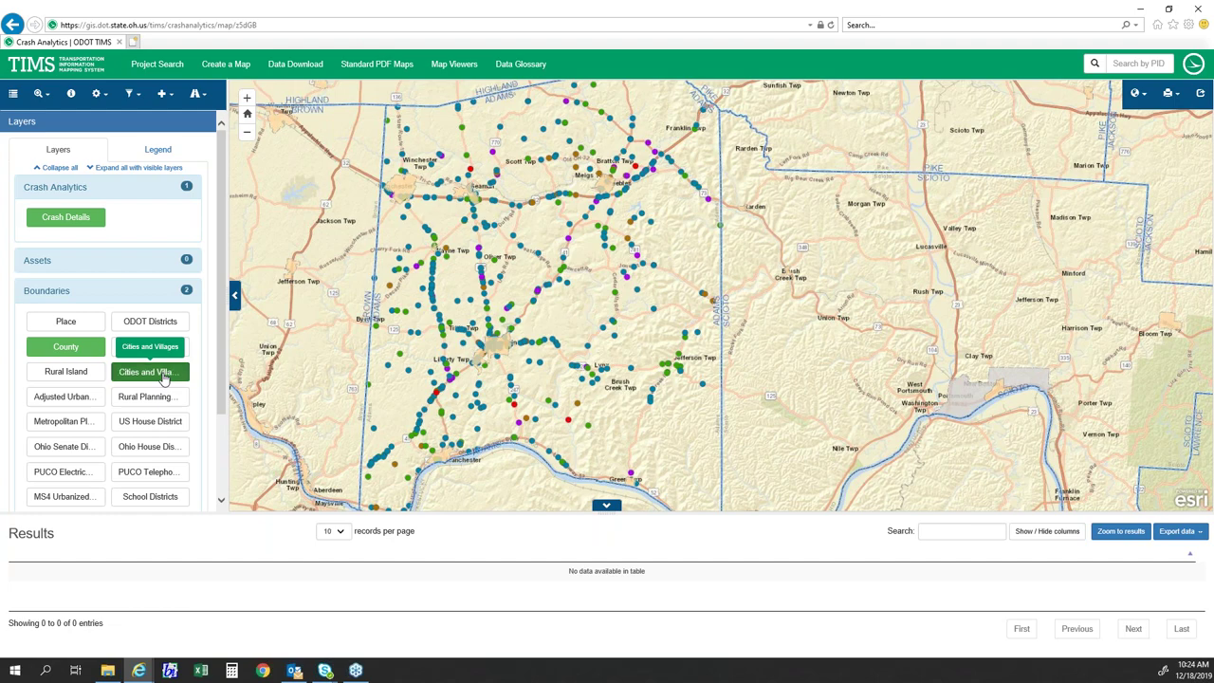
- Switch off Cities and Villages, keep County boundaries on, and collapse Boundaries
left_click(163, 375)
left_click(64, 353)
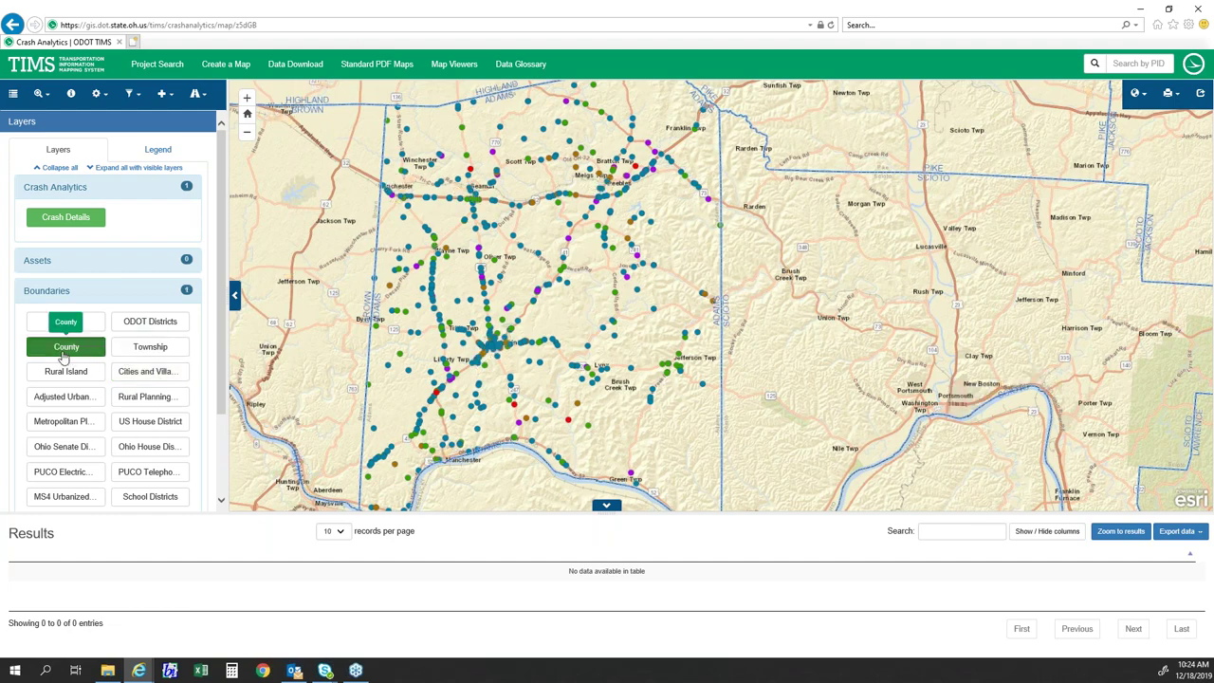
left_click(75, 353)
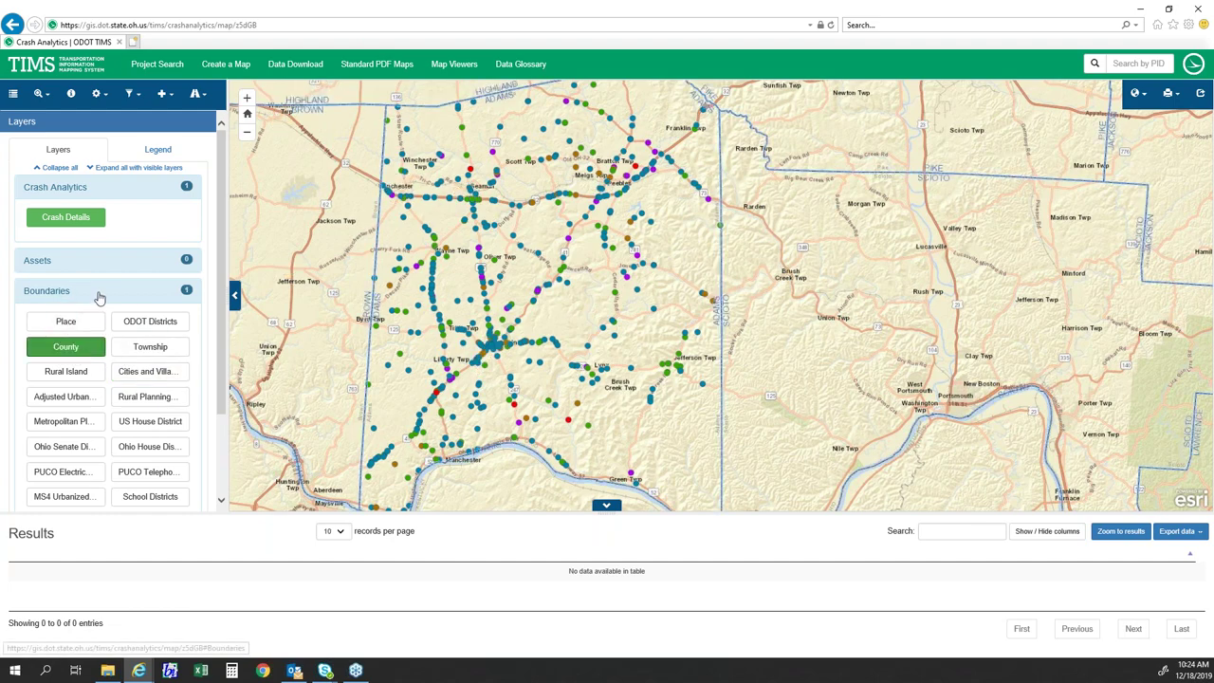
left_click(98, 296)
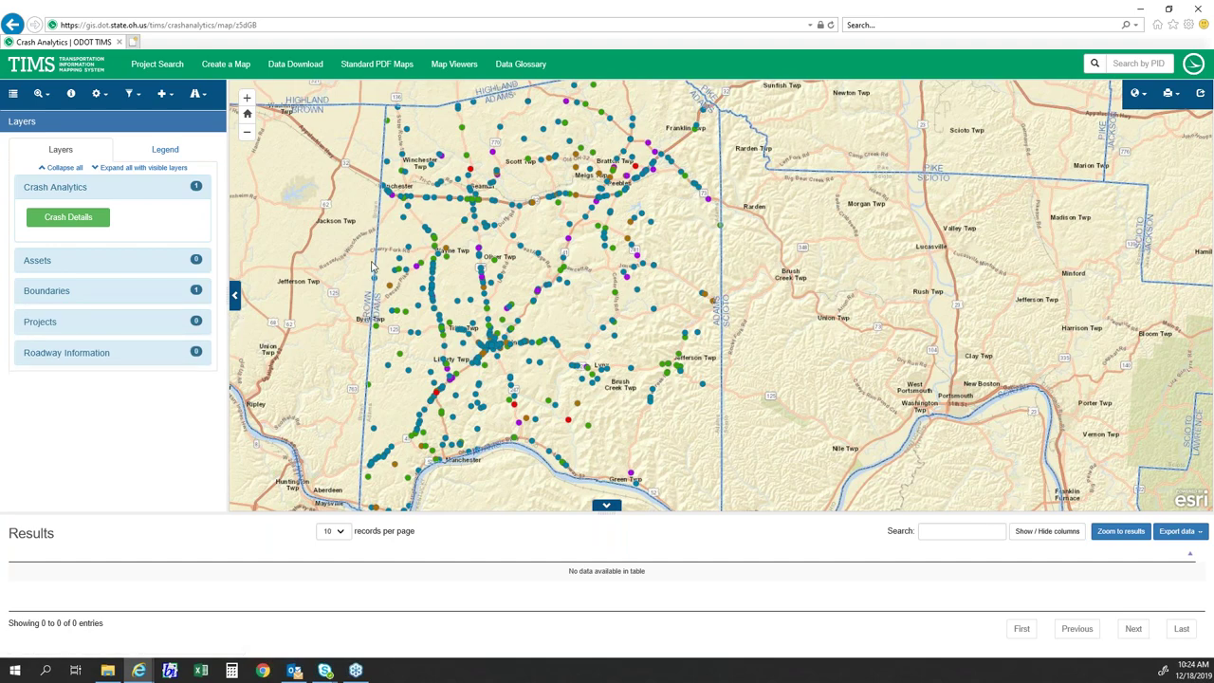
scroll(431, 263, "down", 1)
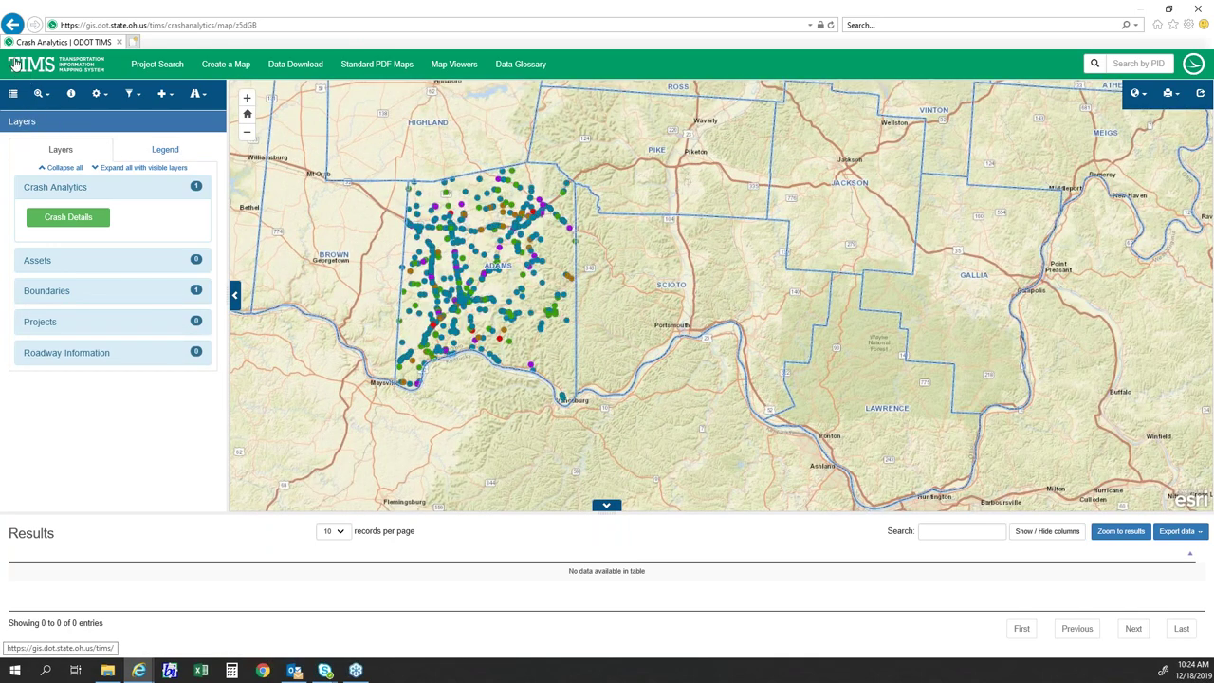
- Go back to the Crash Data Search form still holding the 2016 and Adams filters
left_click(12, 24)
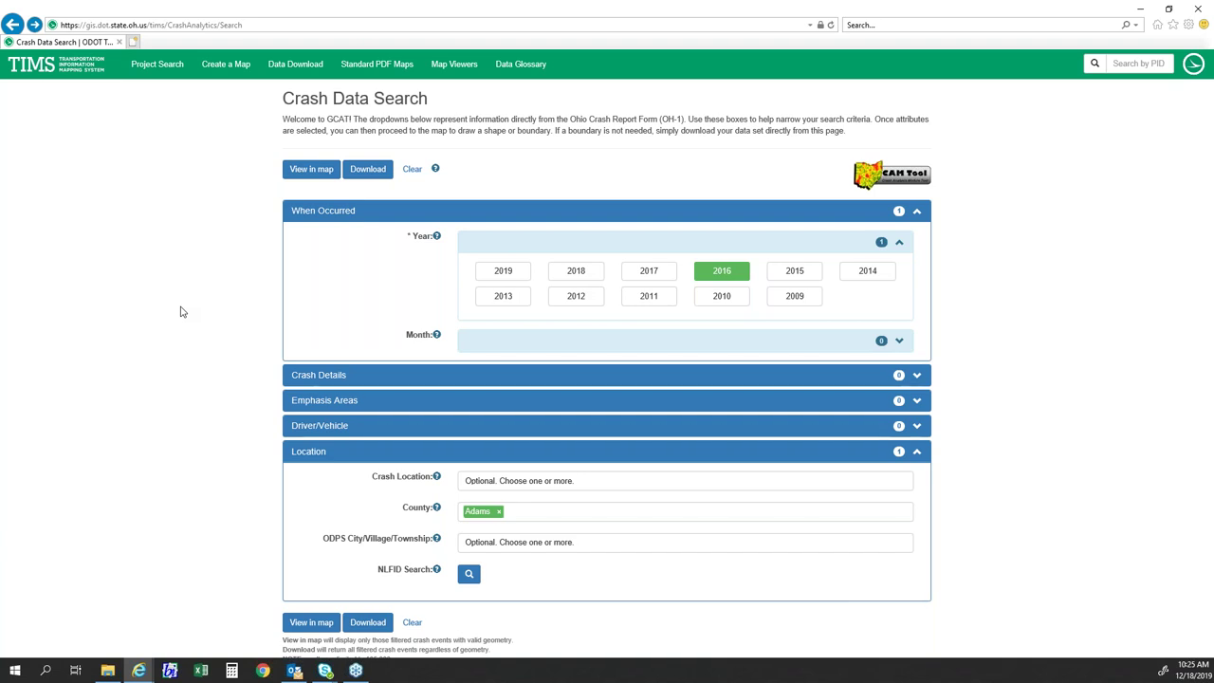
scroll(183, 311, "down", 2)
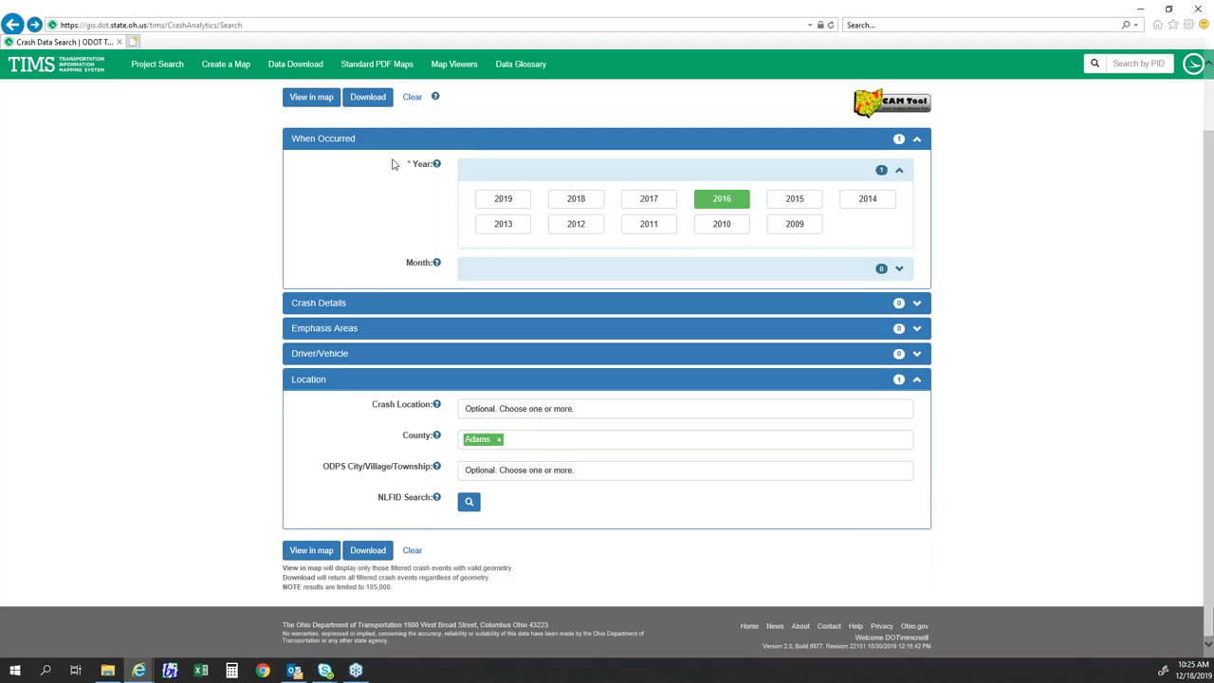
scroll(282, 230, "up", 1)
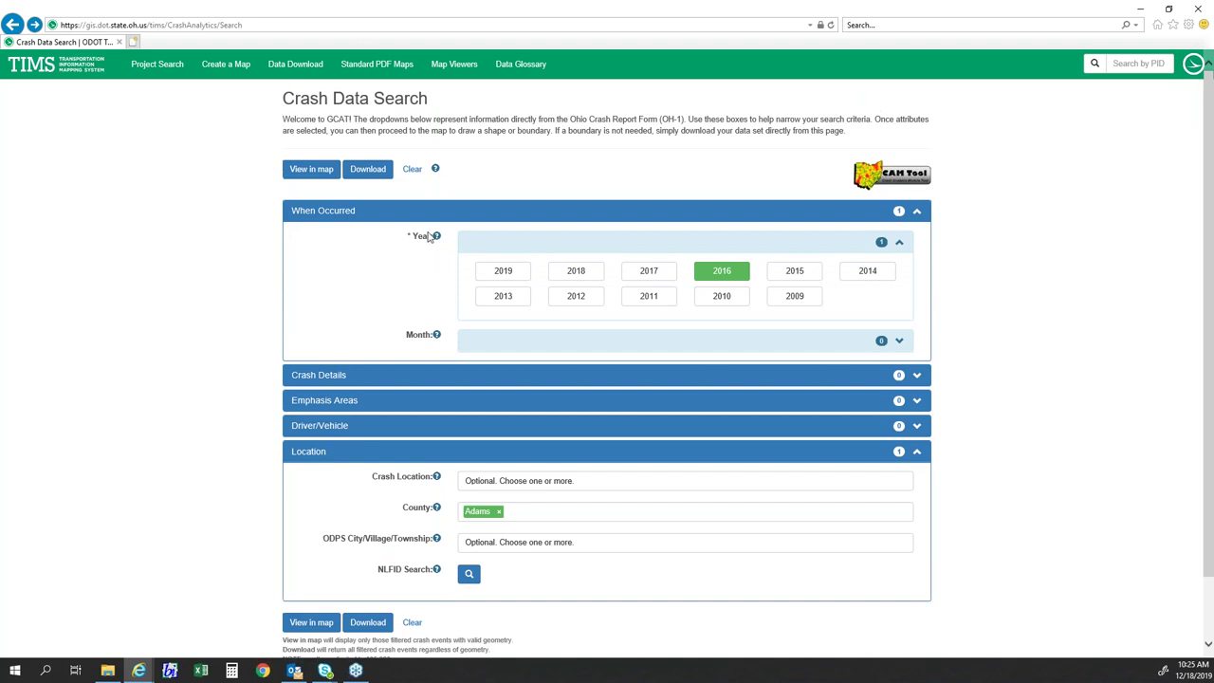
- Clear the 2016 year and Adams county filters, then collapse When Occurred and Location
left_click(413, 171)
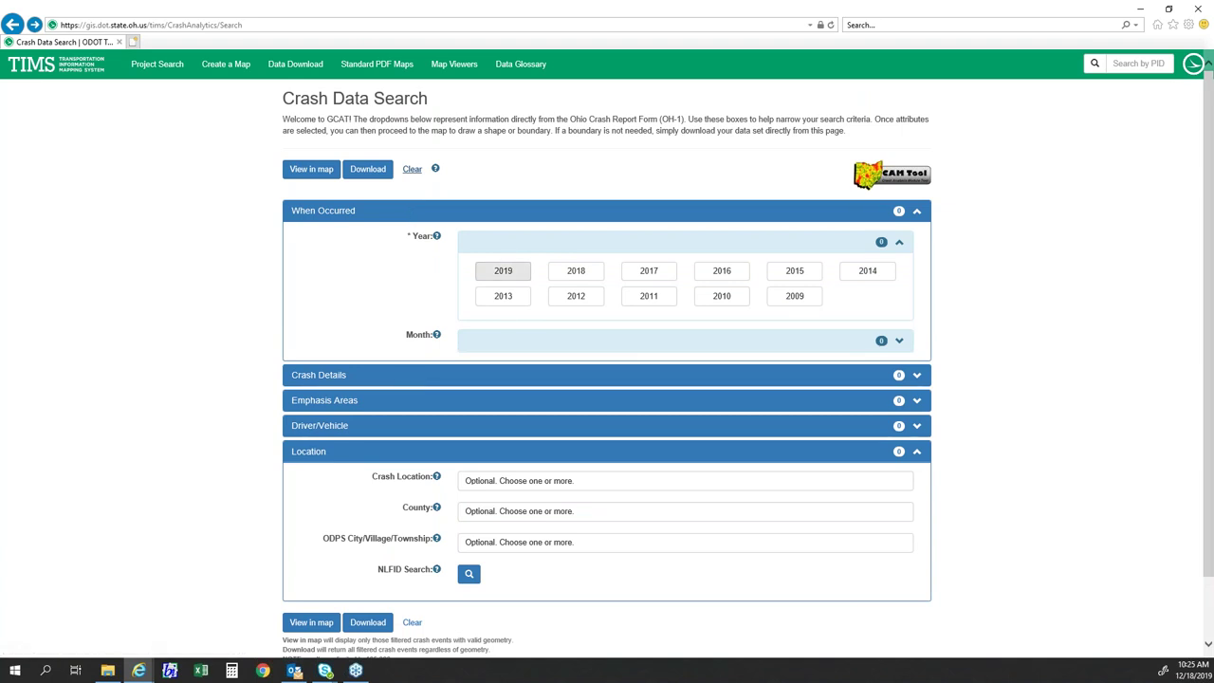
left_click(449, 212)
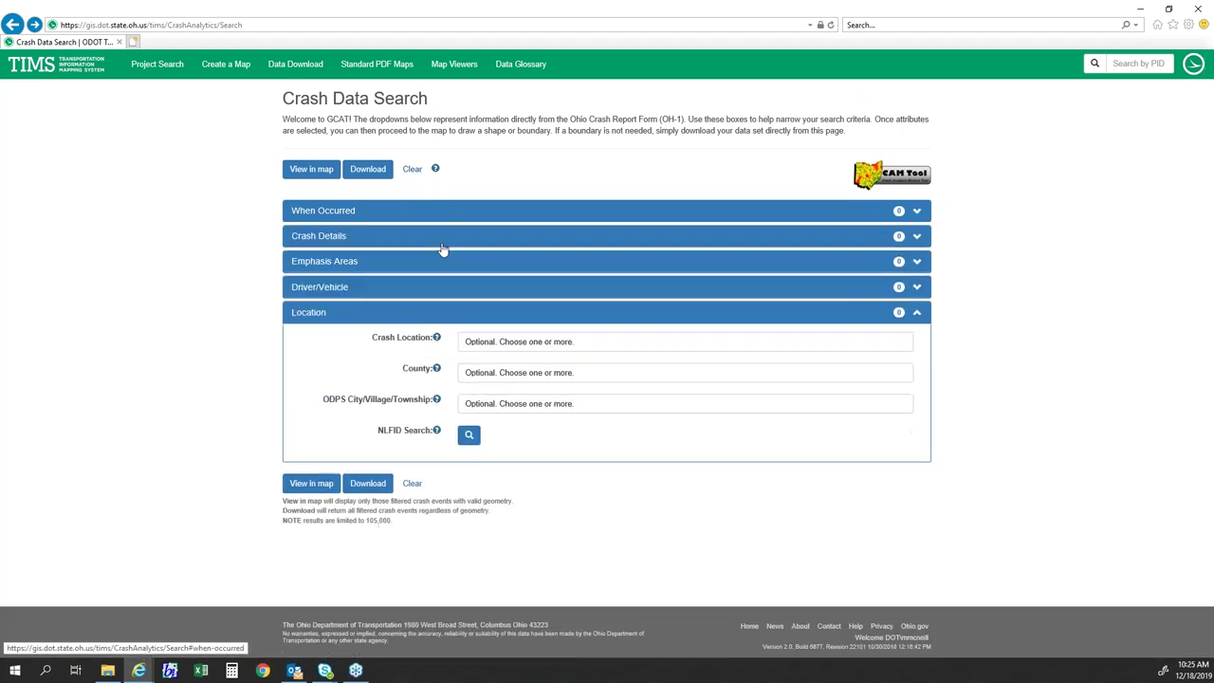
left_click(434, 316)
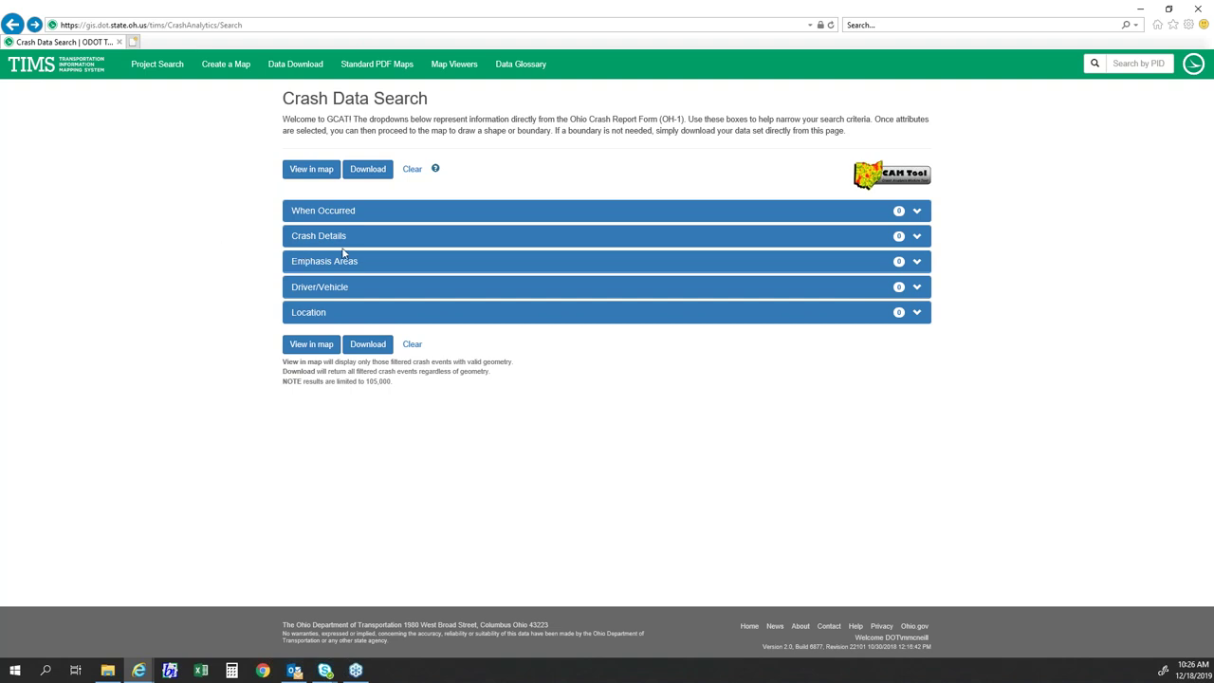
- Select 2018, 2017 and 2016 as the crash years under When Occurred
left_click(347, 210)
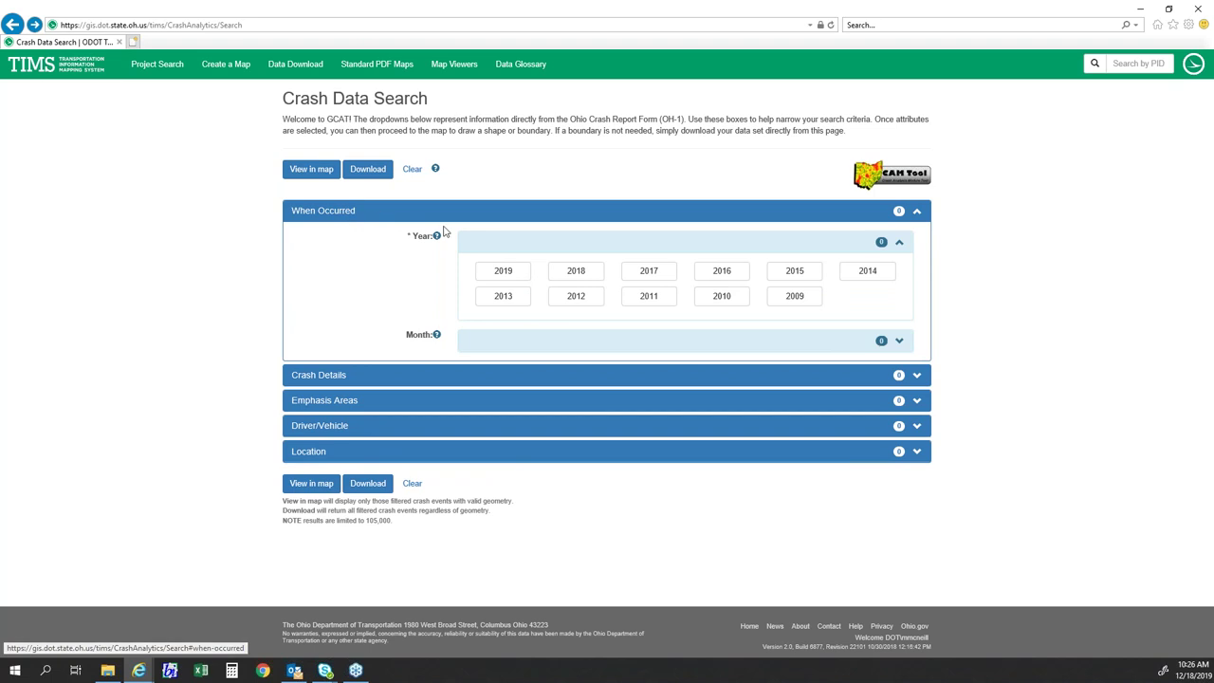
left_click(573, 273)
left_click(648, 275)
left_click(722, 276)
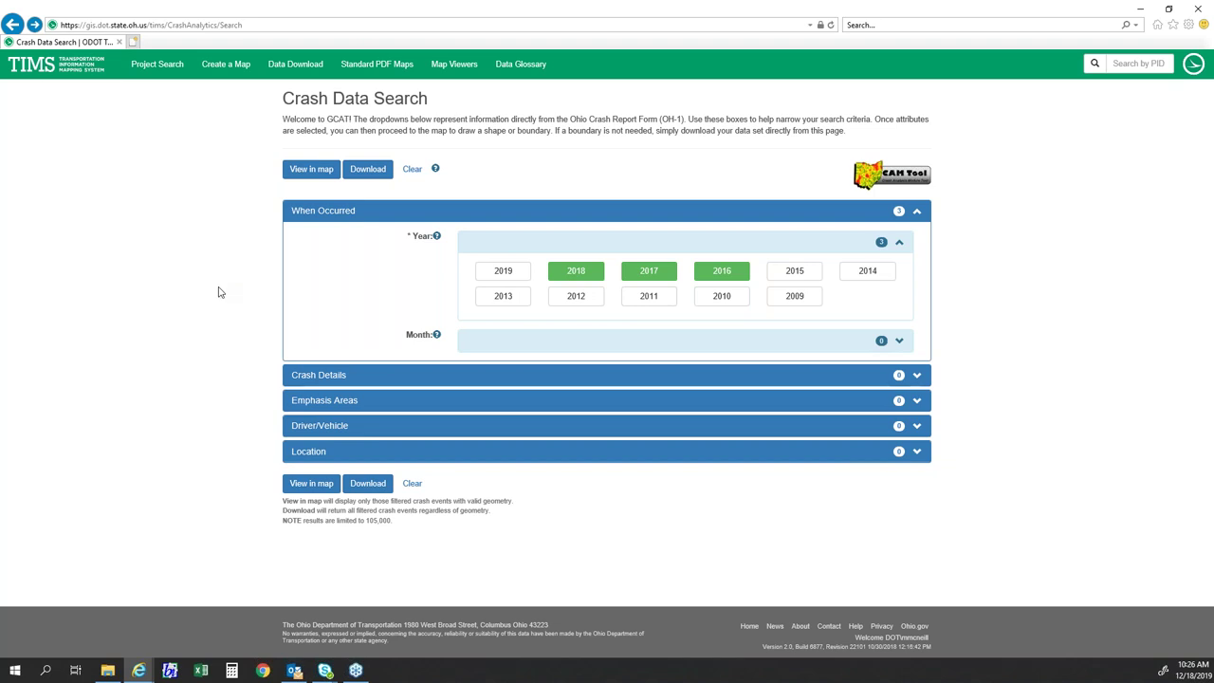
- Limit crash severity to Incapacitating and Fatal crashes
left_click(313, 381)
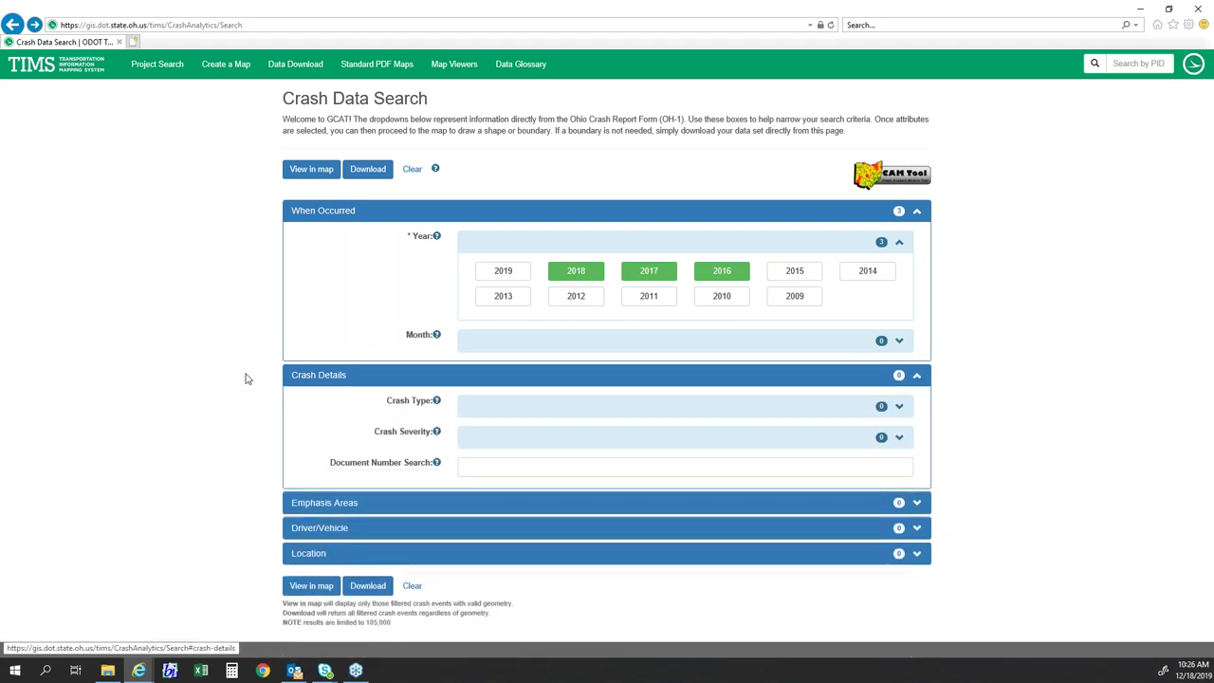
left_click(500, 407)
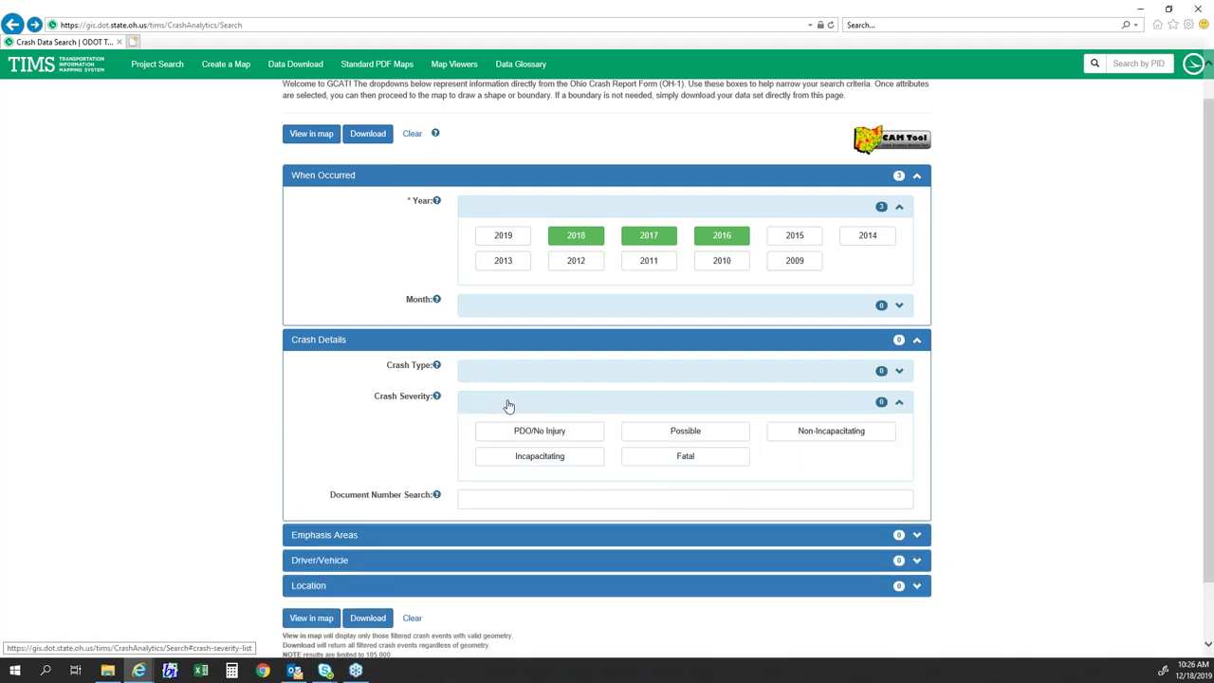
left_click(575, 464)
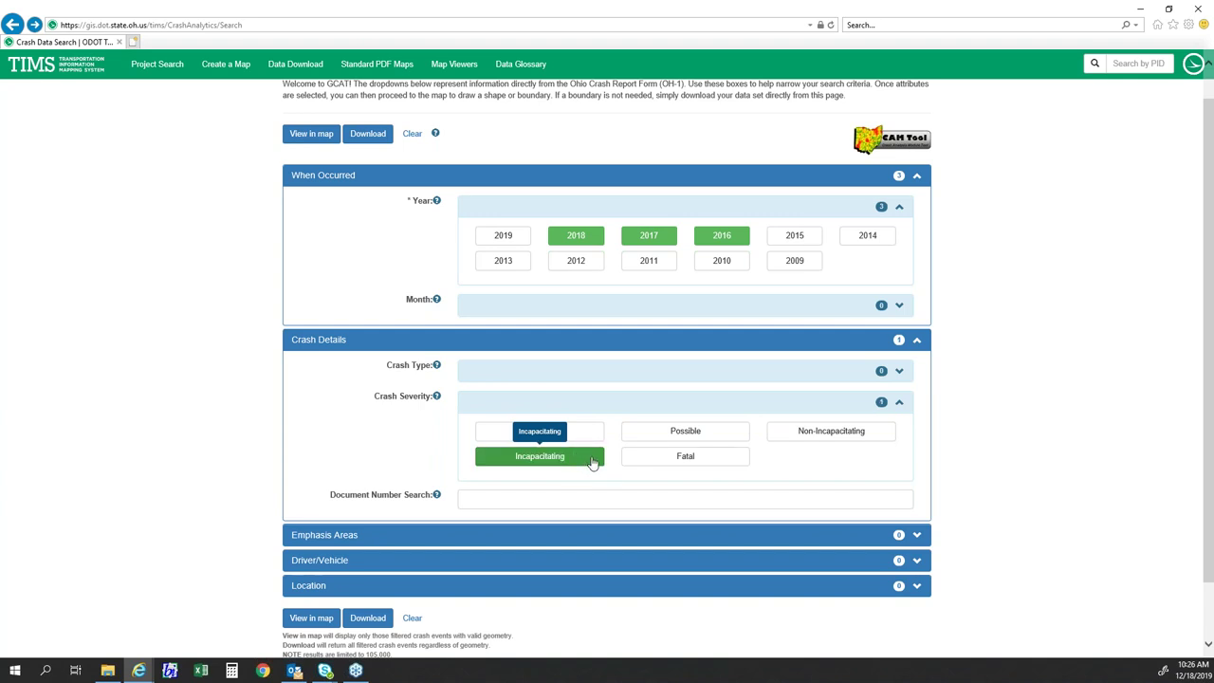
left_click(661, 469)
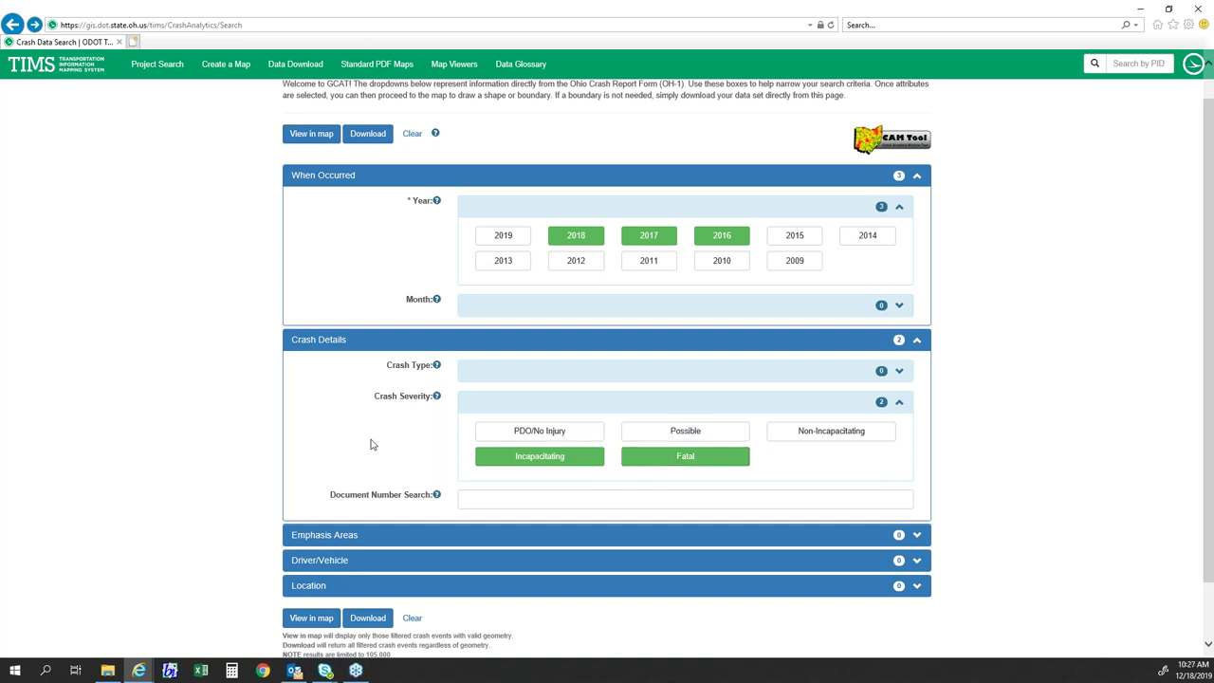
- Expand the Emphasis Areas section to list the emphasis-area choices
scroll(351, 422, "down", 2)
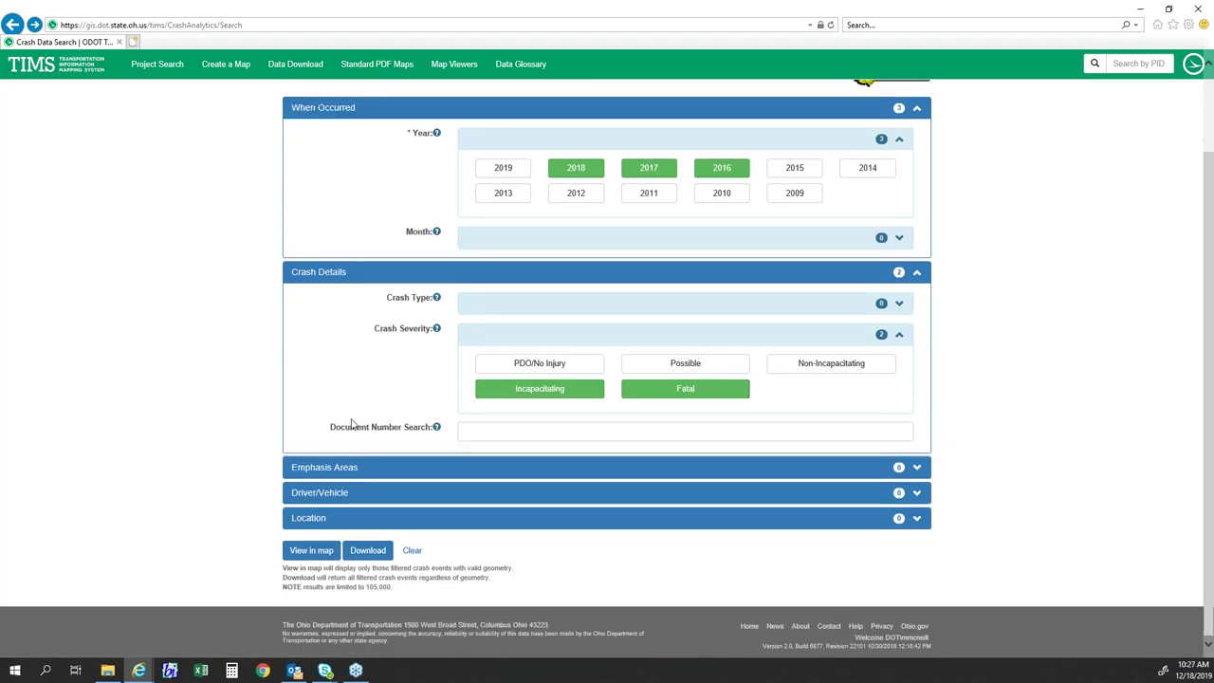
scroll(351, 420, "up", 2)
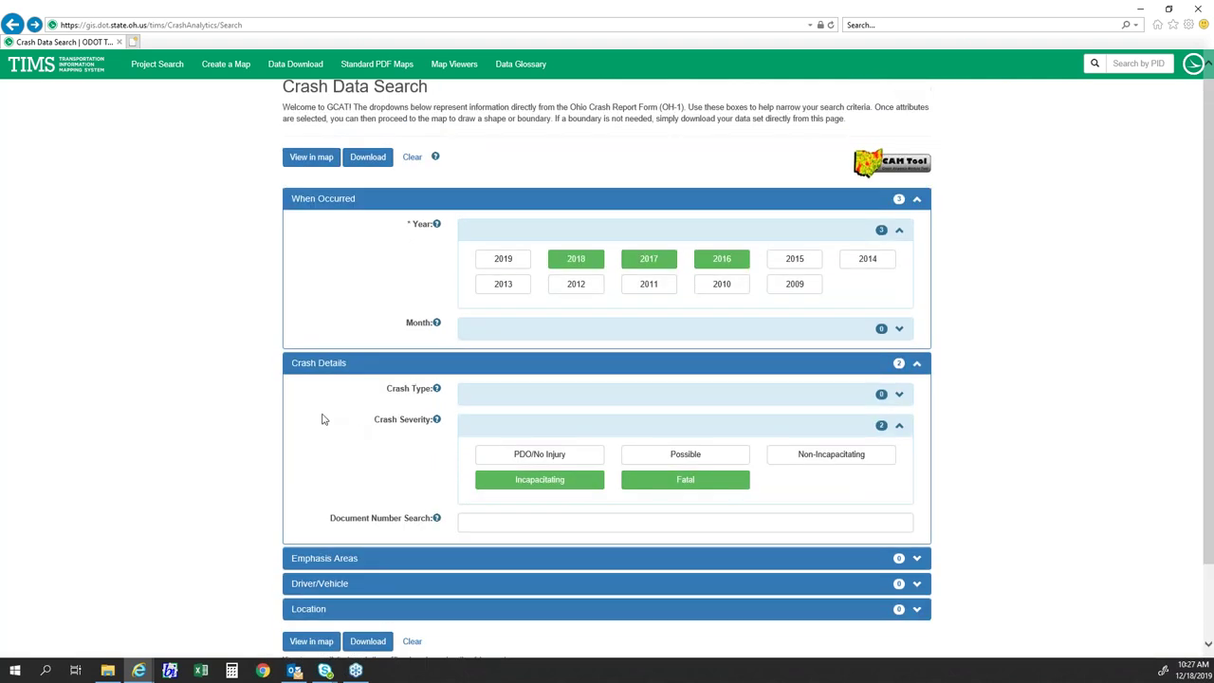
scroll(328, 422, "down", 2)
left_click(347, 467)
left_click(516, 504)
scroll(358, 415, "down", 4)
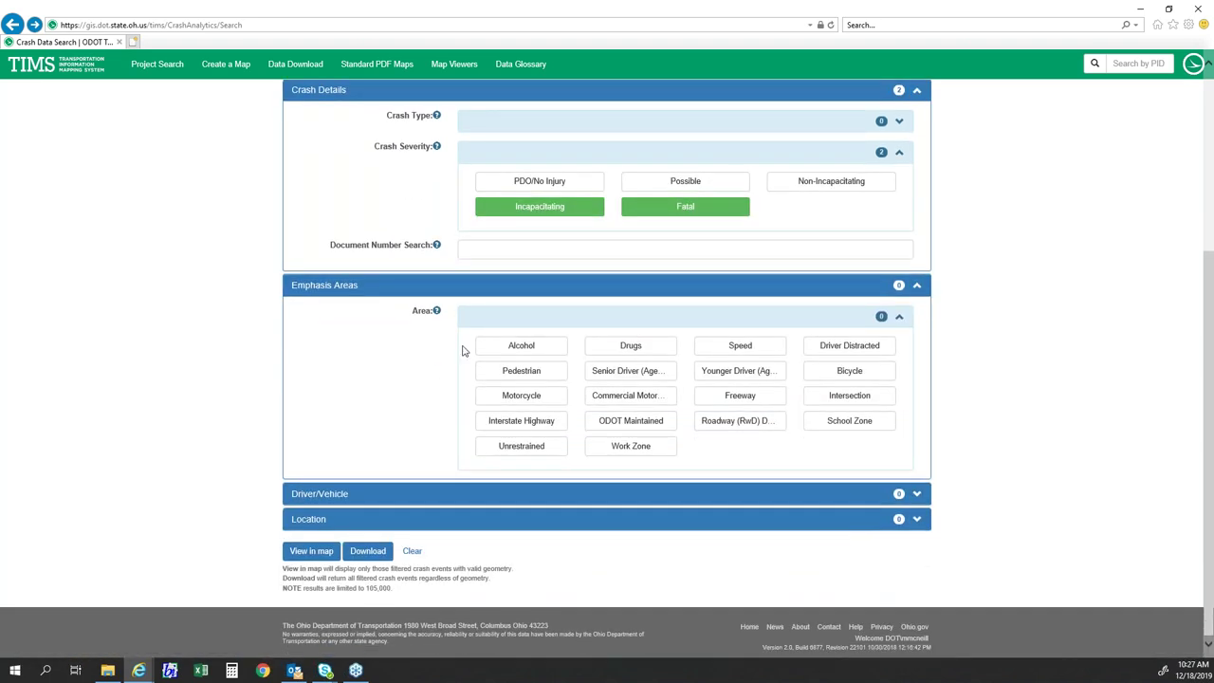
- Choose Motorcycle as the emphasis area
left_click(507, 397)
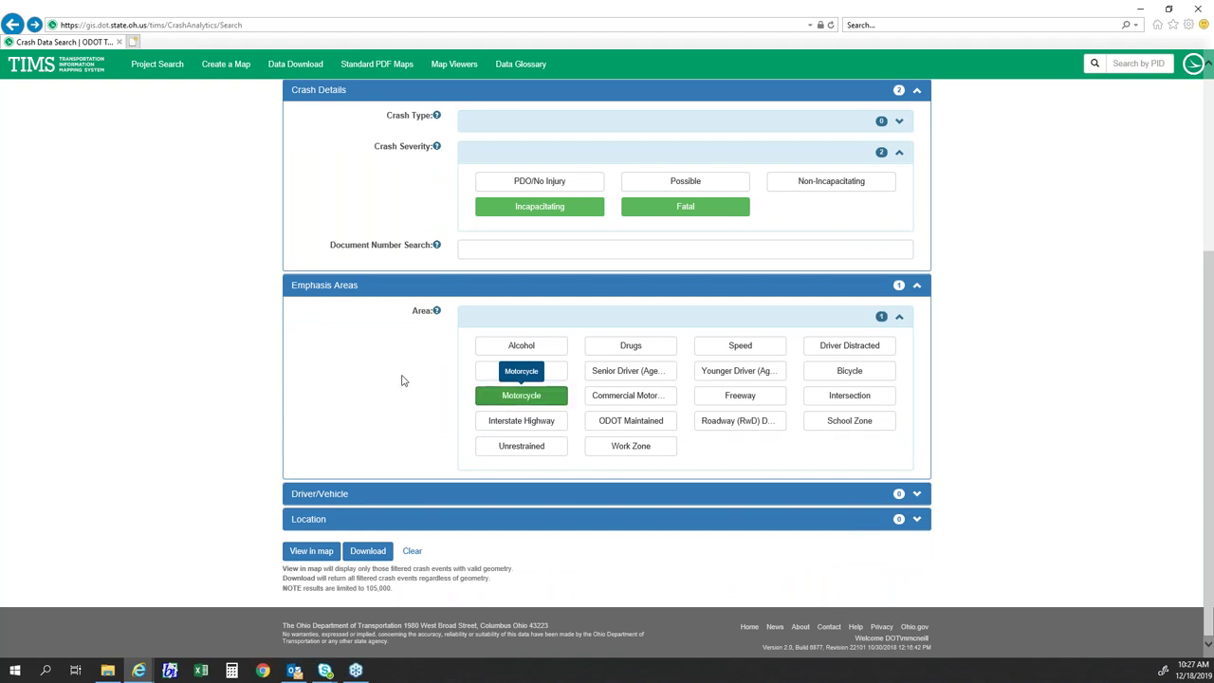
scroll(378, 402, "up", 2)
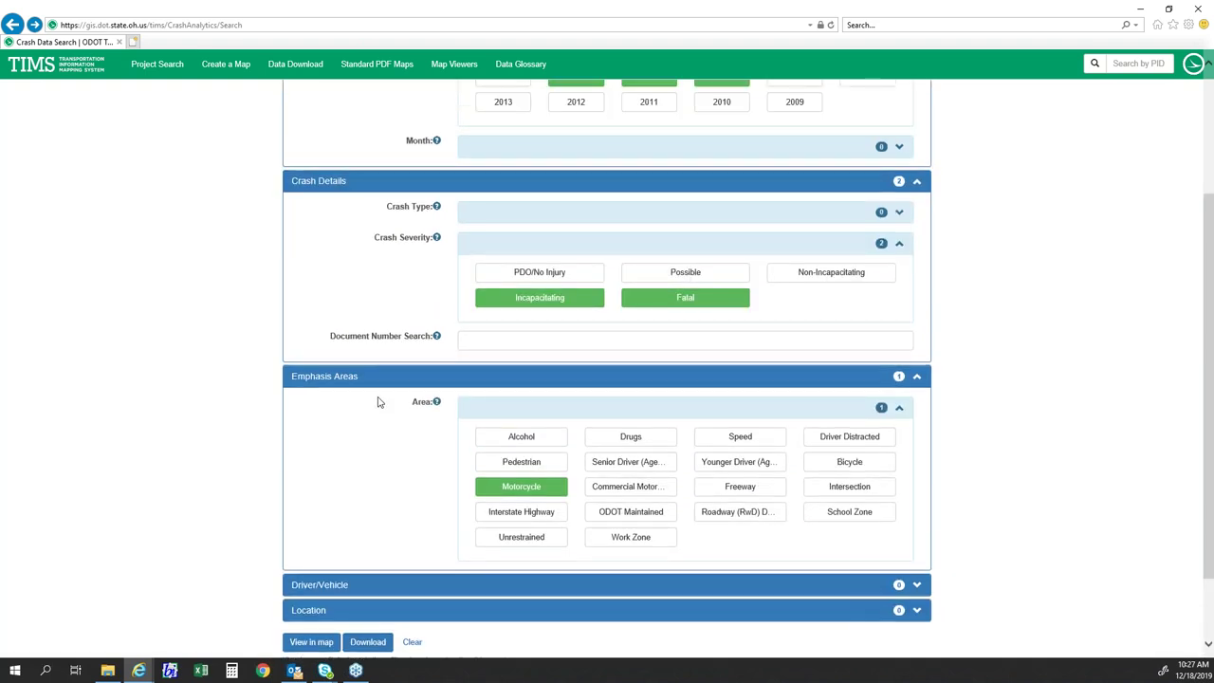
scroll(378, 404, "down", 2)
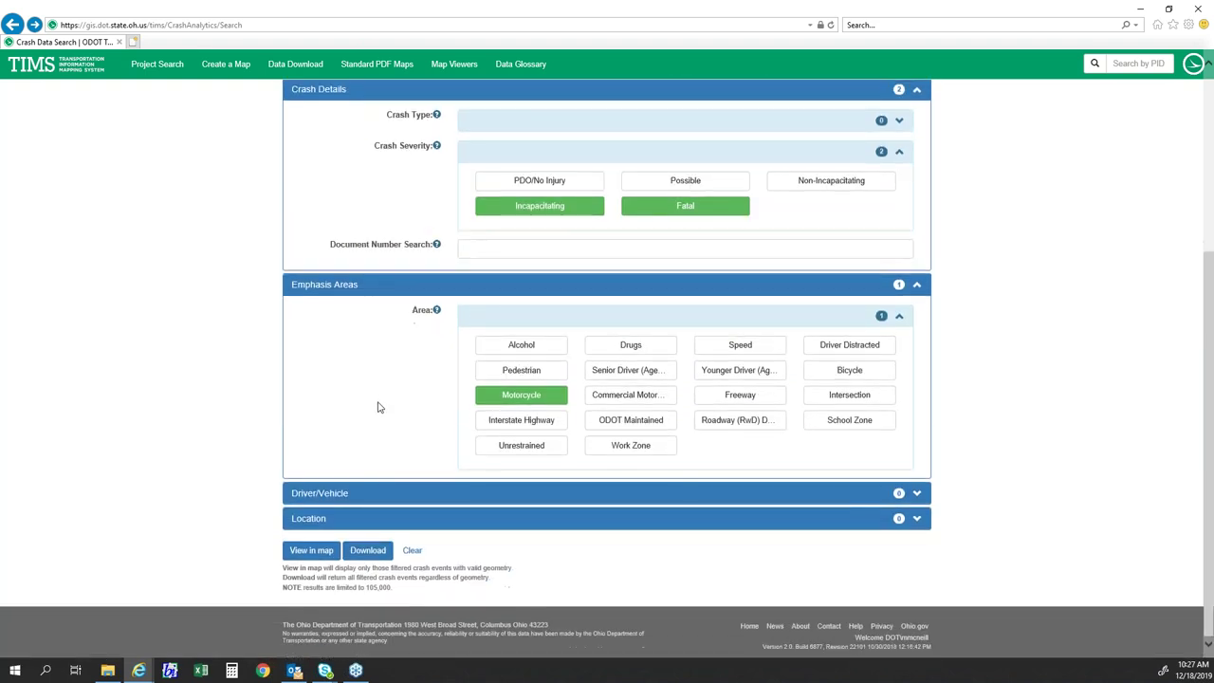
- Add Stark and Summit to the Location county filter
left_click(380, 521)
scroll(270, 475, "down", 3)
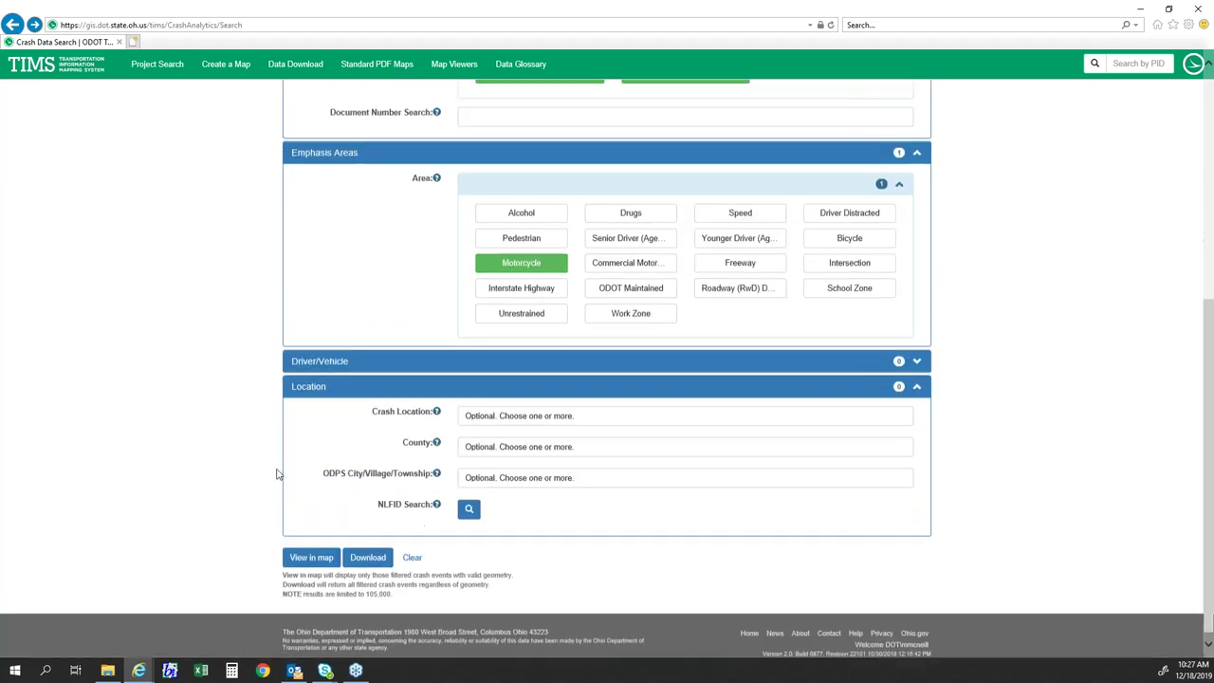
left_click(491, 441)
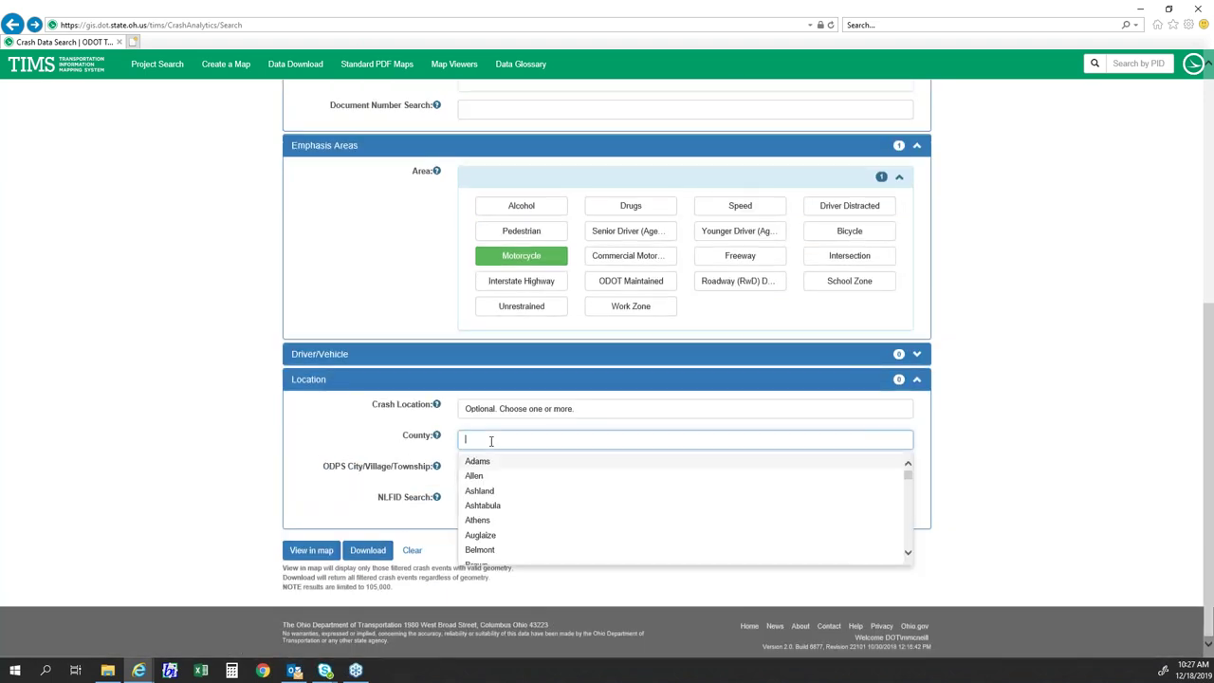
type("s")
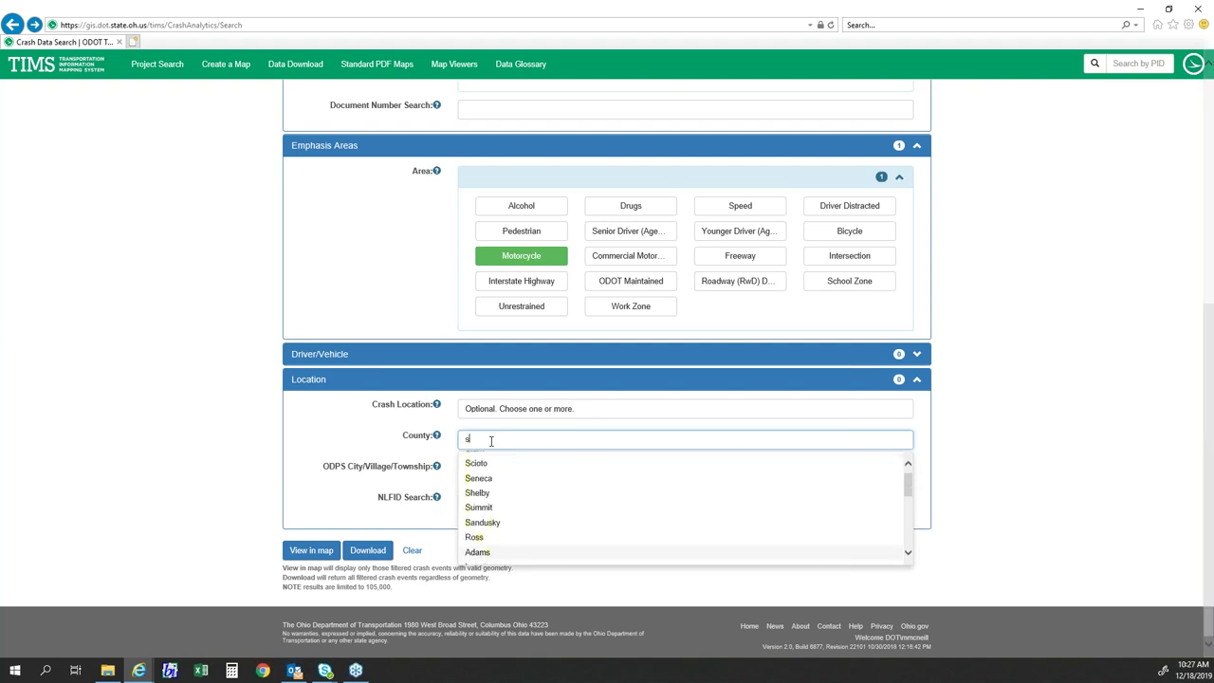
type("tark")
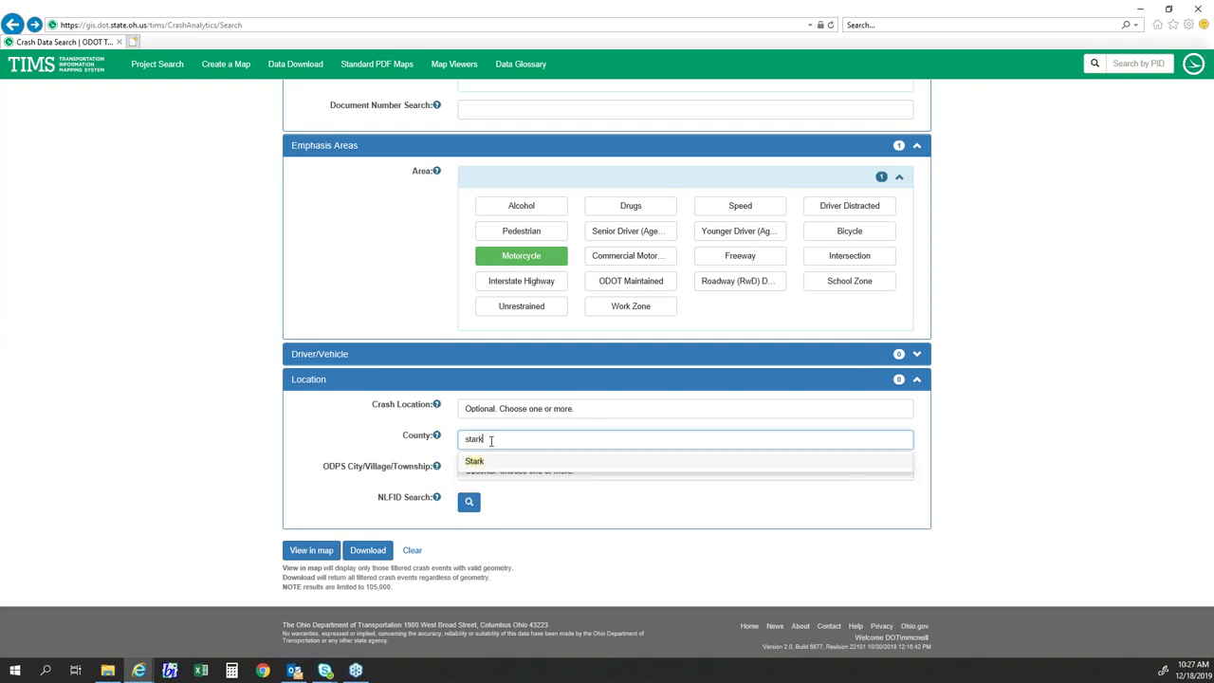
left_click(483, 461)
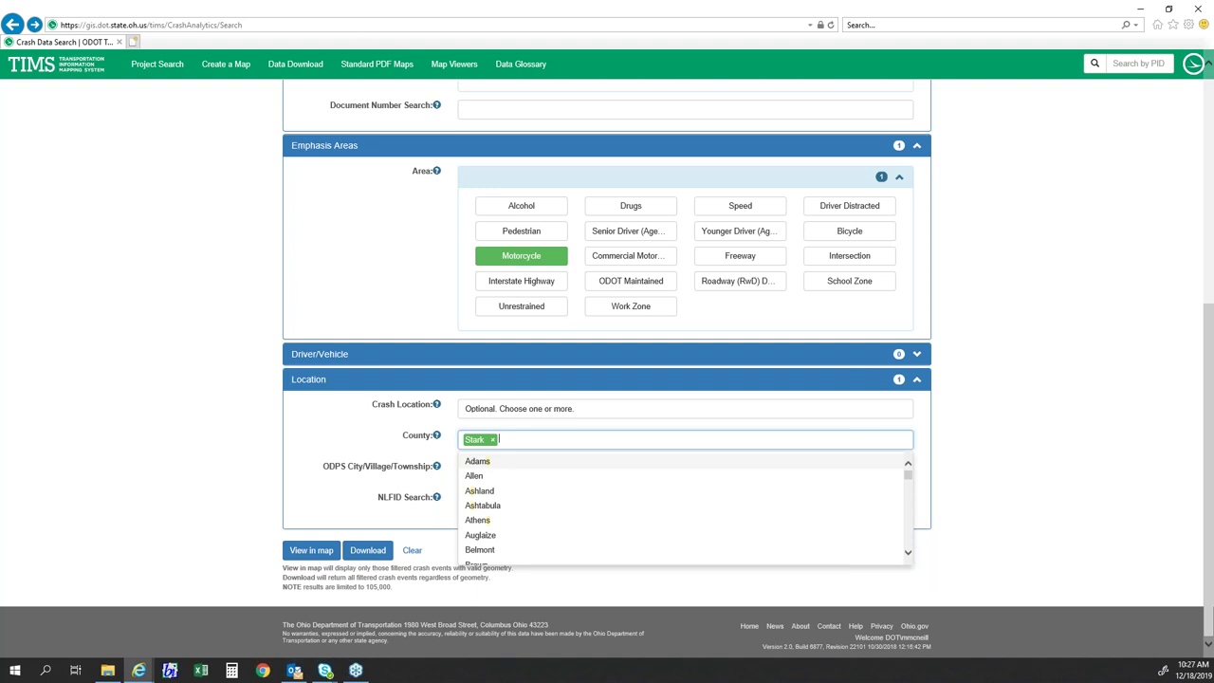
type("summit")
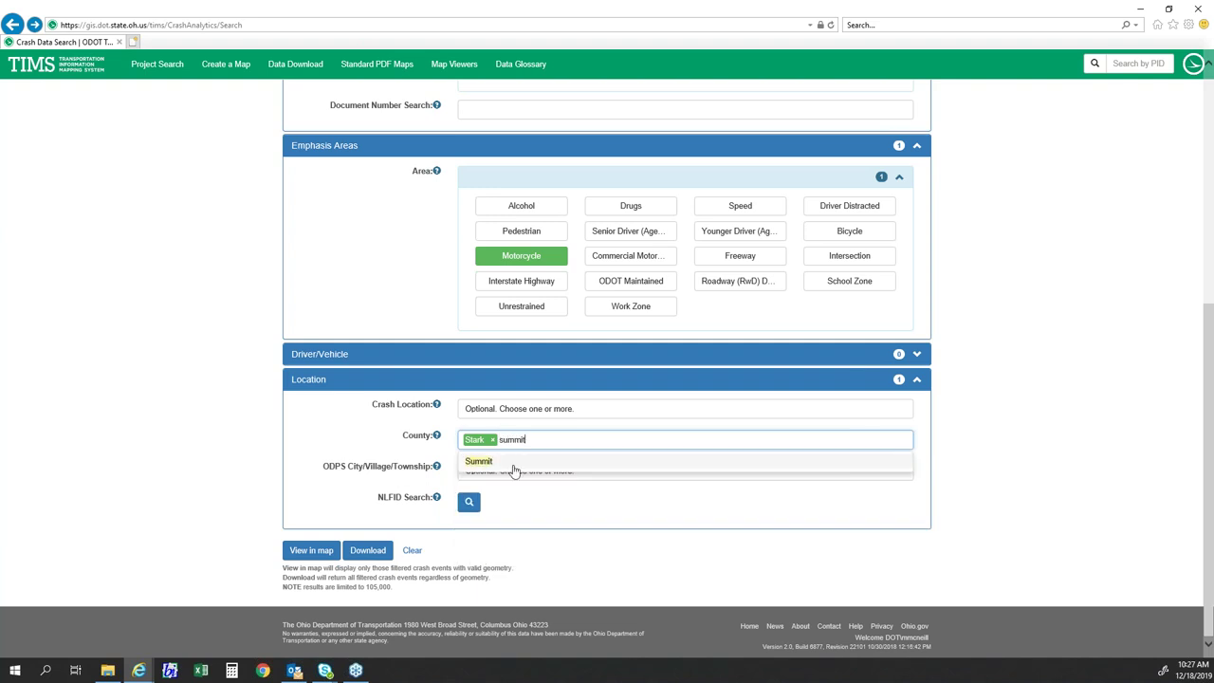
left_click(513, 462)
left_click(223, 428)
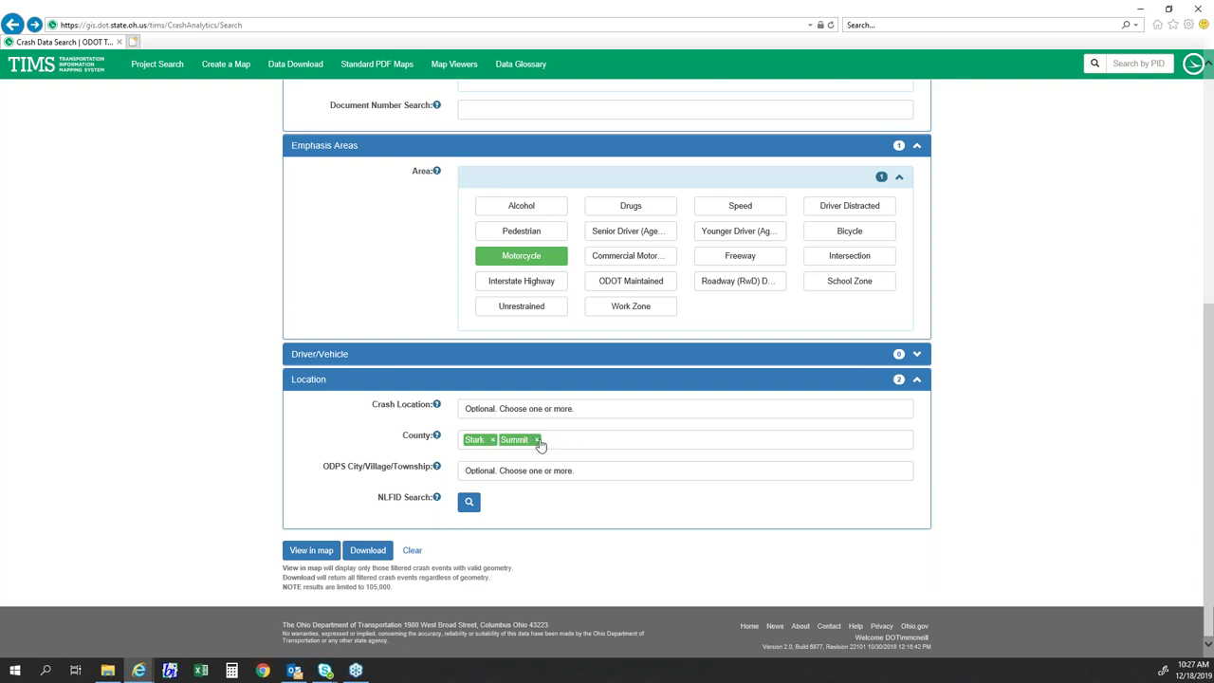
- Run the crash query with the chosen filters, returning 196 results
scroll(254, 429, "up", 1)
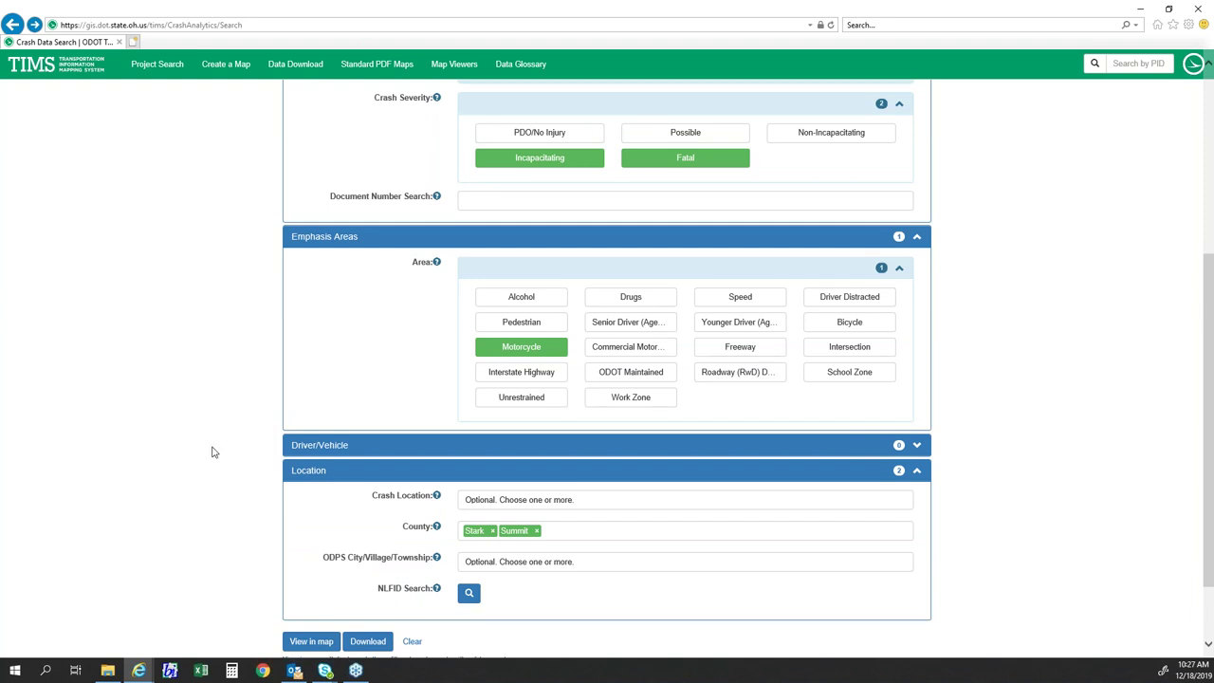
scroll(244, 446, "down", 1)
scroll(215, 452, "up", 1)
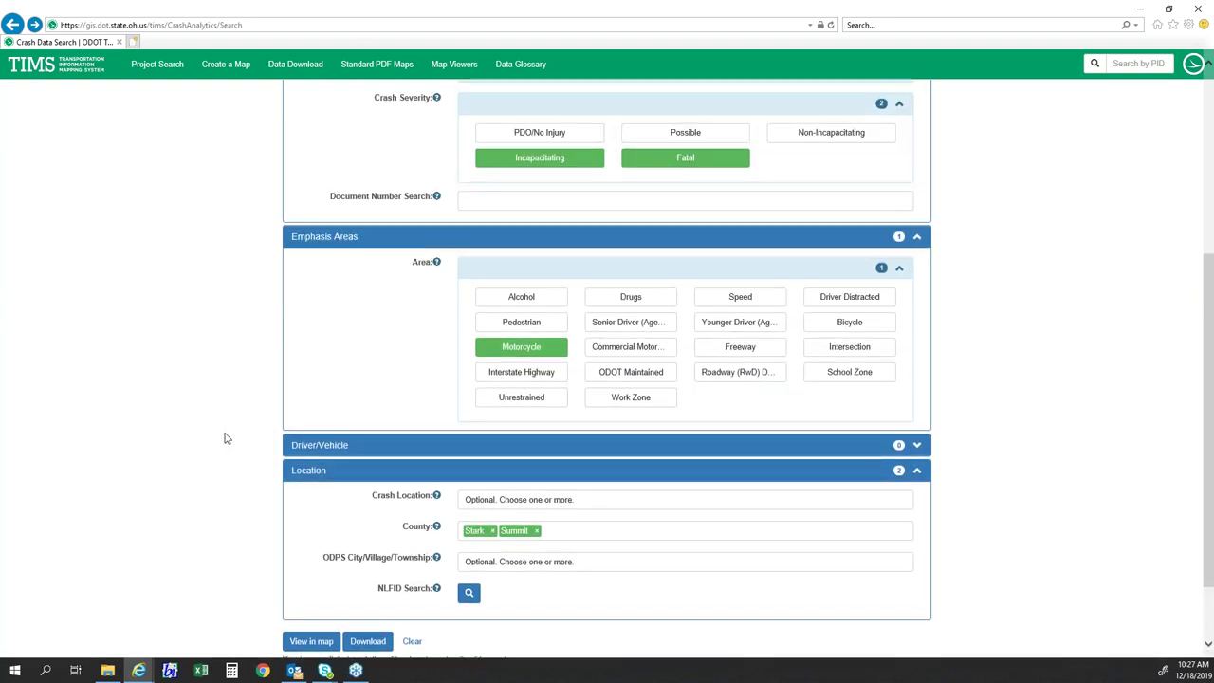
scroll(180, 423, "up", 2)
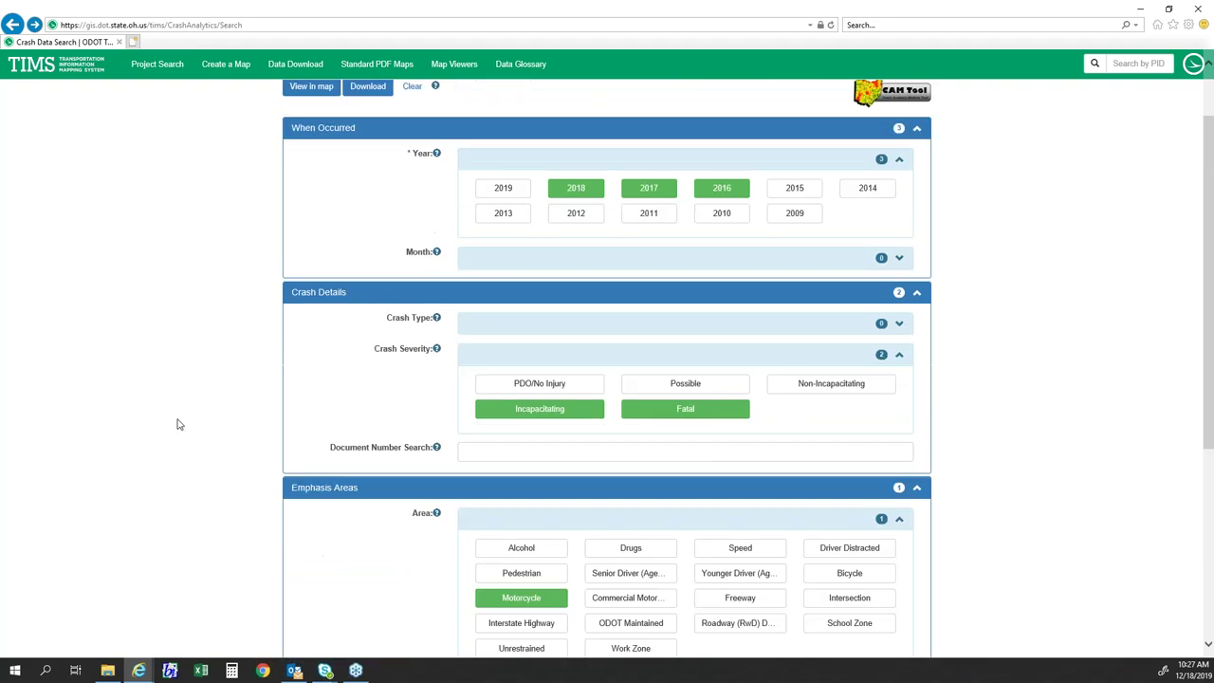
scroll(179, 422, "down", 3)
scroll(179, 423, "up", 1)
scroll(177, 424, "up", 3)
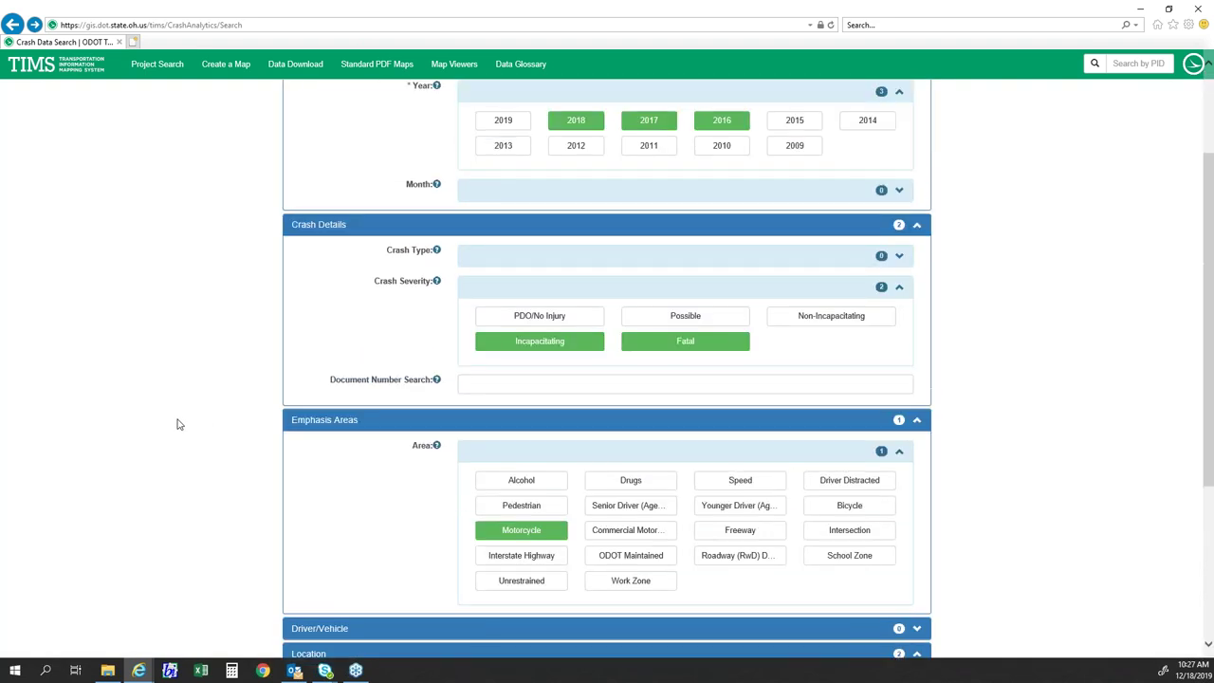
scroll(180, 402, "up", 1)
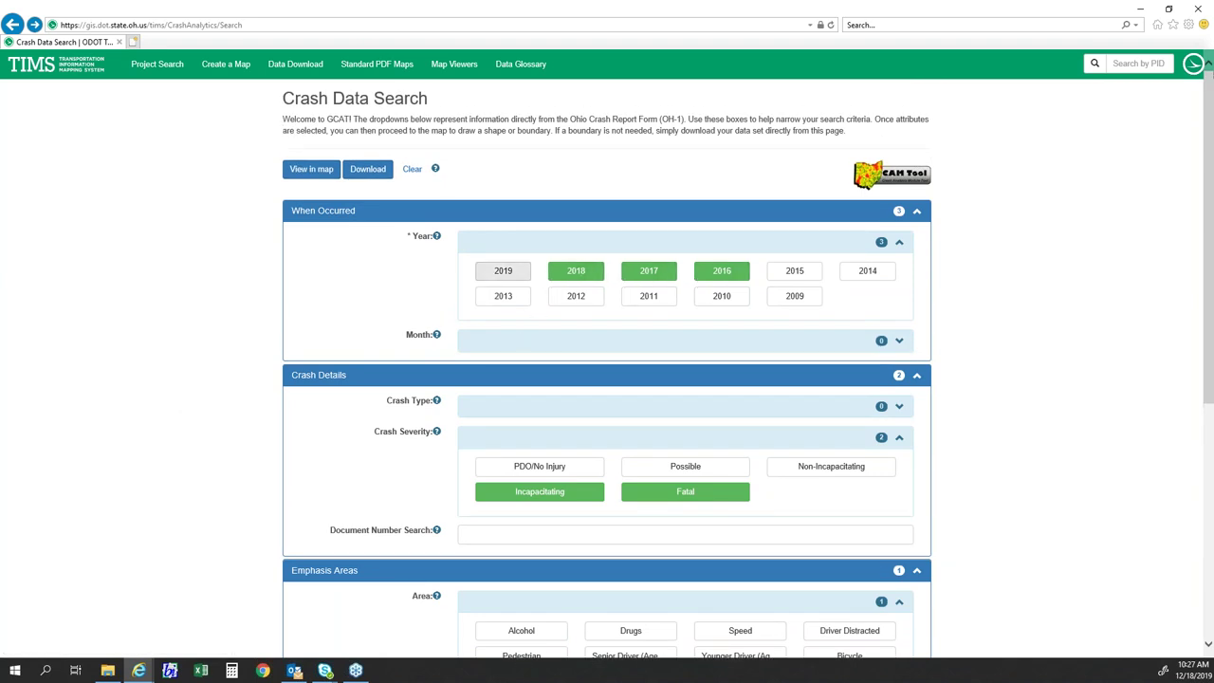
scroll(489, 313, "down", 2)
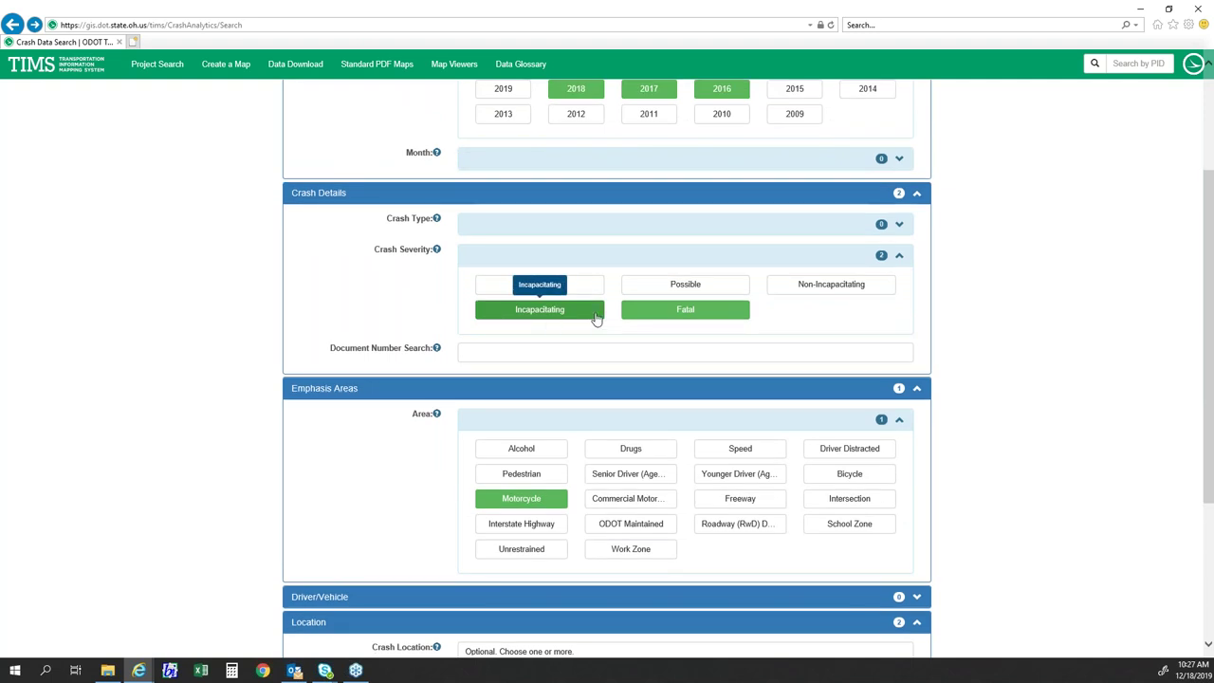
scroll(538, 324, "down", 2)
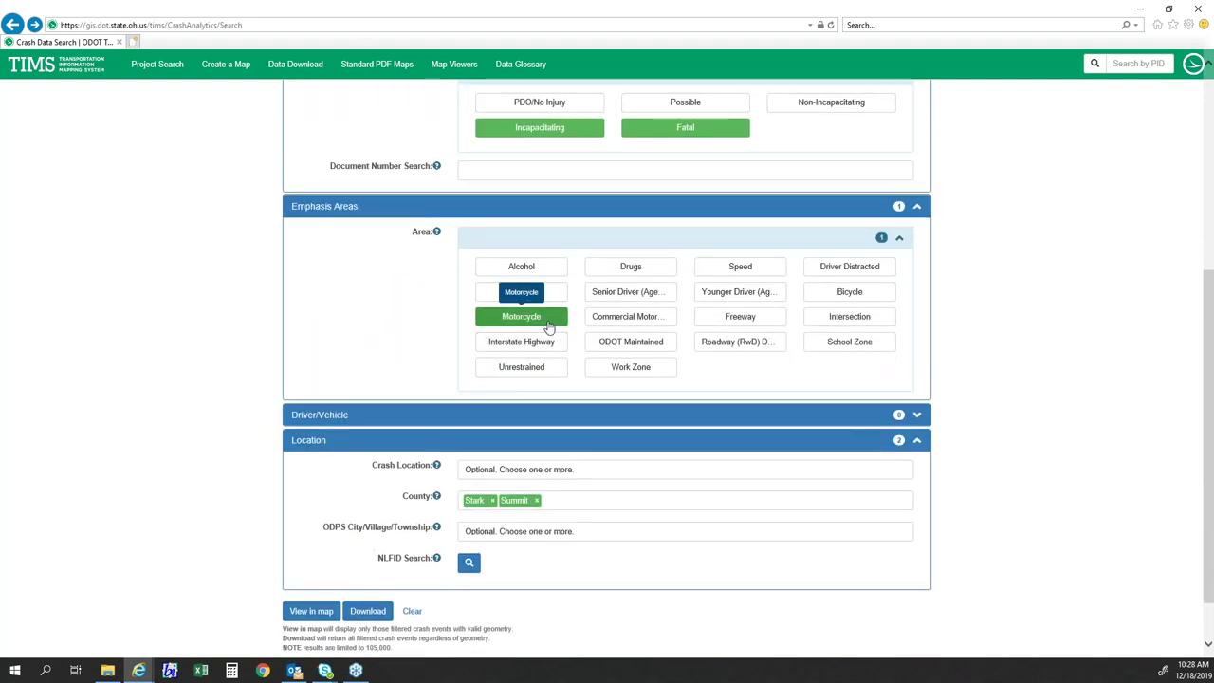
scroll(293, 365, "down", 1)
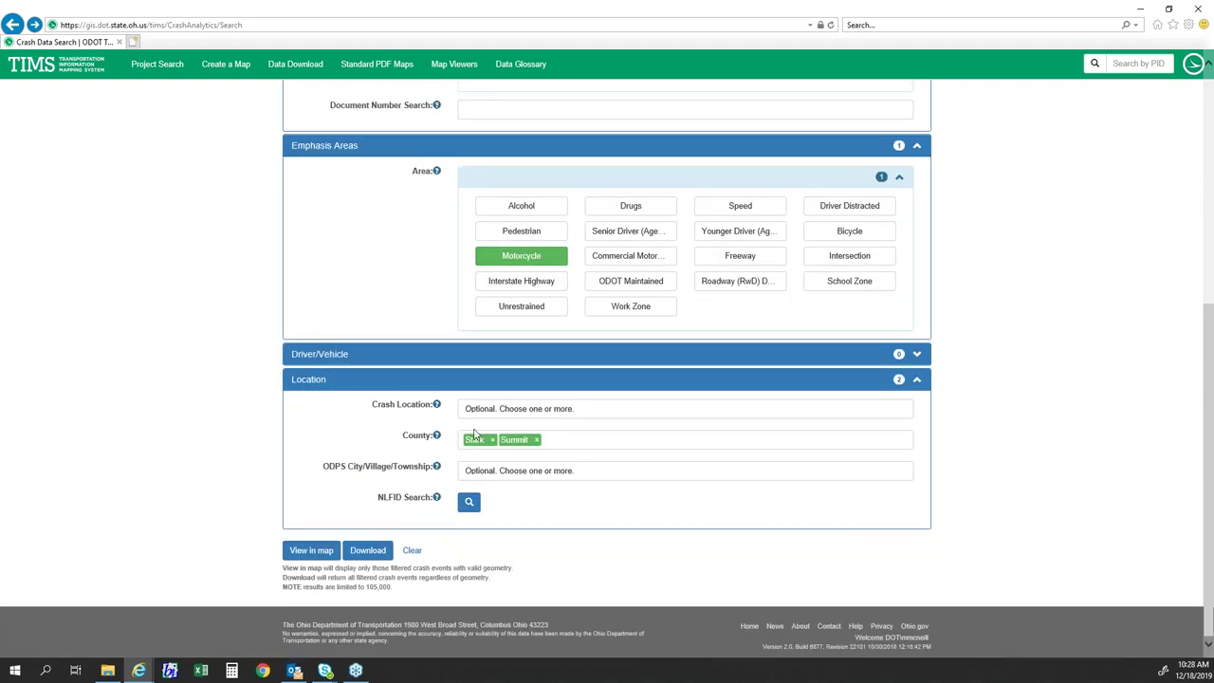
scroll(220, 469, "up", 5)
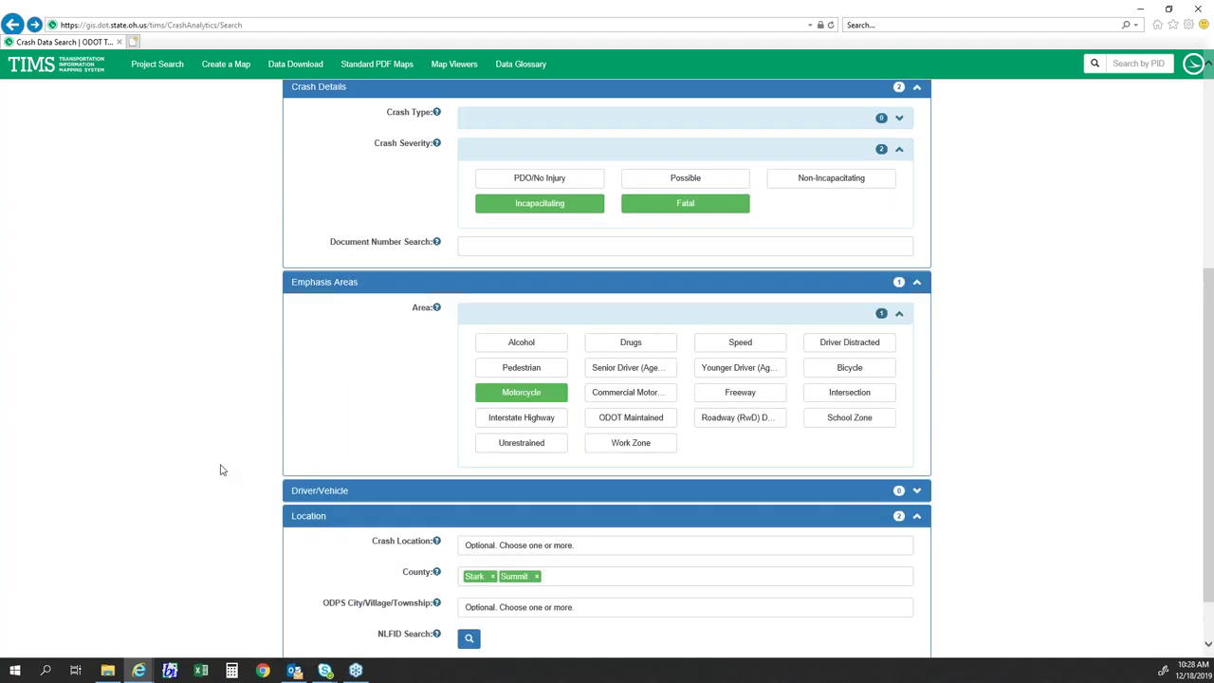
left_click(311, 173)
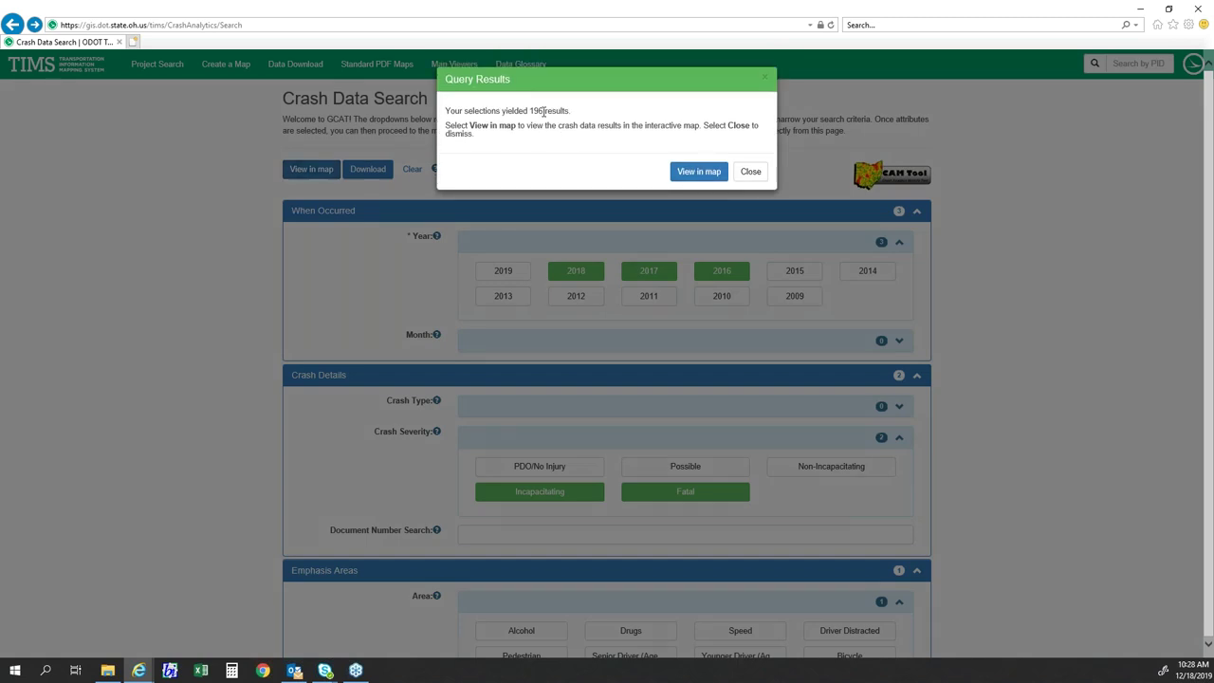
- Plot the 196 crashes on the map and turn on the County boundary layer
left_click(699, 172)
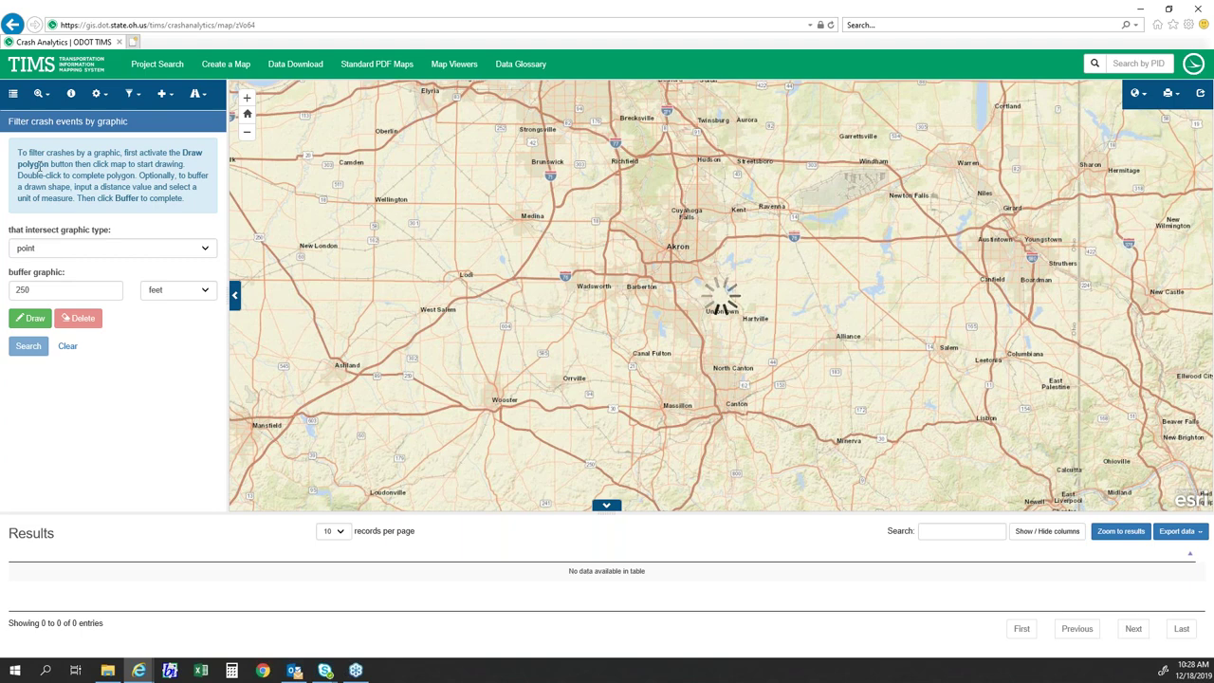
left_click(14, 93)
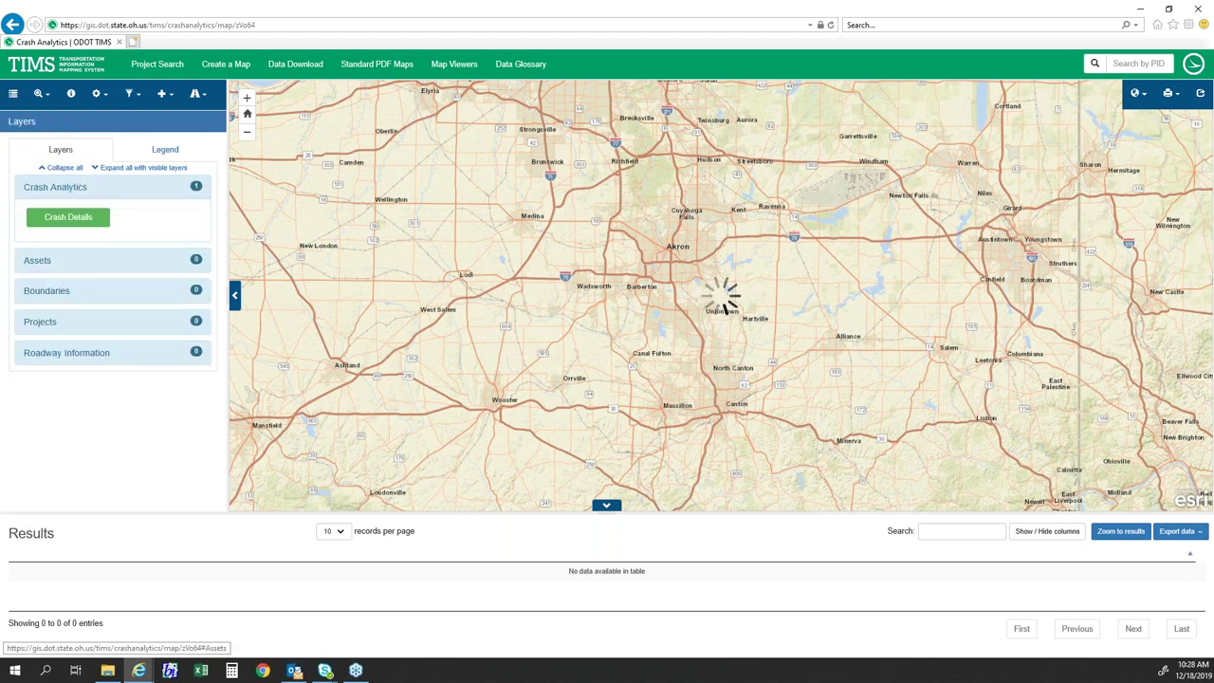
left_click(59, 291)
left_click(84, 346)
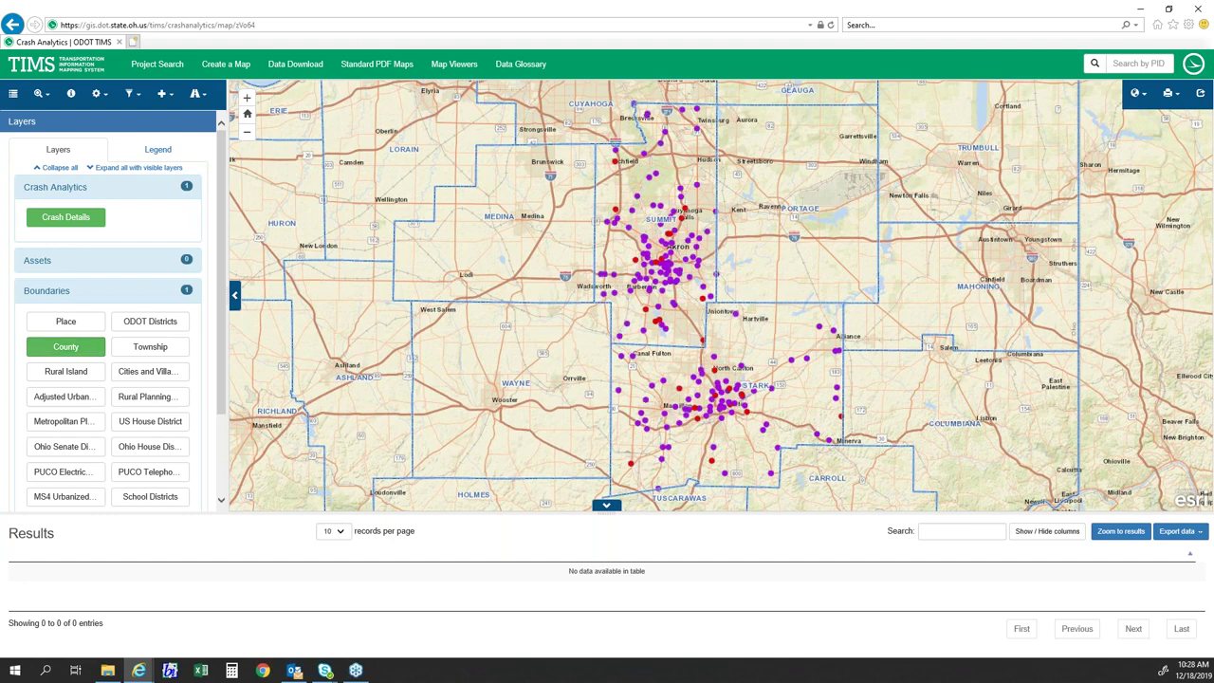
left_click_drag(666, 247, 578, 253)
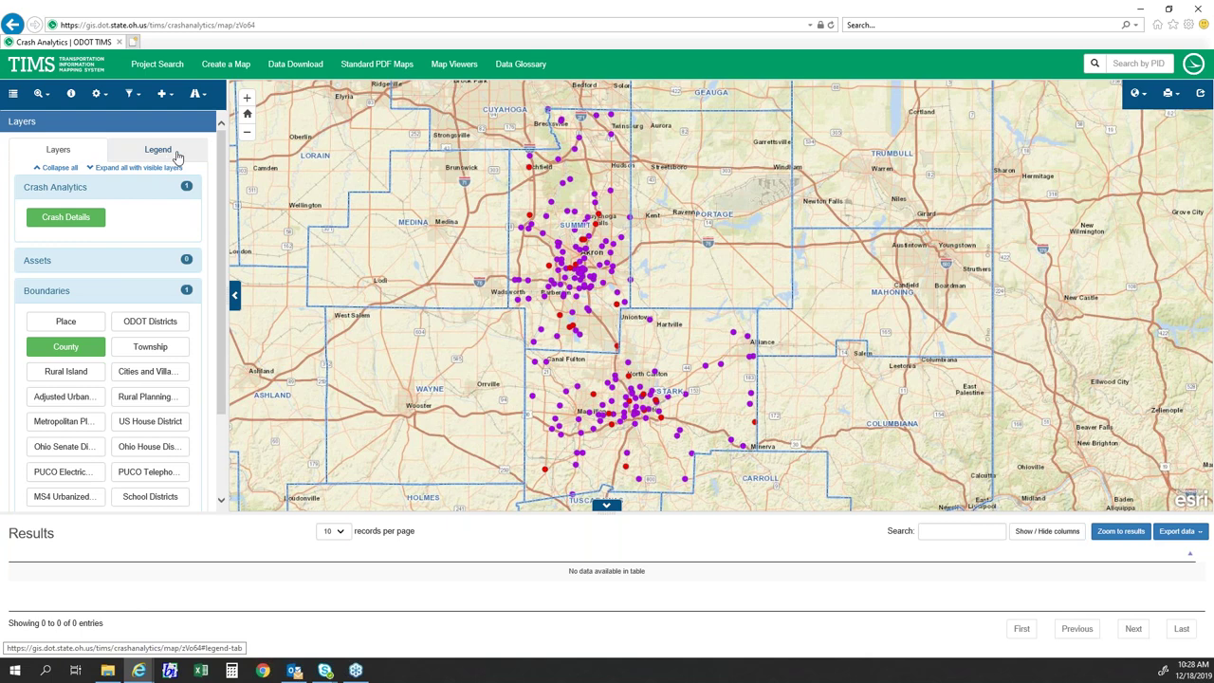
- Review the Serious and Fatal Injury legend colours, then return to the layer list
left_click(176, 155)
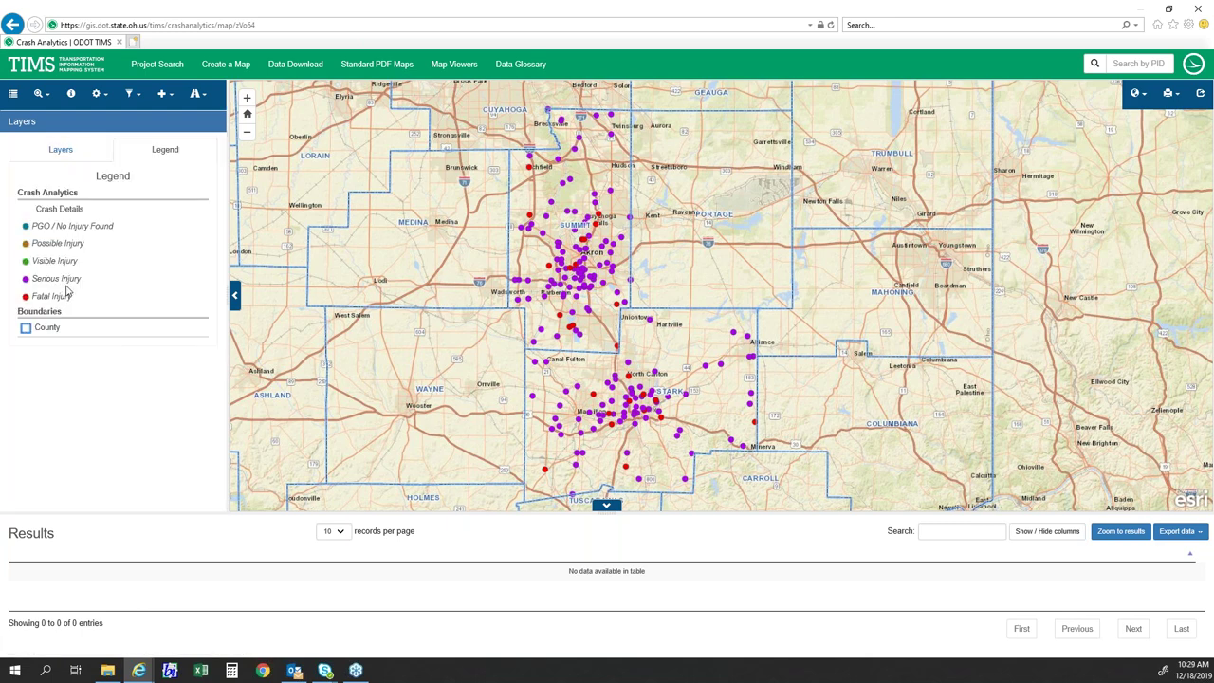
left_click_drag(78, 300, 24, 275)
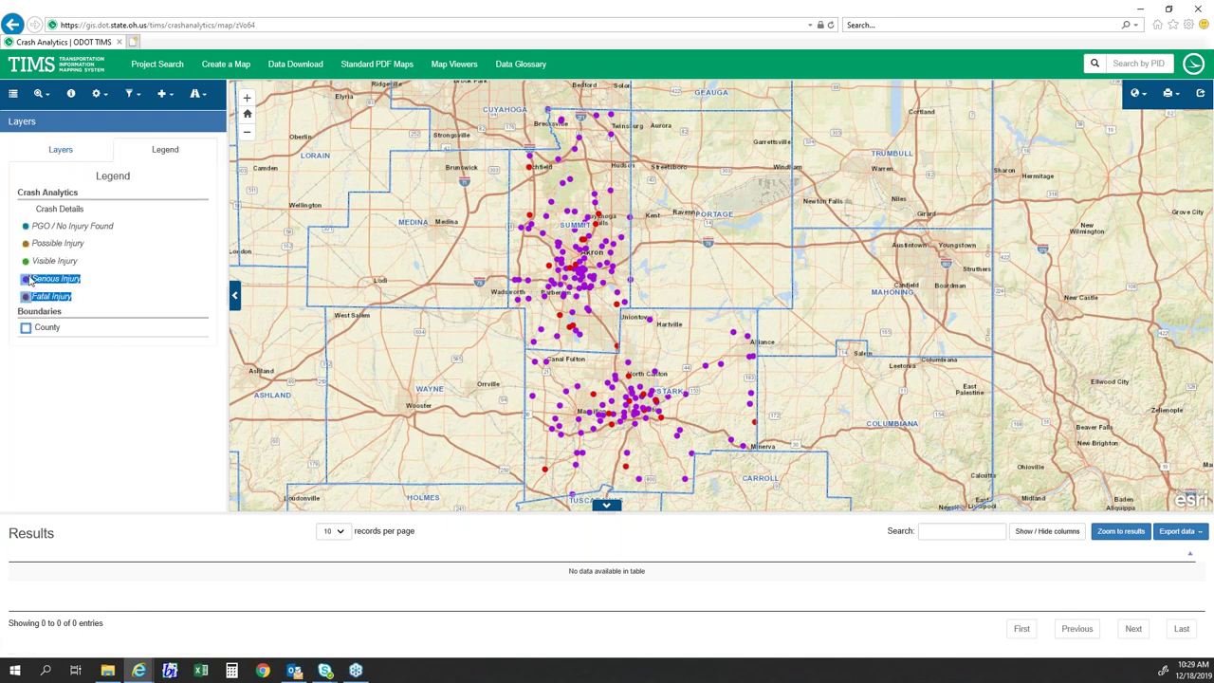
left_click(76, 306)
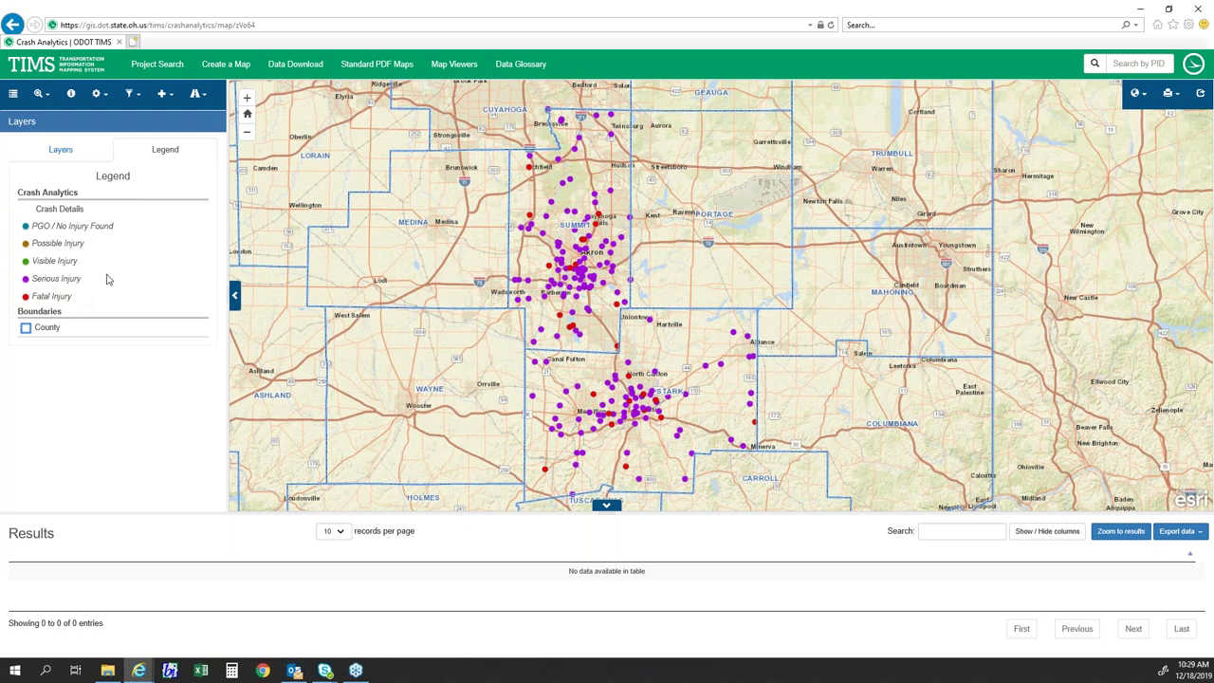
left_click_drag(77, 303, 71, 299)
left_click(92, 286)
left_click_drag(86, 284, 31, 282)
left_click(134, 285)
scroll(626, 375, "up", 1)
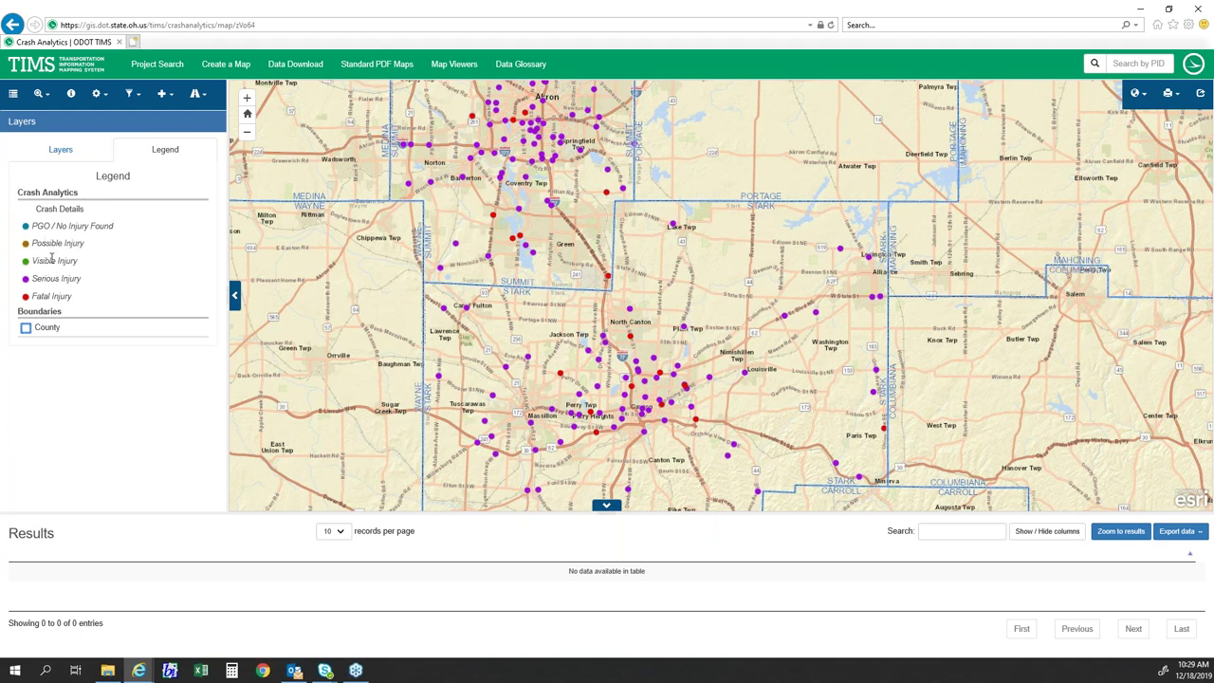
left_click(60, 151)
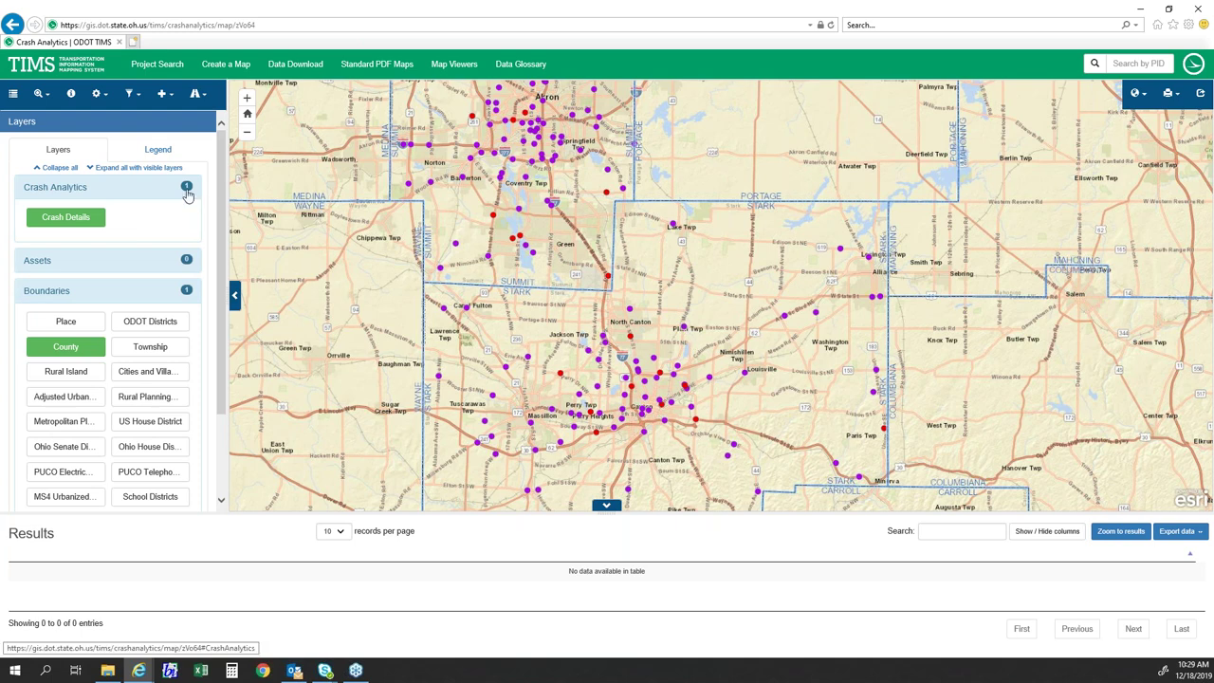
- Pan east and zoom in on the single crash point on Atlantic Blvd NE (US 62)
left_click(160, 152)
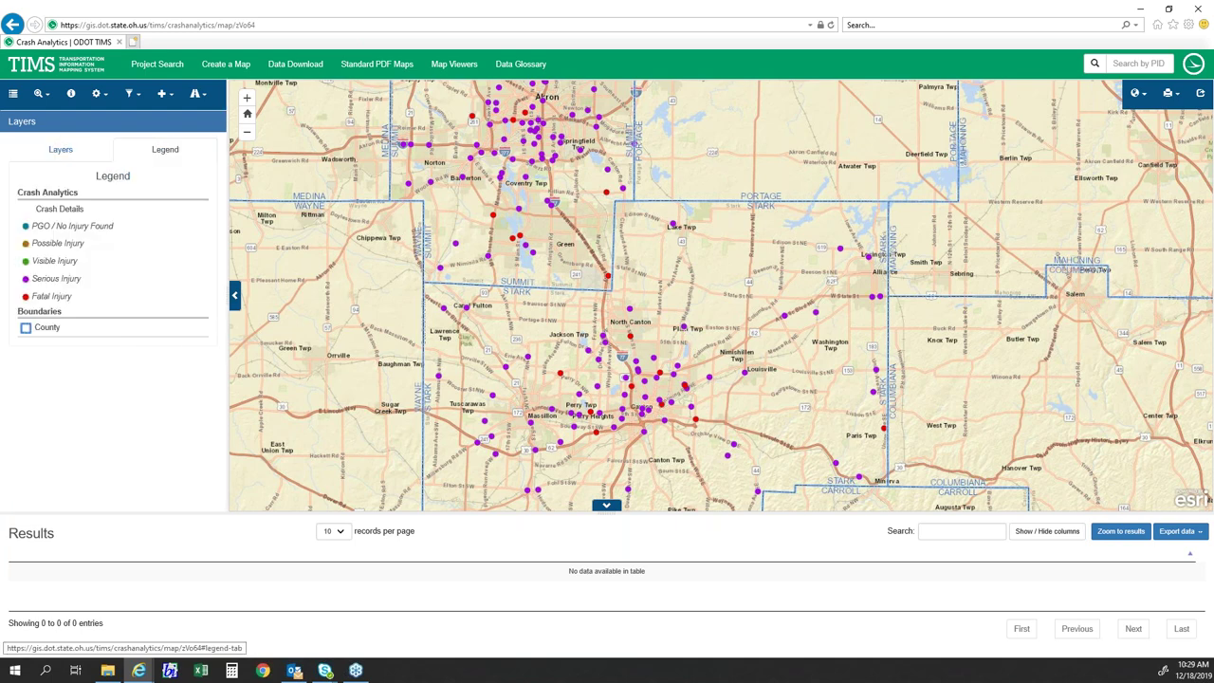
left_click(71, 154)
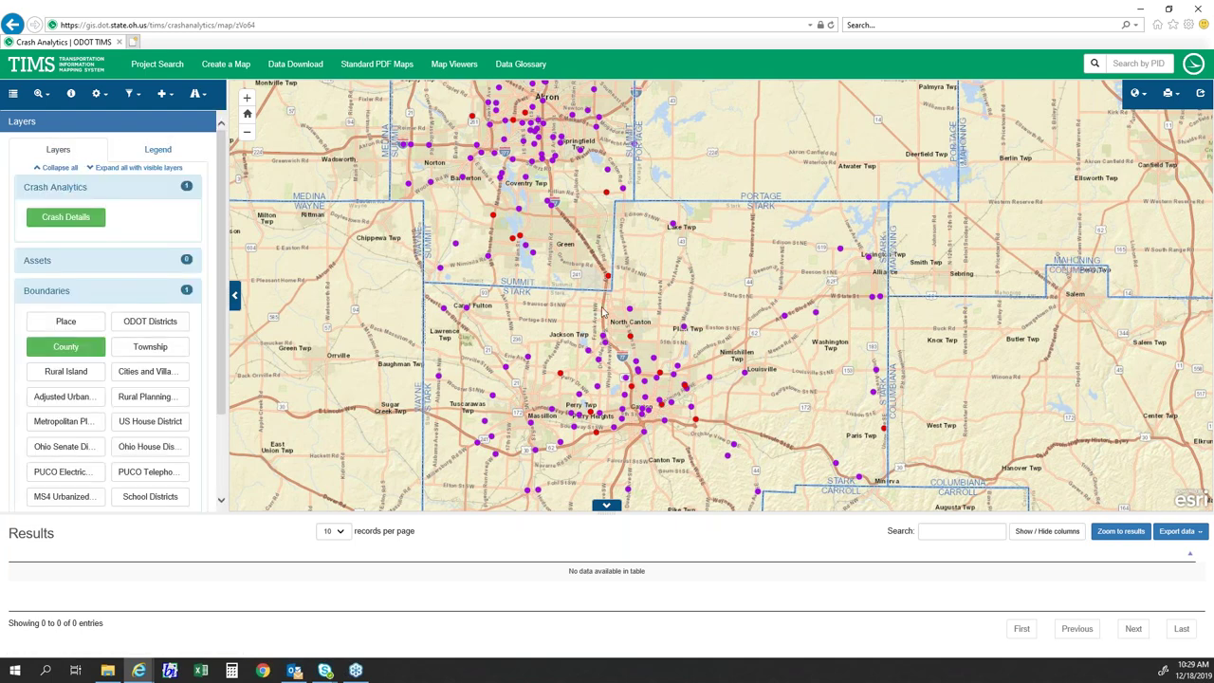
left_click_drag(628, 327, 571, 208)
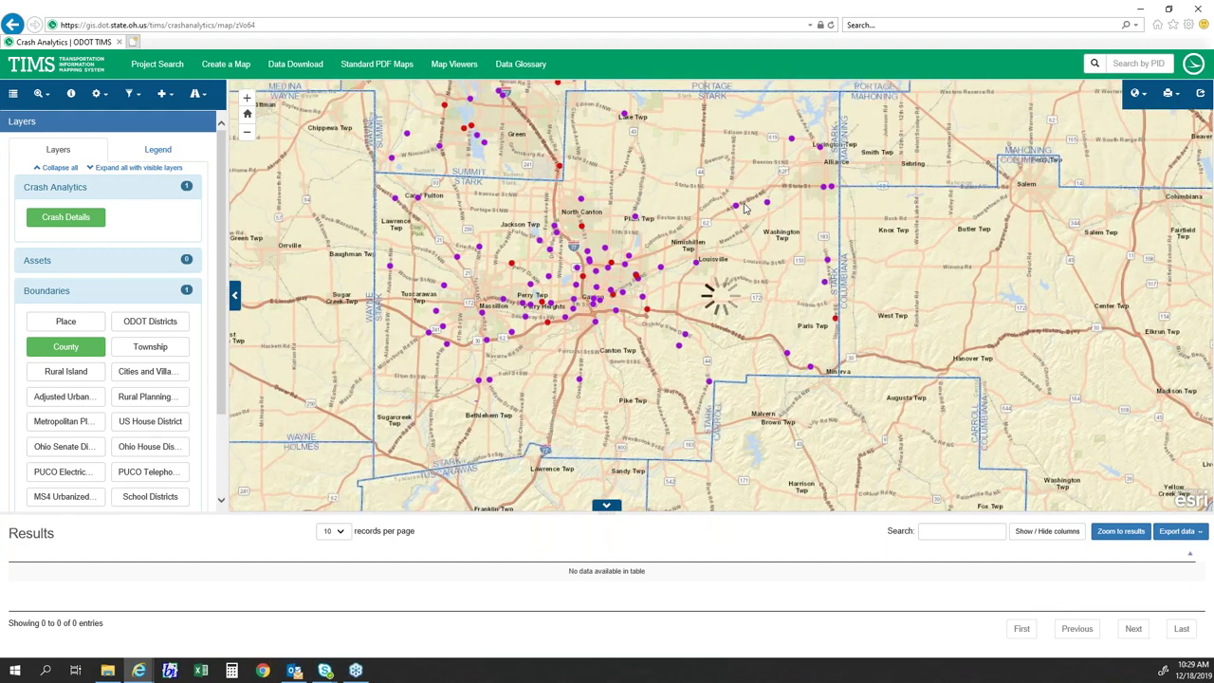
scroll(744, 206, "up", 1)
scroll(744, 206, "up", 3)
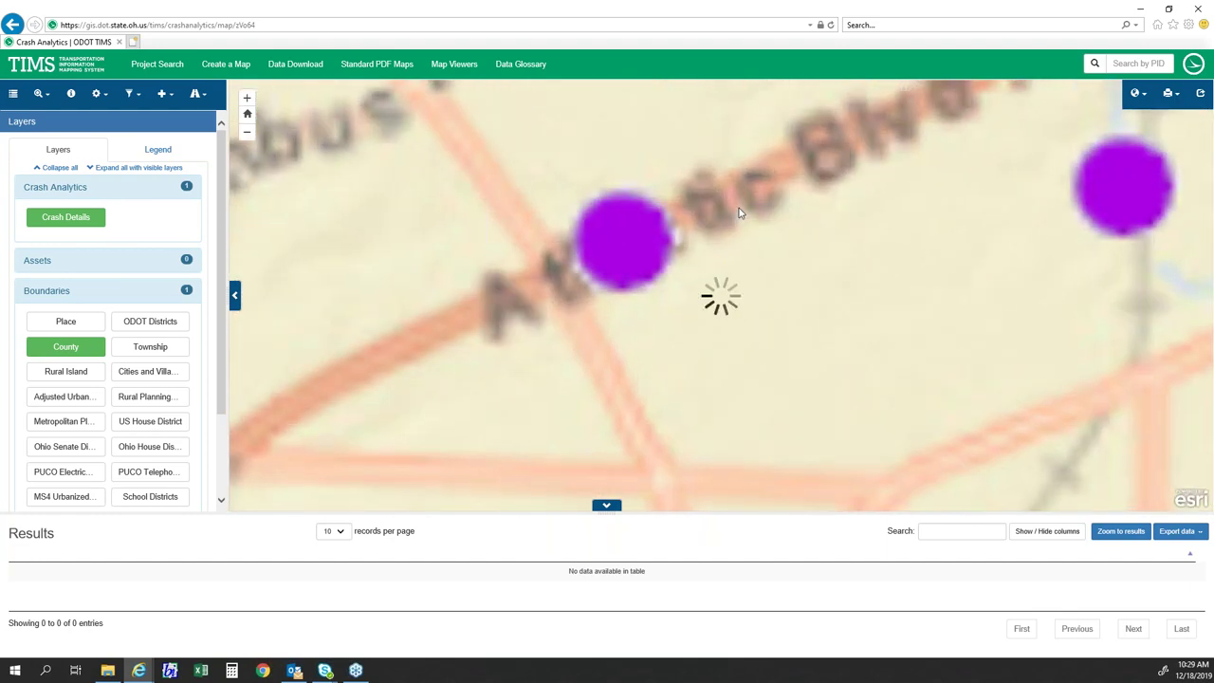
left_click_drag(676, 237, 660, 257)
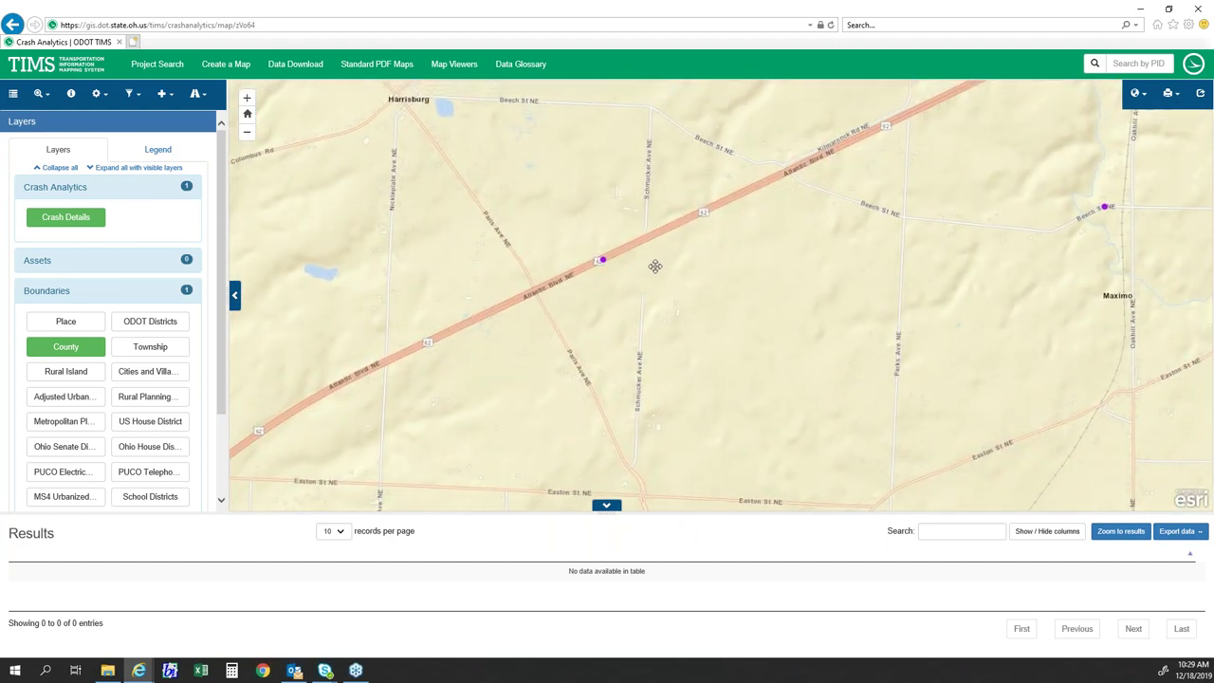
scroll(638, 259, "up", 2)
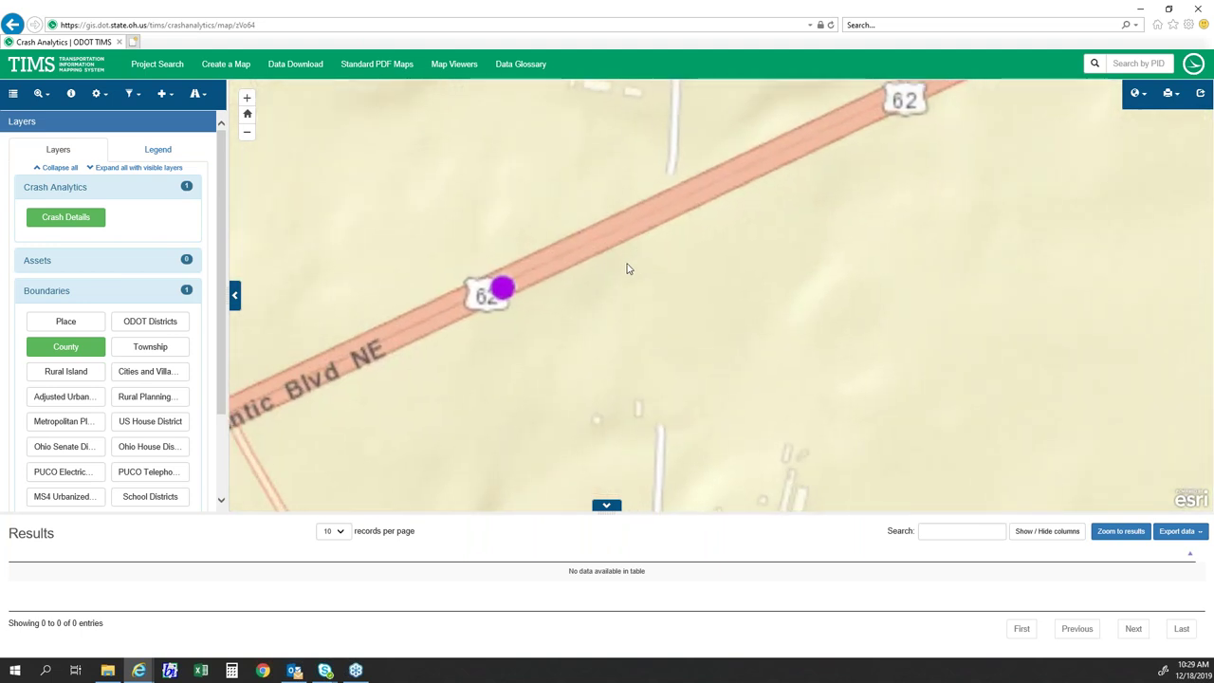
scroll(562, 316, "down", 2)
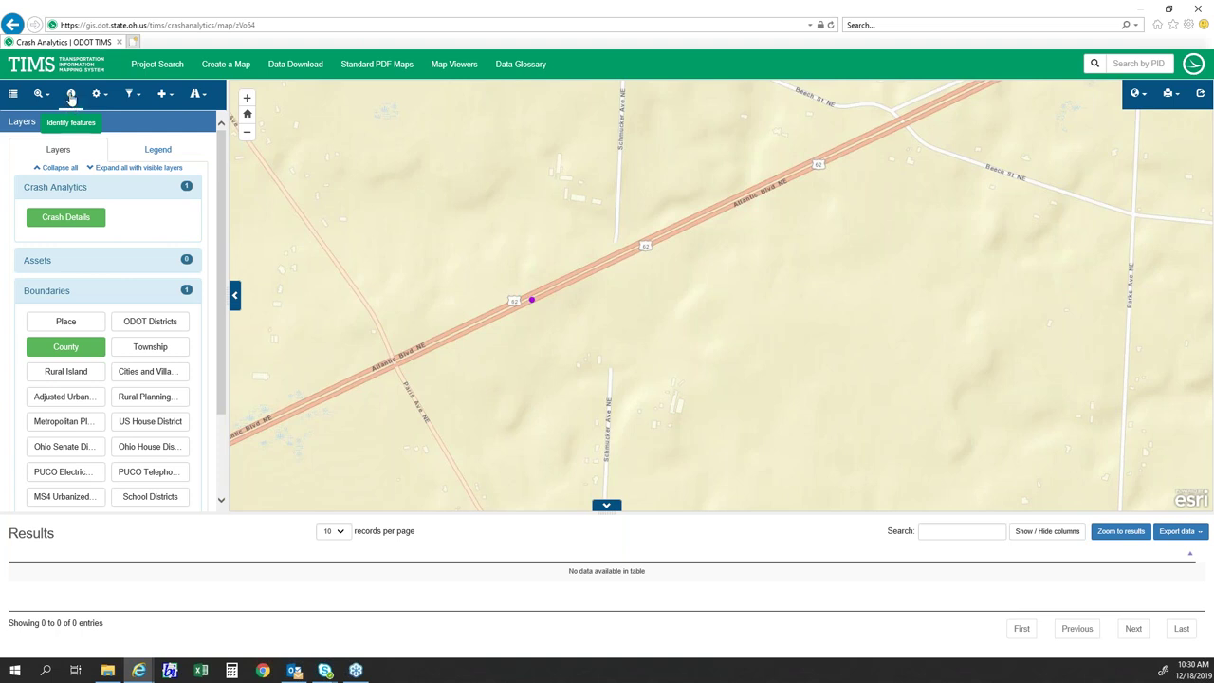
- Identify the Atlantic Blvd NE crash point and show its Crash Details record
left_click(72, 97)
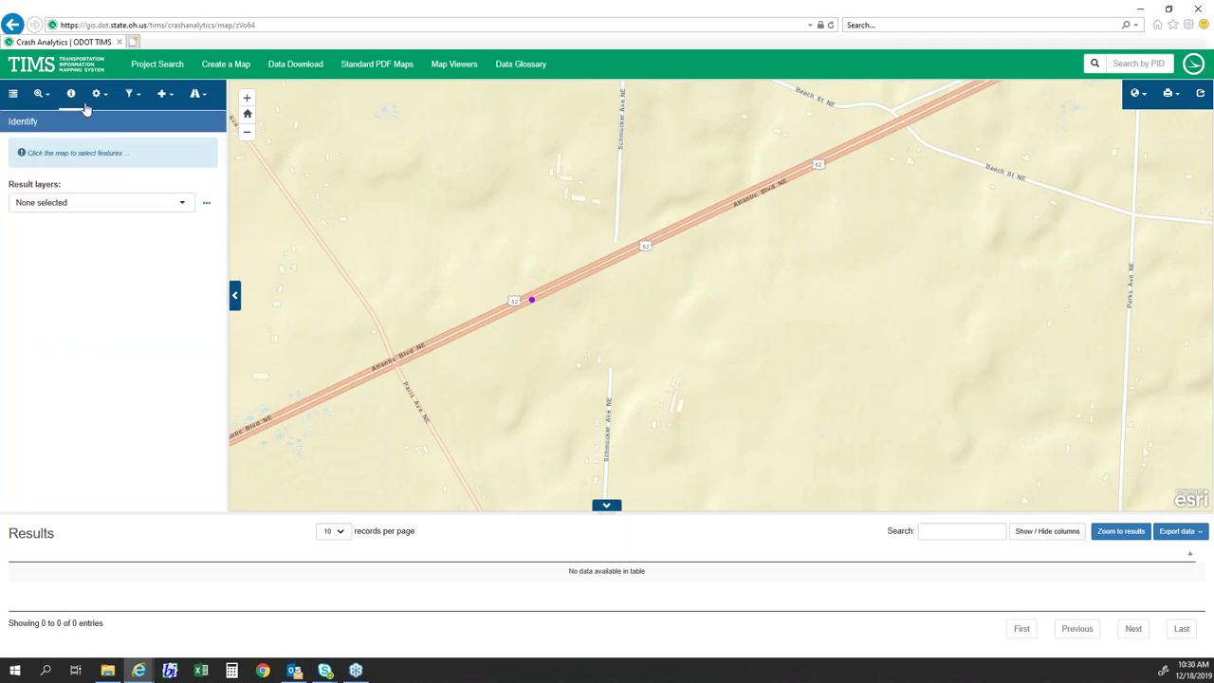
left_click(532, 298)
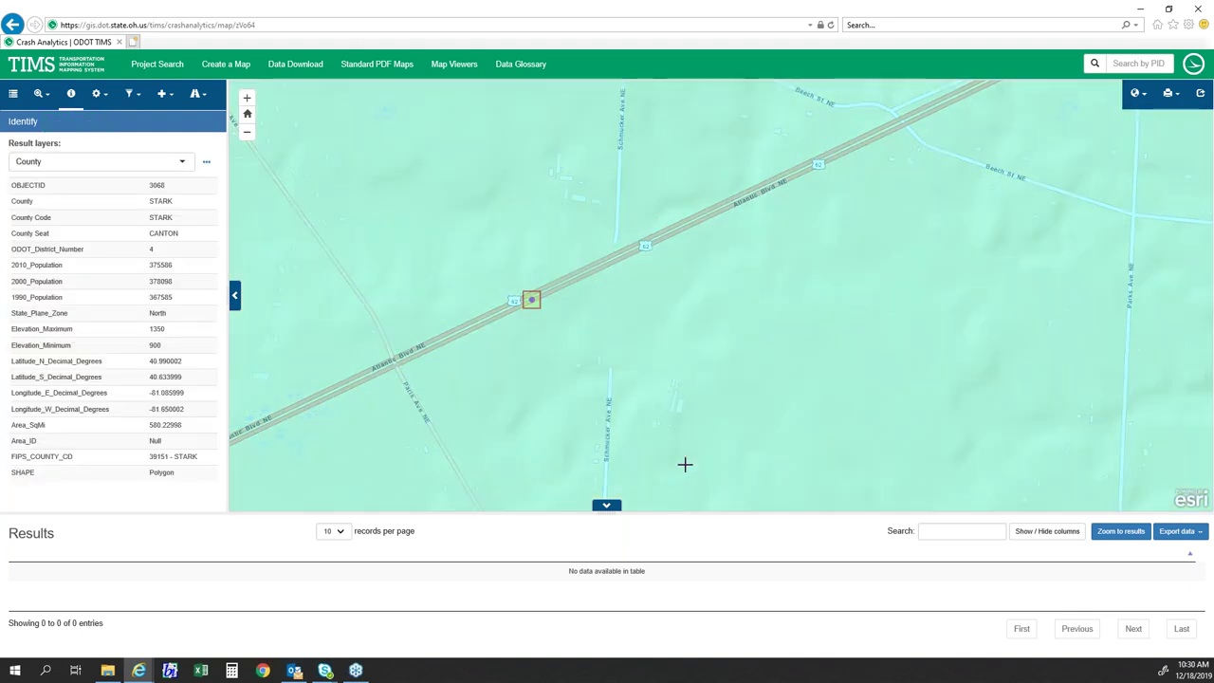
left_click(151, 167)
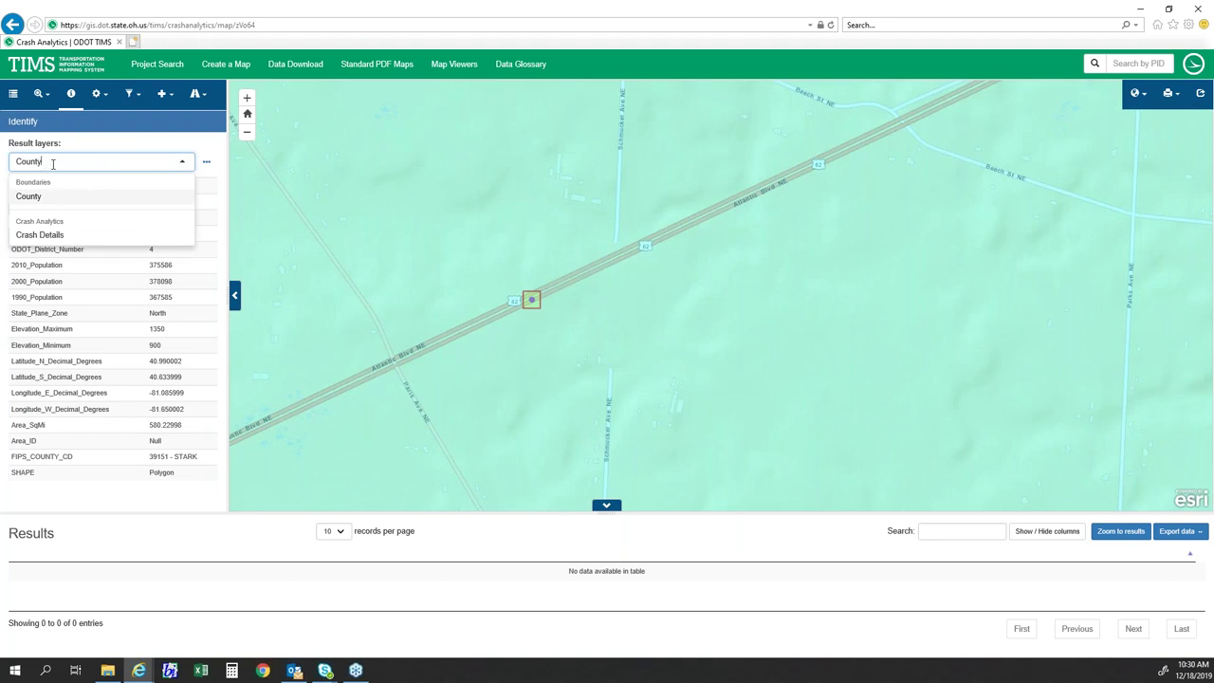
left_click(39, 237)
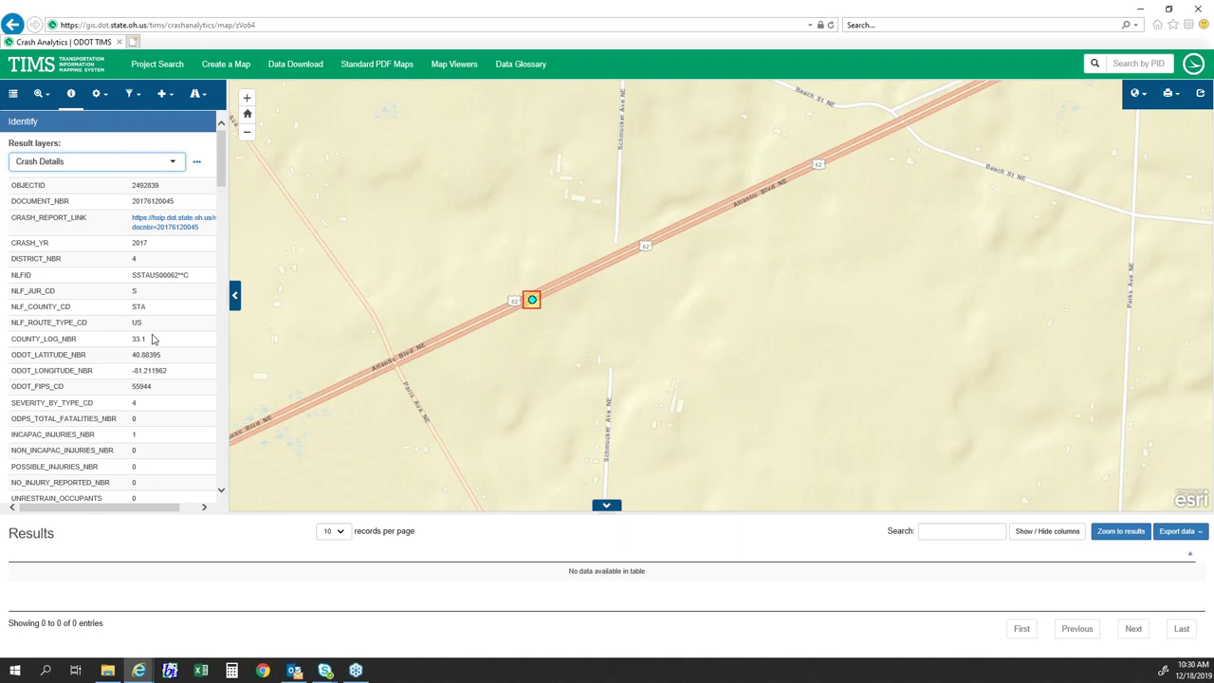
left_click_drag(143, 309, 168, 382)
left_click(154, 343)
left_click(167, 382)
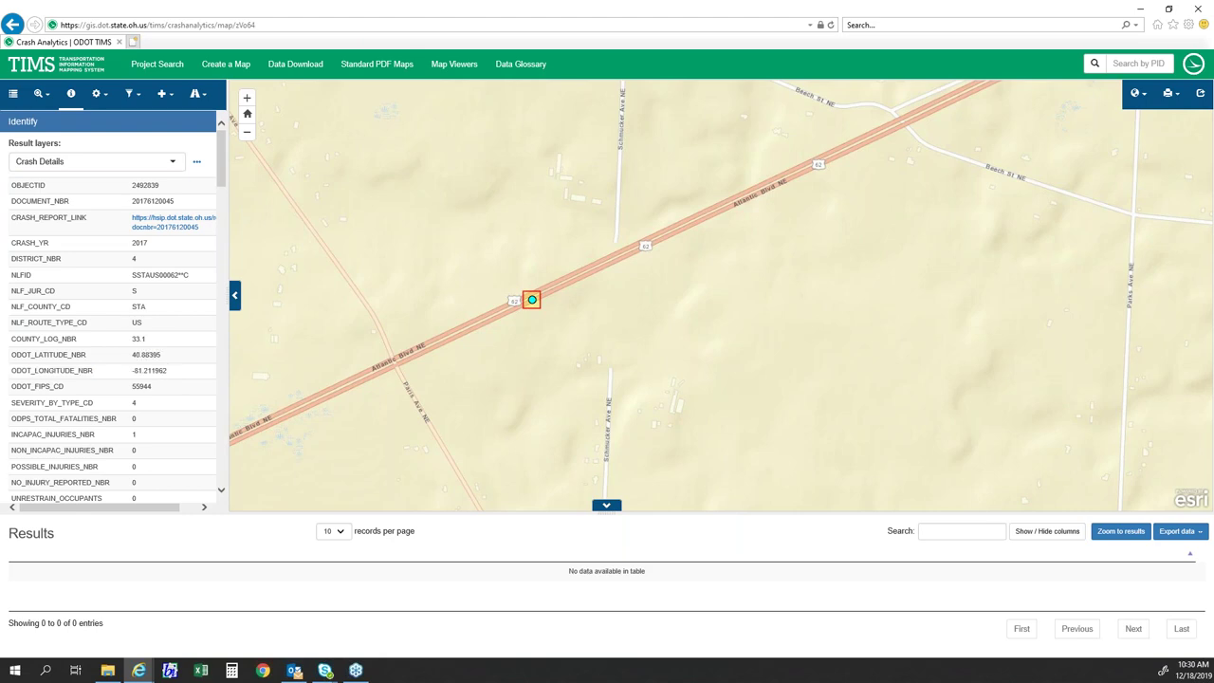
scroll(161, 361, "down", 10)
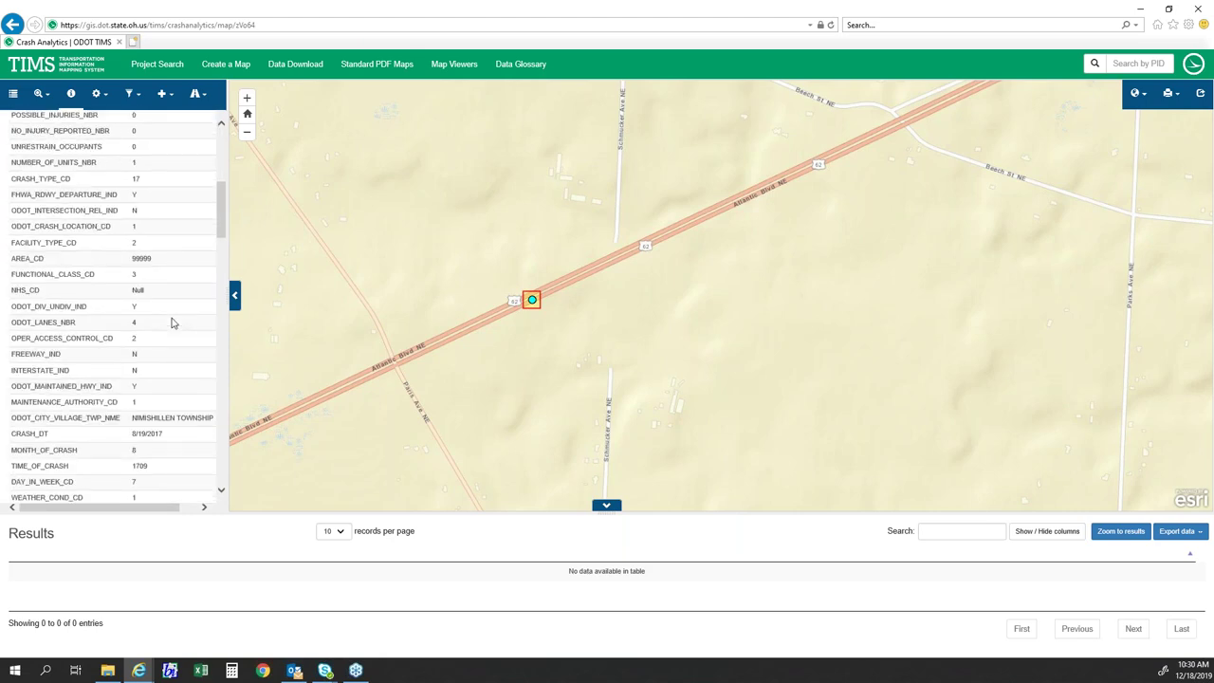
scroll(172, 322, "down", 8)
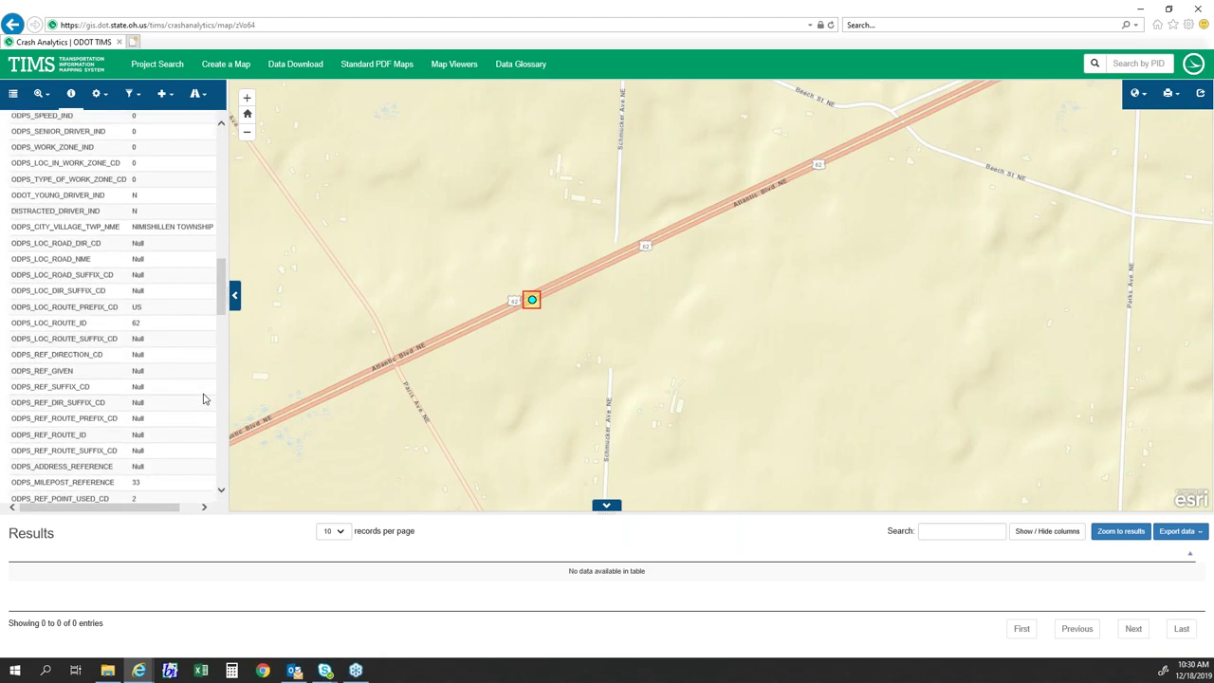
left_click_drag(218, 316, 217, 152)
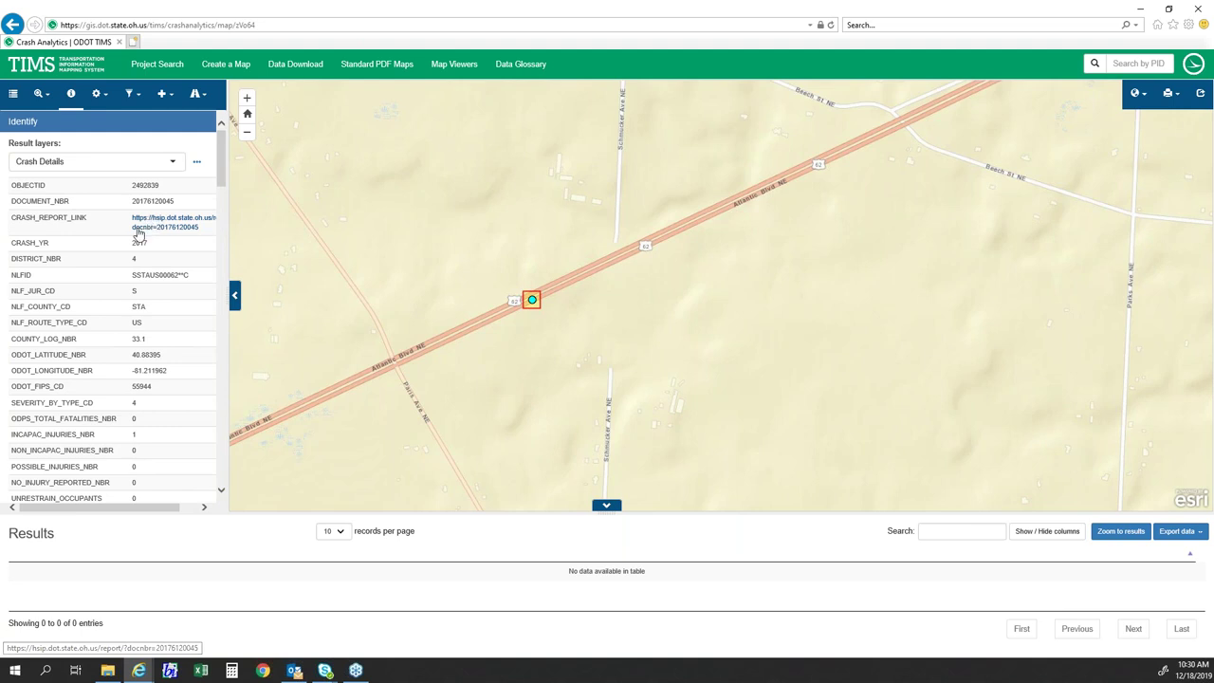
left_click_drag(38, 218, 103, 215)
left_click(95, 233)
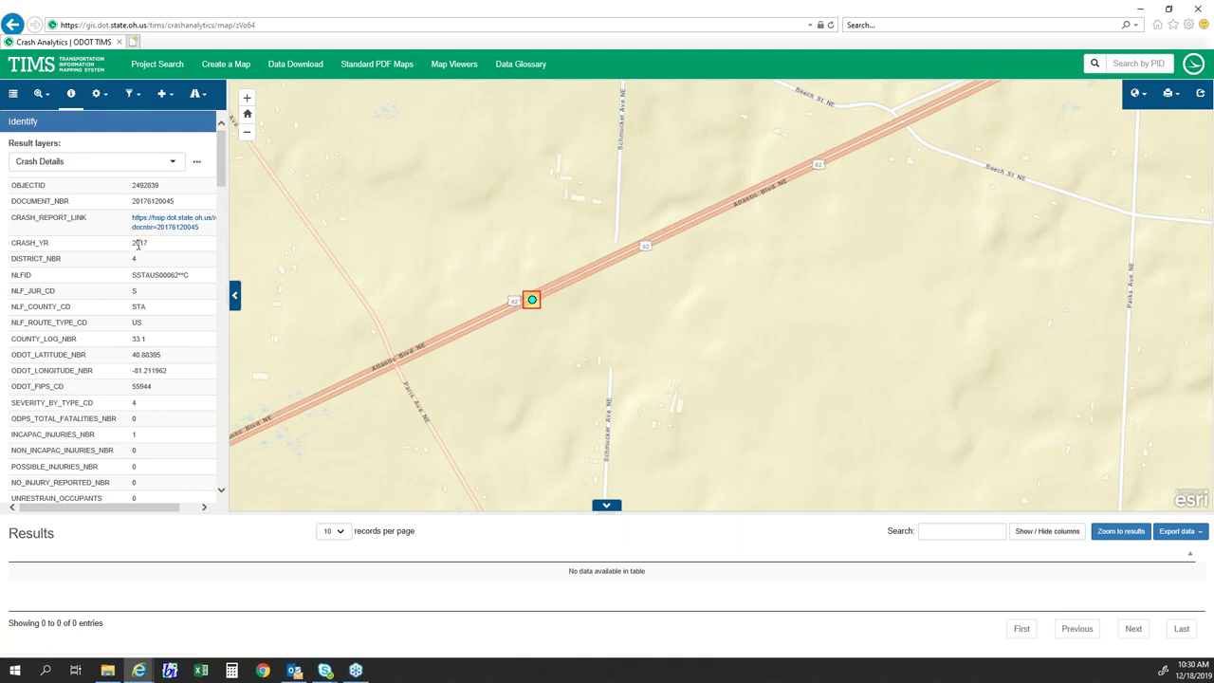
left_click(163, 224)
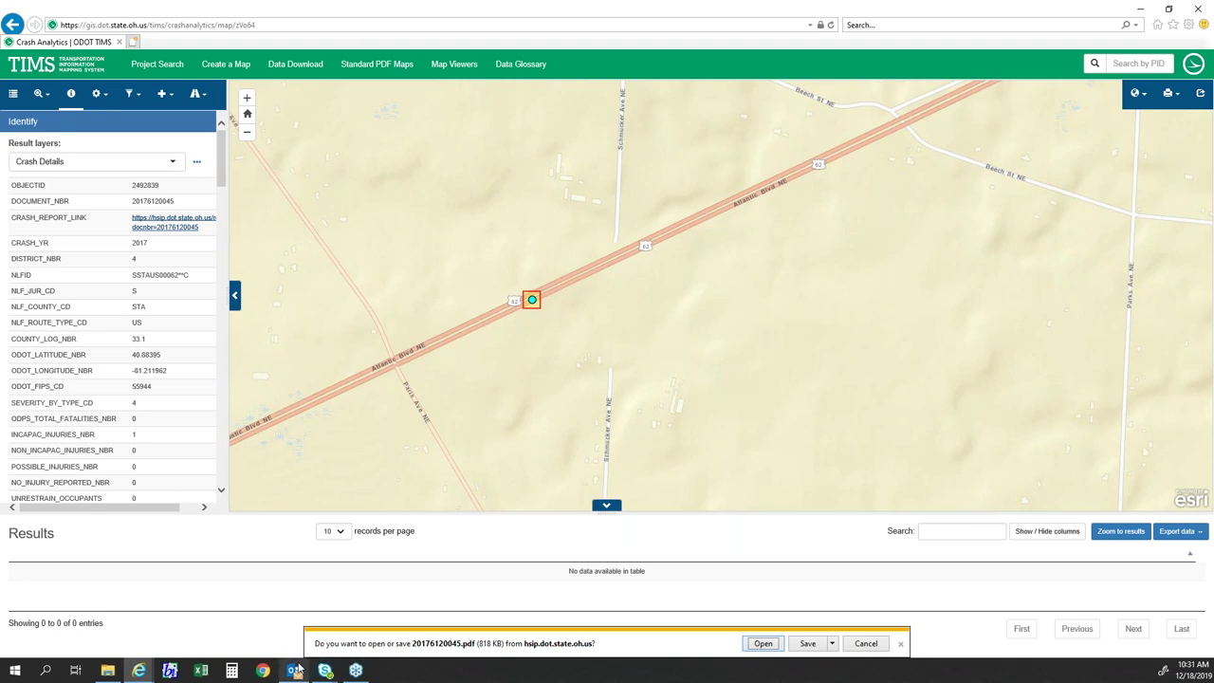
- Zoom the map out and back in around the Atlantic Blvd crash toward Alliance
left_click_drag(221, 148, 221, 168)
scroll(221, 168, "up", 3)
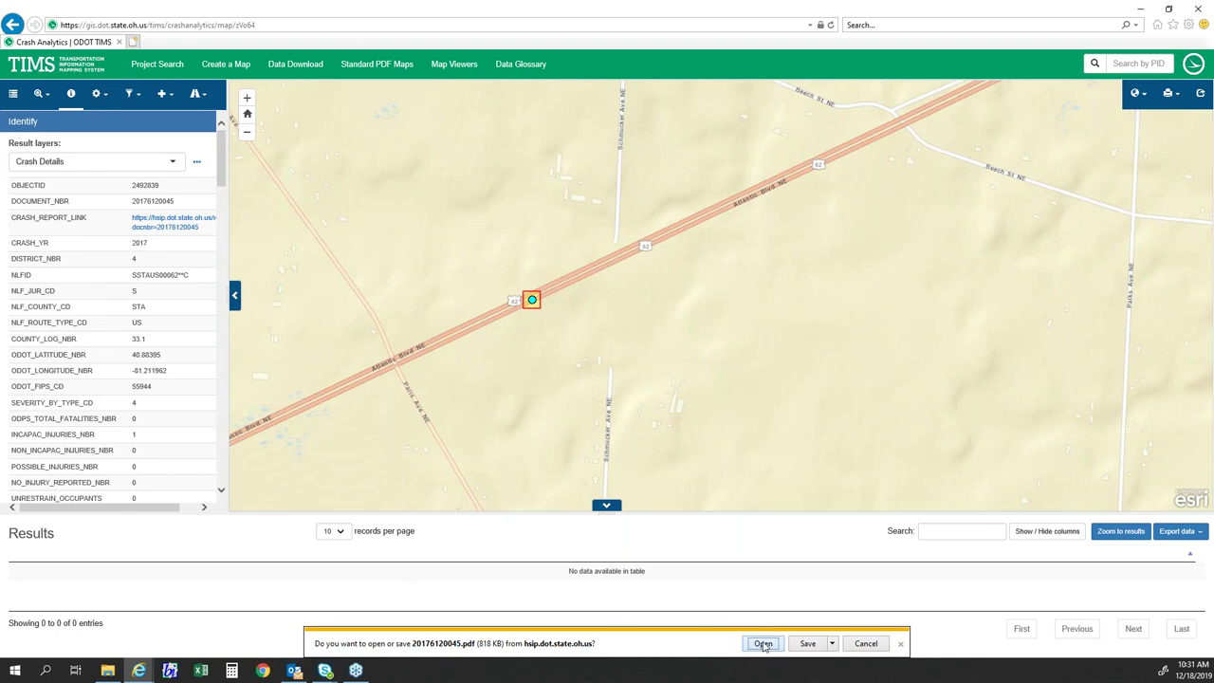
left_click_drag(222, 173, 225, 128)
scroll(433, 326, "down", 2)
scroll(434, 322, "down", 2)
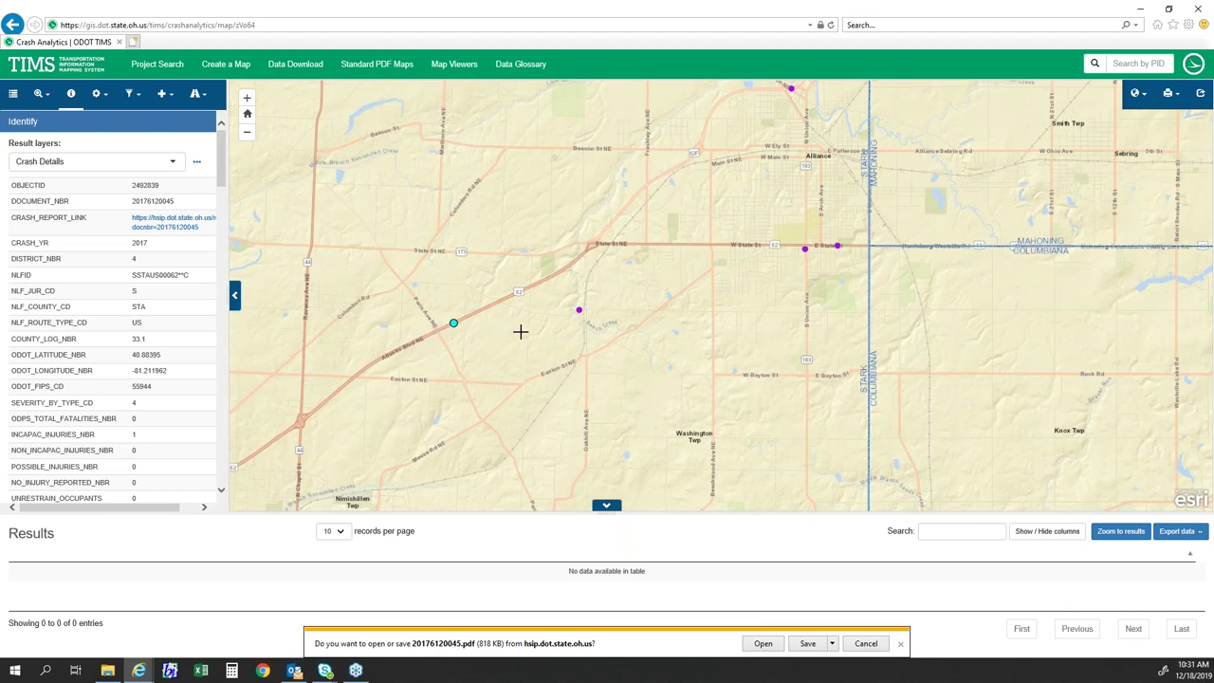
scroll(519, 331, "up", 1)
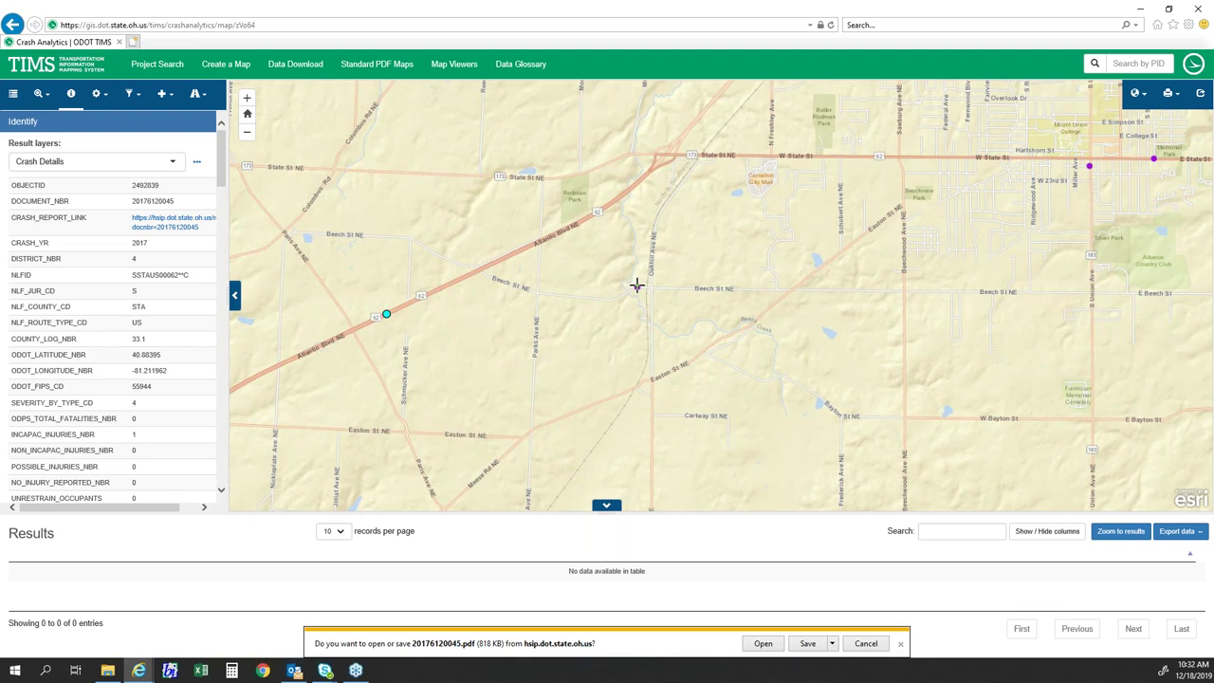
- Identify the 2016 incapacitating-injury crash point near Beech St NE, then zoom the map out
left_click(71, 99)
left_click(636, 287)
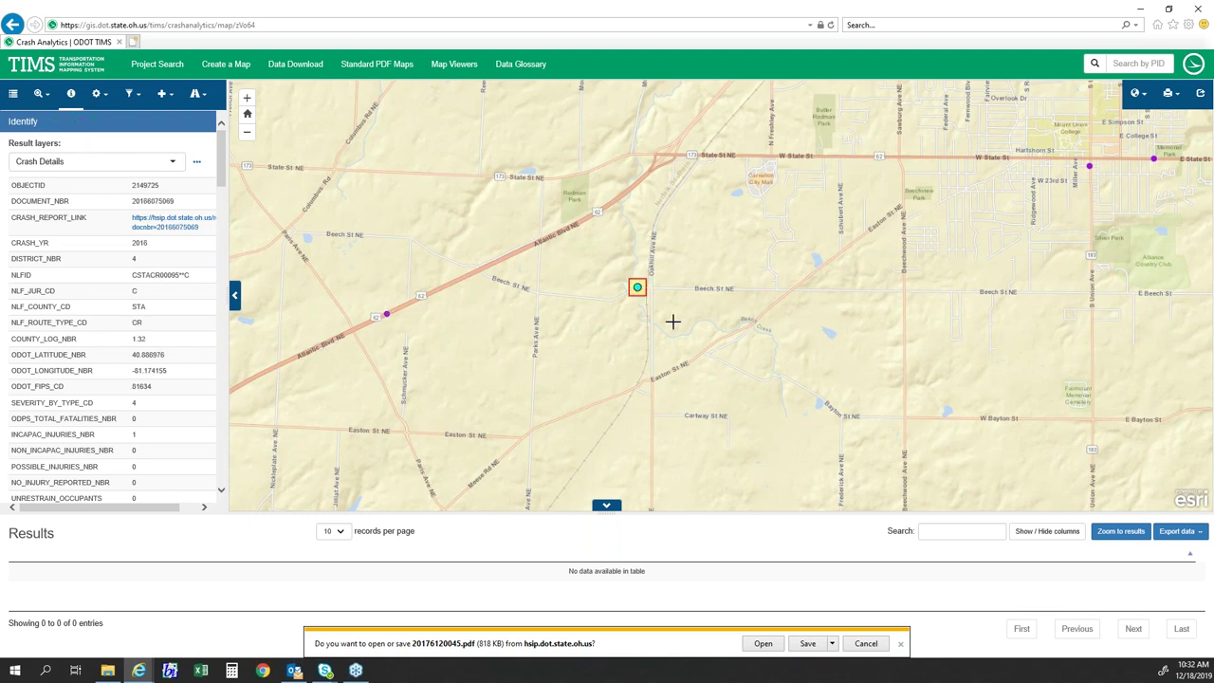
left_click(173, 226)
scroll(557, 280, "down", 1)
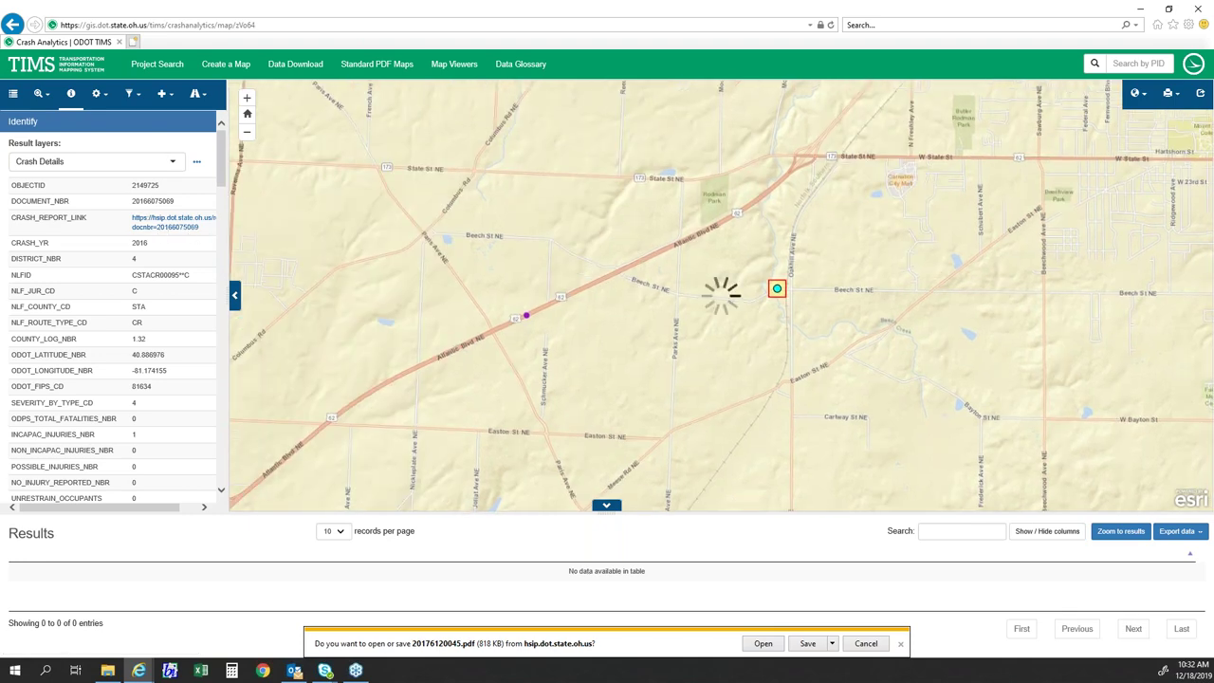
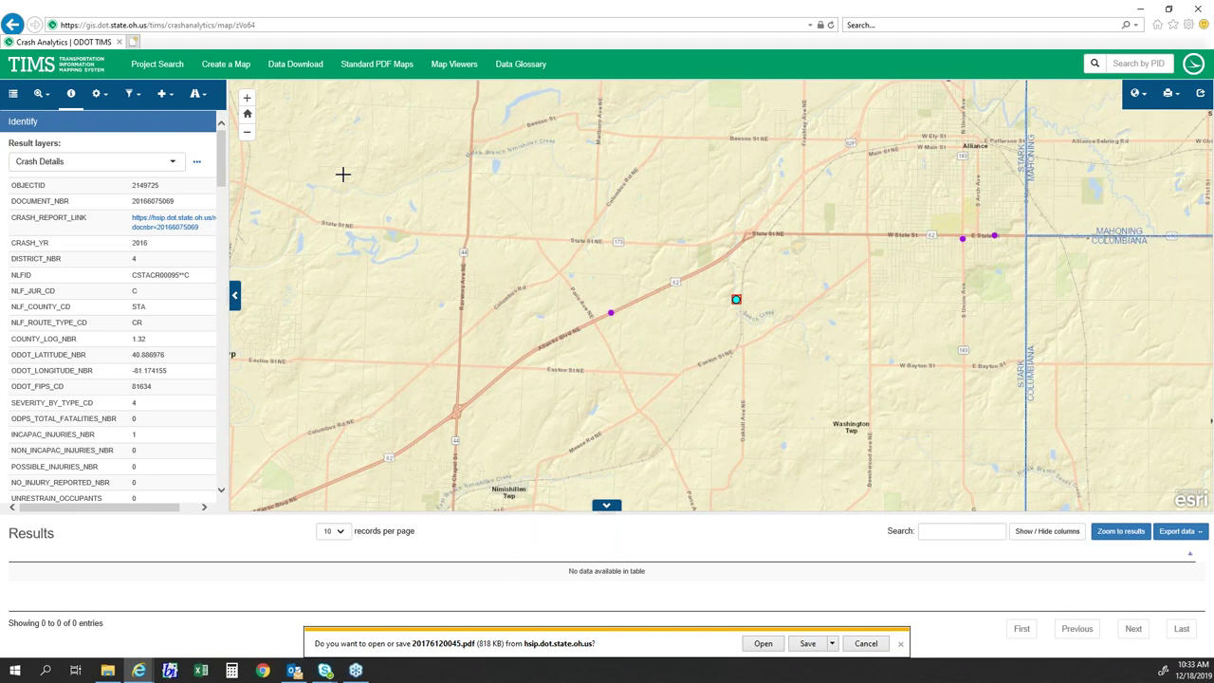
- Inspect the NLFID value and the STA county code in the crash details
scroll(621, 332, "up", 1)
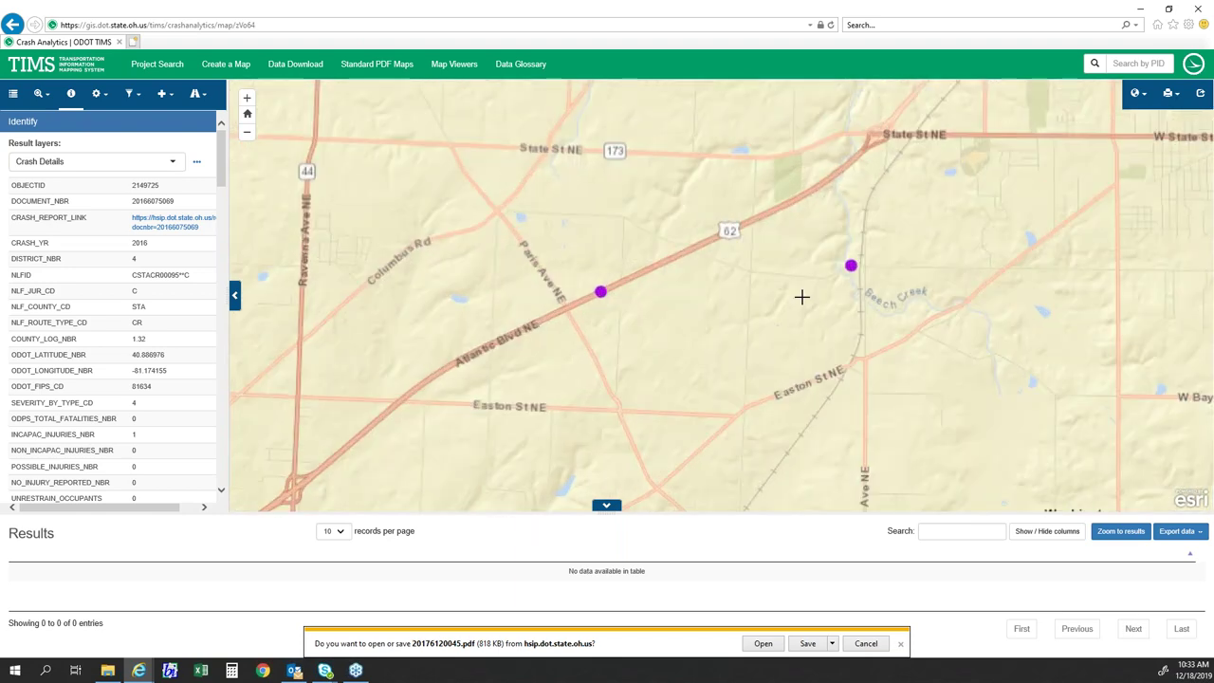
scroll(702, 308, "up", 3)
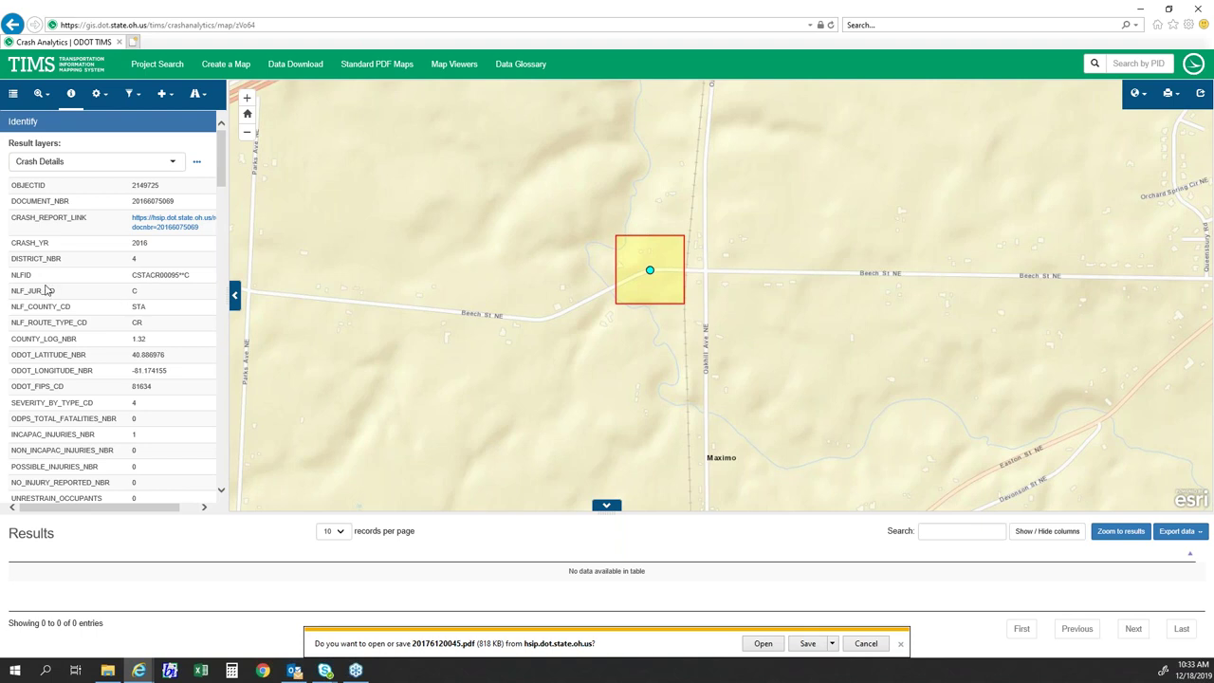
left_click_drag(194, 278, 132, 276)
left_click_drag(132, 275, 190, 276)
left_click(186, 278)
double_click(141, 306)
left_click(147, 316)
double_click(139, 307)
left_click(149, 317)
- Examine the CR route type, the CSTACR prefix and the 95 digits of the NLFID
double_click(145, 328)
left_click(162, 275)
left_click_drag(171, 275, 179, 275)
left_click_drag(132, 275, 190, 276)
left_click(163, 297)
left_click_drag(193, 276, 134, 277)
left_click(145, 298)
scroll(357, 326, "down", 1)
scroll(357, 326, "down", 1)
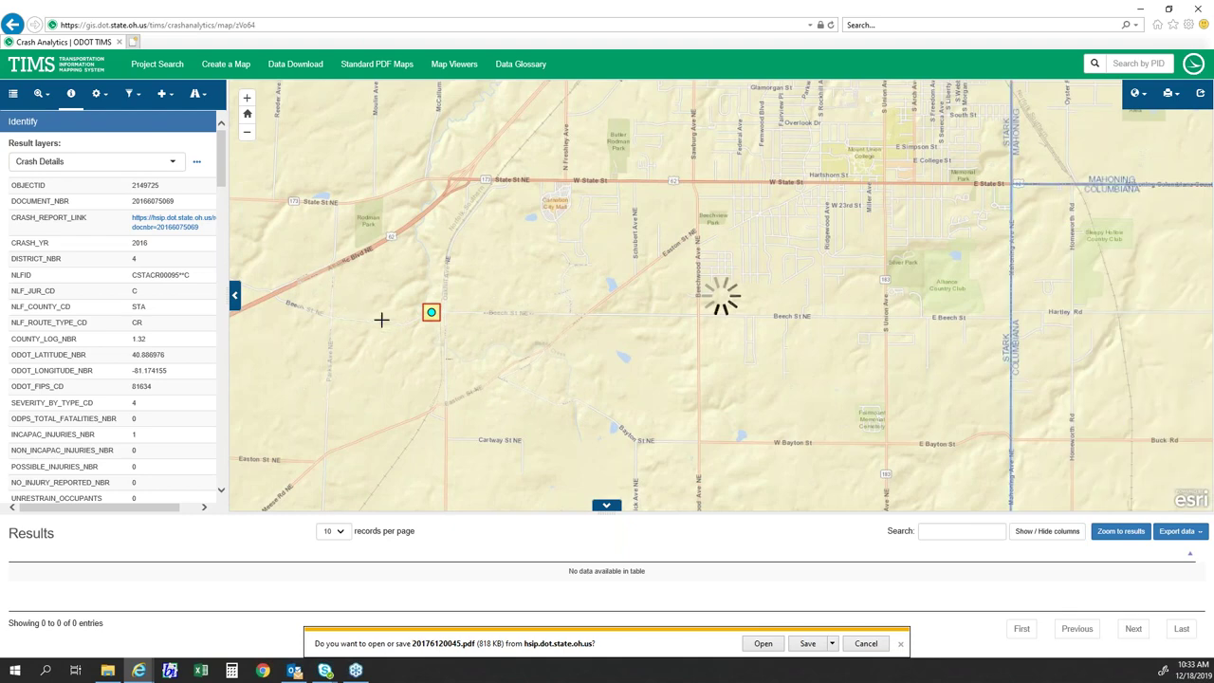
scroll(373, 308, "up", 1)
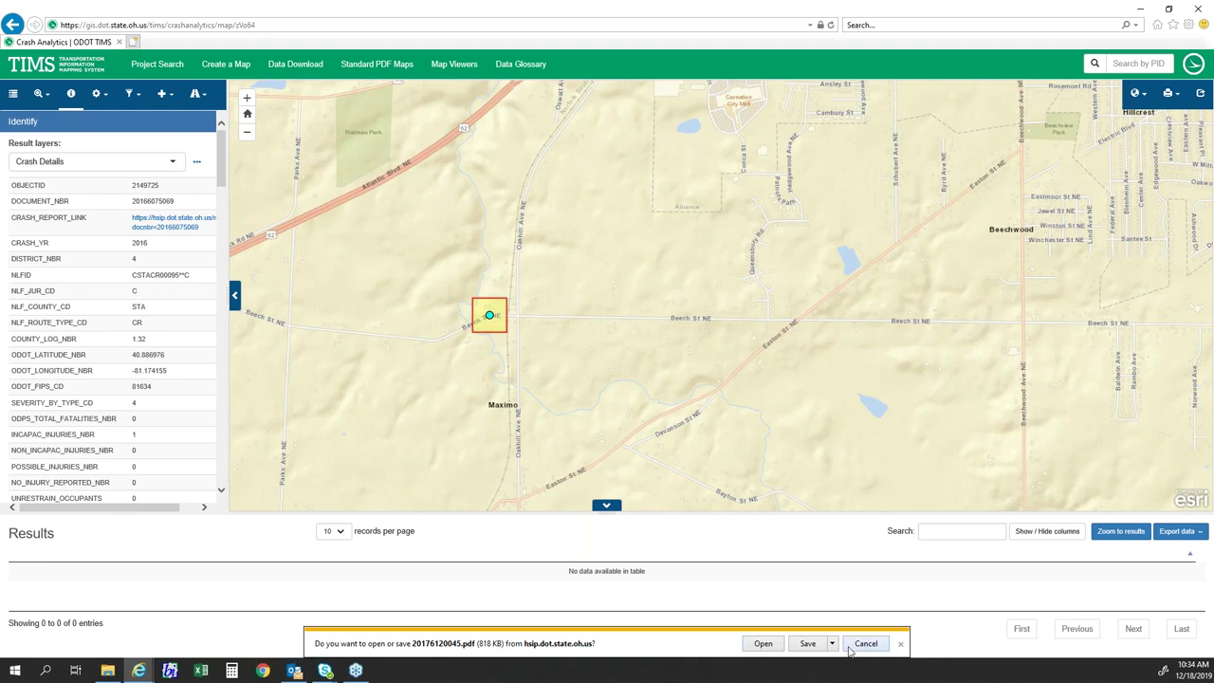
- Dismiss the PDF download prompt and go from the TIMS home page to Crash Data Search
left_click(900, 644)
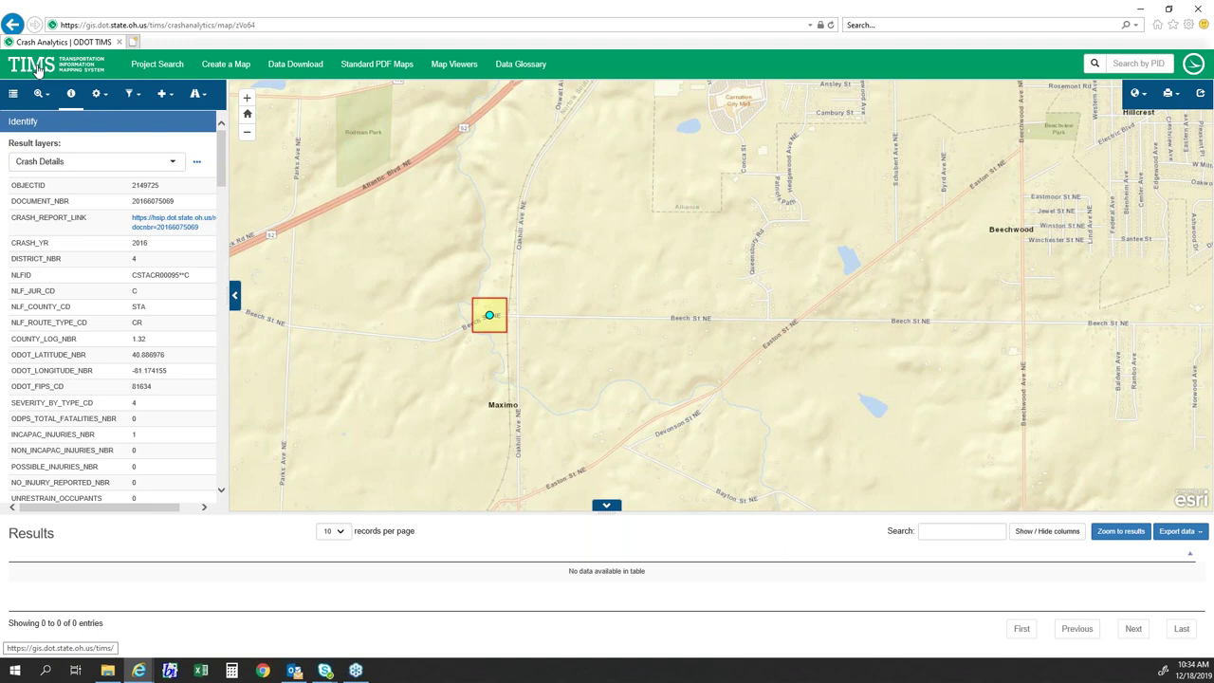
left_click_drag(333, 291, 445, 306)
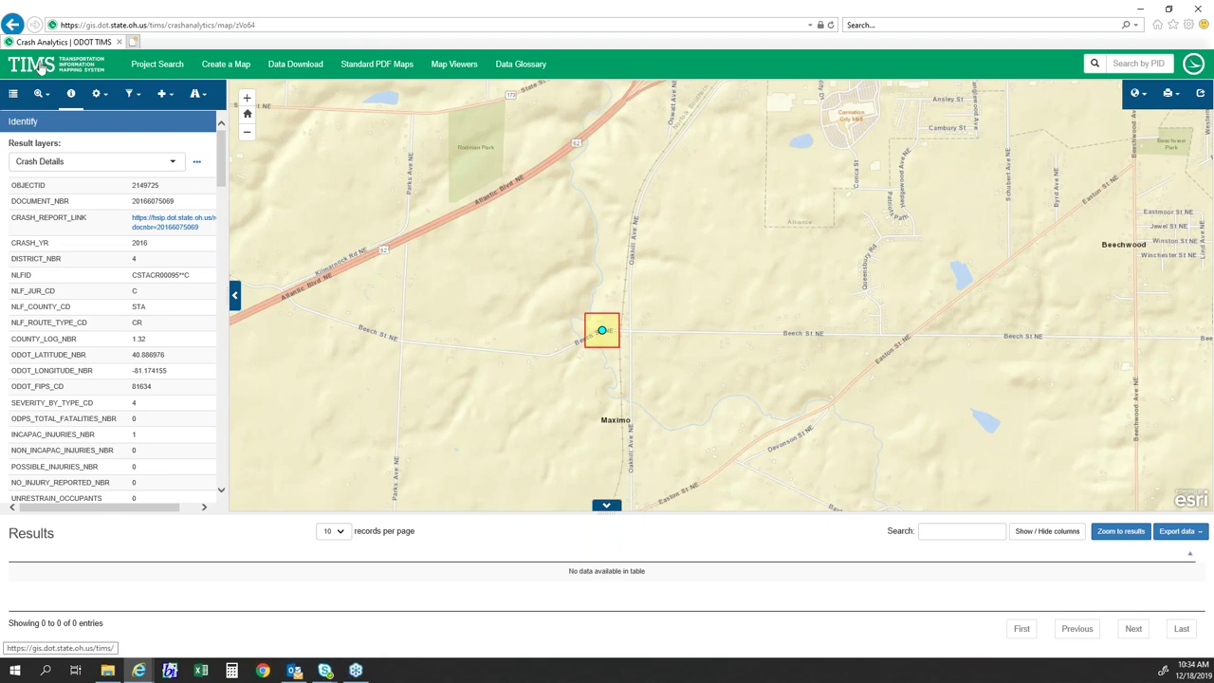
left_click(43, 63)
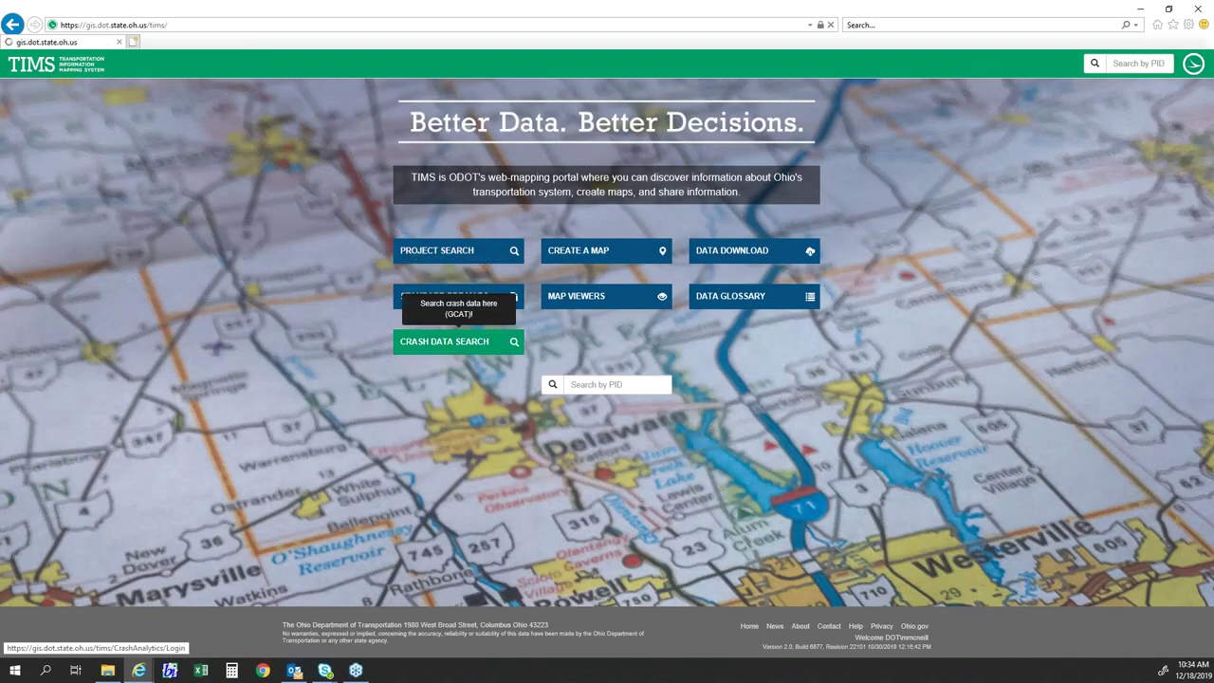
left_click(438, 350)
- Filter crashes to 2016–2018 with Incapacitating and Fatal severity and send them to the map
left_click(334, 214)
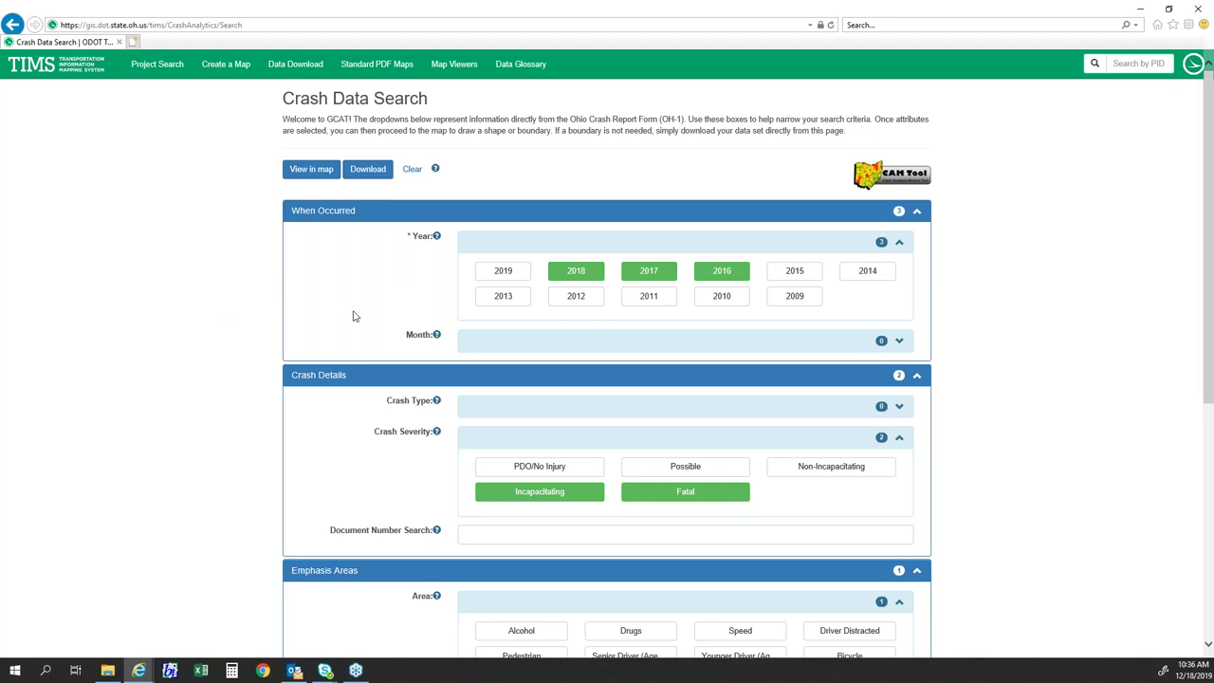
scroll(282, 355, "down", 4)
scroll(288, 399, "up", 4)
left_click(313, 174)
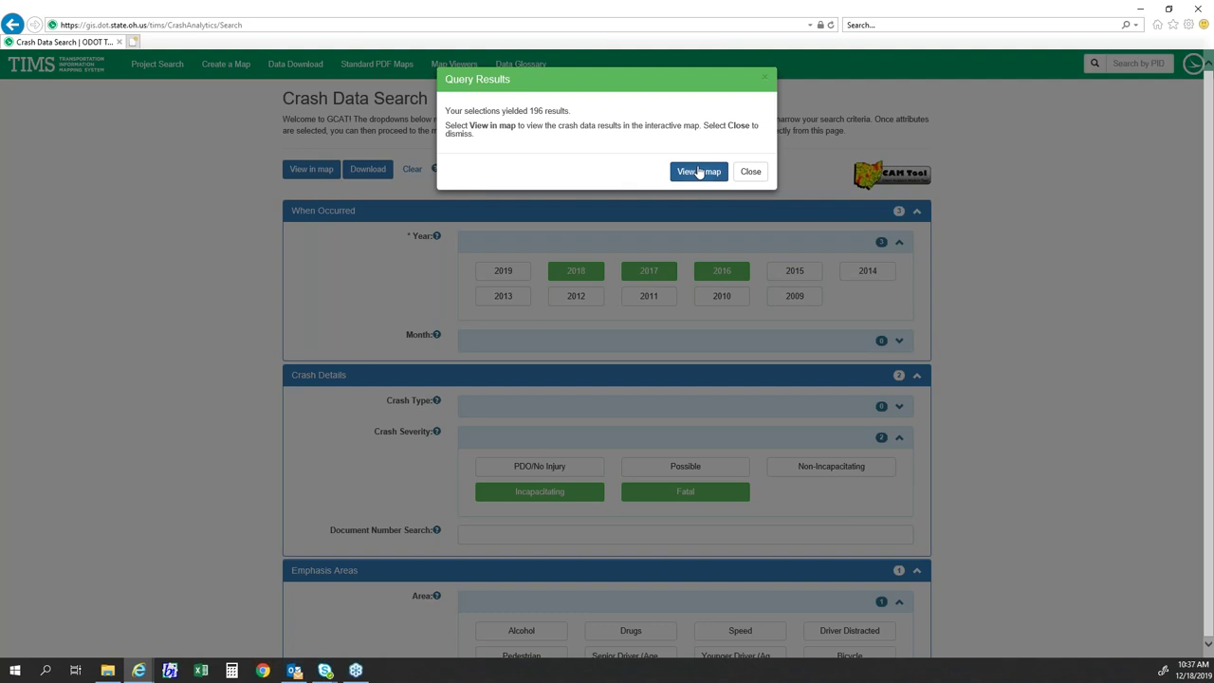
- Load the search results on the map and turn on the County boundary layer
left_click(699, 172)
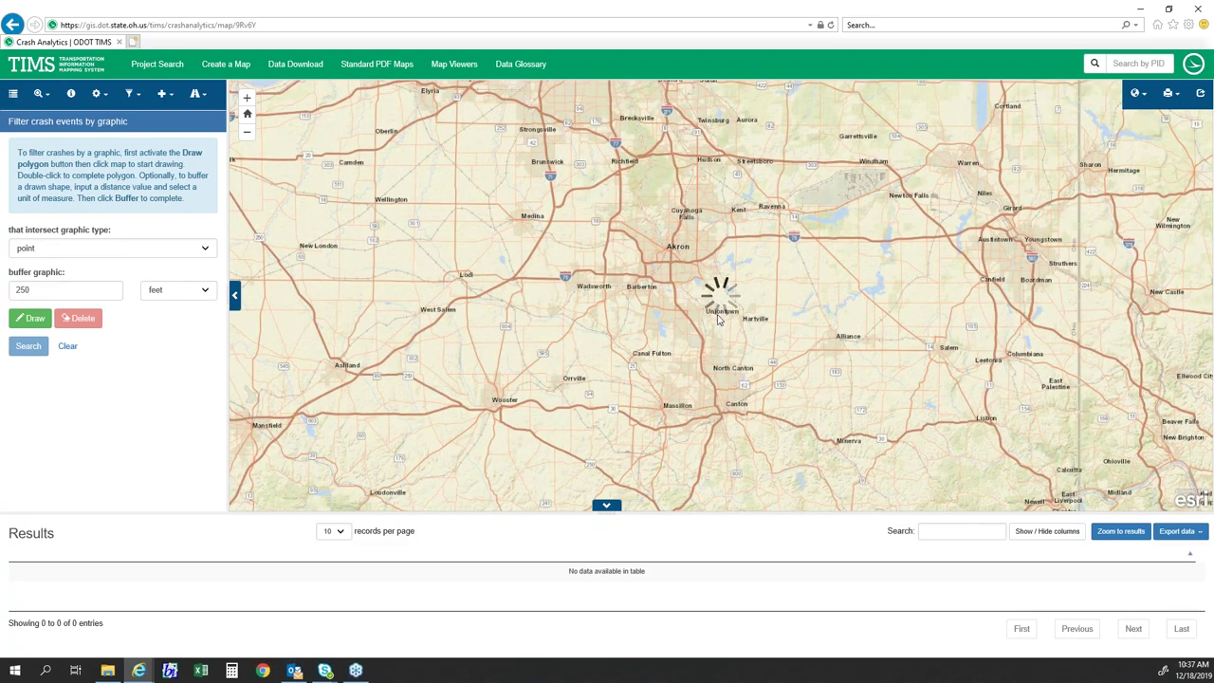
left_click(13, 93)
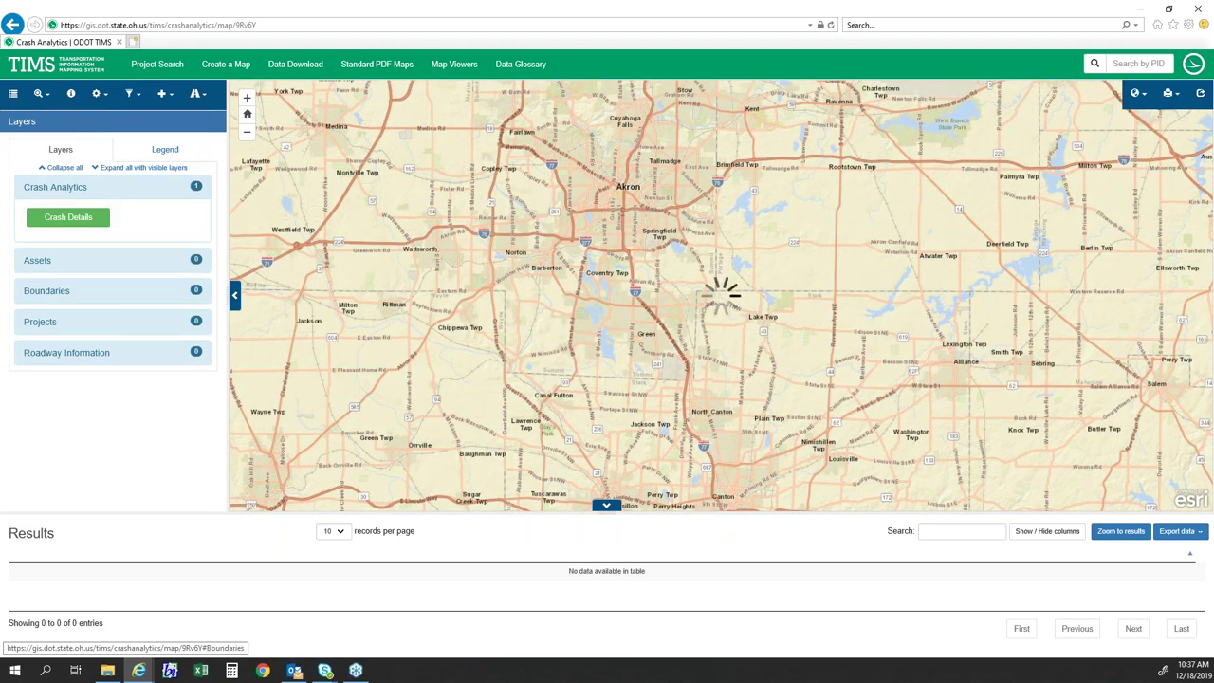
left_click(46, 290)
left_click(75, 346)
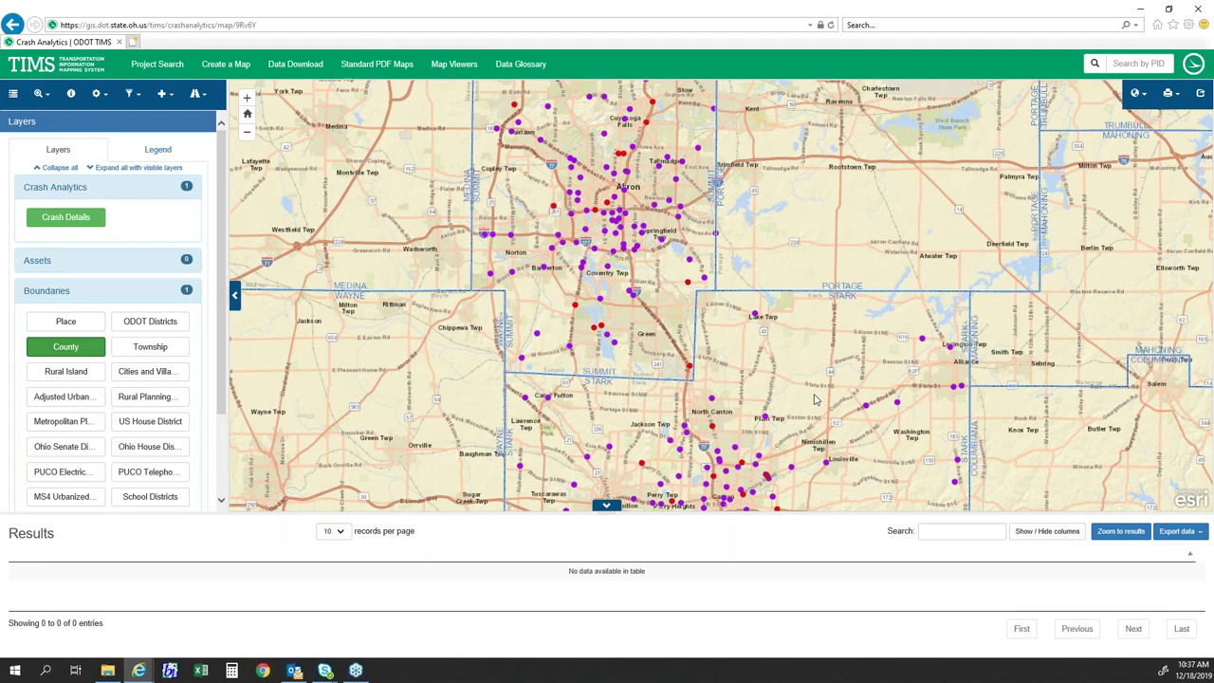
- Zoom into northeast Canton, centering the crashes near Mahoning Rd NE
left_click_drag(814, 399, 709, 282)
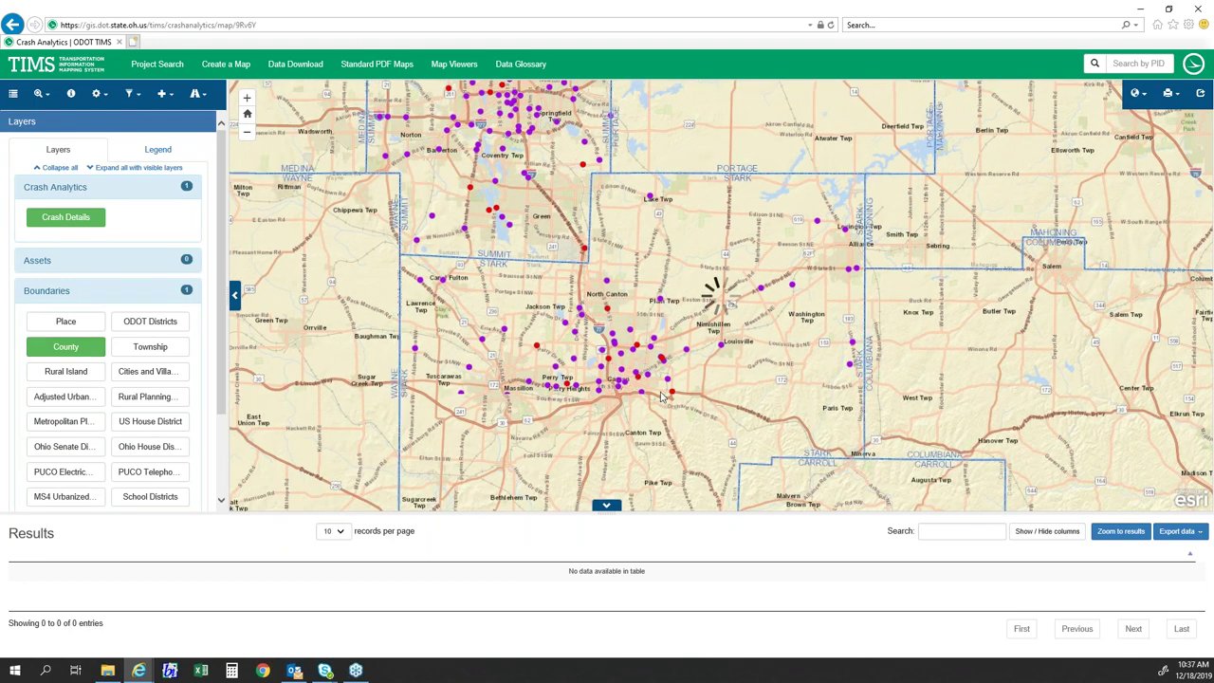
scroll(662, 396, "up", 3)
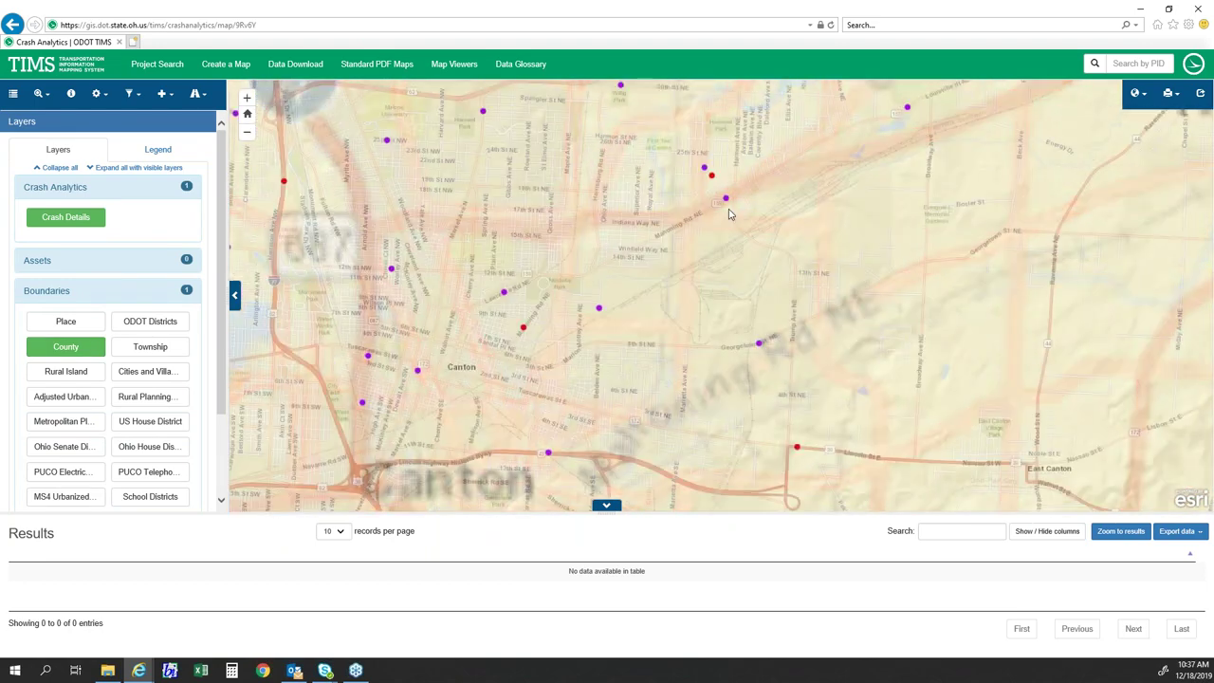
left_click_drag(729, 214, 680, 280)
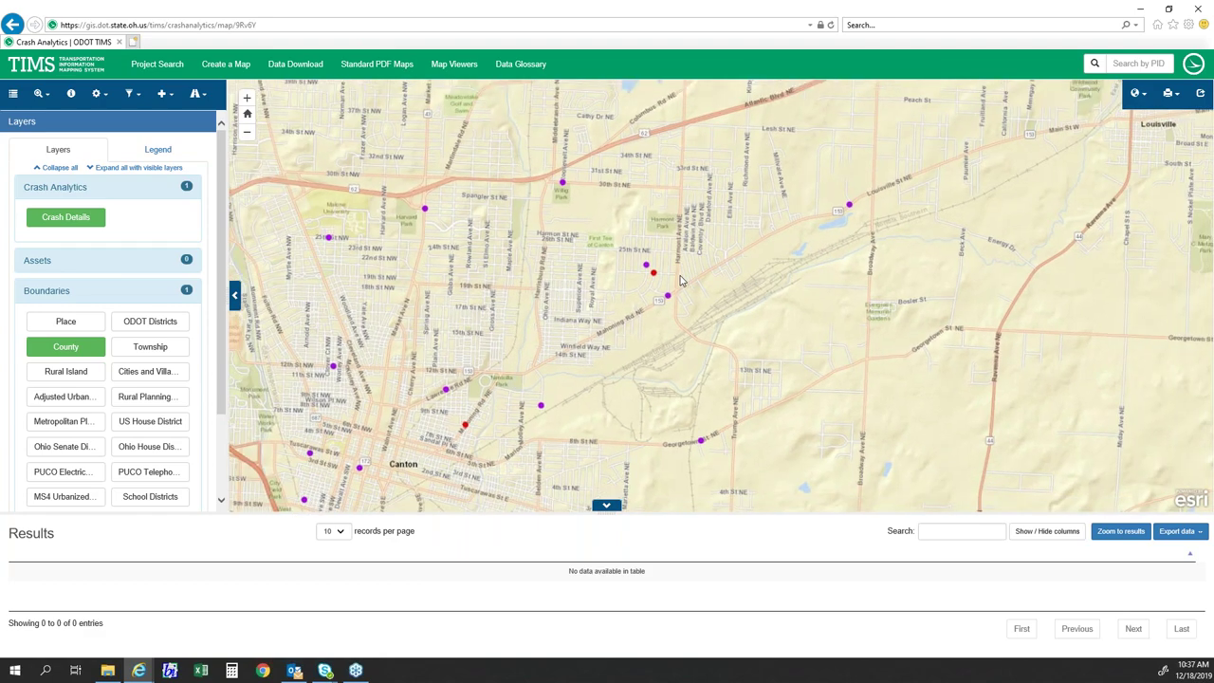
scroll(680, 280, "up", 2)
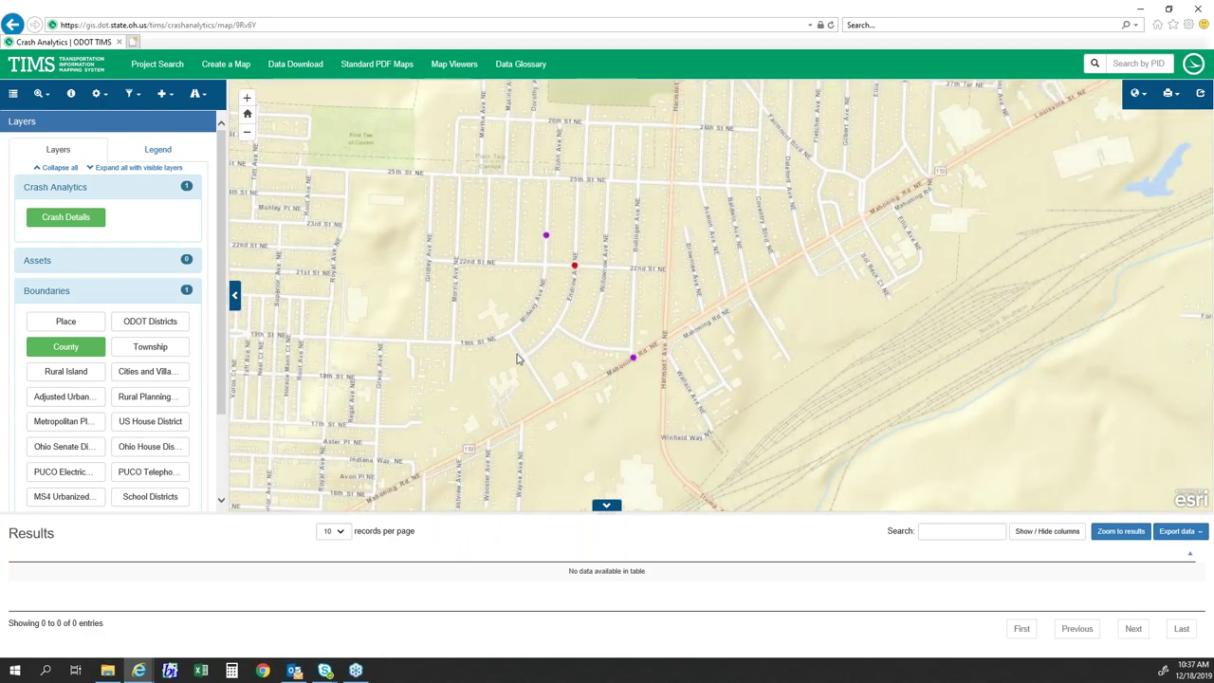
left_click_drag(426, 322, 441, 288)
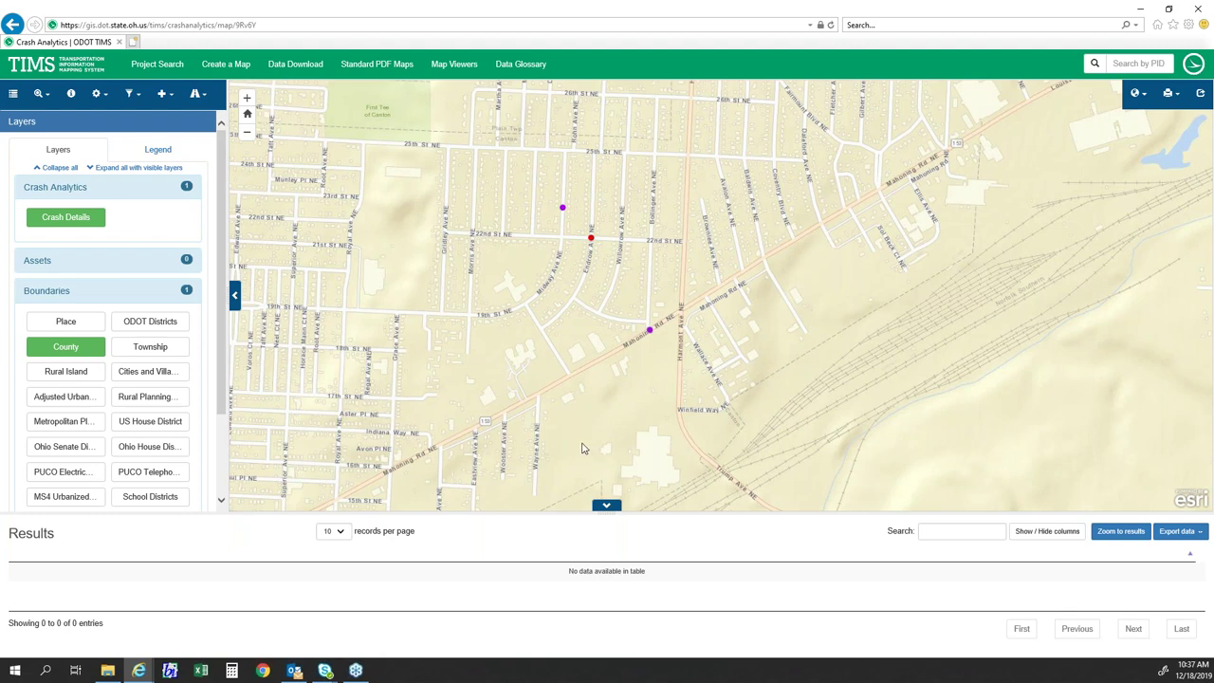
- Open Filter crash events by graphic and change the graphic type from point to polygon
left_click(198, 99)
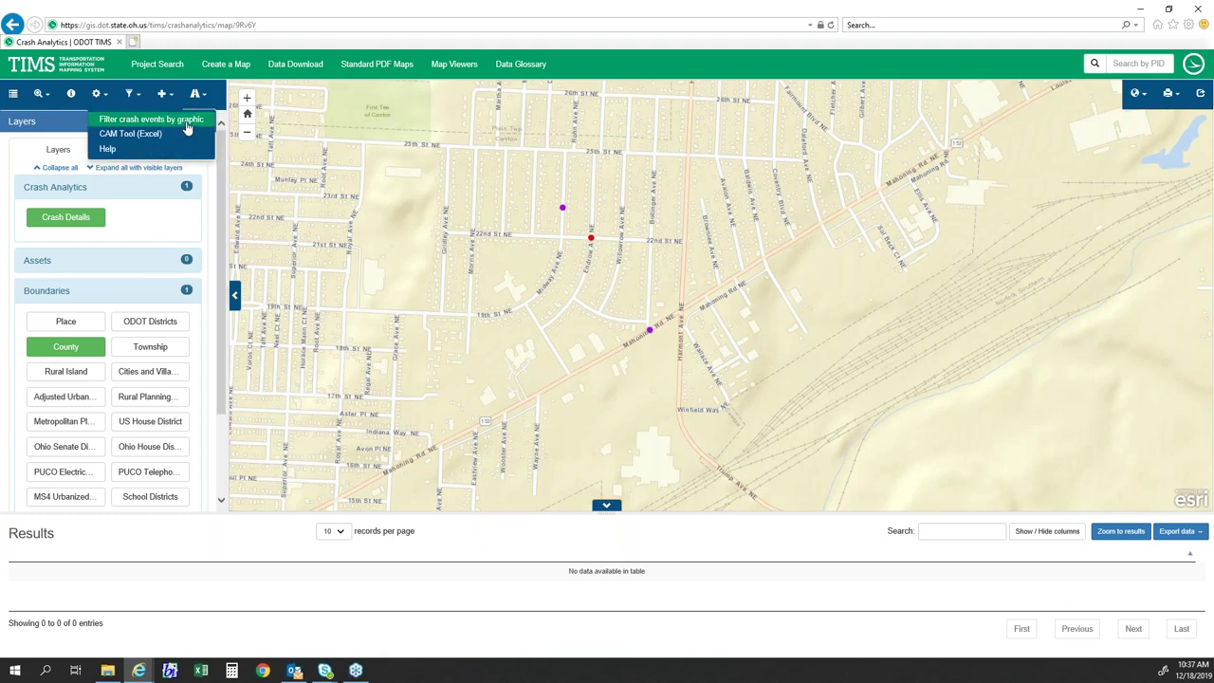
left_click(163, 128)
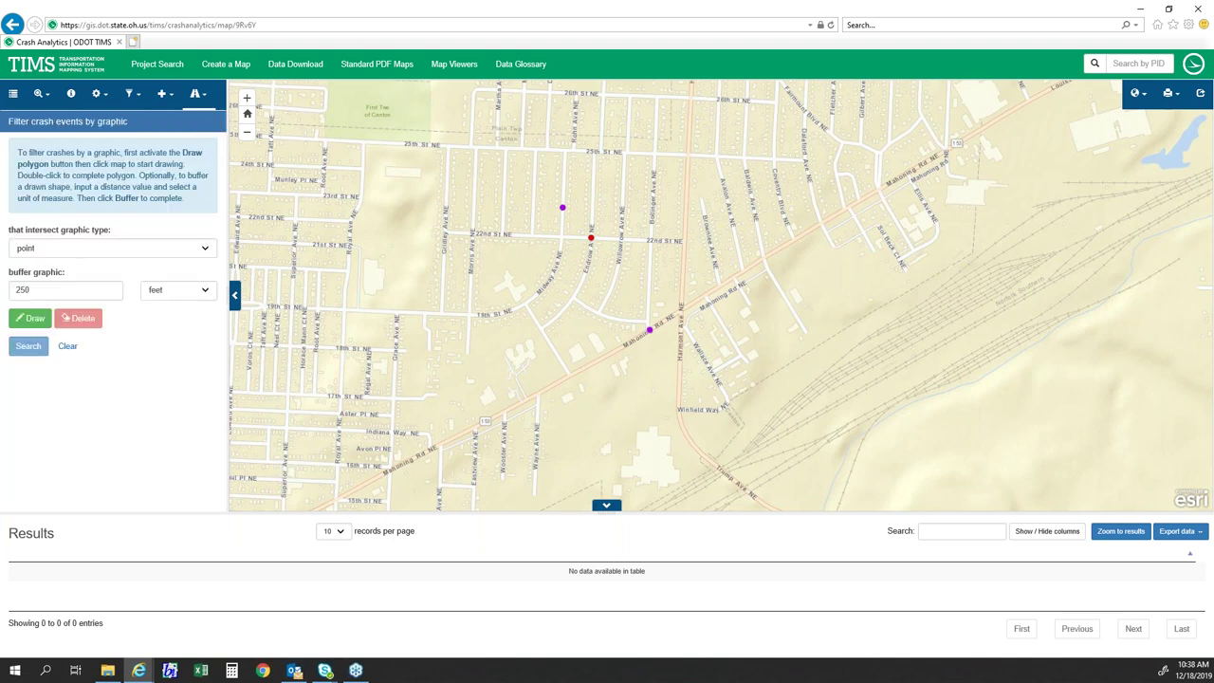
left_click(102, 250)
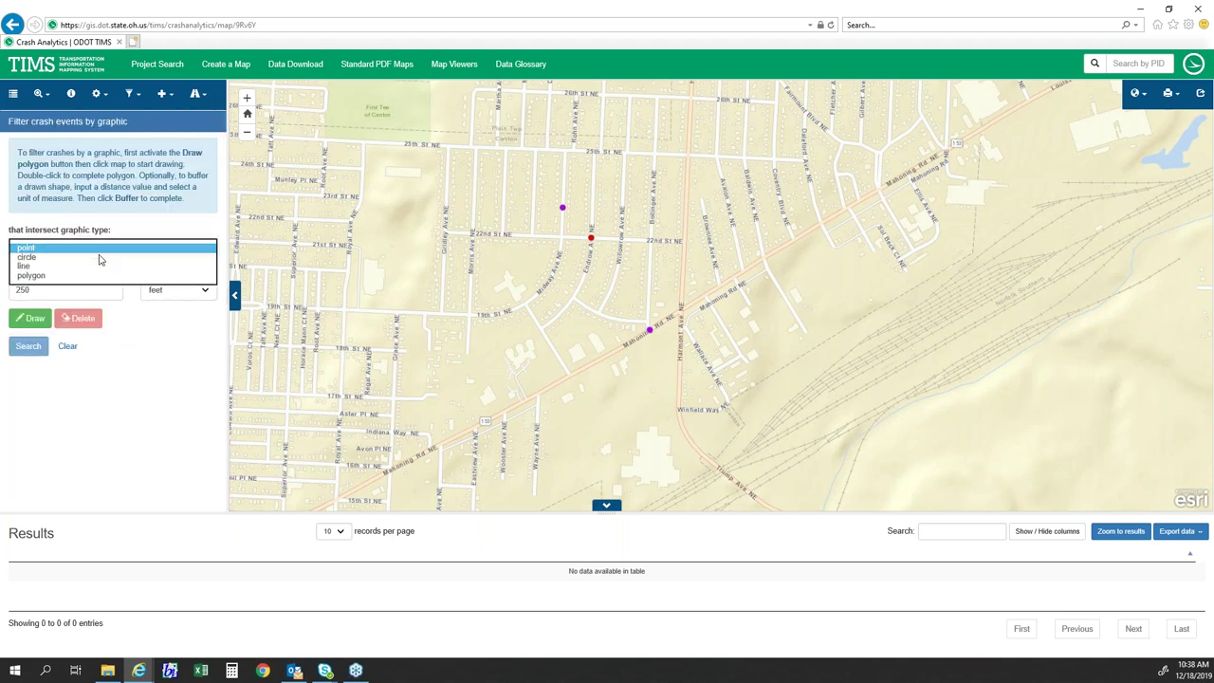
left_click(143, 230)
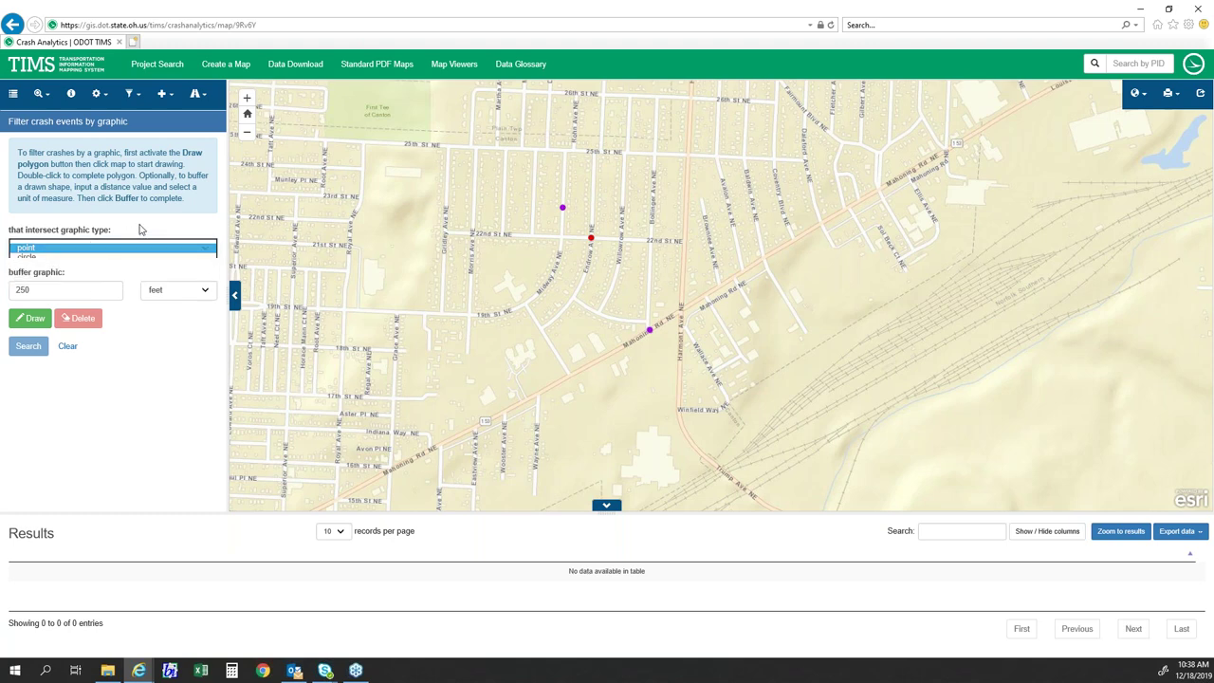
left_click(197, 94)
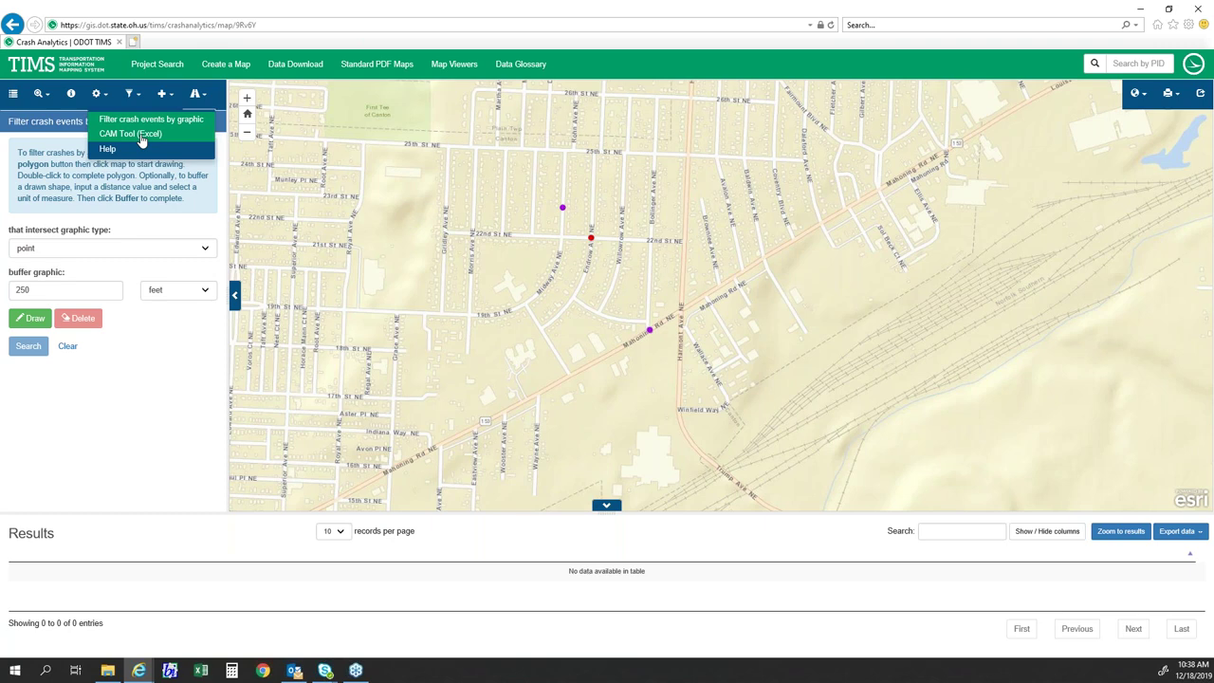
left_click(153, 446)
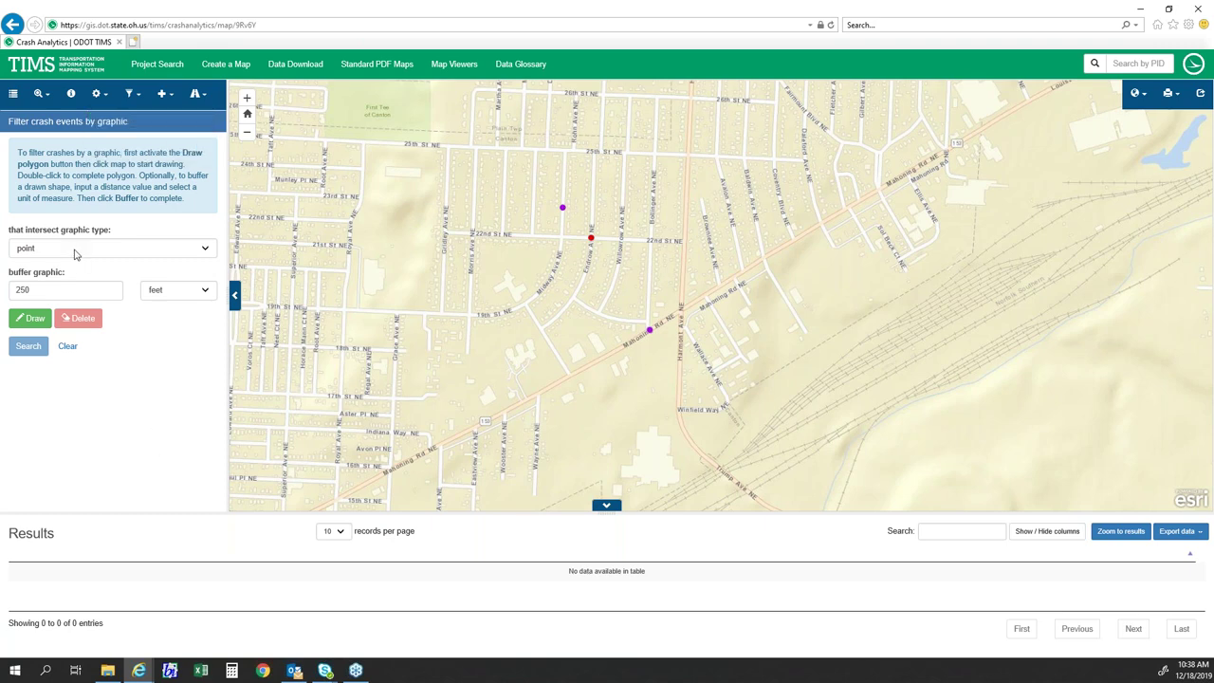
left_click(76, 252)
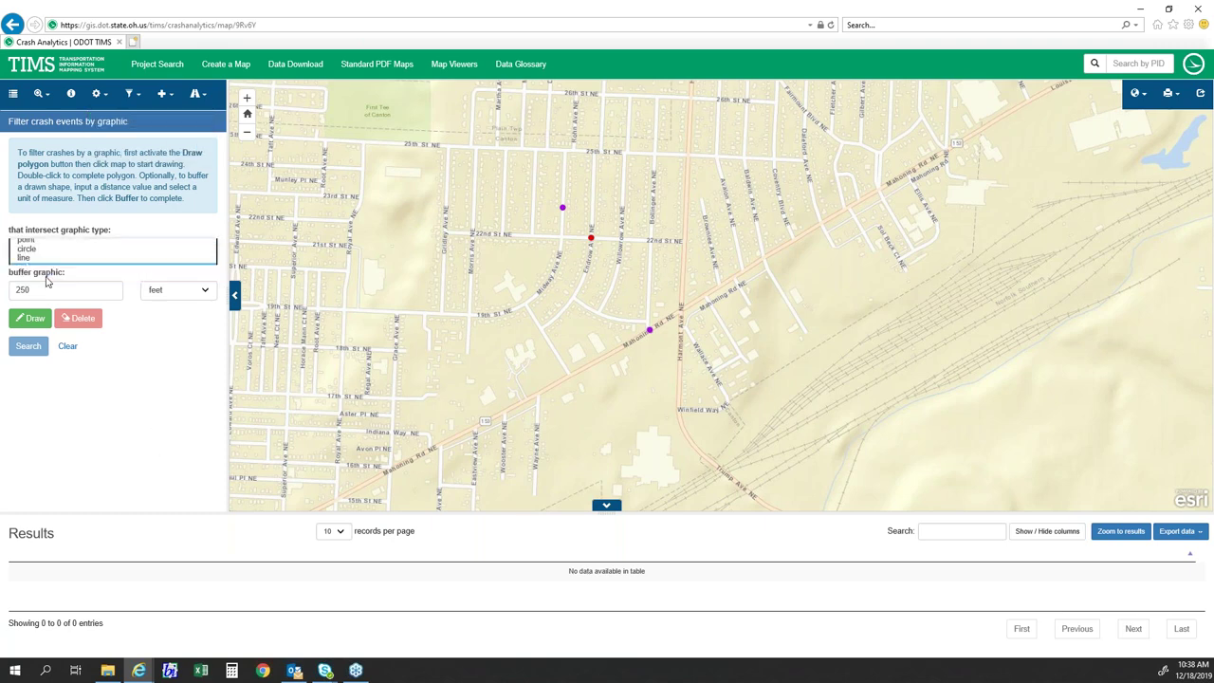
left_click(45, 281)
- Draw a four-corner polygon around the three crashes near 22nd St NE and search within it
left_click(34, 318)
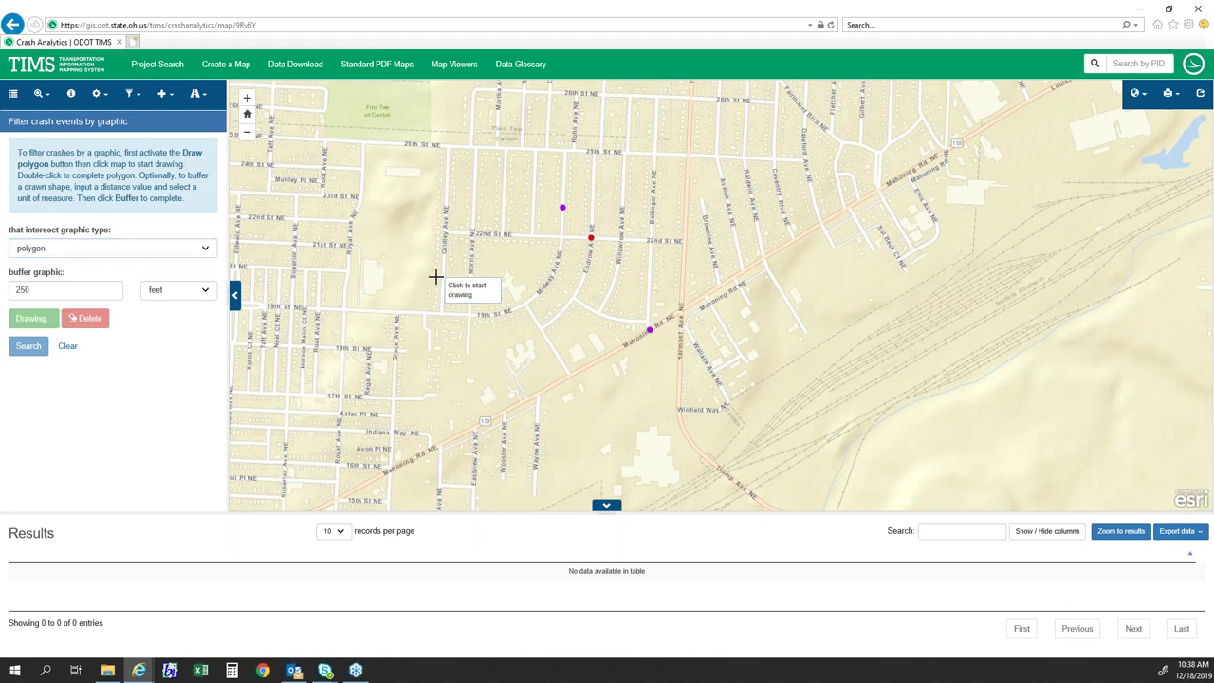
left_click(516, 209)
left_click(638, 391)
left_click(690, 363)
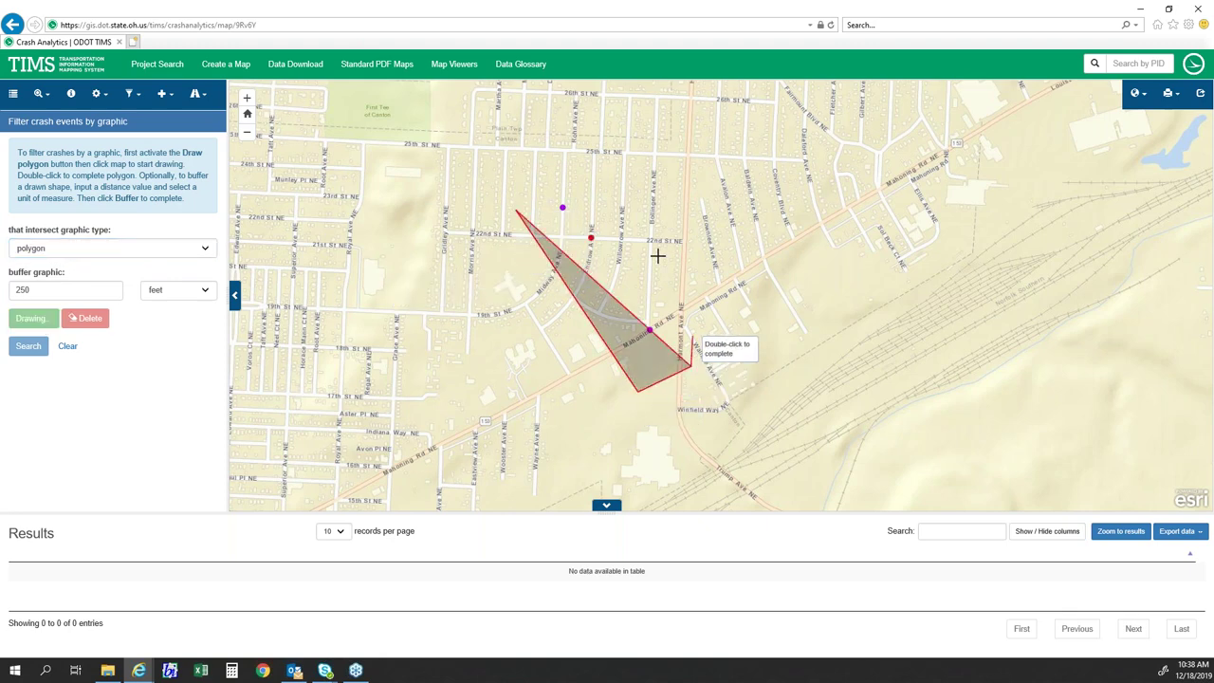
left_click(566, 161)
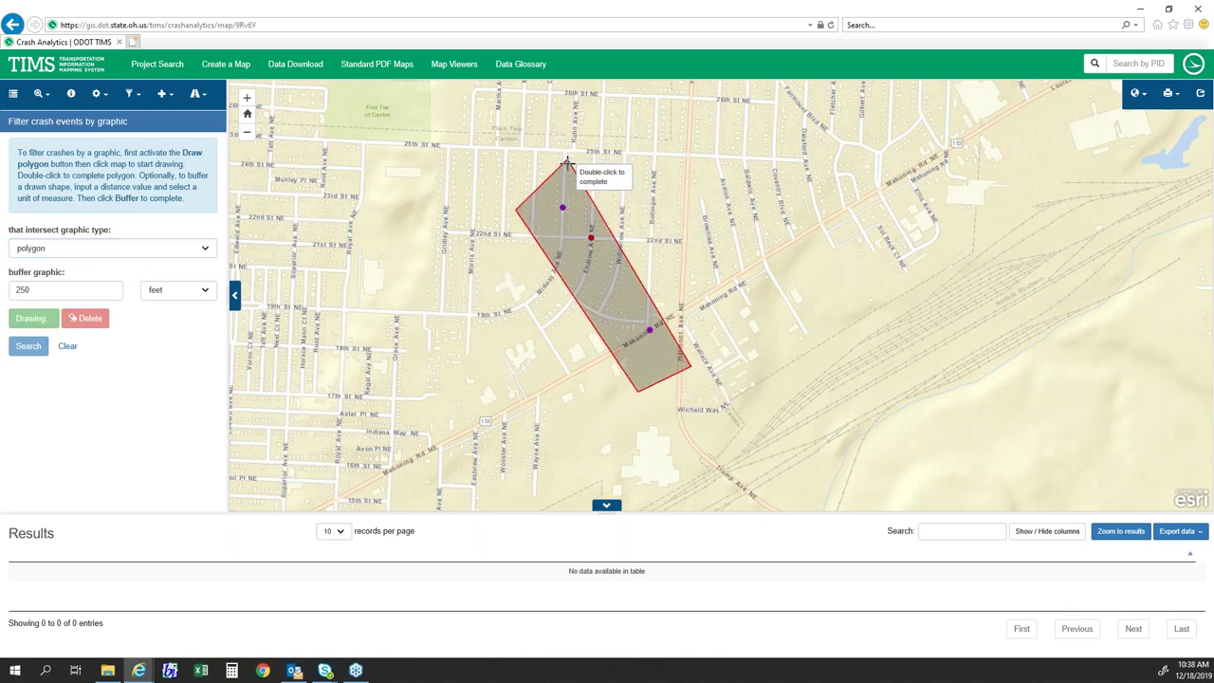
double_click(566, 161)
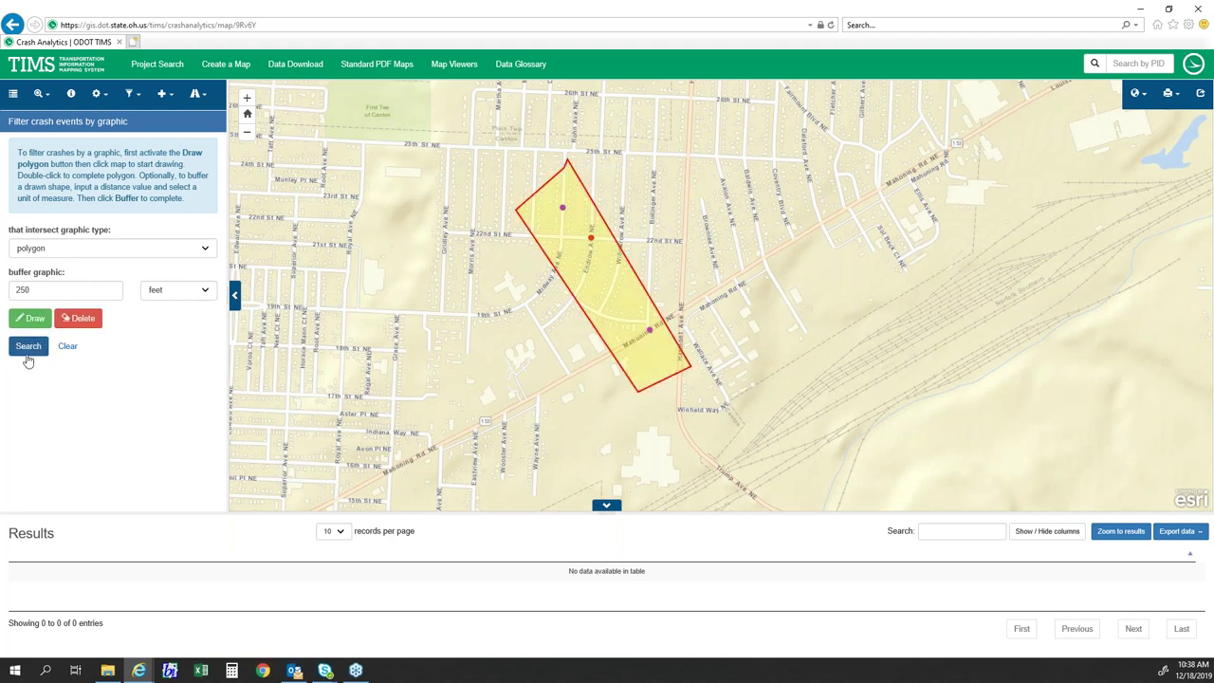
left_click(34, 349)
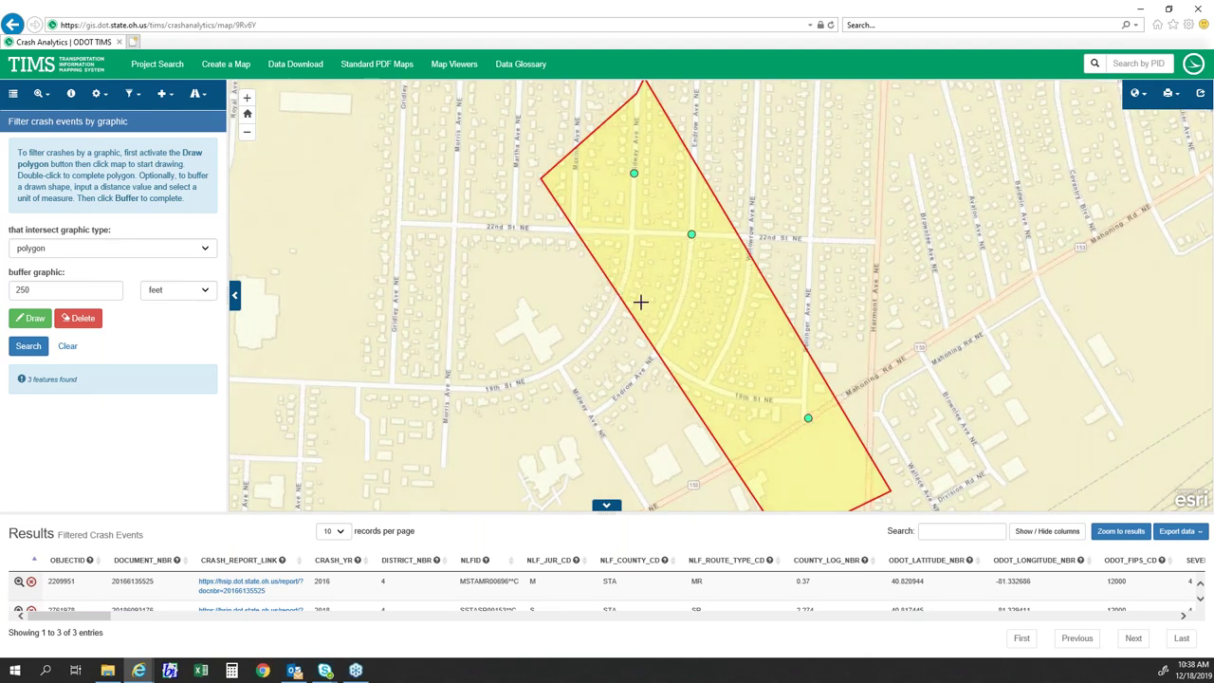
- Check the features-found message and show the Excel, KMZ/KML, Shapefile and Geodatabase export options
left_click(22, 351)
left_click_drag(83, 383, 36, 384)
left_click(82, 410)
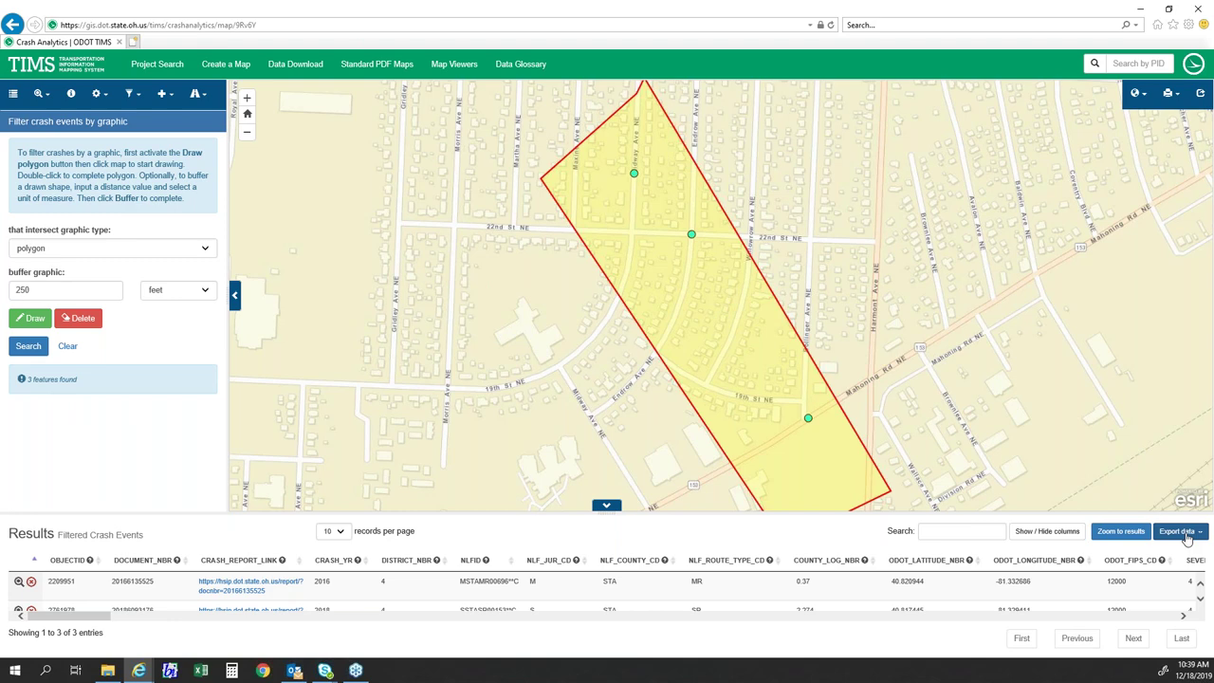
left_click(1182, 532)
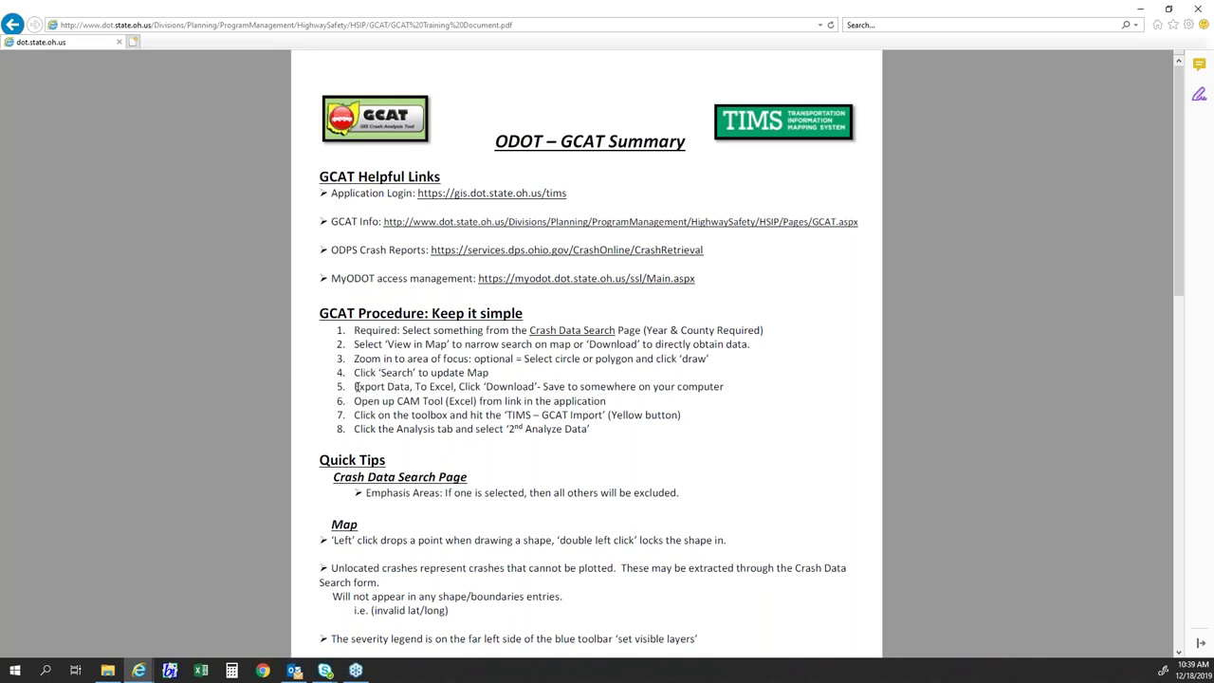
- Read through GCAT Summary steps 5–8, then minimize the PDF to reveal the crash map
double_click(714, 386)
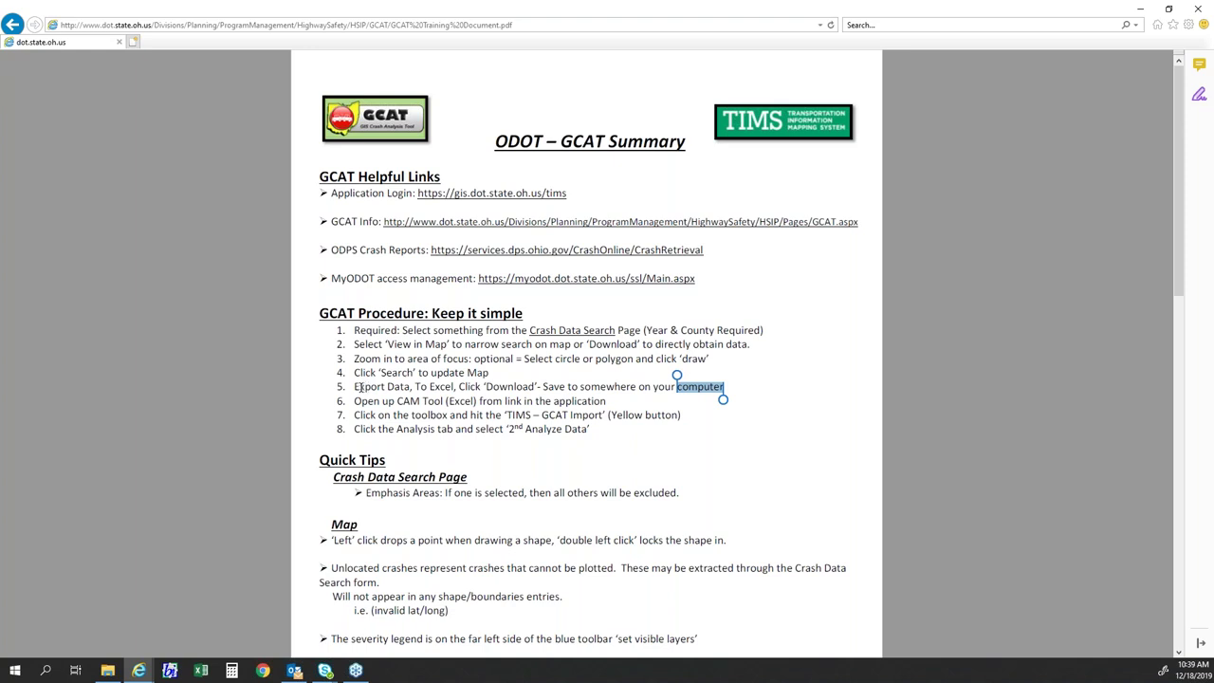
left_click_drag(338, 399, 590, 432)
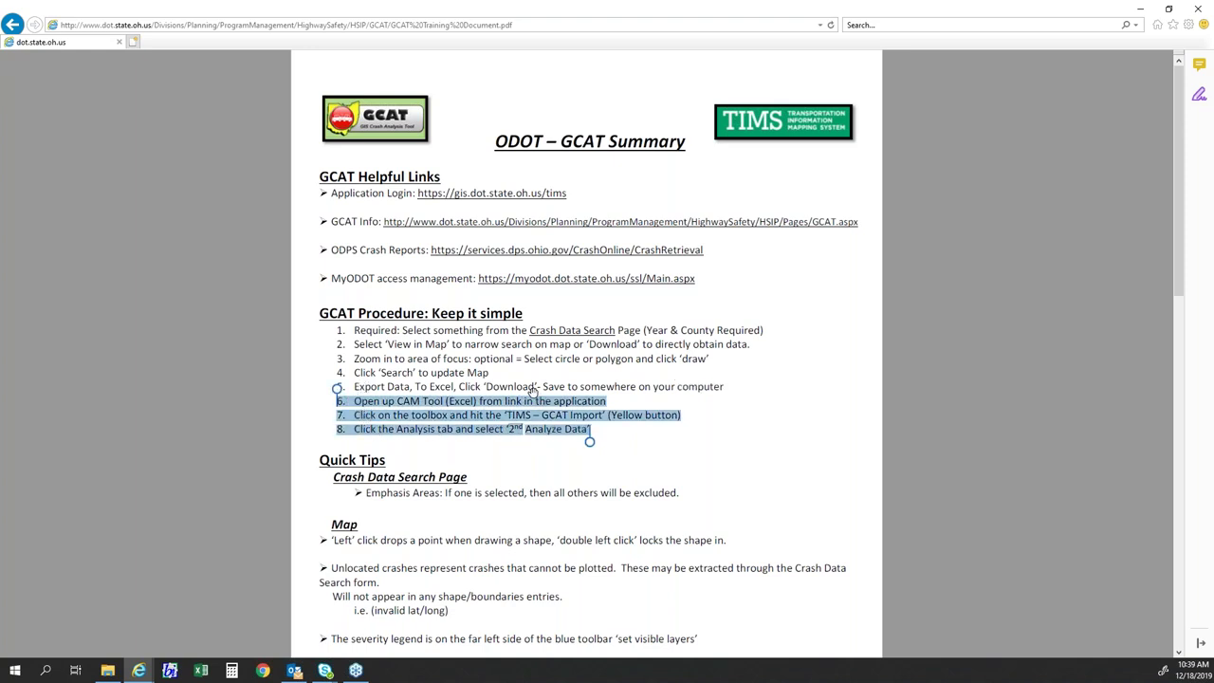
left_click(538, 389)
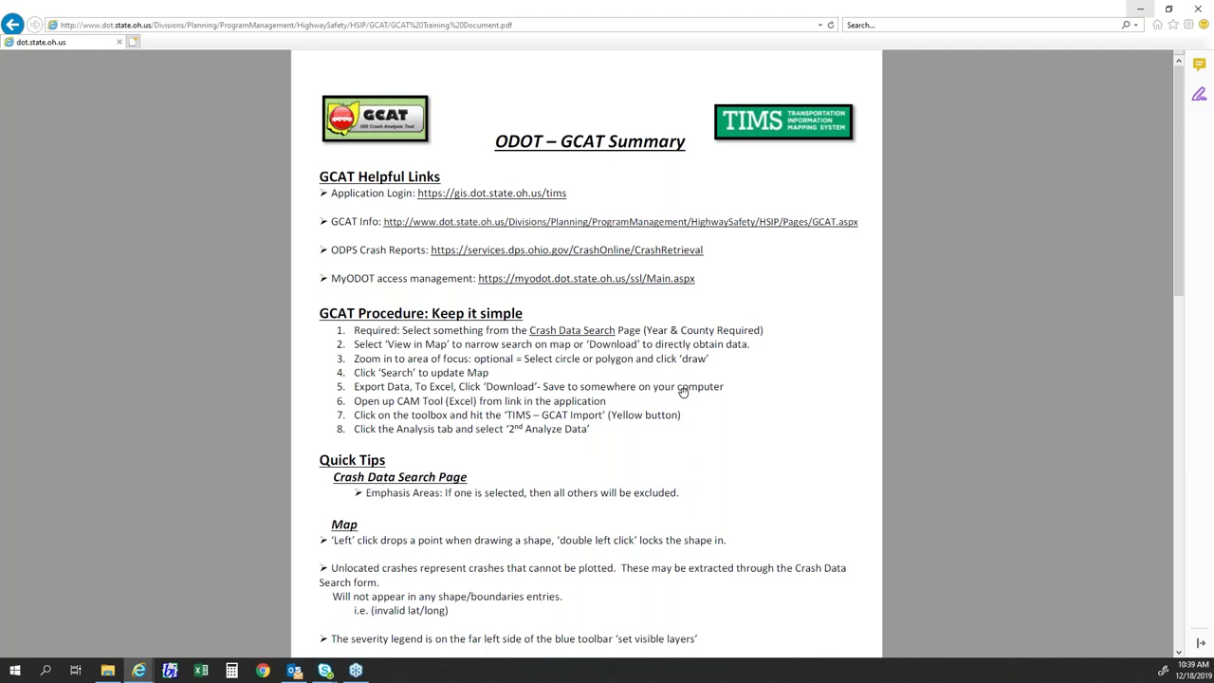
left_click(1141, 10)
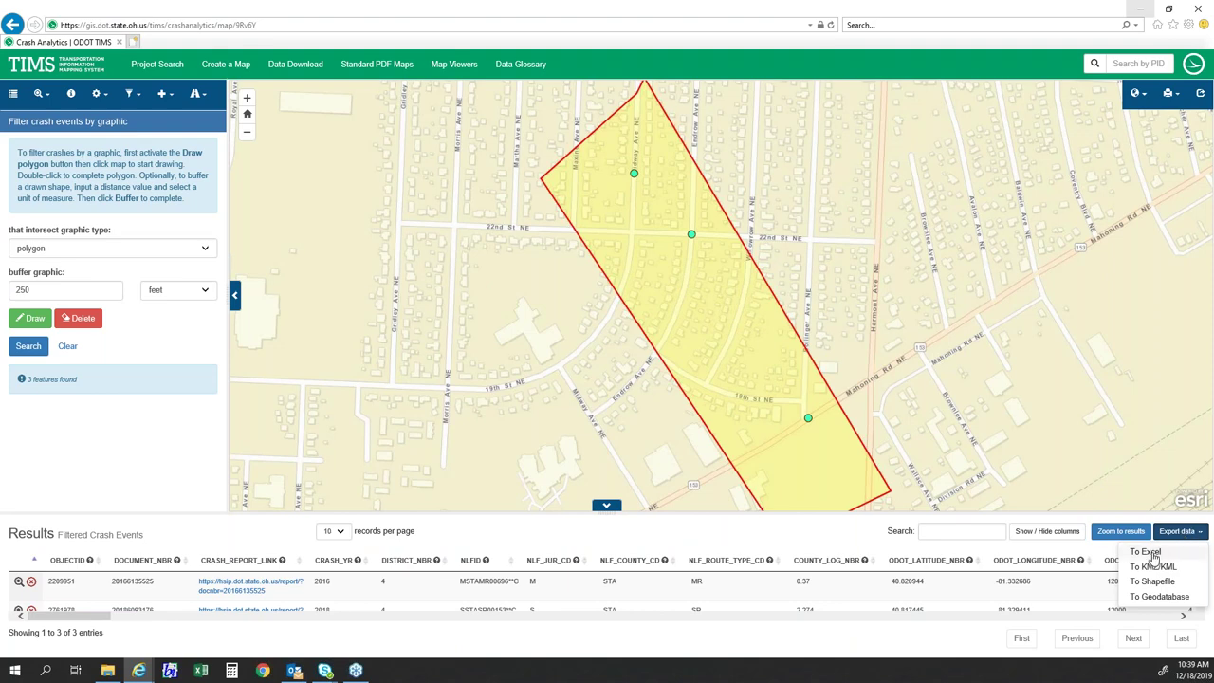
- Export the three filtered crashes to Excel and download the file
left_click(1152, 555)
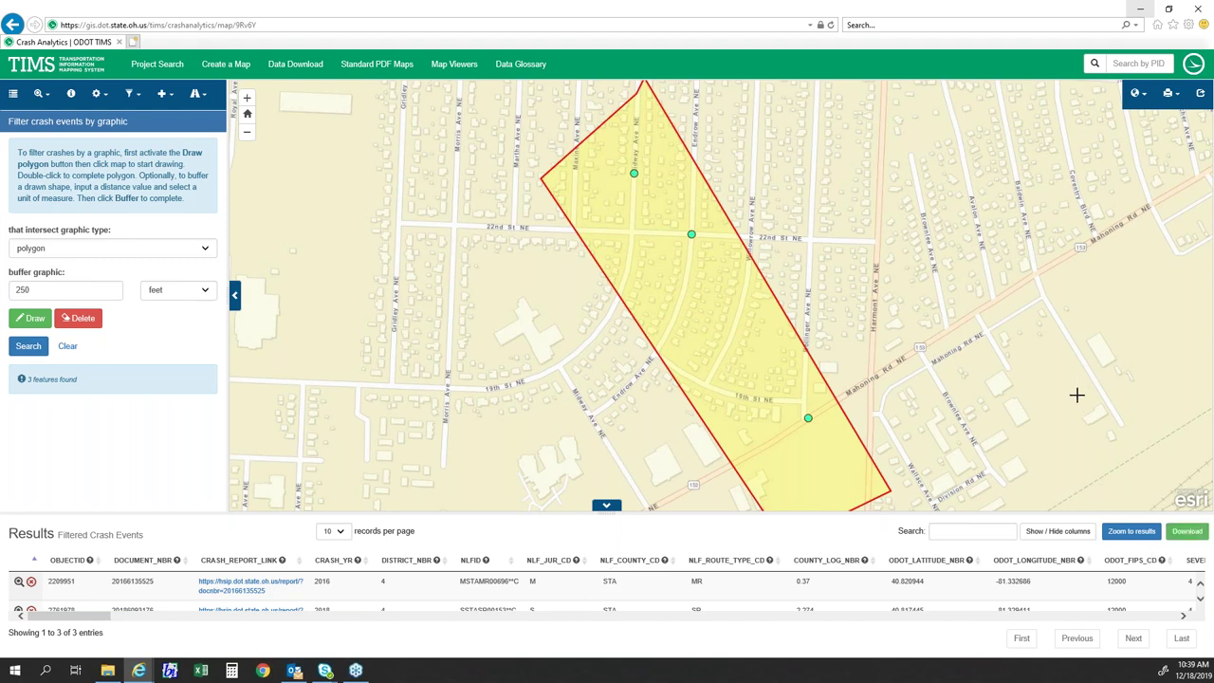
left_click(1182, 537)
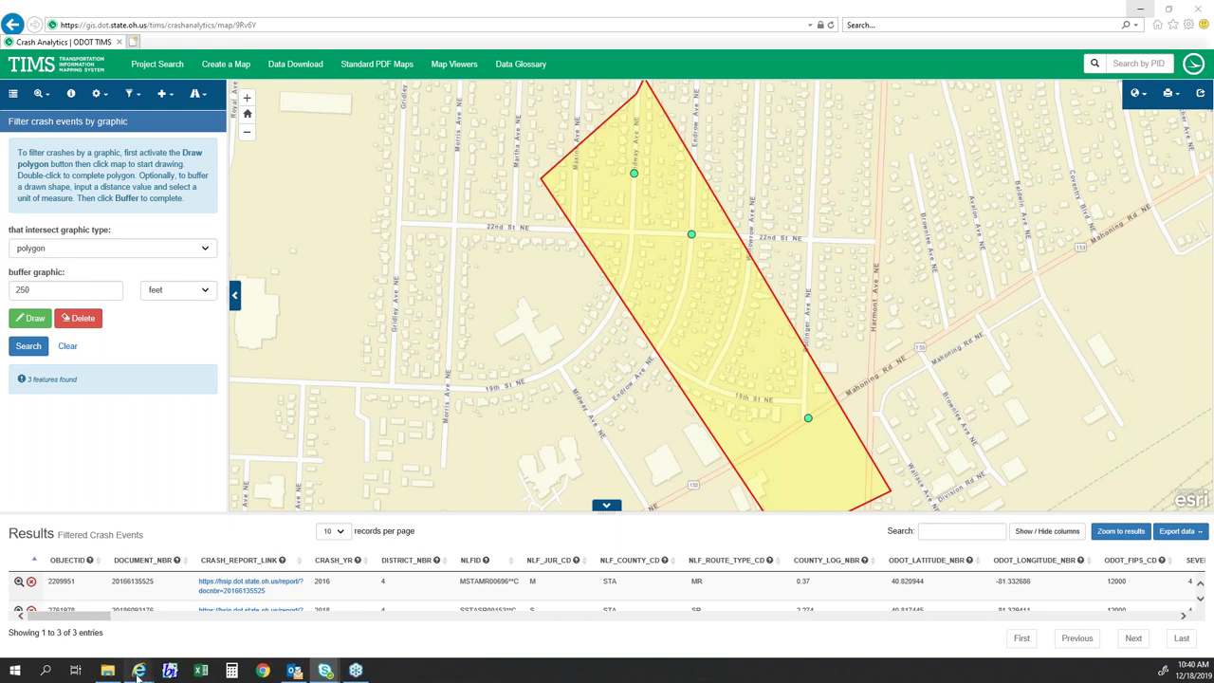
mouse_move(138, 674)
left_click(205, 621)
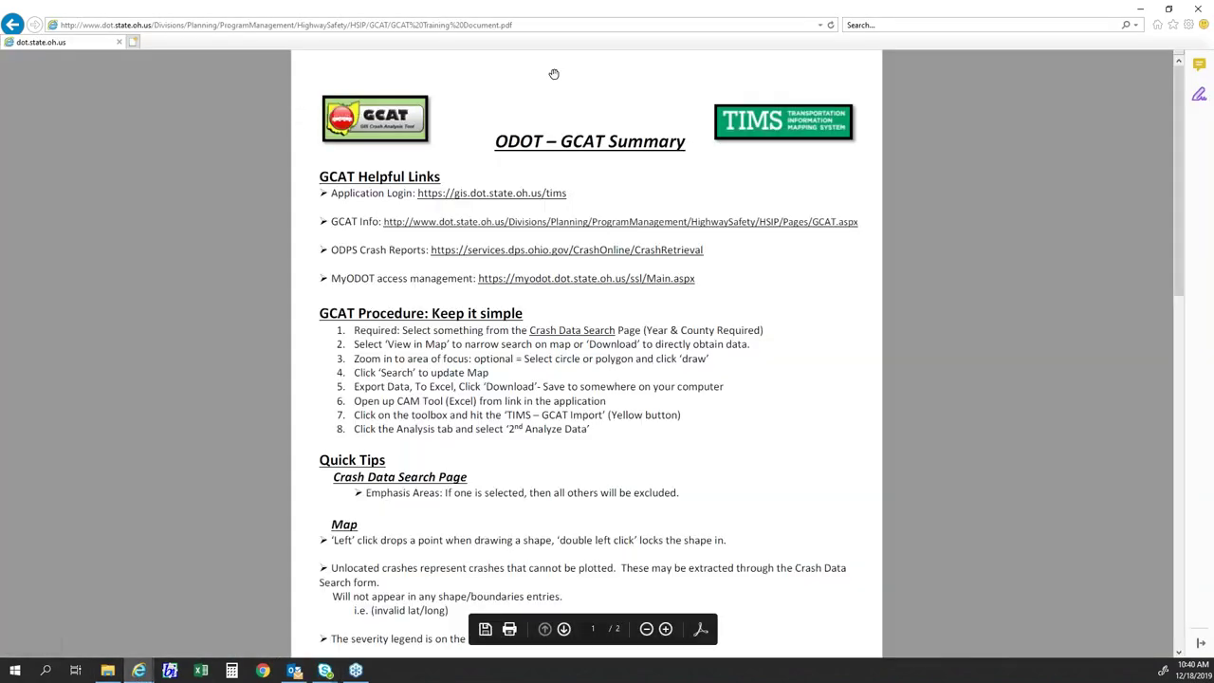
left_click(1139, 9)
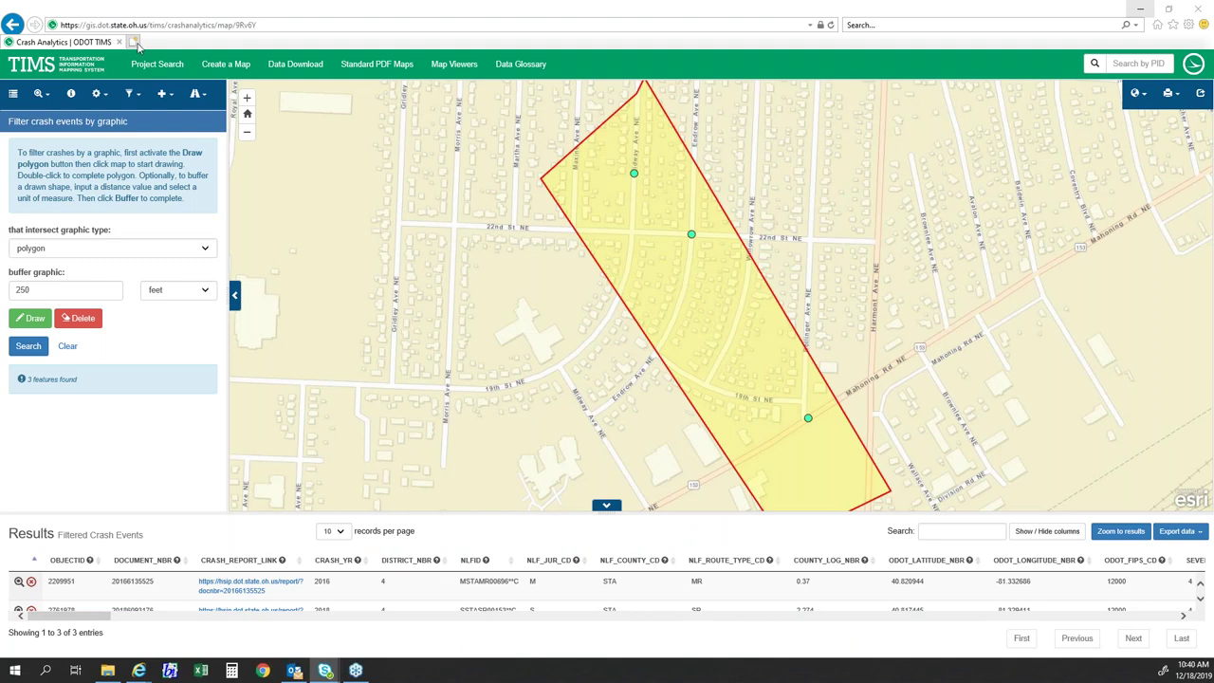
- Switch back to the GCAT Summary PDF window using the IE taskbar icon
right_click(139, 671)
left_click(113, 604)
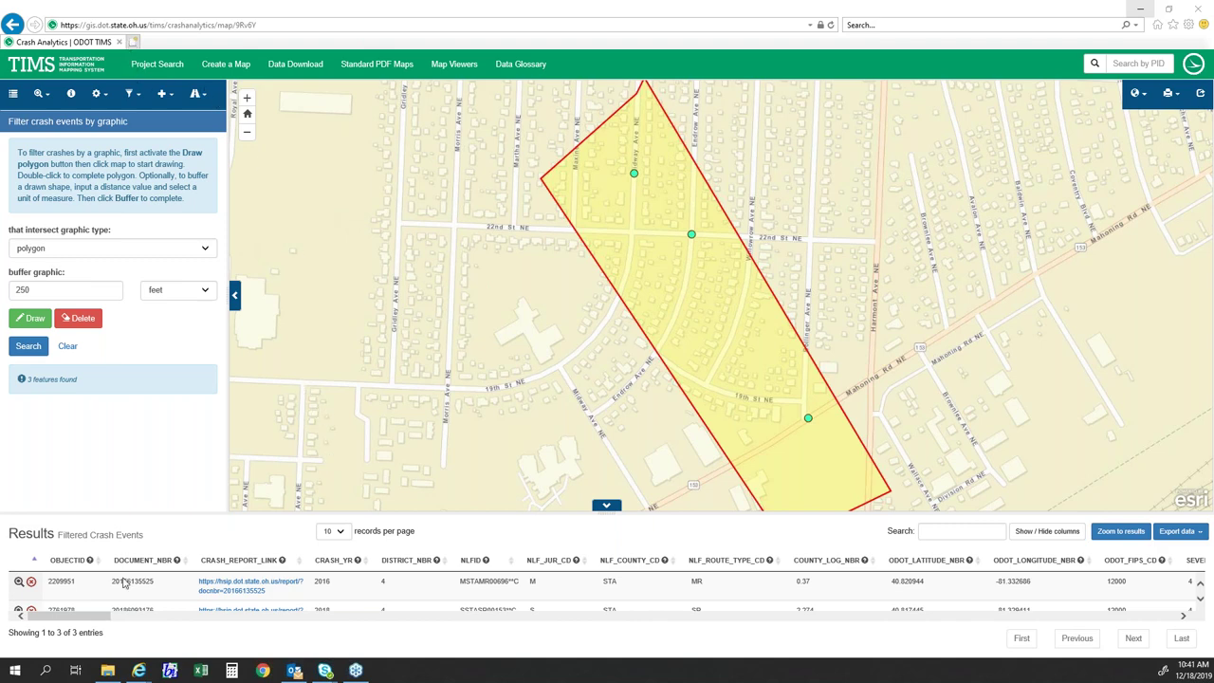
mouse_move(139, 671)
left_click(176, 616)
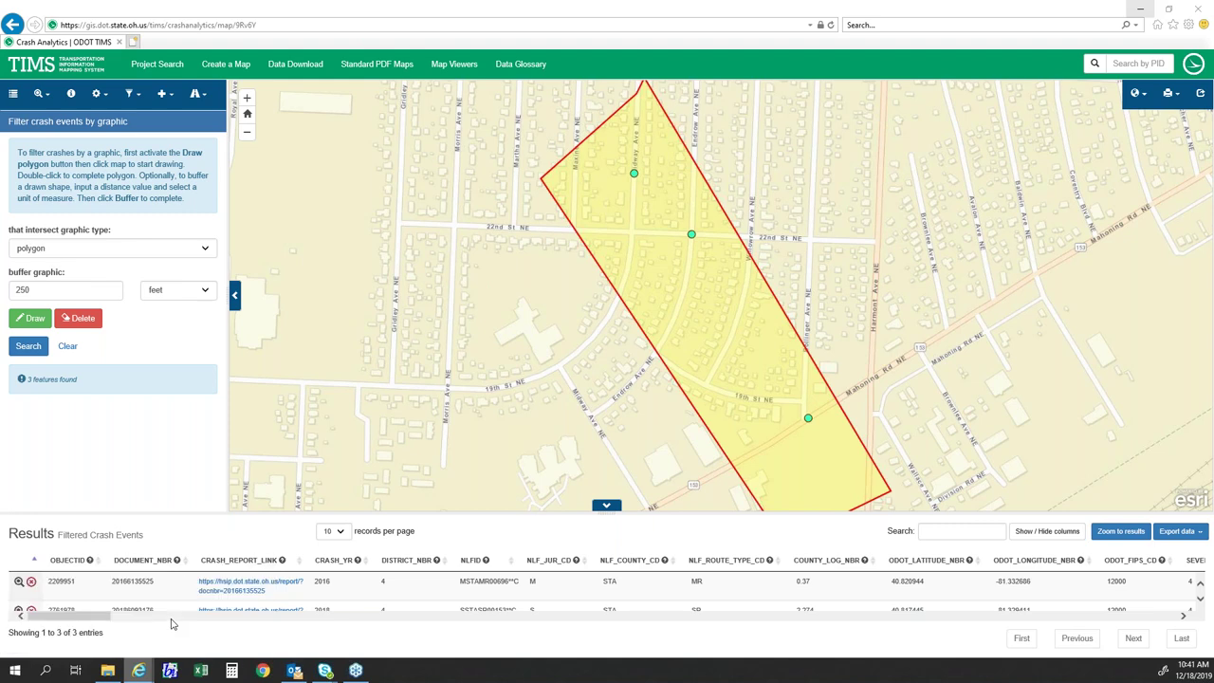
- In a new tab, navigate from the ODOT intranet portal through ODOT WWW and TIMS to Crash Data Search
left_click(131, 42)
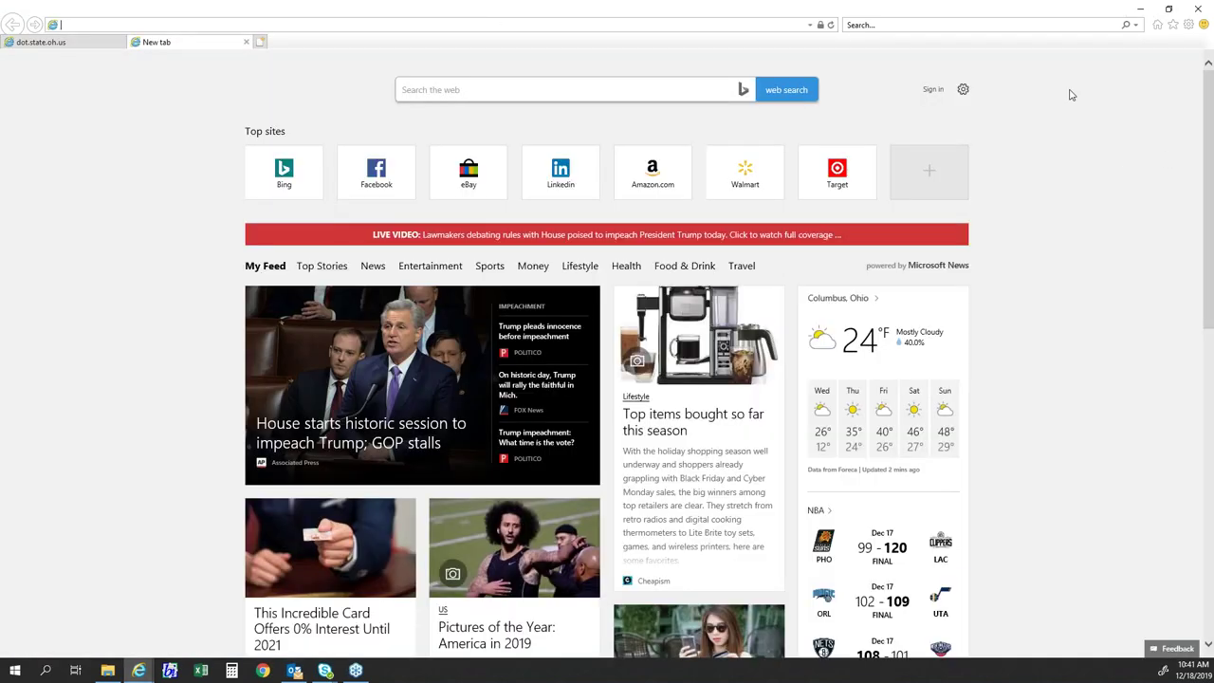
left_click(1159, 25)
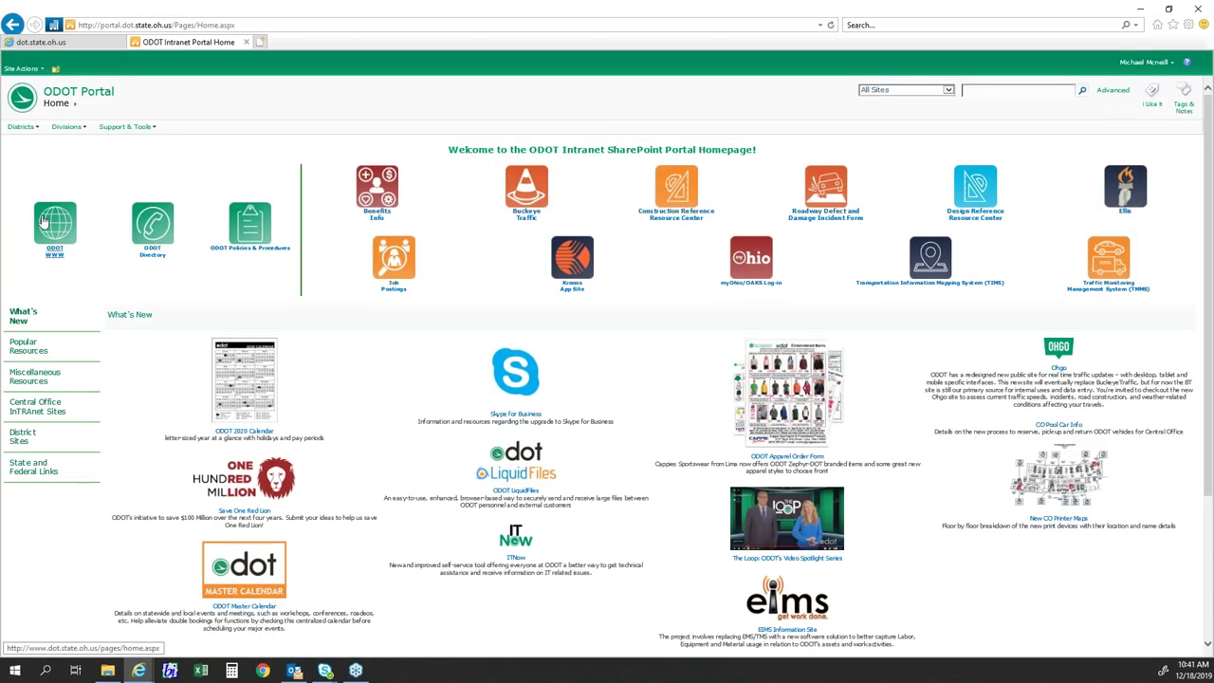
left_click(45, 223)
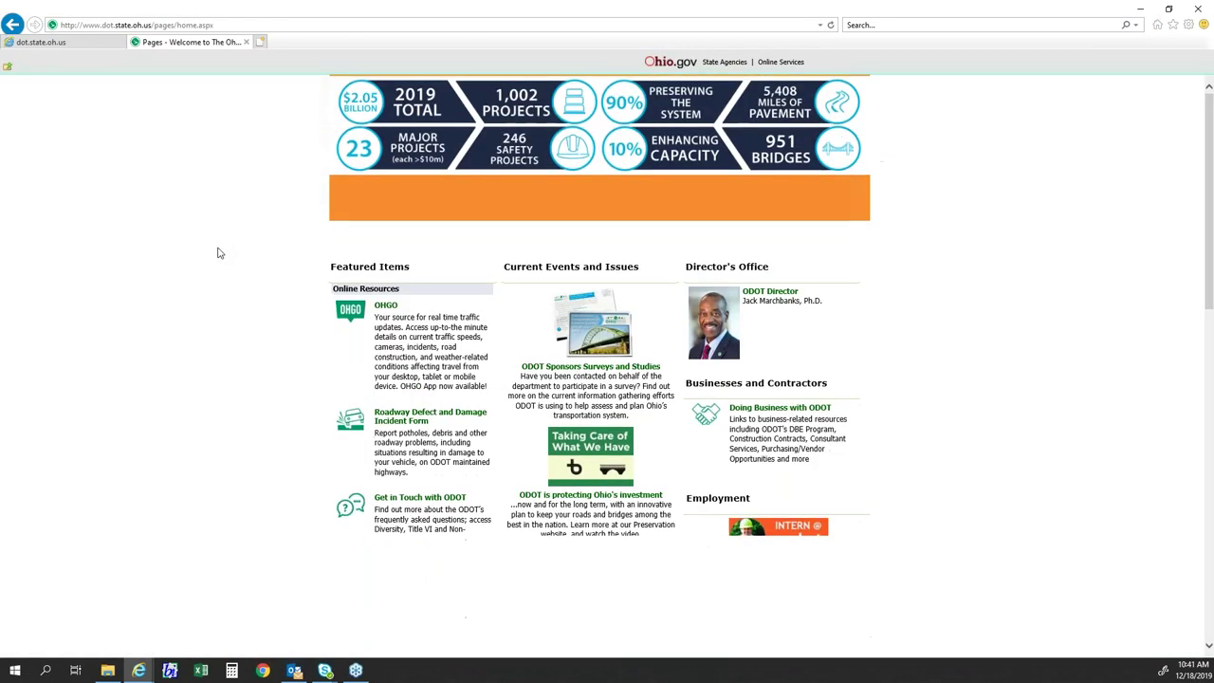
scroll(408, 382, "down", 5)
left_click(407, 388)
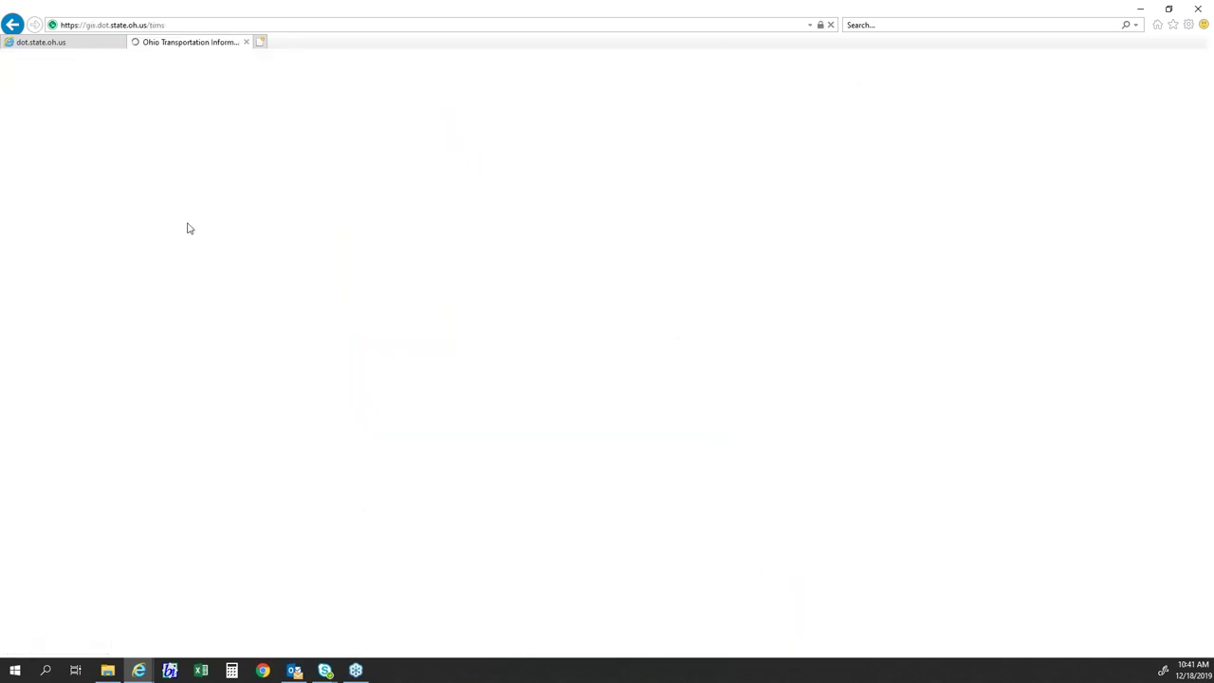
left_click(419, 343)
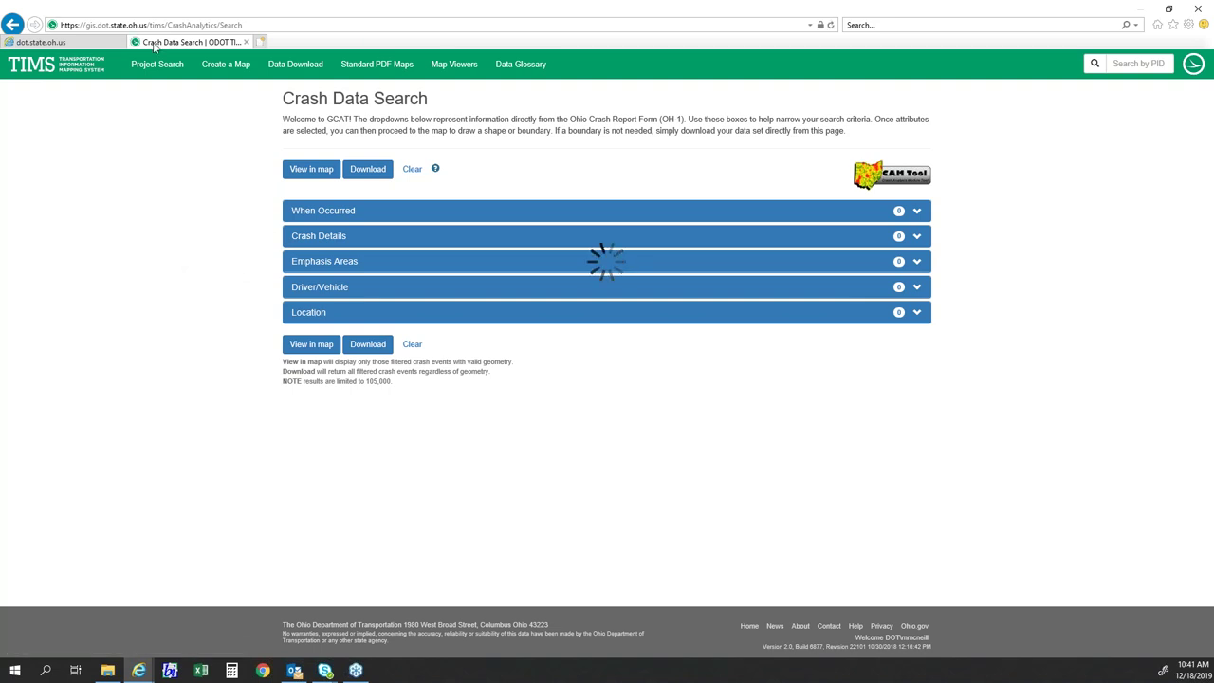
left_click(113, 45)
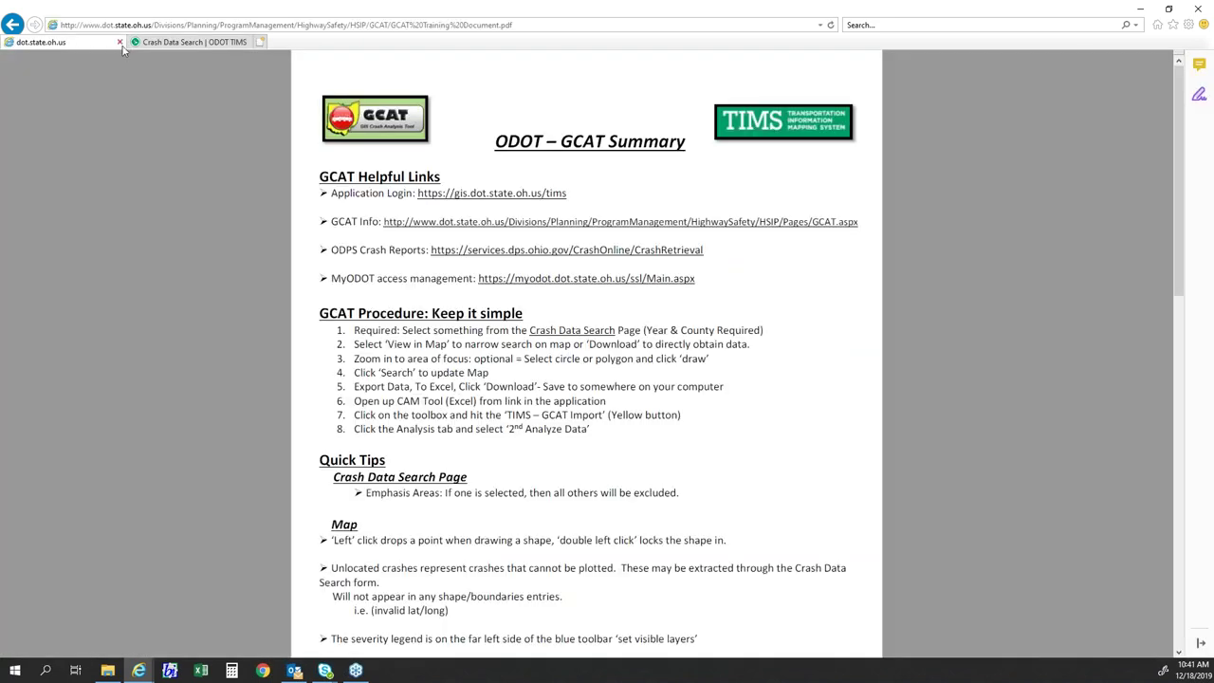
- Clear saved filters and collapse the When Occurred, Crash Details, Emphasis Areas and Location sections
left_click(171, 45)
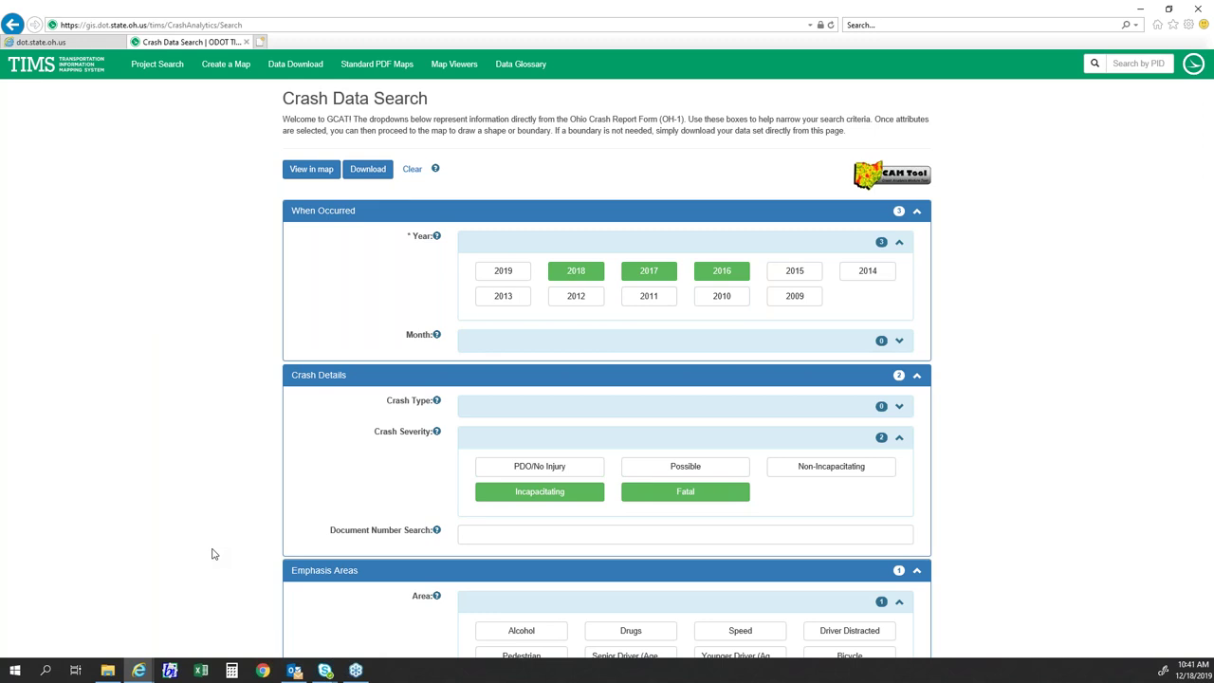
left_click(410, 171)
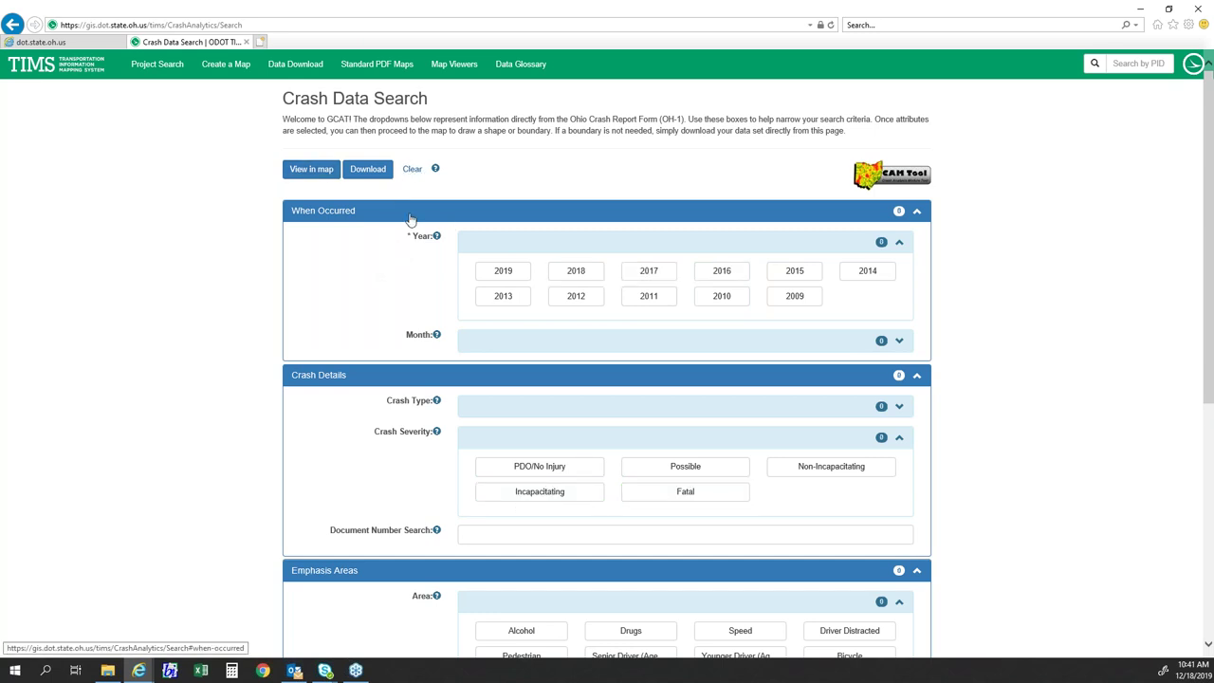
left_click(410, 219)
left_click(420, 237)
left_click(420, 274)
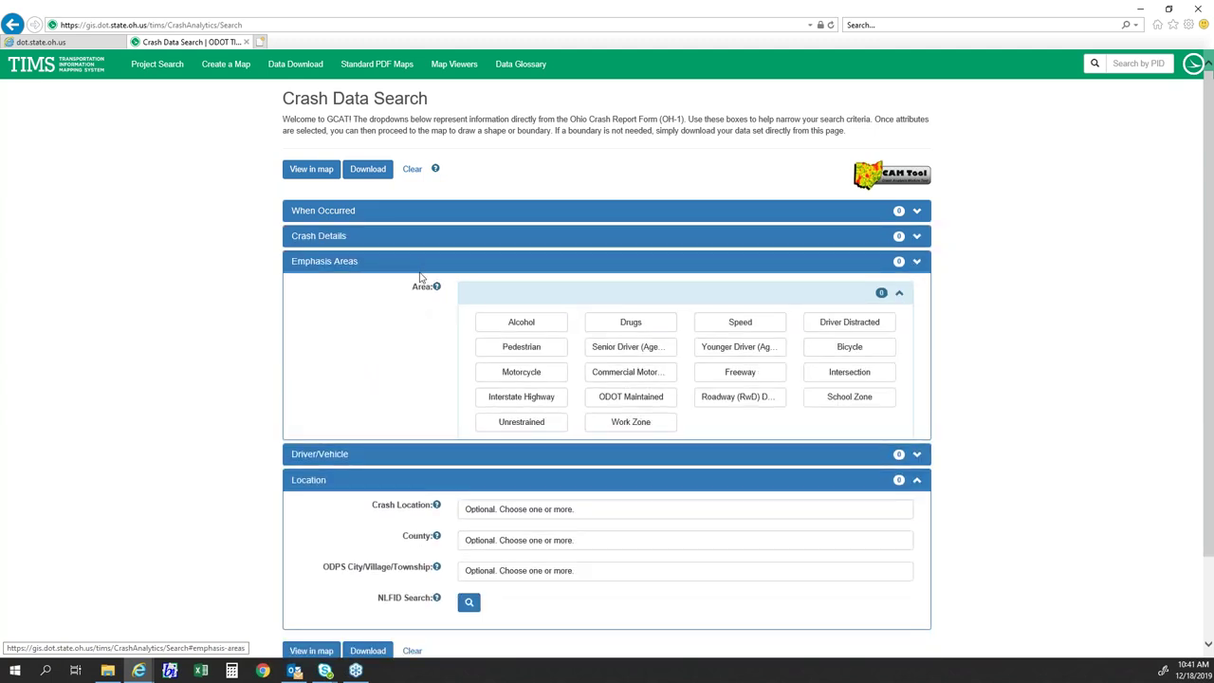
left_click(427, 314)
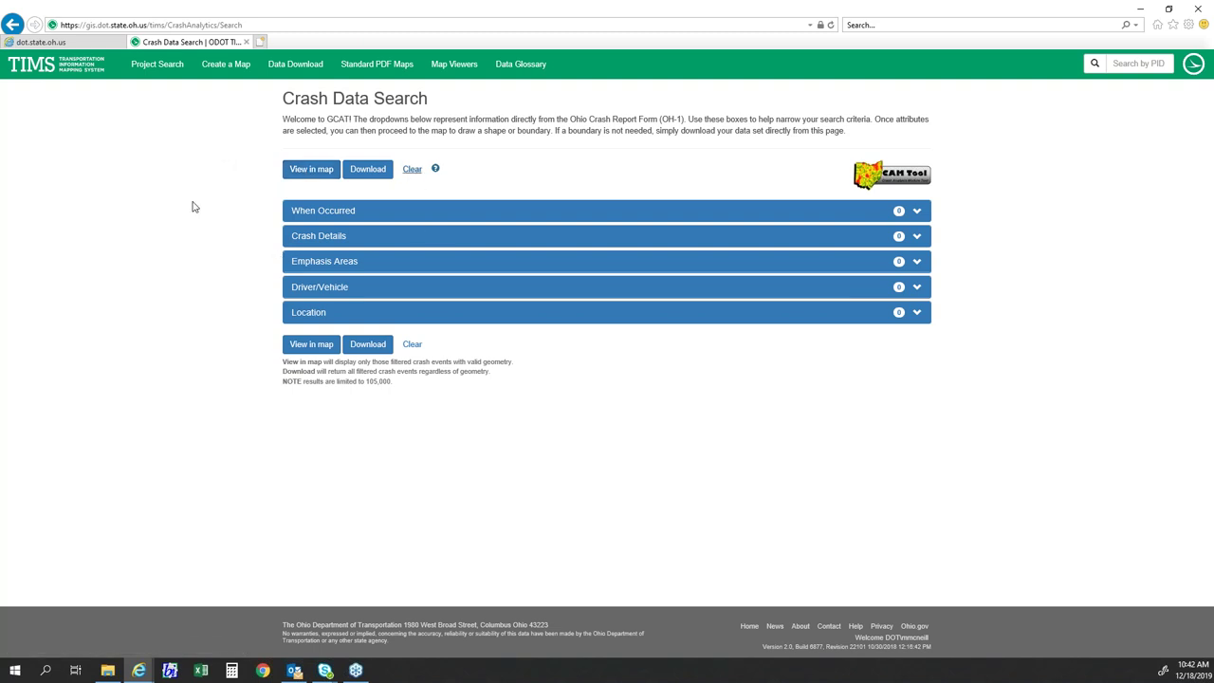
- Filter the crash search to the years 2018, 2017 and 2016 and to Madison County
left_click(335, 218)
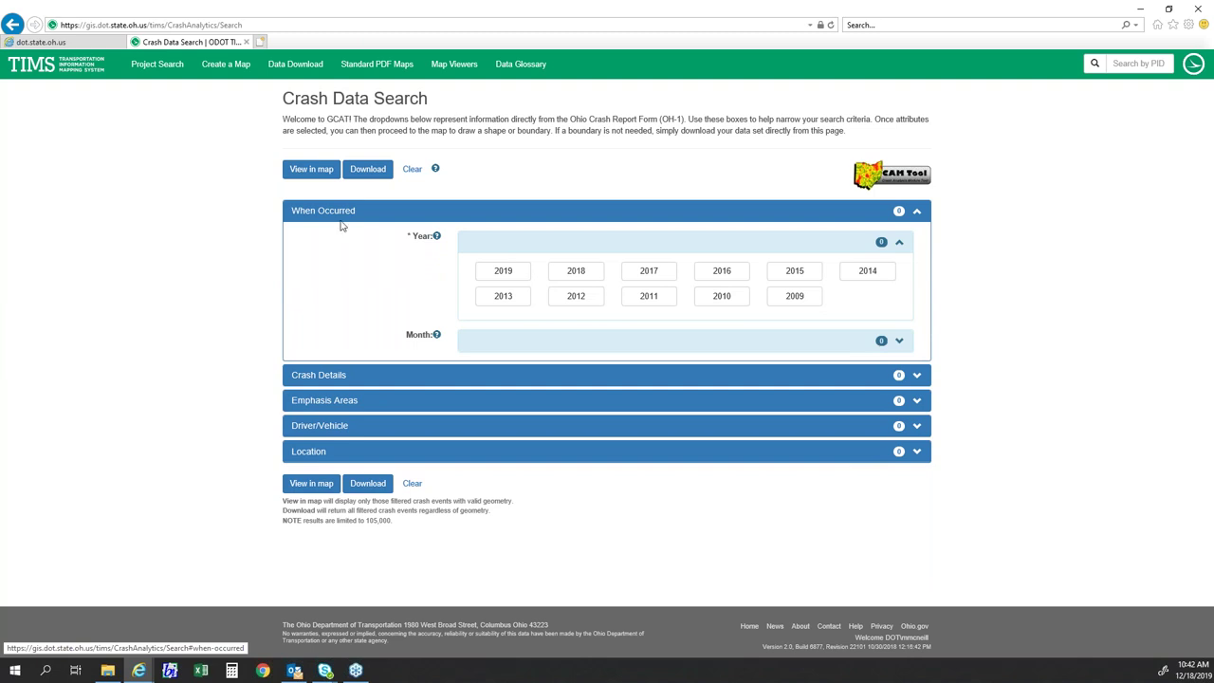
left_click(565, 275)
left_click(664, 277)
left_click(720, 273)
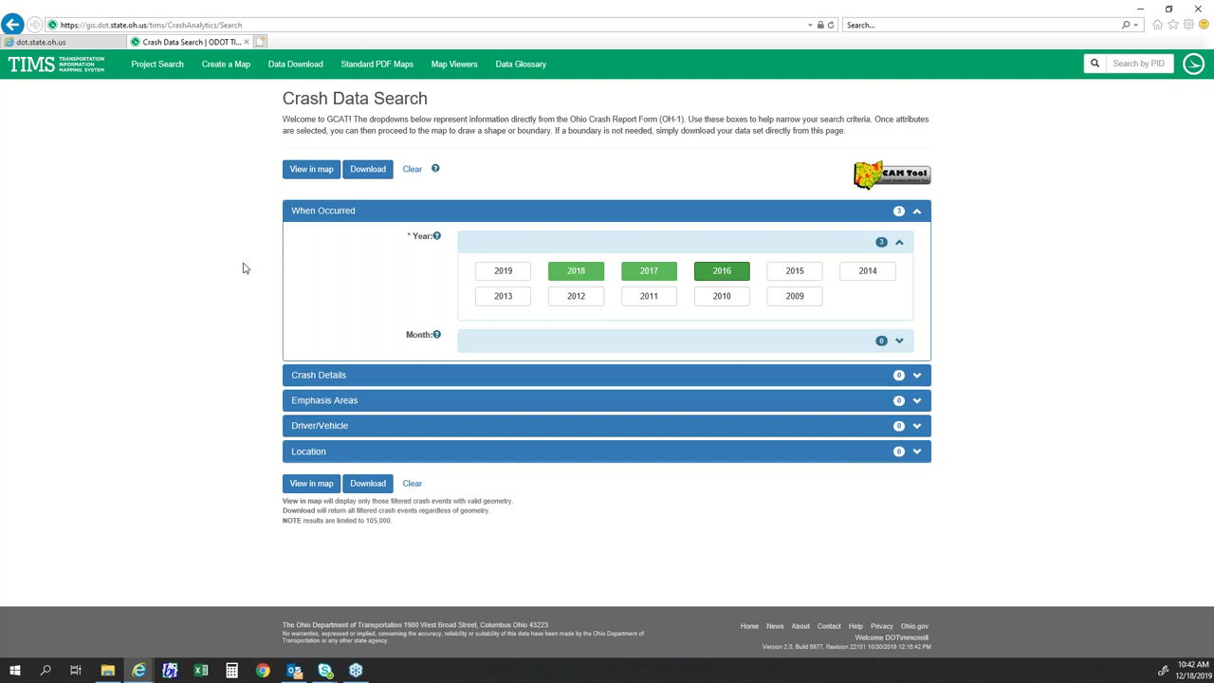
left_click(309, 453)
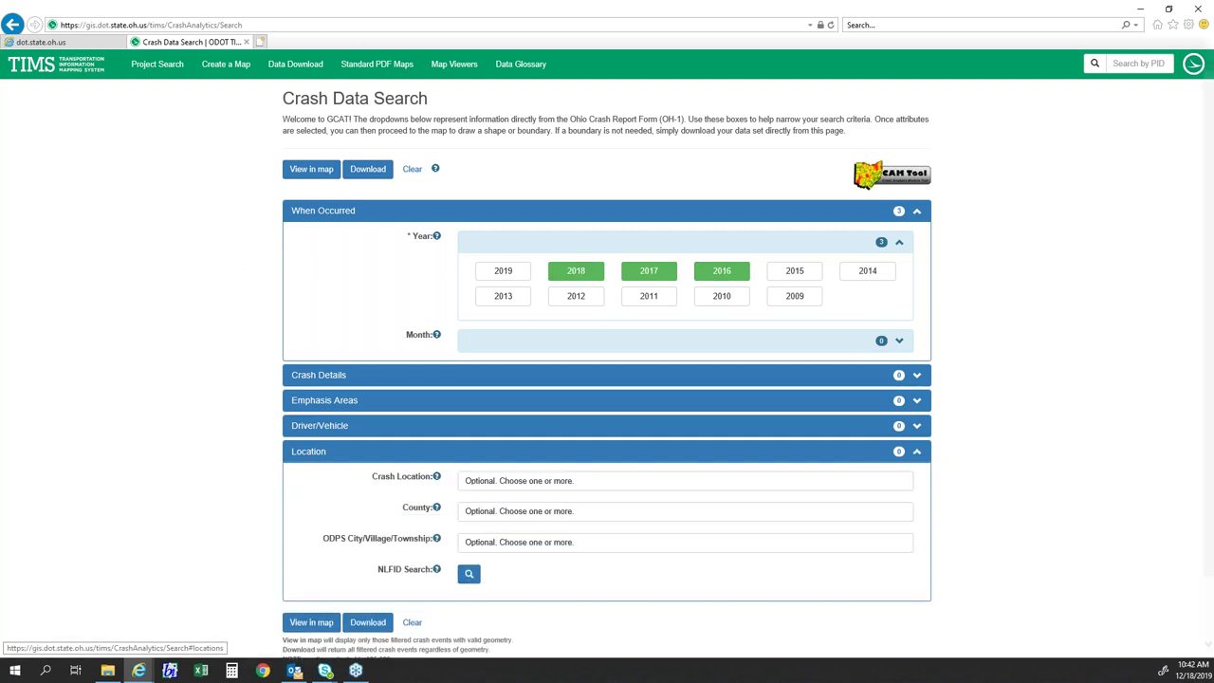
left_click(509, 510)
type("mad")
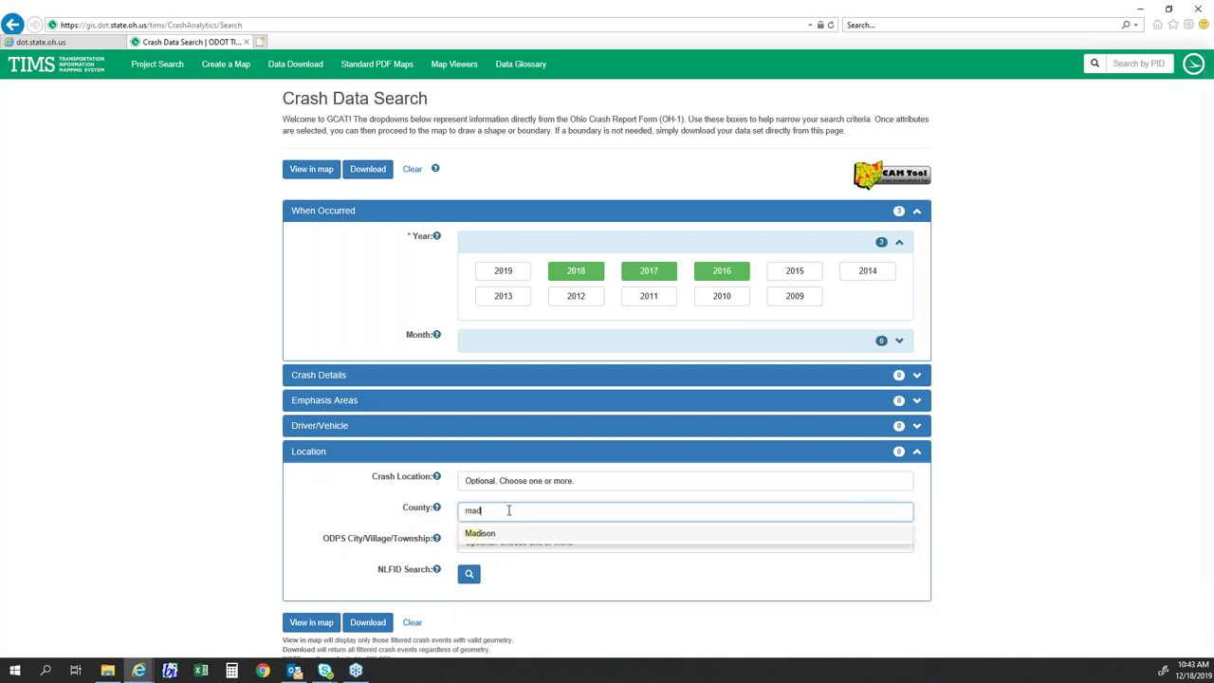
left_click(507, 537)
left_click(213, 460)
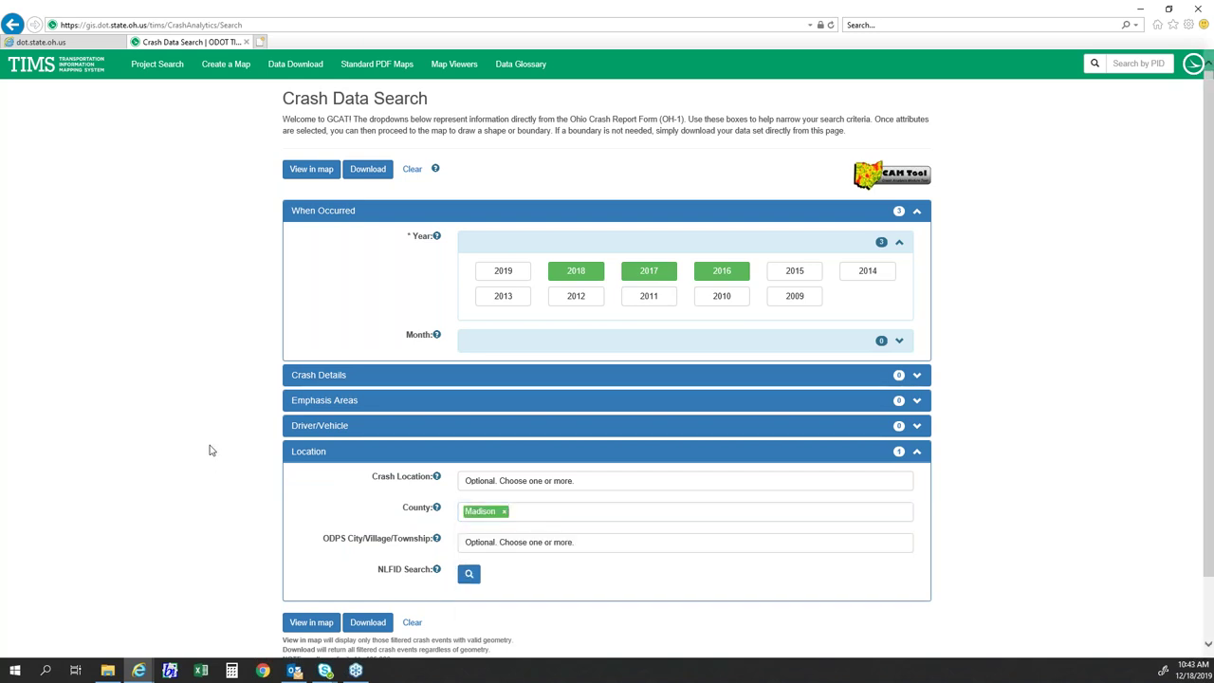
scroll(212, 442, "down", 2)
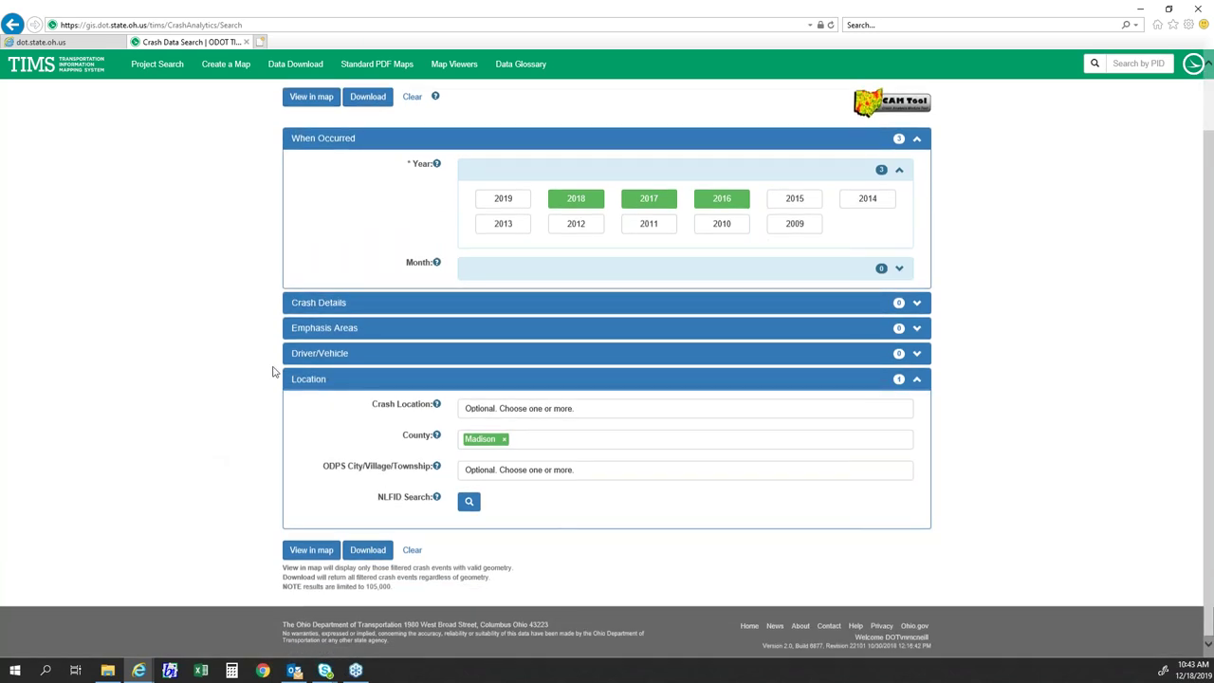
scroll(304, 304, "up", 2)
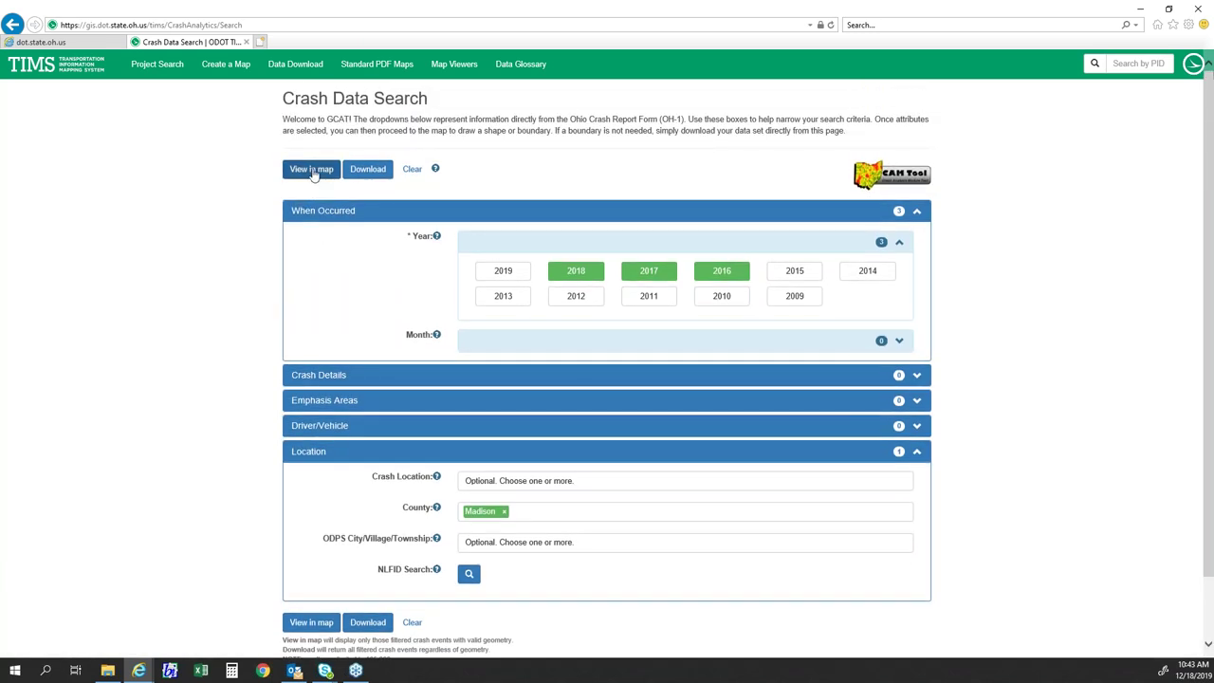
- Run the search and open its 3181 crash results on the map
left_click(313, 173)
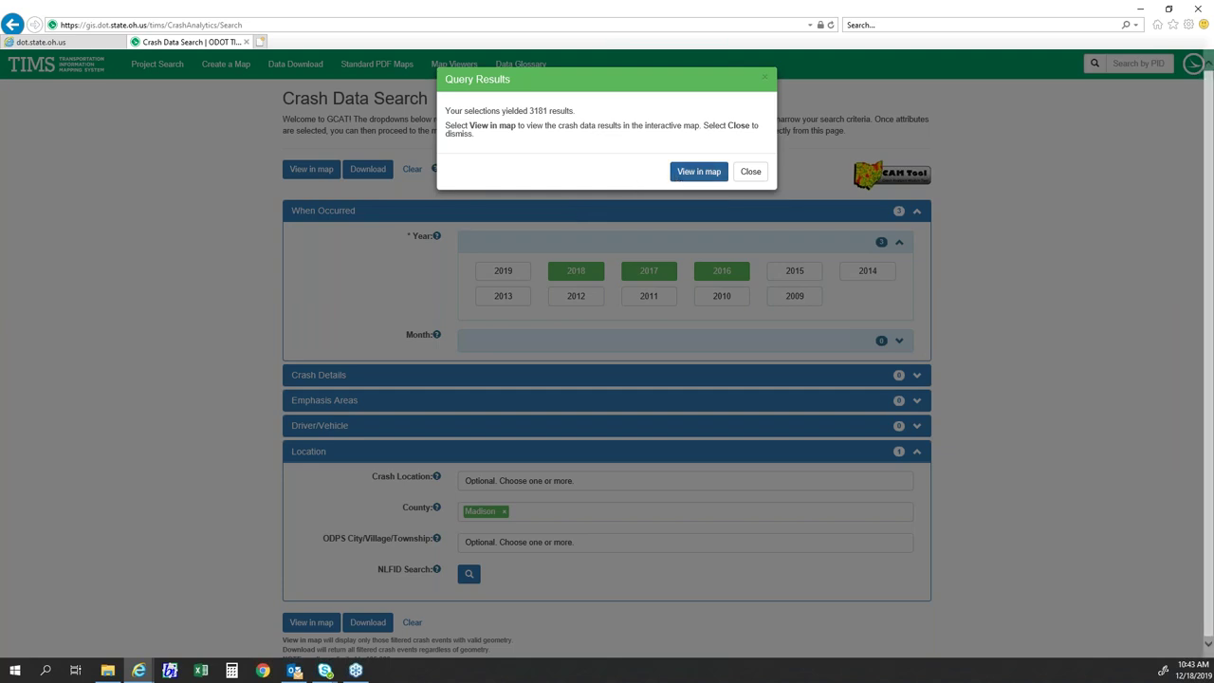
left_click_drag(530, 110, 573, 111)
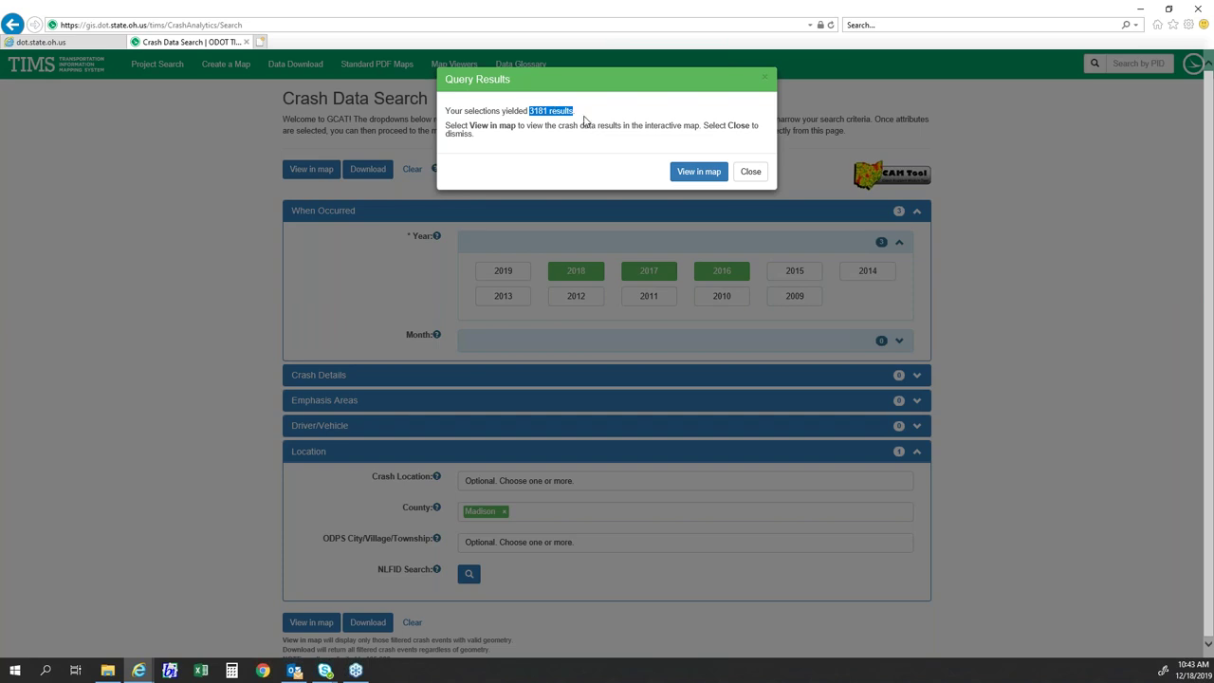
left_click(699, 171)
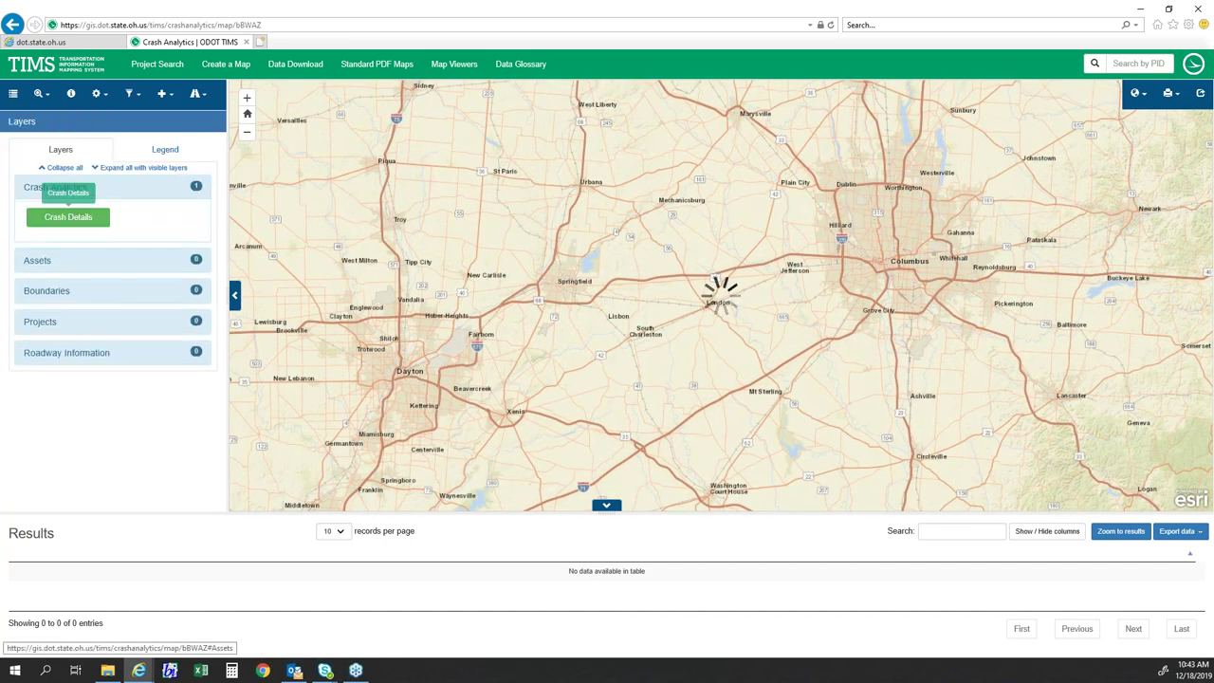
- Show county boundaries and zoom the map toward the Monroe Twp area
left_click(52, 290)
left_click(65, 346)
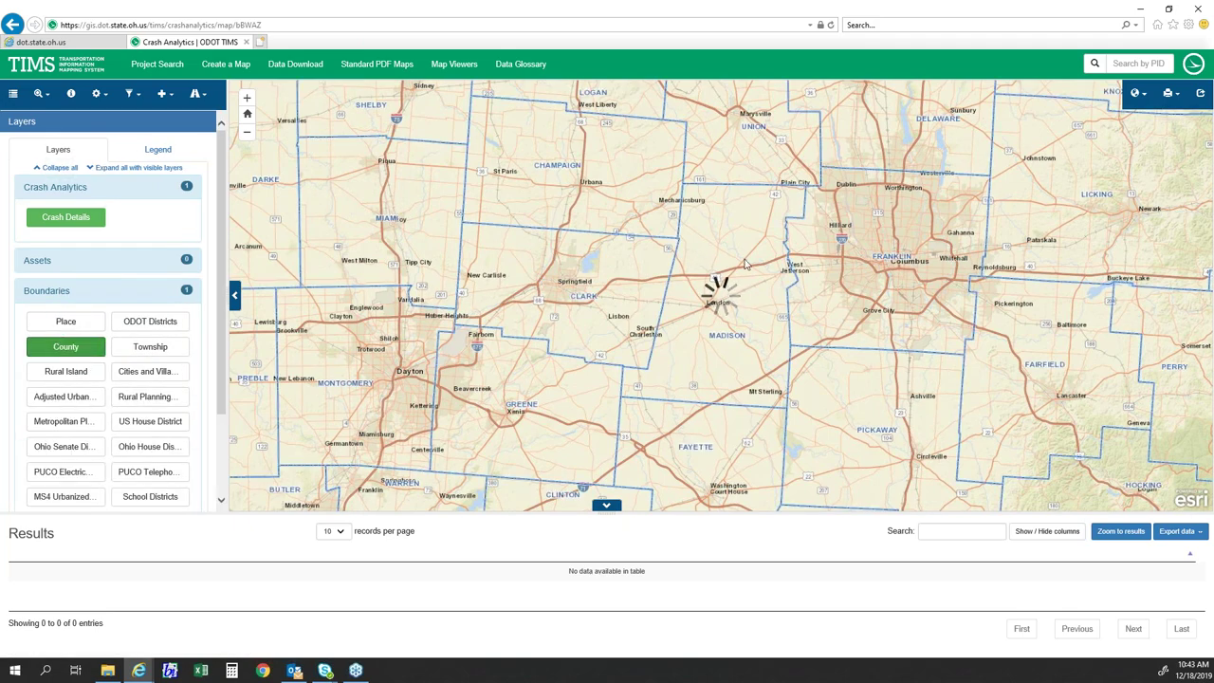
scroll(745, 265, "up", 2)
scroll(731, 305, "down", 1)
scroll(735, 306, "up", 1)
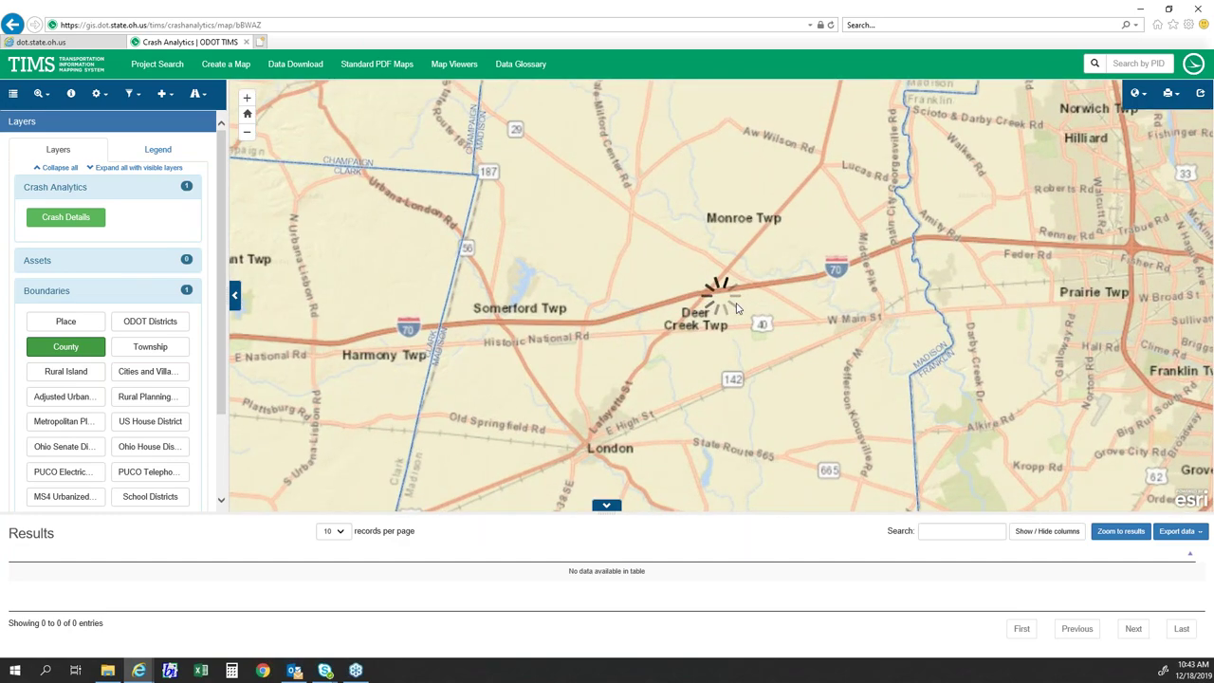
scroll(735, 306, "up", 3)
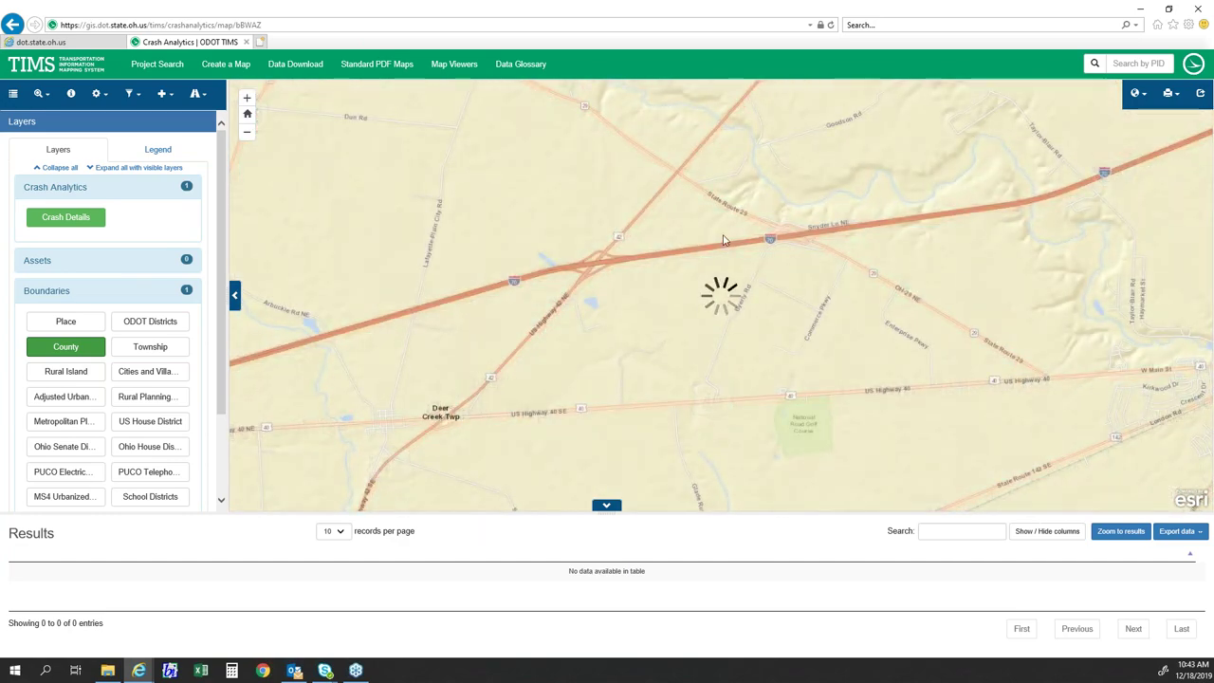
left_click_drag(724, 240, 719, 347)
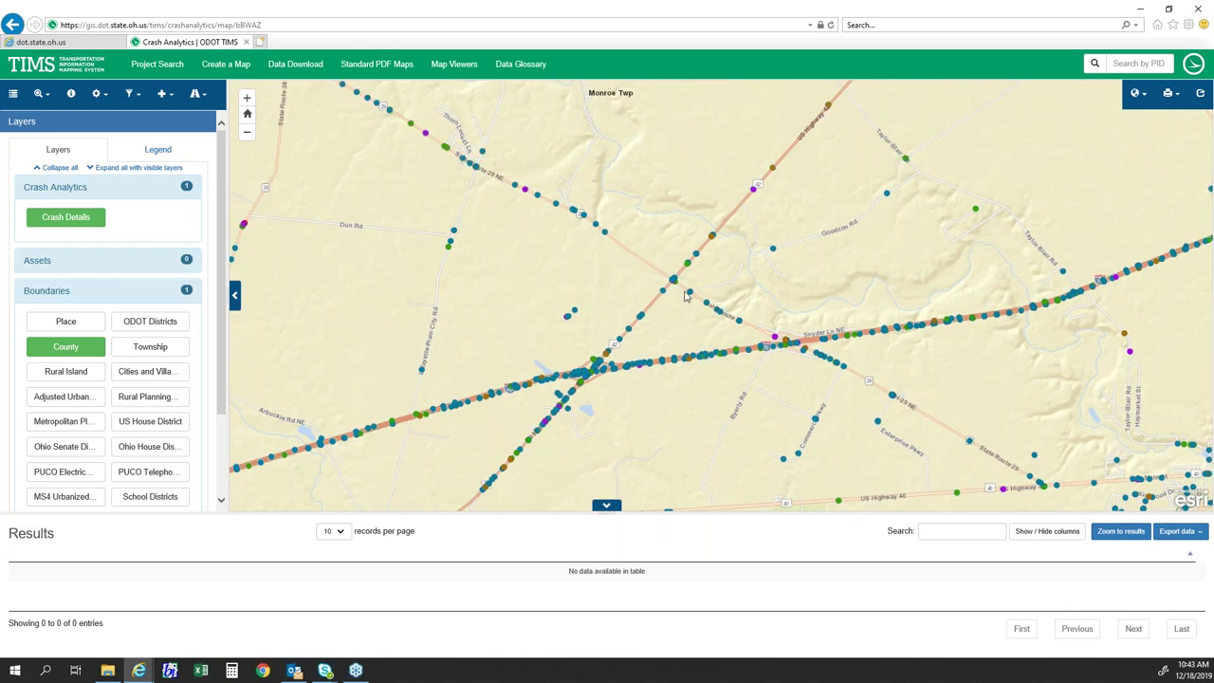
- Zoom in and centre the map on the US 42 / State Route 29 intersection
scroll(685, 295, "up", 2)
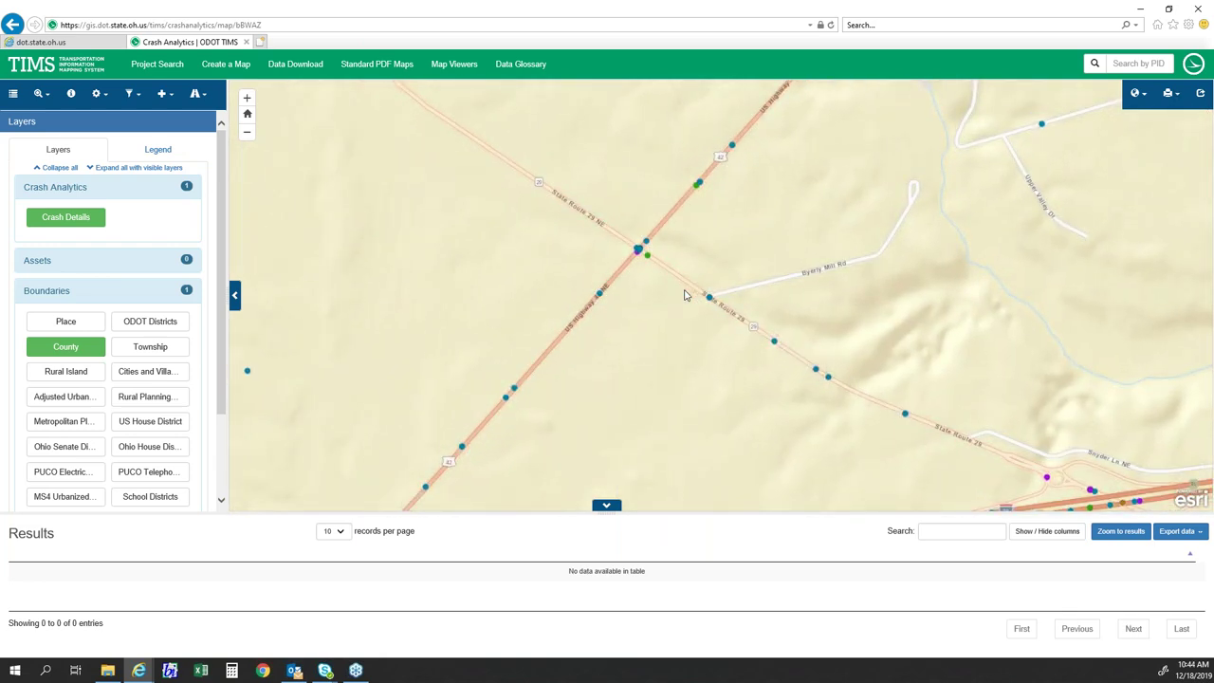
scroll(637, 315, "up", 1)
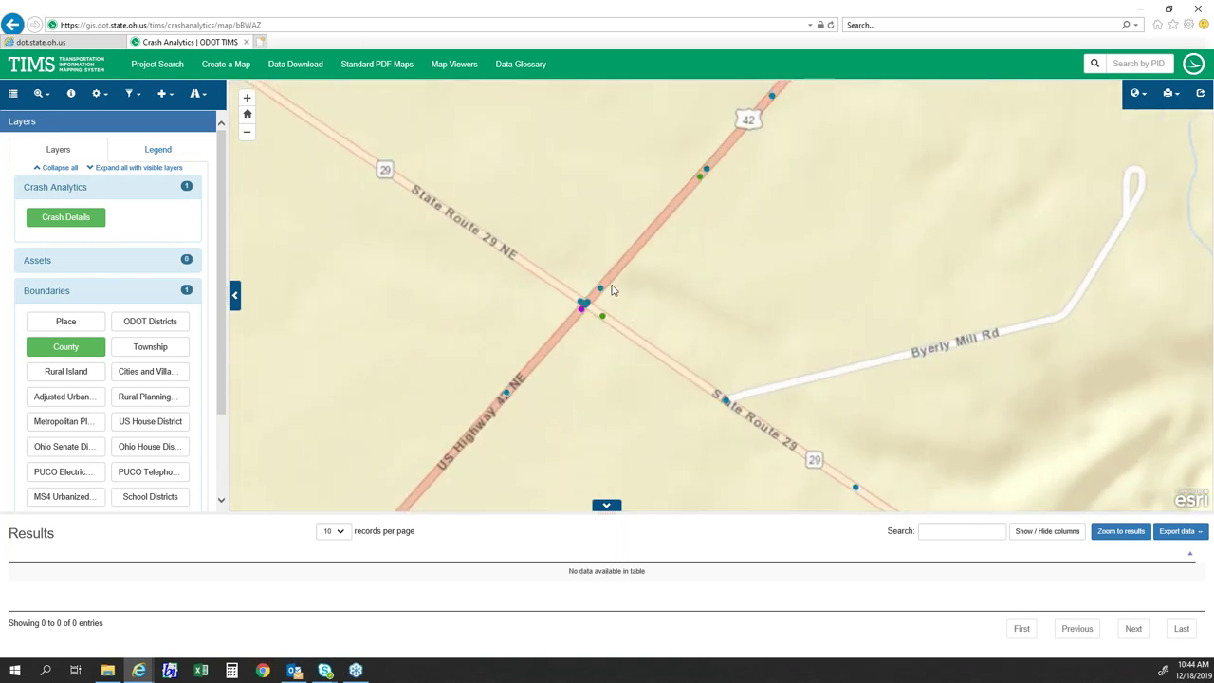
scroll(691, 300, "down", 1)
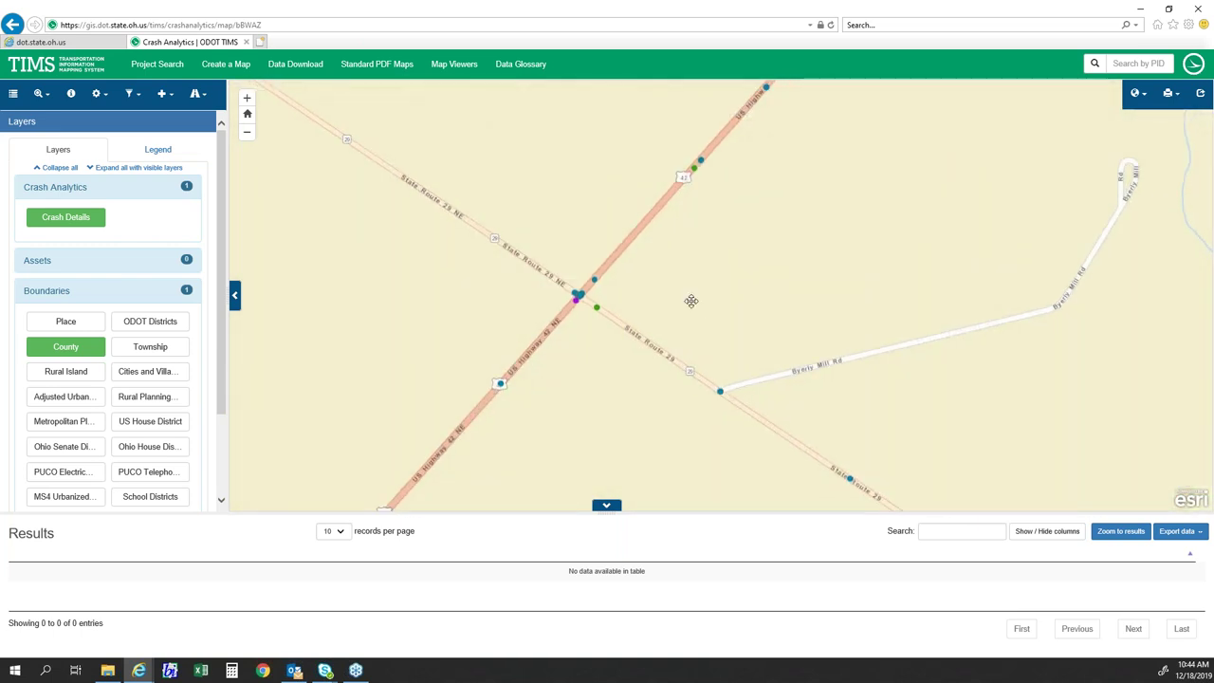
scroll(697, 298, "down", 2)
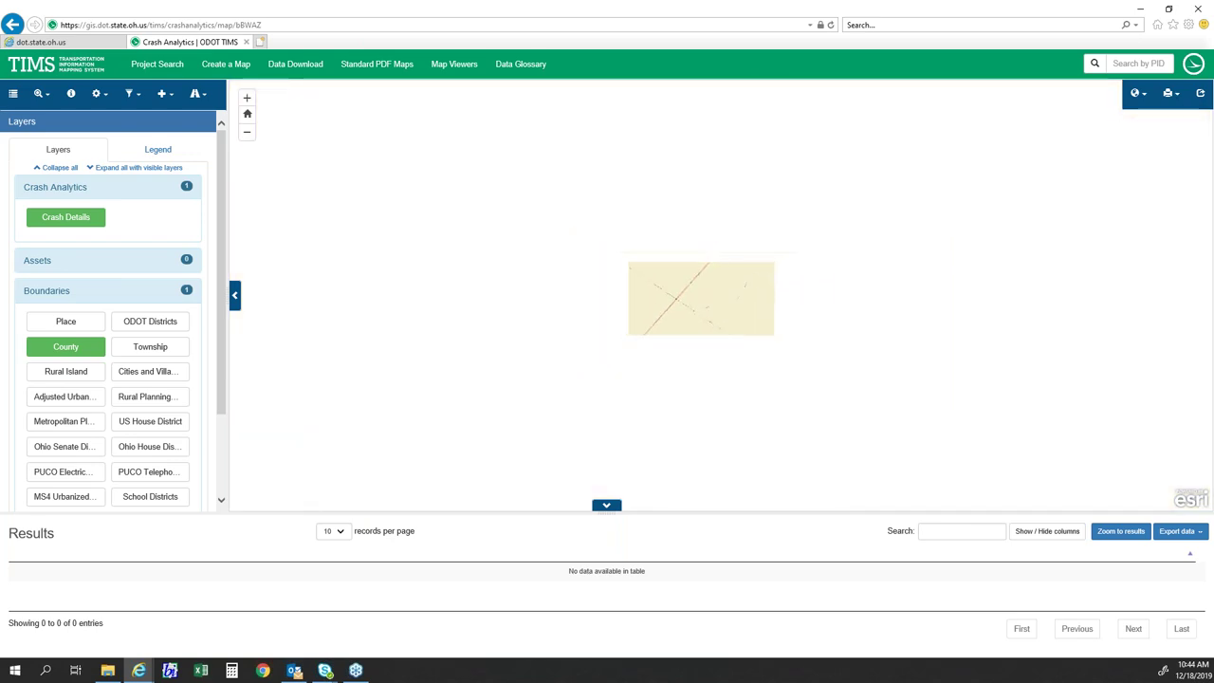
scroll(692, 303, "down", 3)
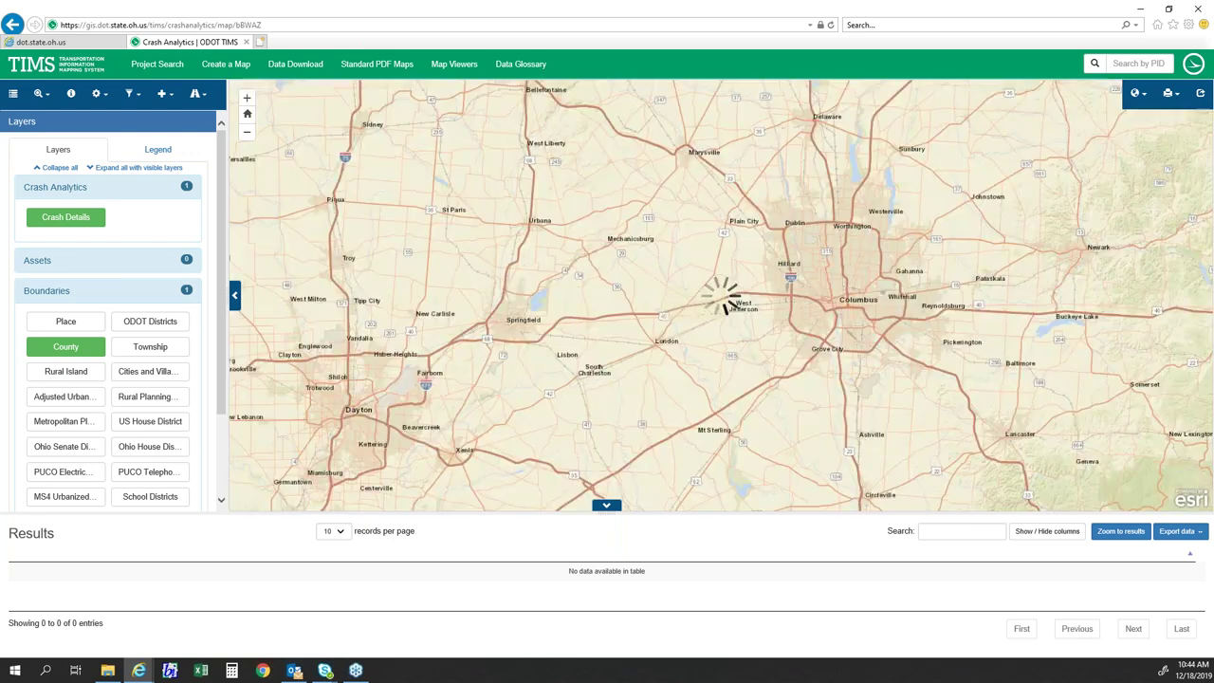
scroll(690, 340, "up", 1)
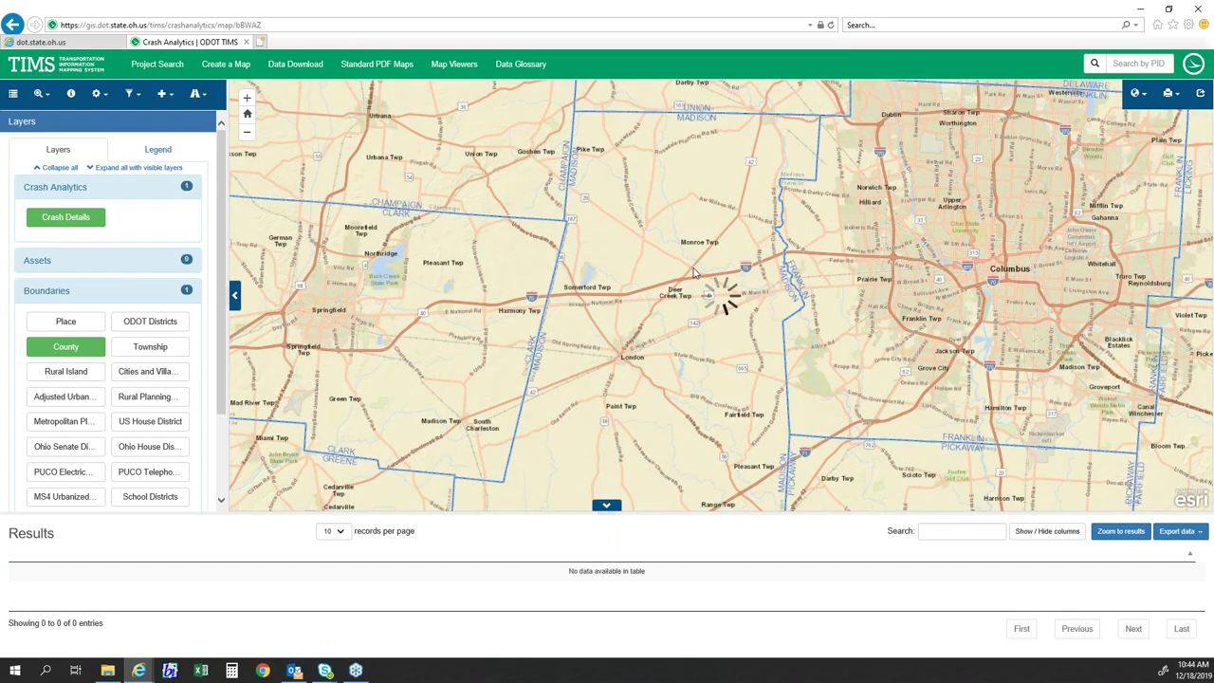
scroll(693, 275, "up", 1)
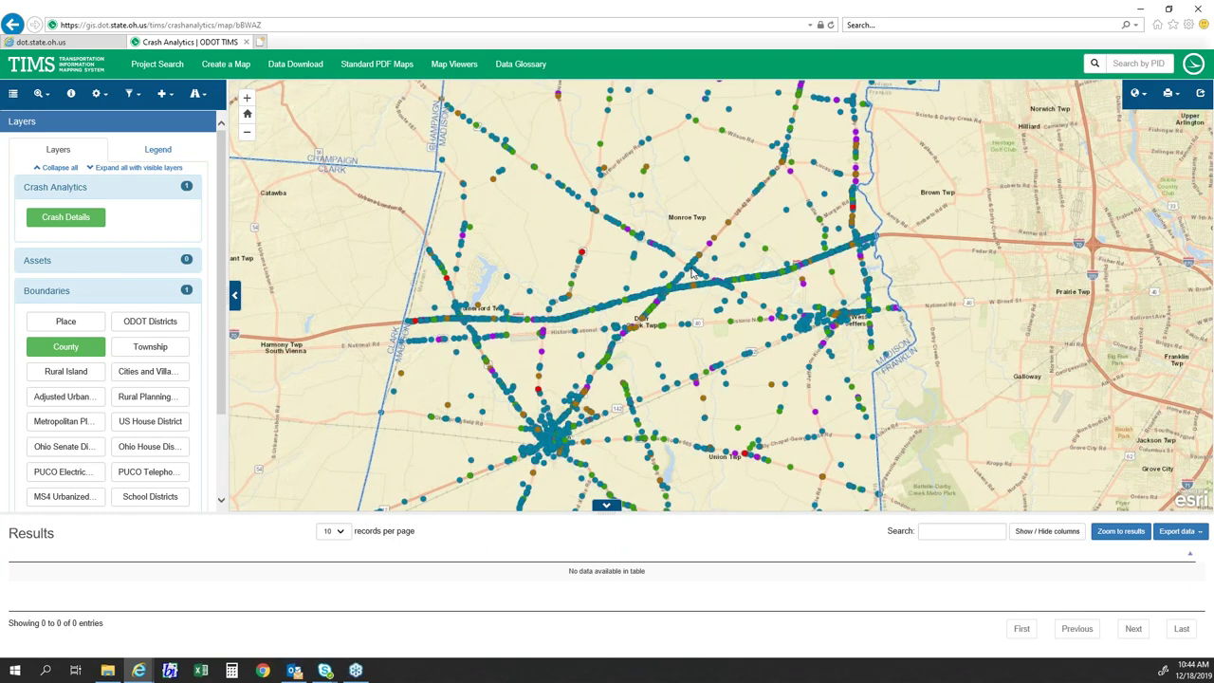
scroll(691, 272, "up", 4)
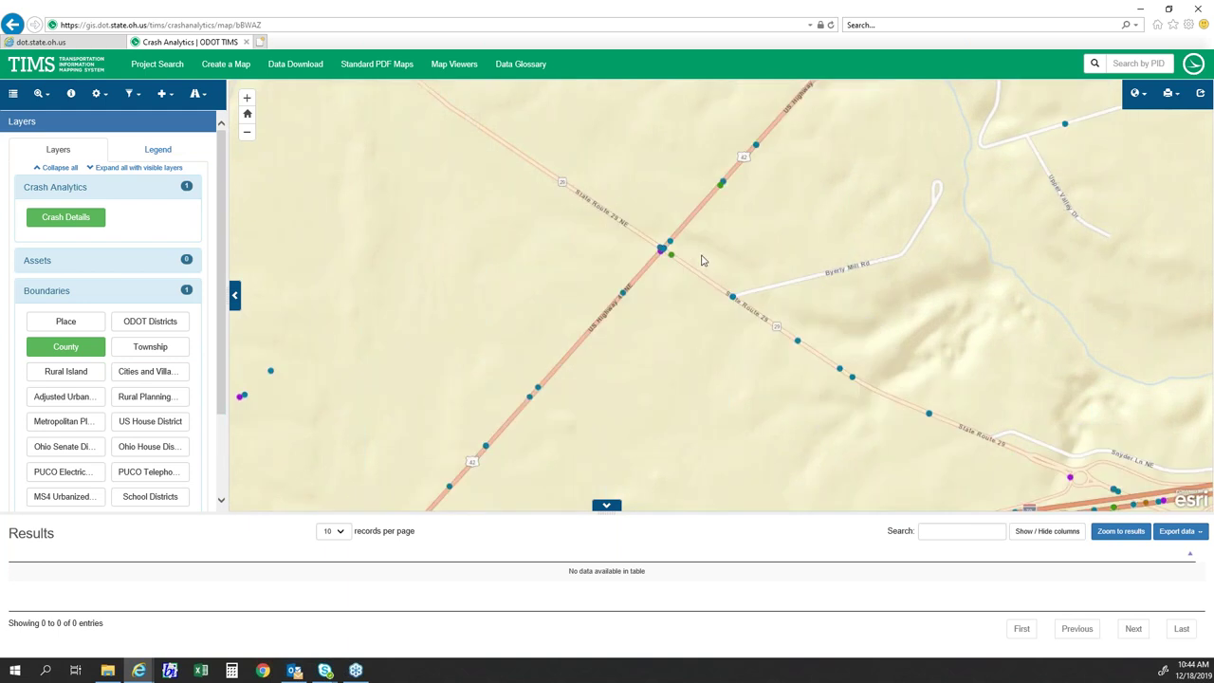
left_click_drag(704, 263, 674, 289)
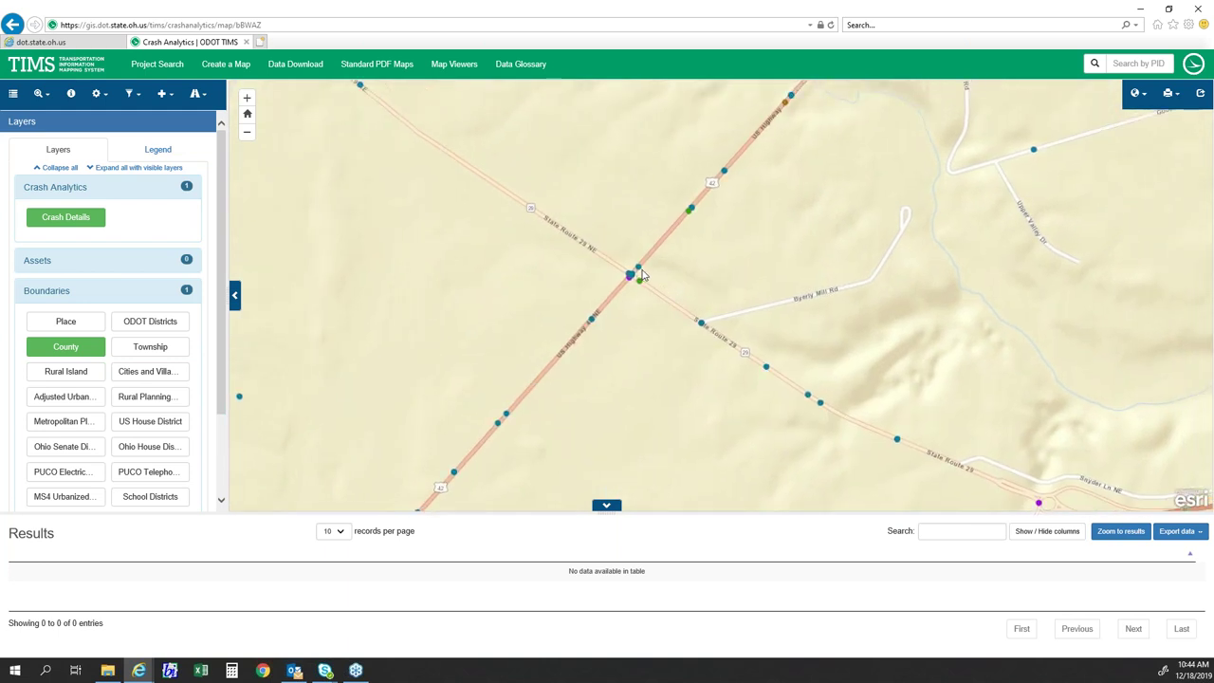
scroll(641, 275, "up", 1)
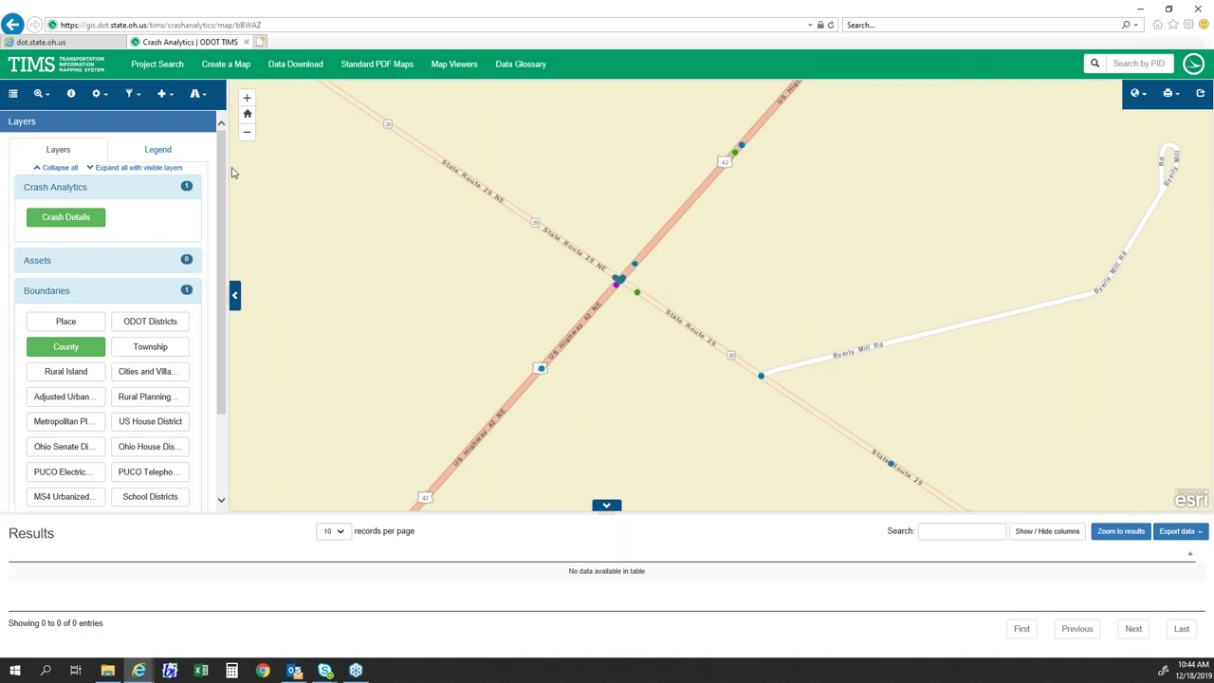
- Open Filter crash events by graphic, keeping point type and entering a 250-foot buffer
left_click(196, 96)
left_click(176, 120)
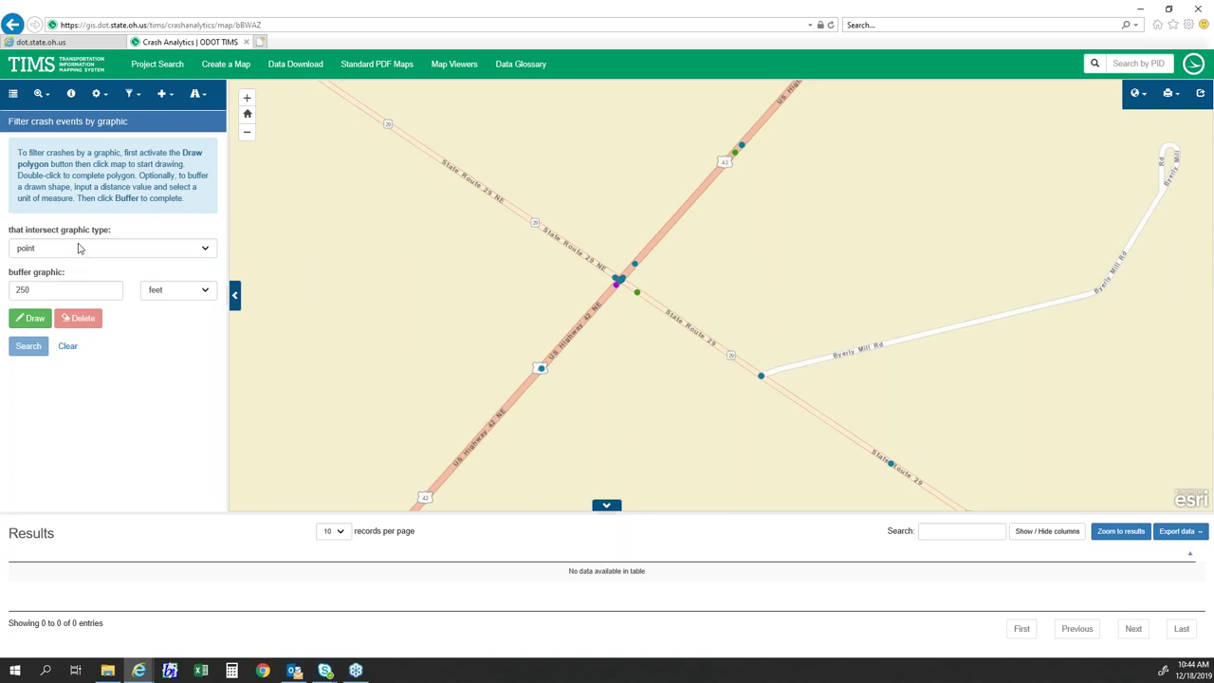
left_click_drag(393, 220, 396, 236)
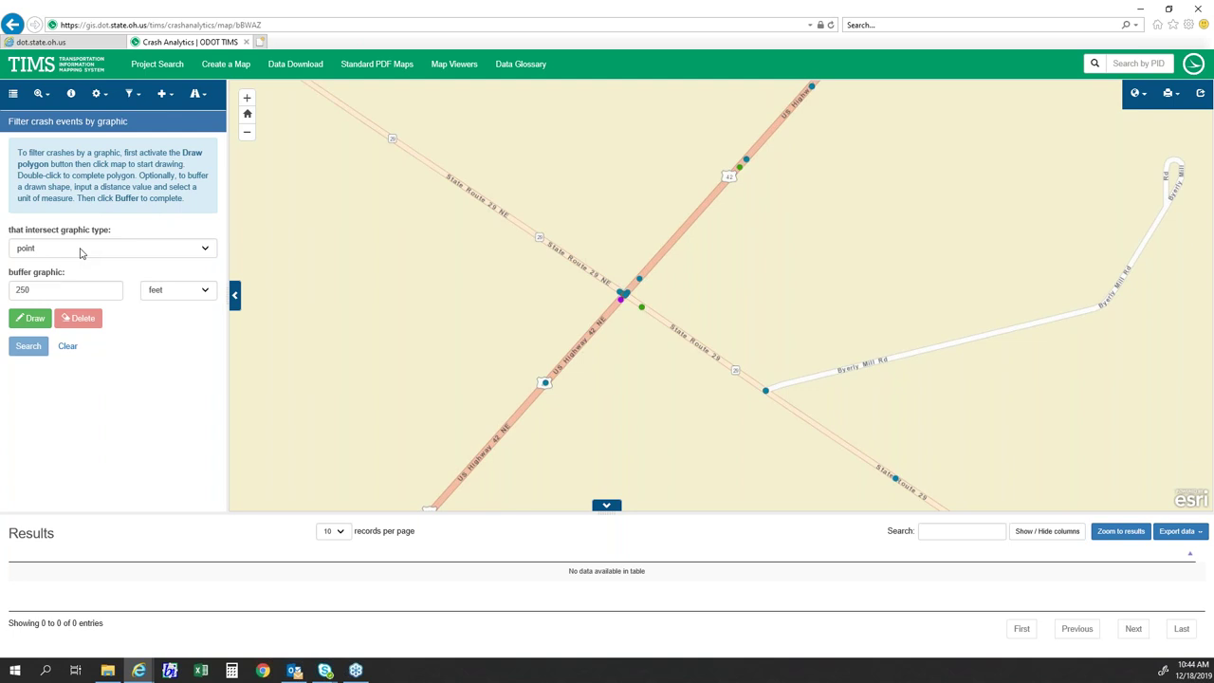
left_click(81, 250)
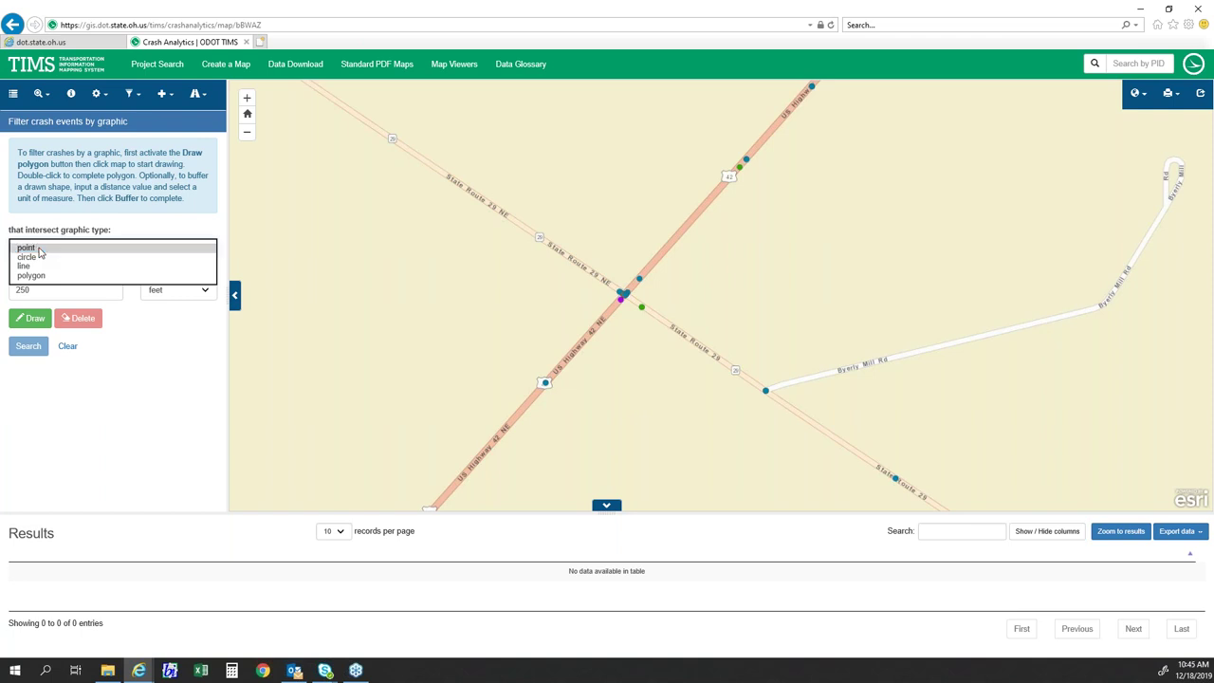
left_click(40, 249)
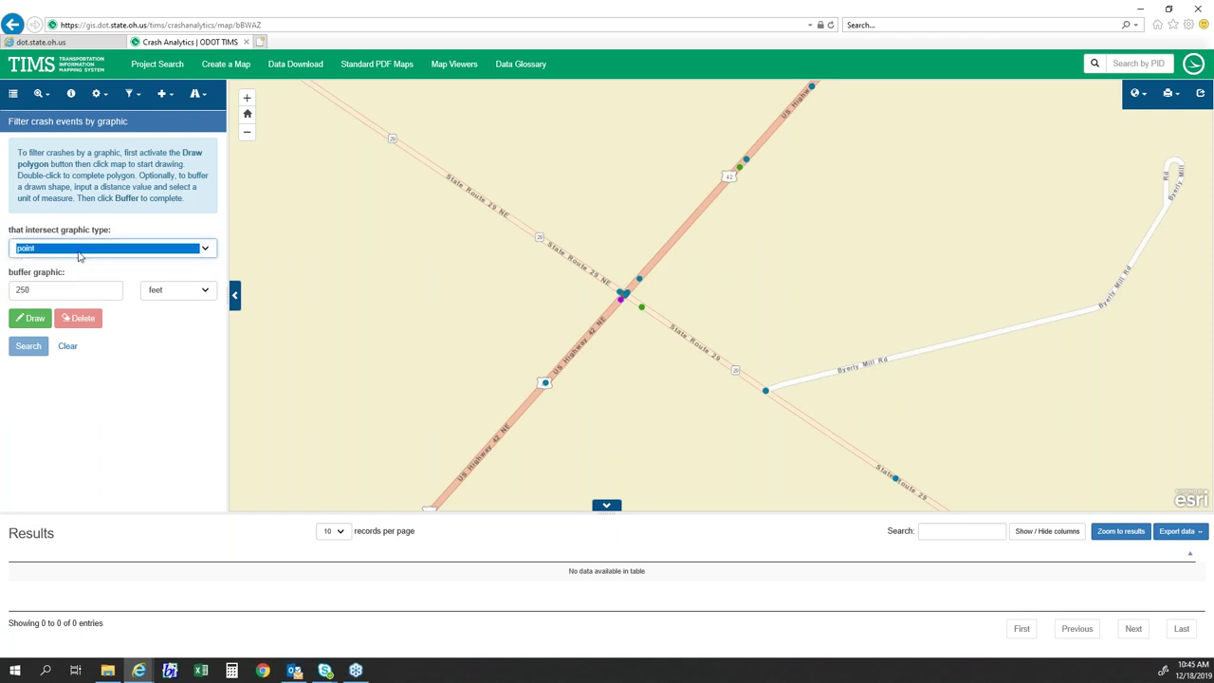
double_click(42, 297)
type("250")
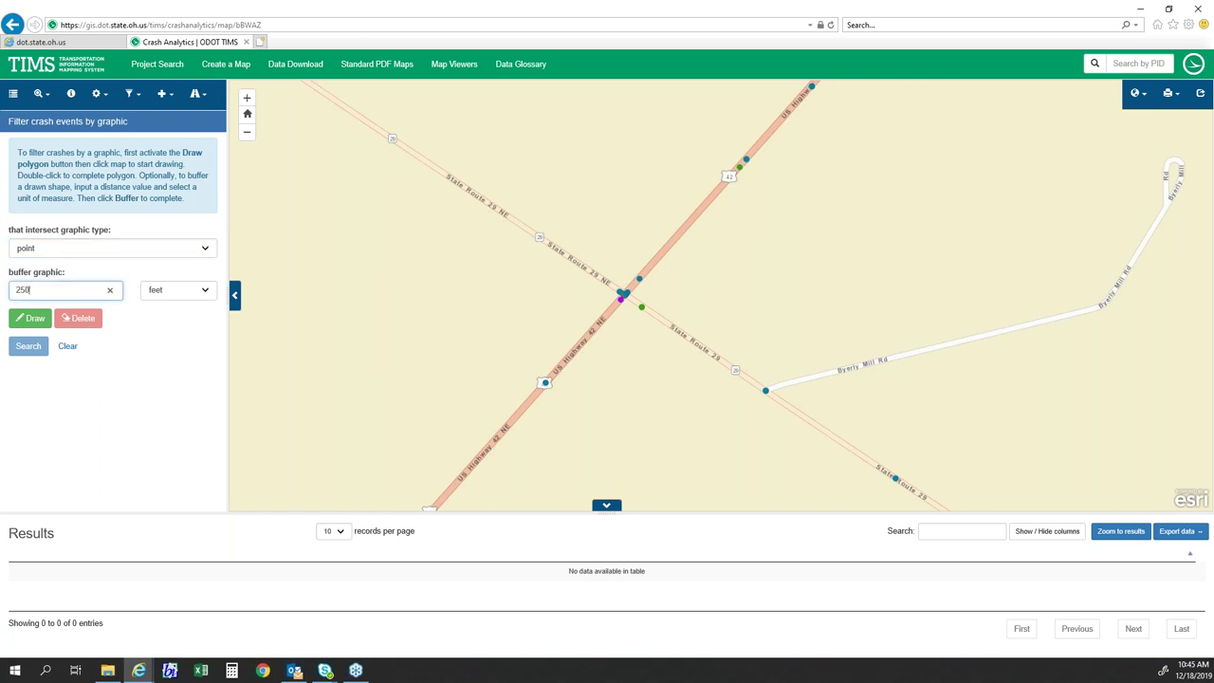
- Try a buffered point, then a circle, at the intersection, clearing each
left_click(34, 319)
left_click(625, 293)
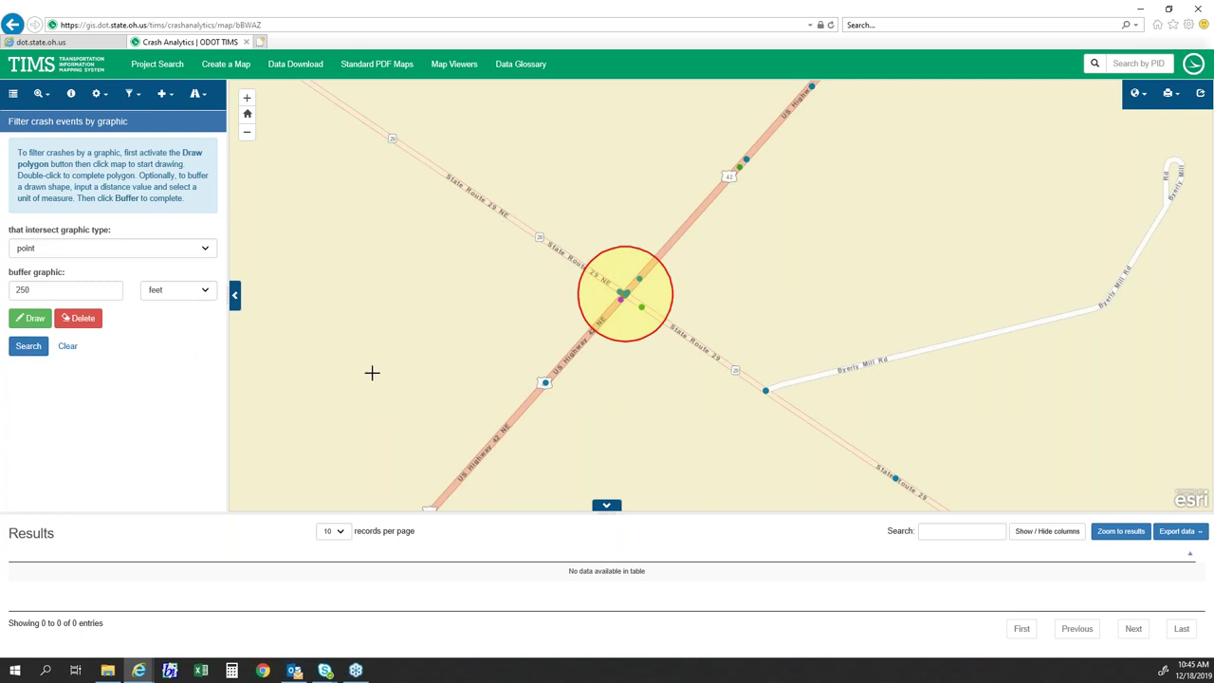
left_click(68, 349)
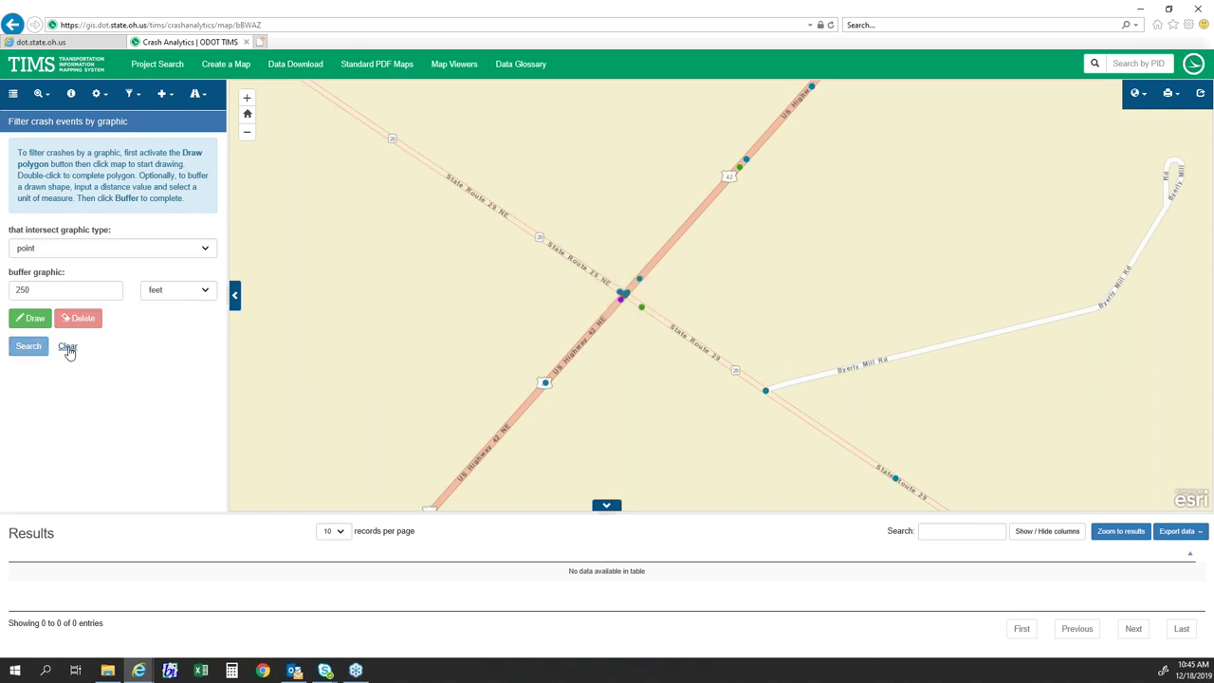
left_click(57, 251)
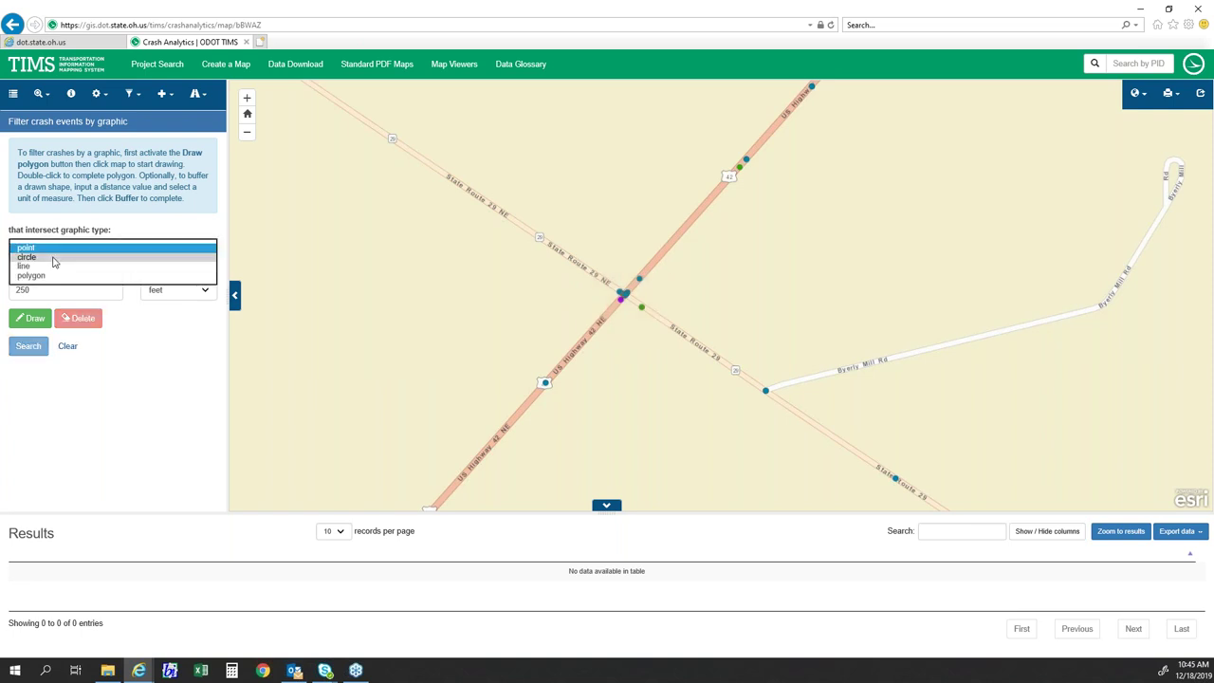
left_click(53, 264)
left_click(54, 251)
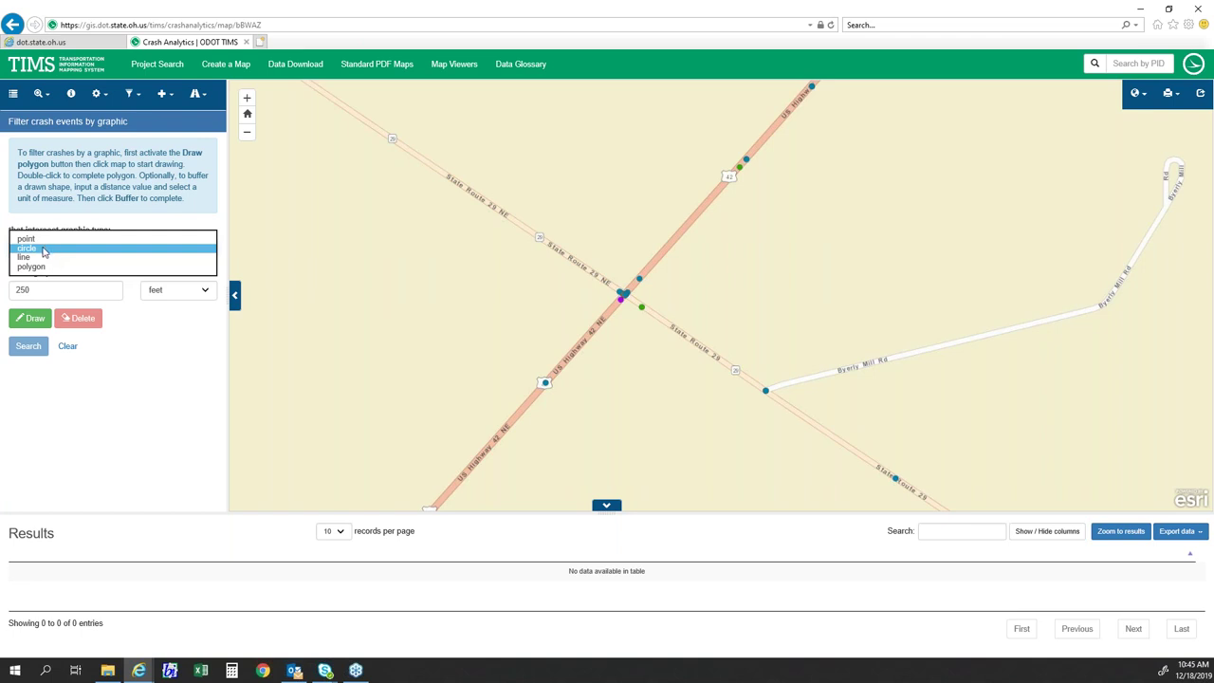
left_click(43, 250)
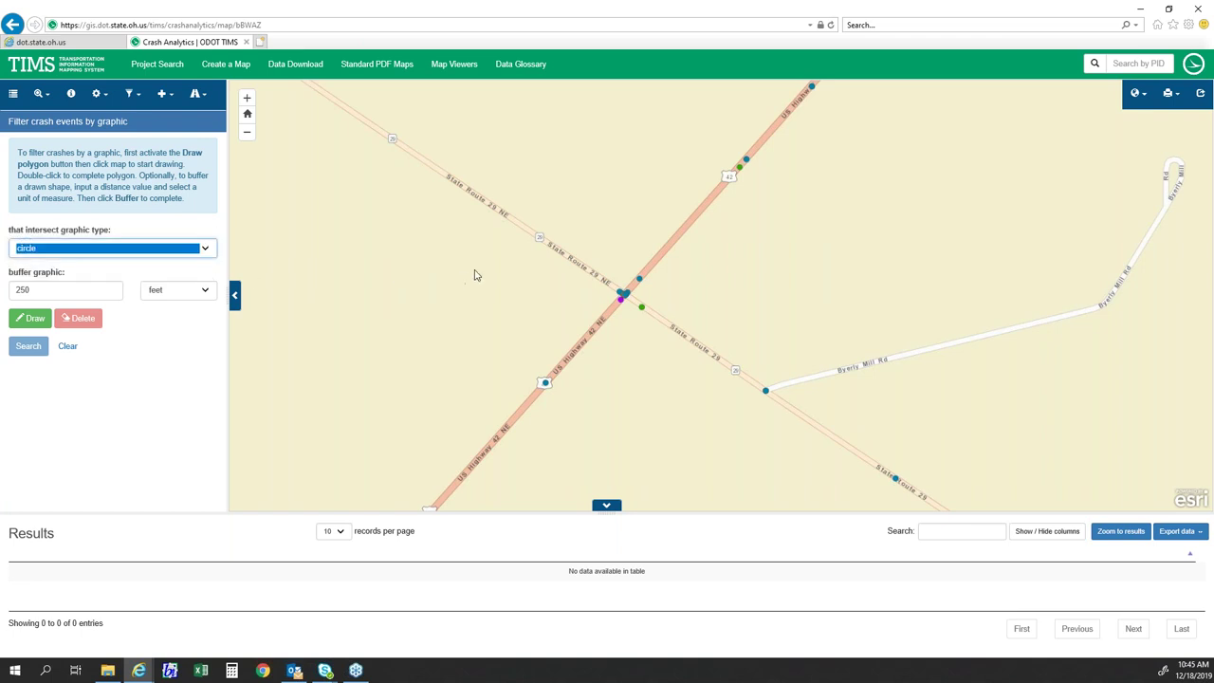
left_click(30, 318)
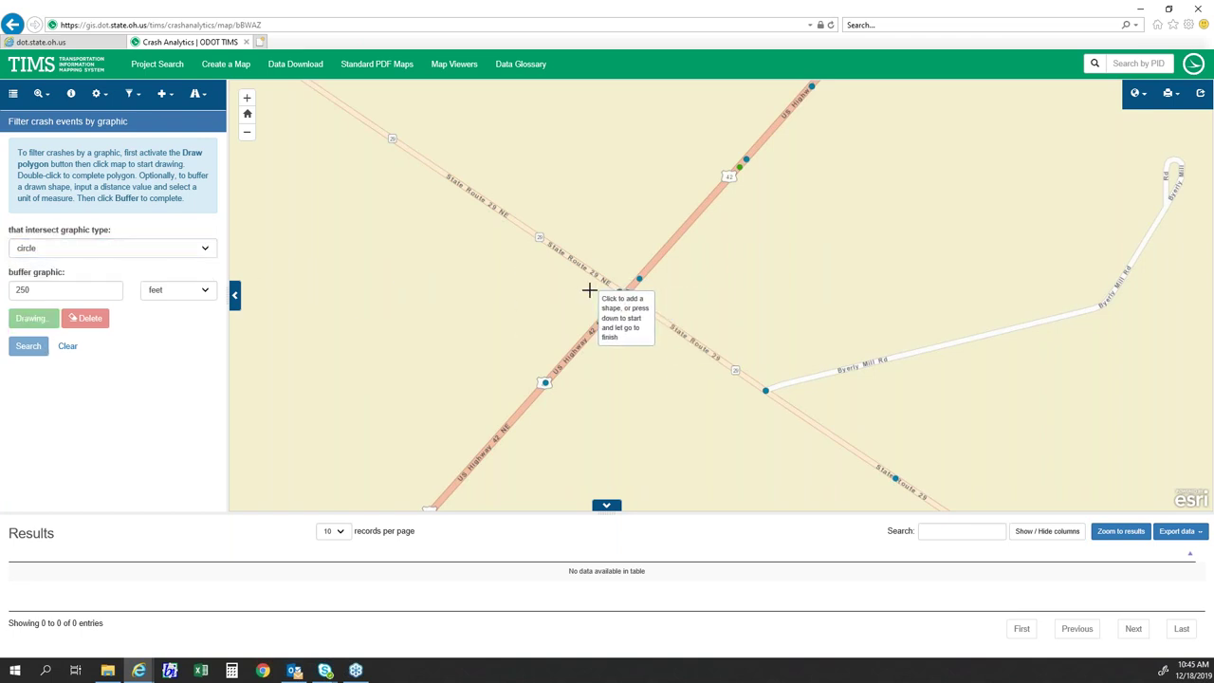
mouse_move(623, 296)
left_mouse_down()
mouse_move(664, 266)
mouse_move(756, 247)
mouse_move(669, 291)
mouse_move(774, 255)
mouse_move(706, 274)
left_mouse_up()
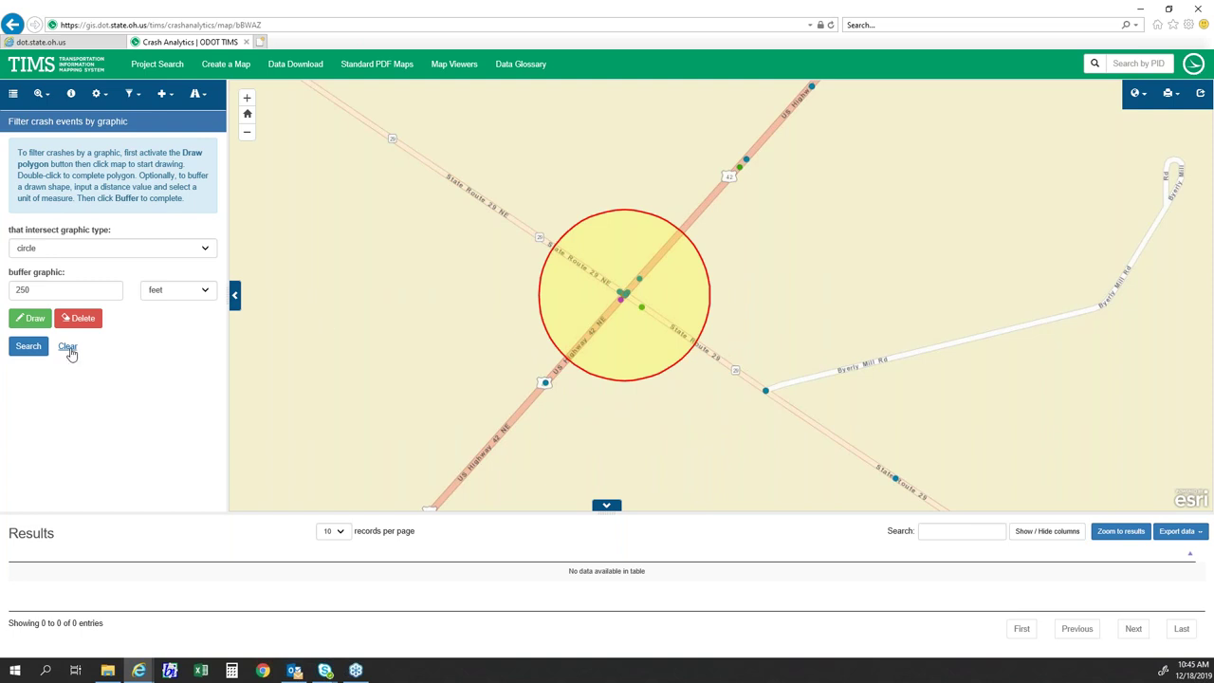
left_click(67, 347)
- Switch back to point and place the 250-foot buffered point on the intersection
left_click(52, 251)
left_click(42, 240)
left_click(29, 318)
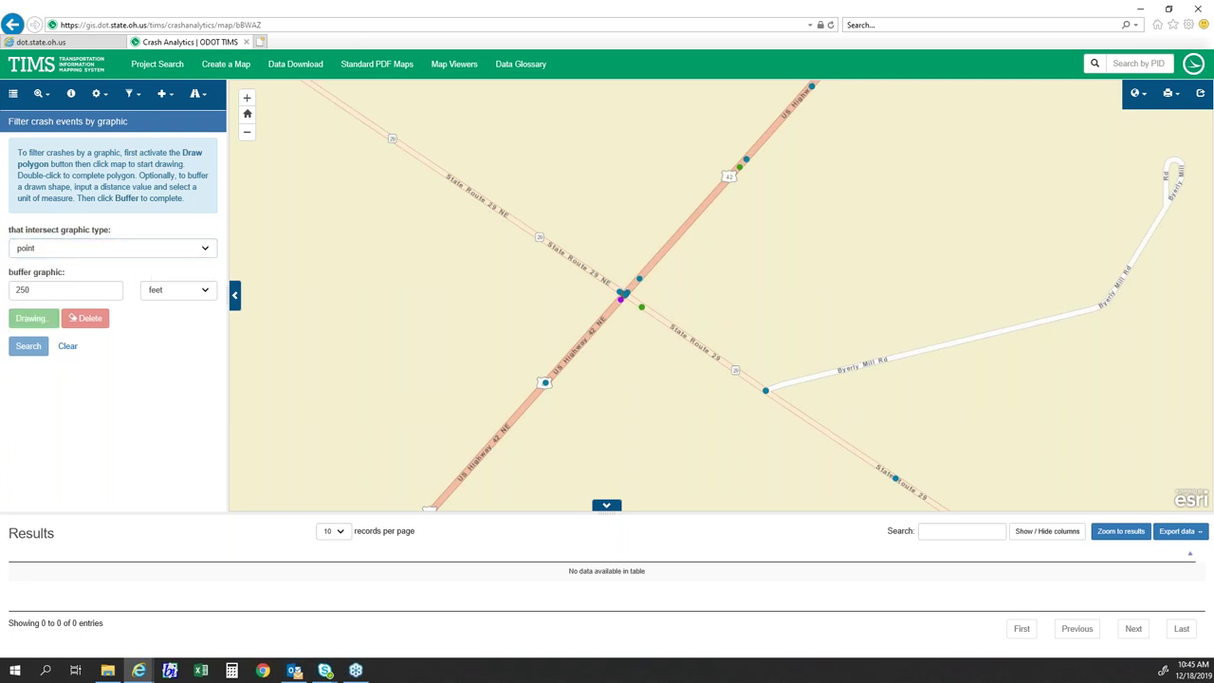
left_click(622, 294)
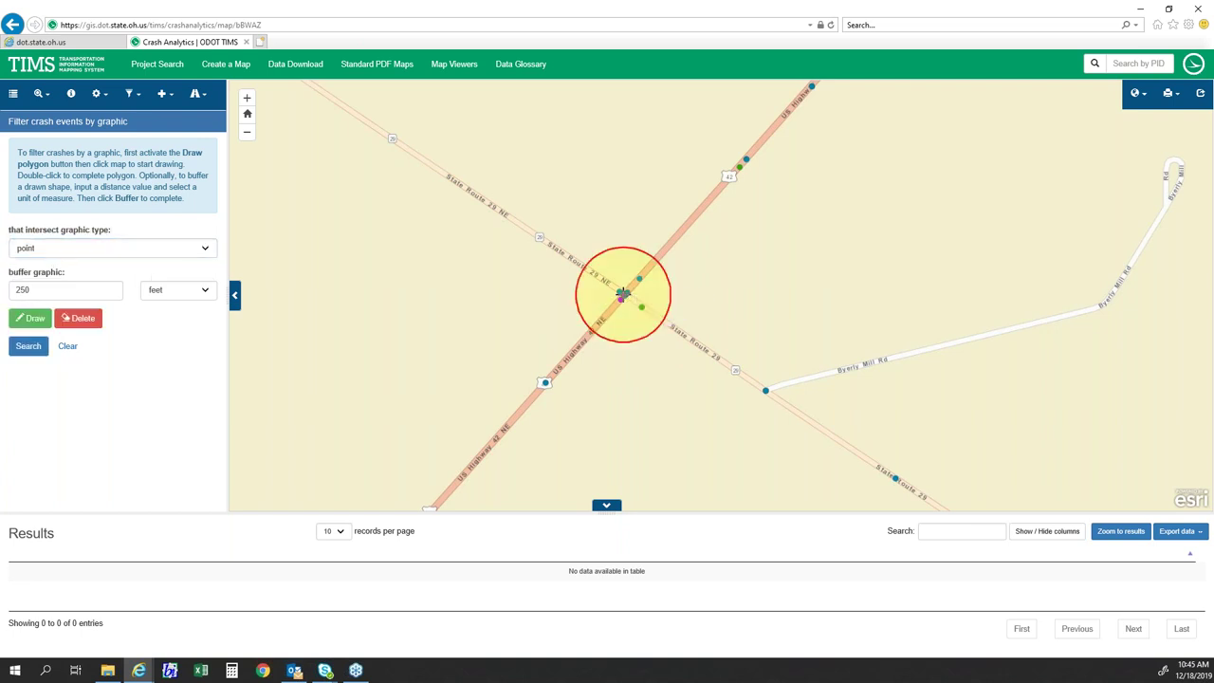
- Search the buffer circle (23 crashes) and pan to show SR 29 southeast of it
left_click(29, 347)
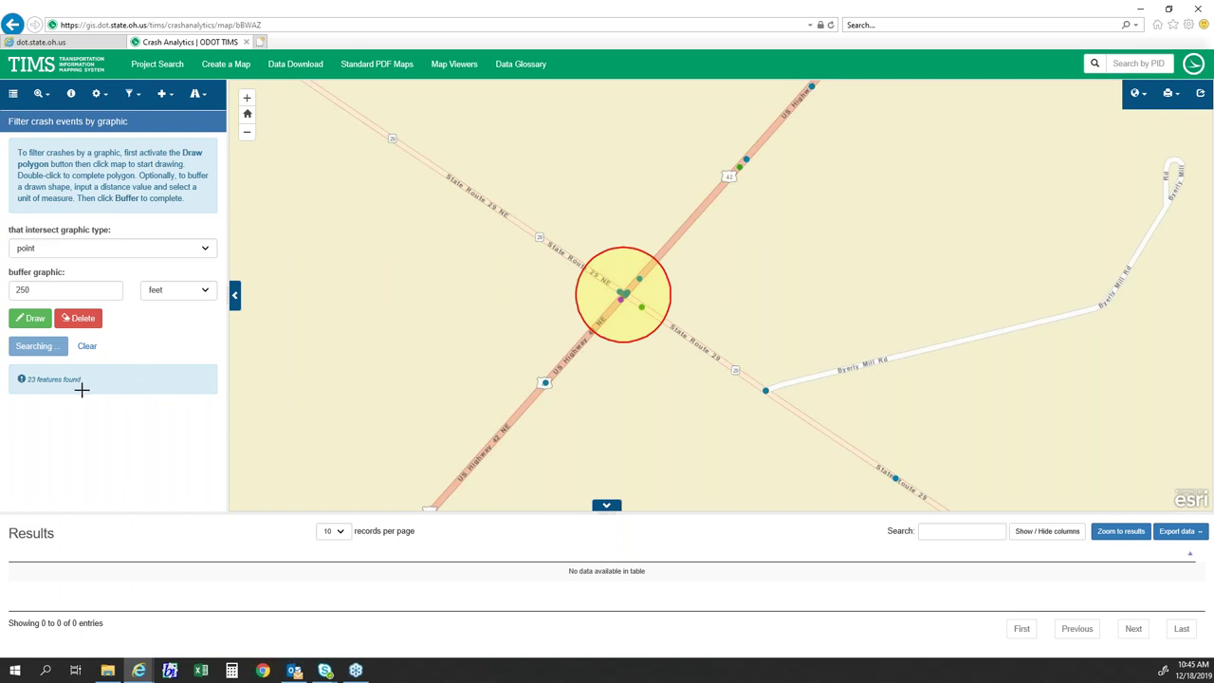
scroll(588, 369, "down", 5)
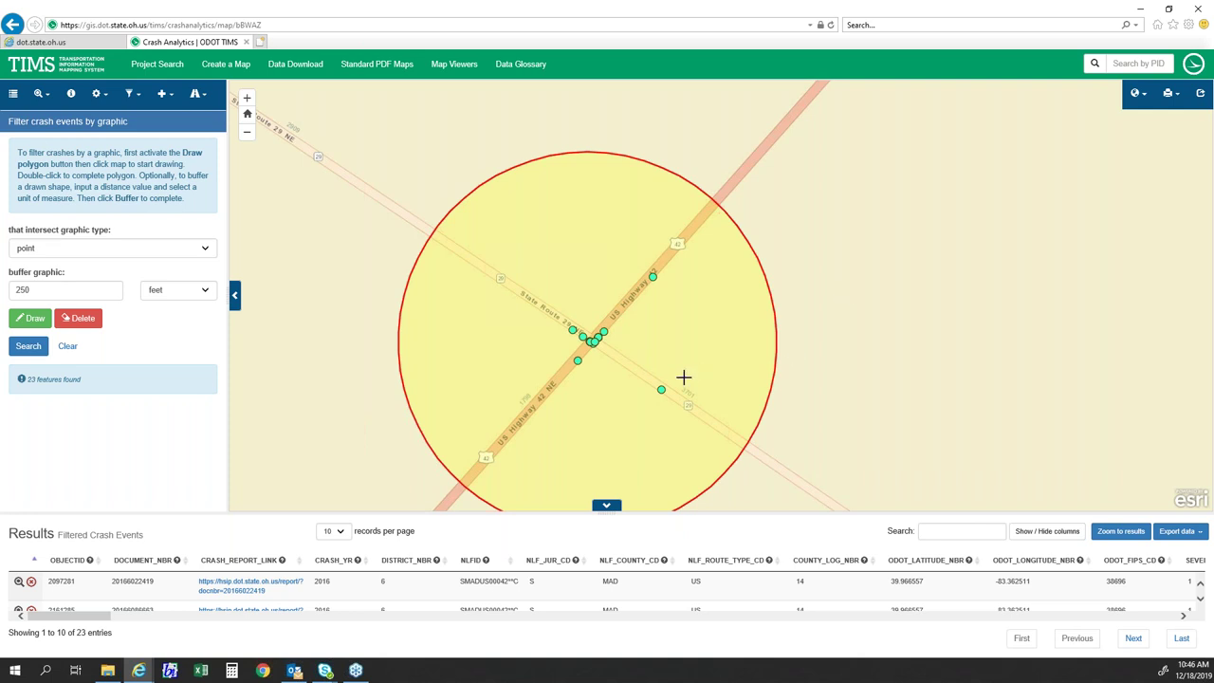
left_click_drag(867, 326, 811, 275)
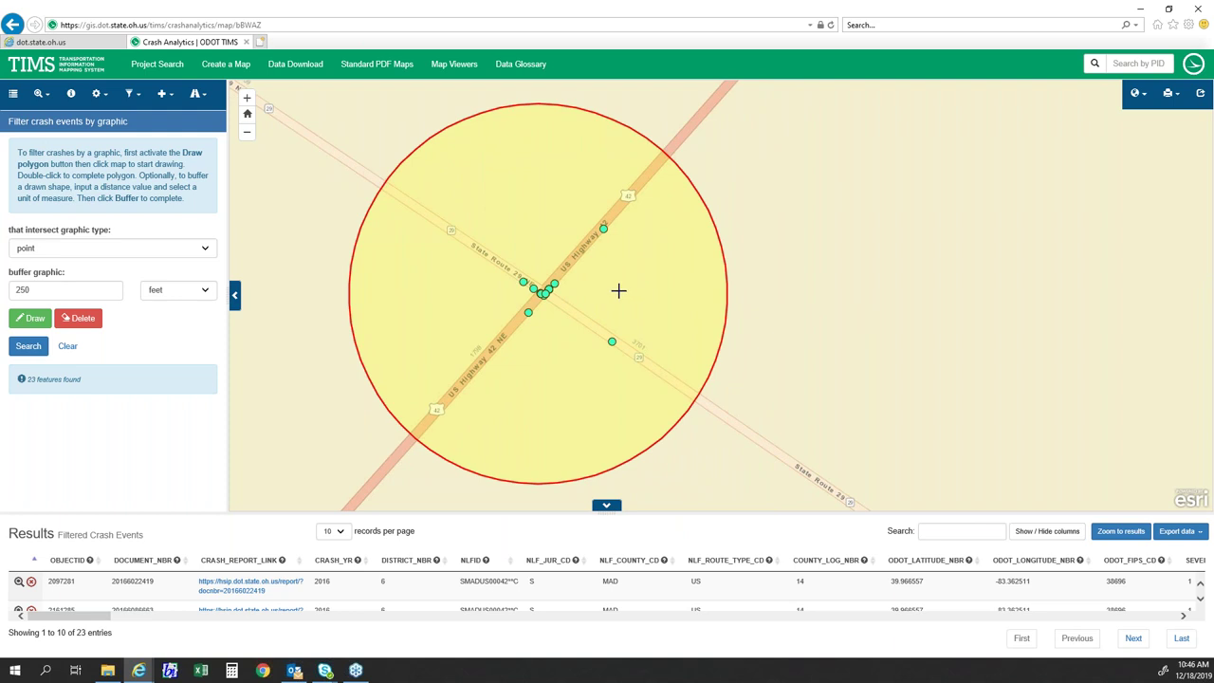
scroll(656, 328, "down", 1)
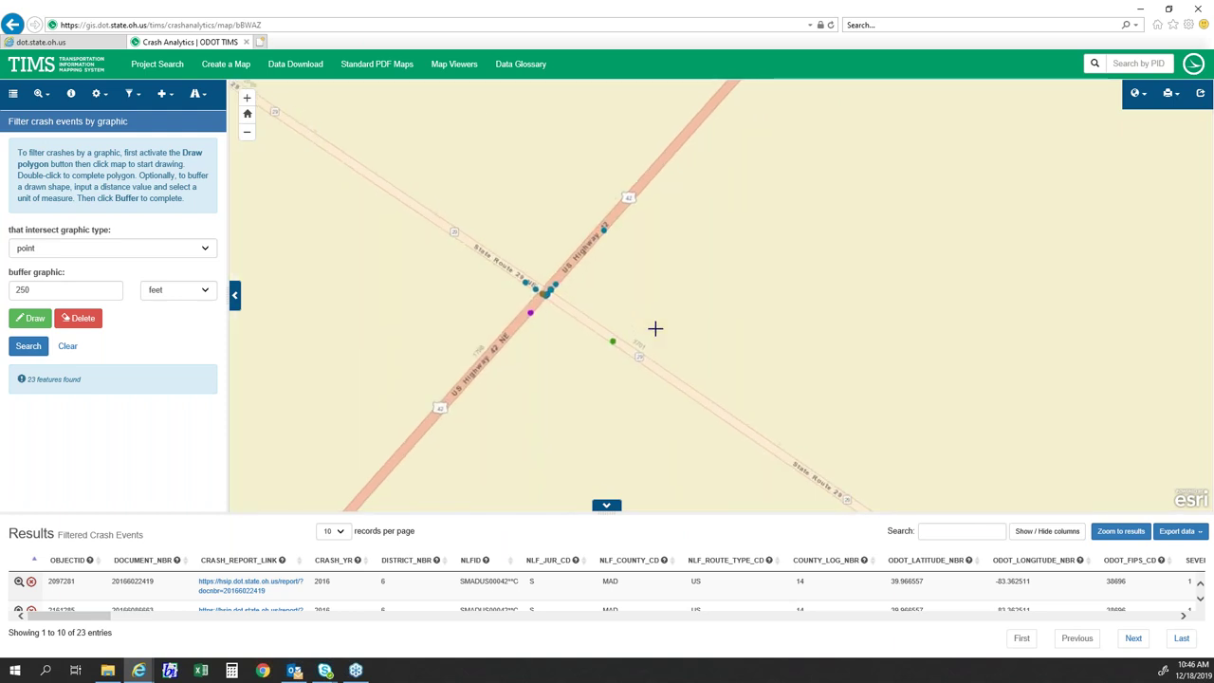
left_click_drag(742, 345, 569, 248)
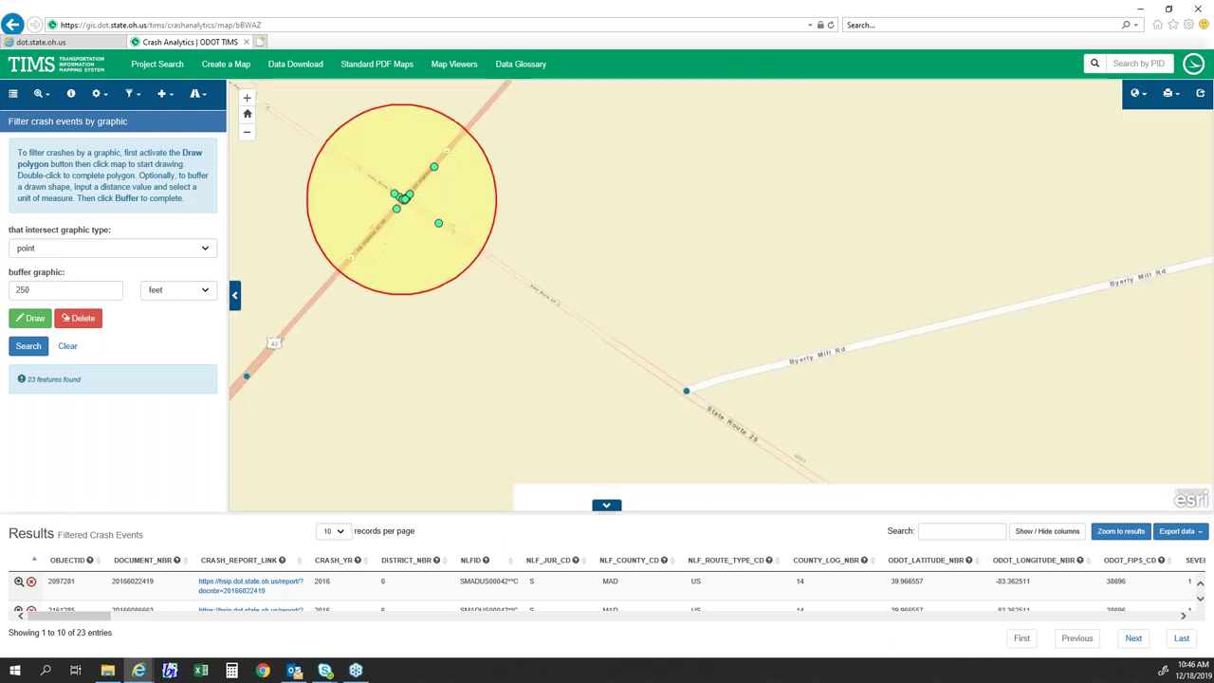
scroll(569, 246, "down", 2)
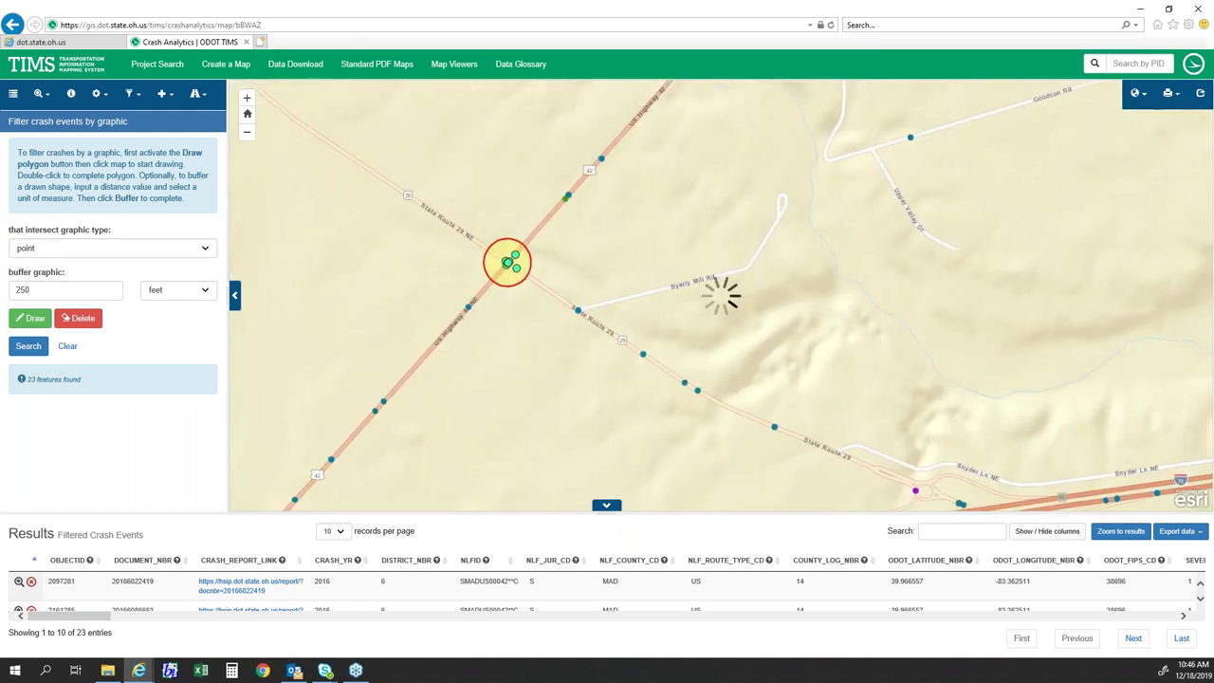
scroll(721, 296, "up", 1)
left_click_drag(669, 364, 605, 290)
scroll(666, 318, "down", 1)
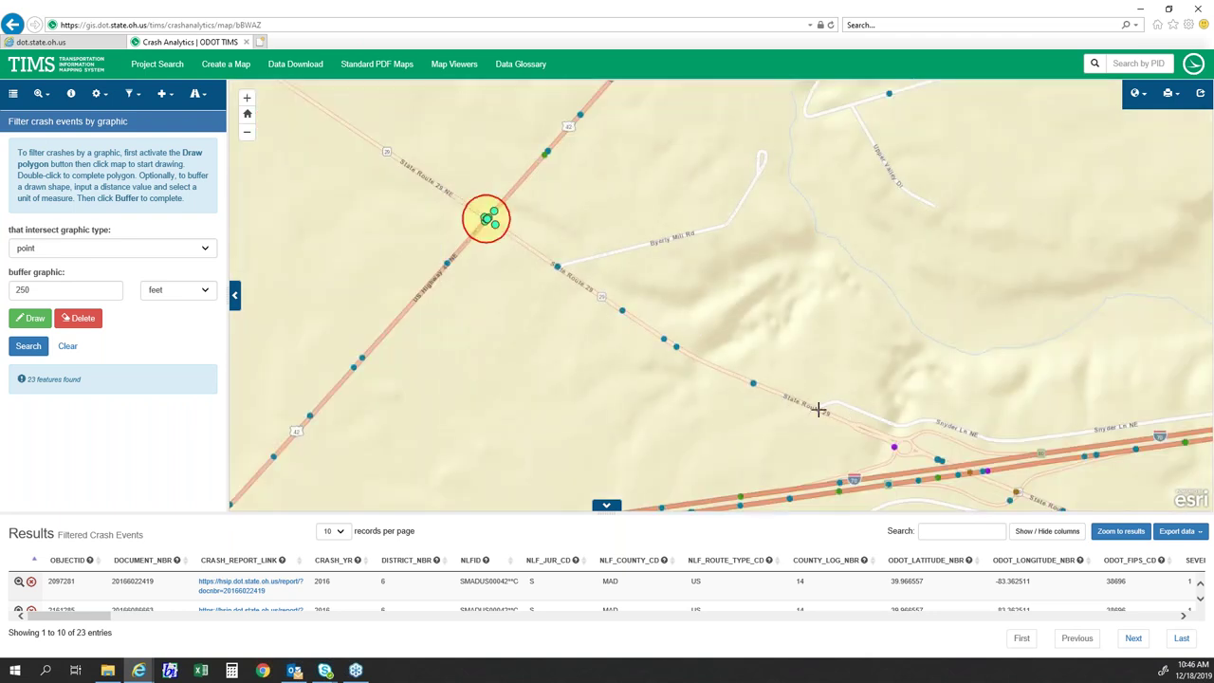
- Switch the graphic type to polygon and outline State Route 29 southeast of the buffer circle
left_click(128, 254)
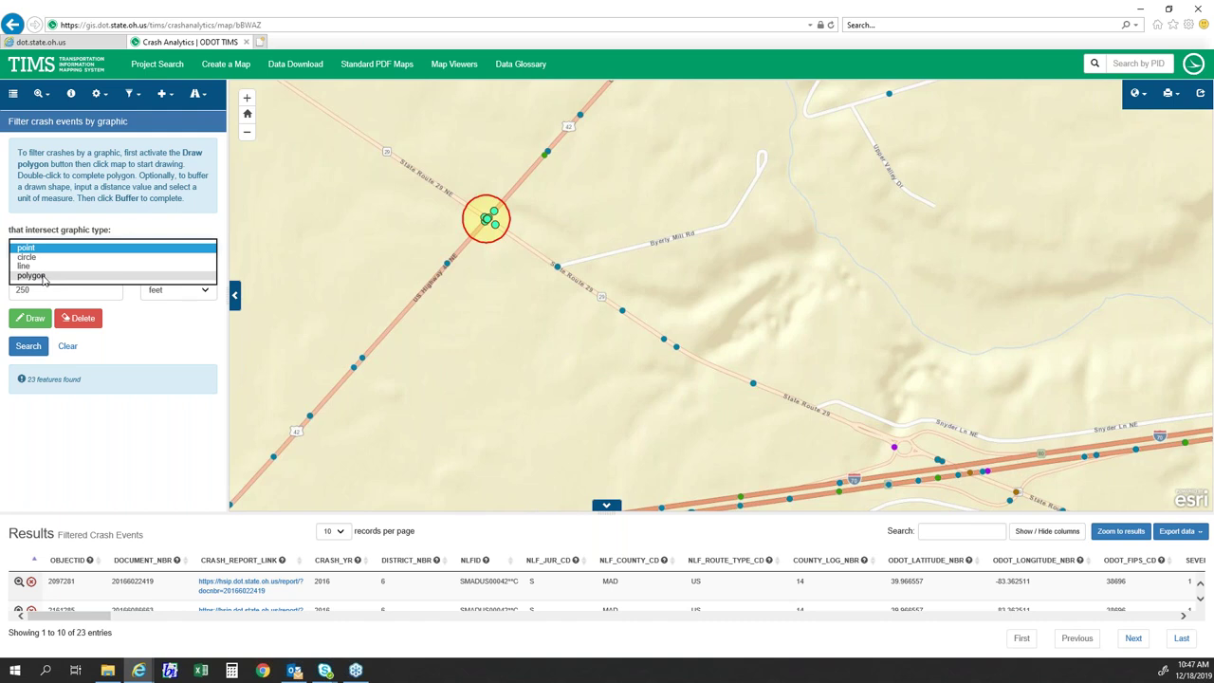
left_click(42, 276)
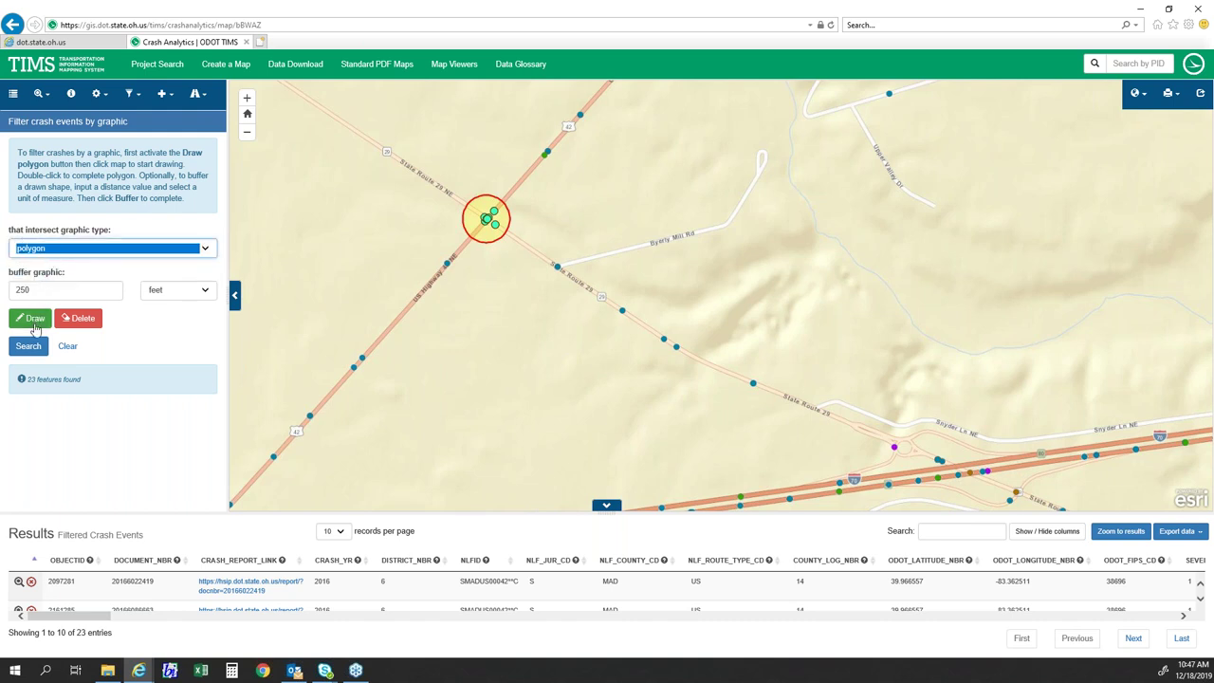
left_click(35, 318)
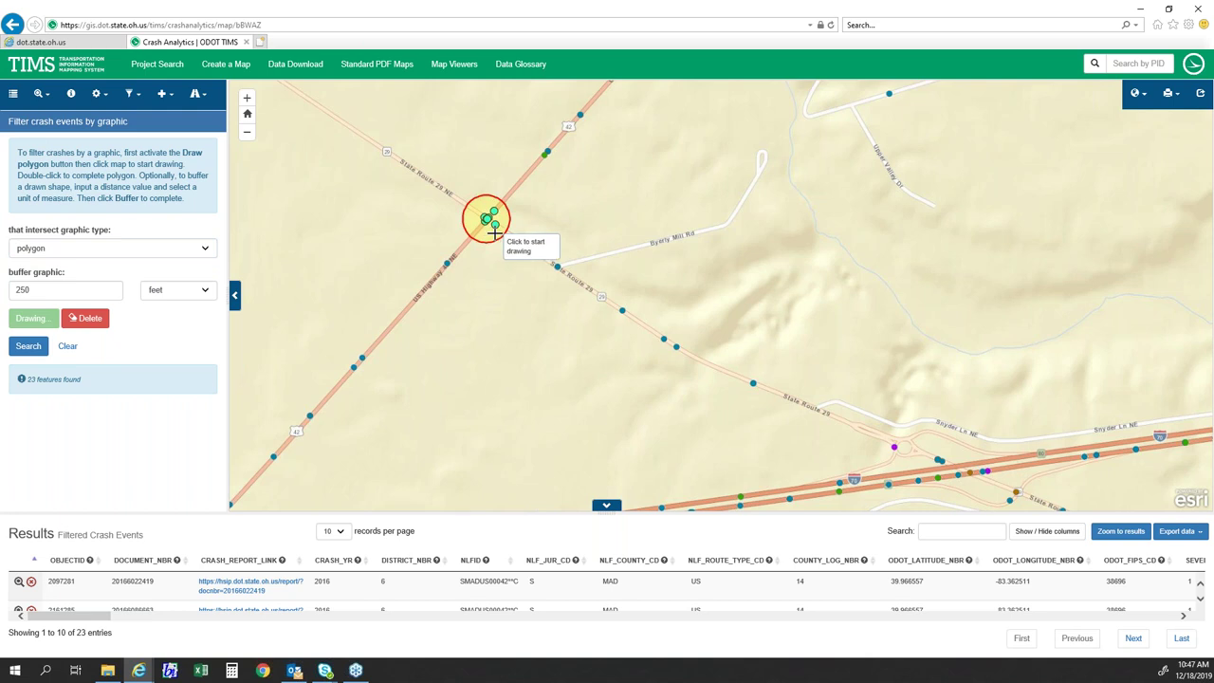
left_click(494, 233)
left_click(668, 363)
left_click(832, 426)
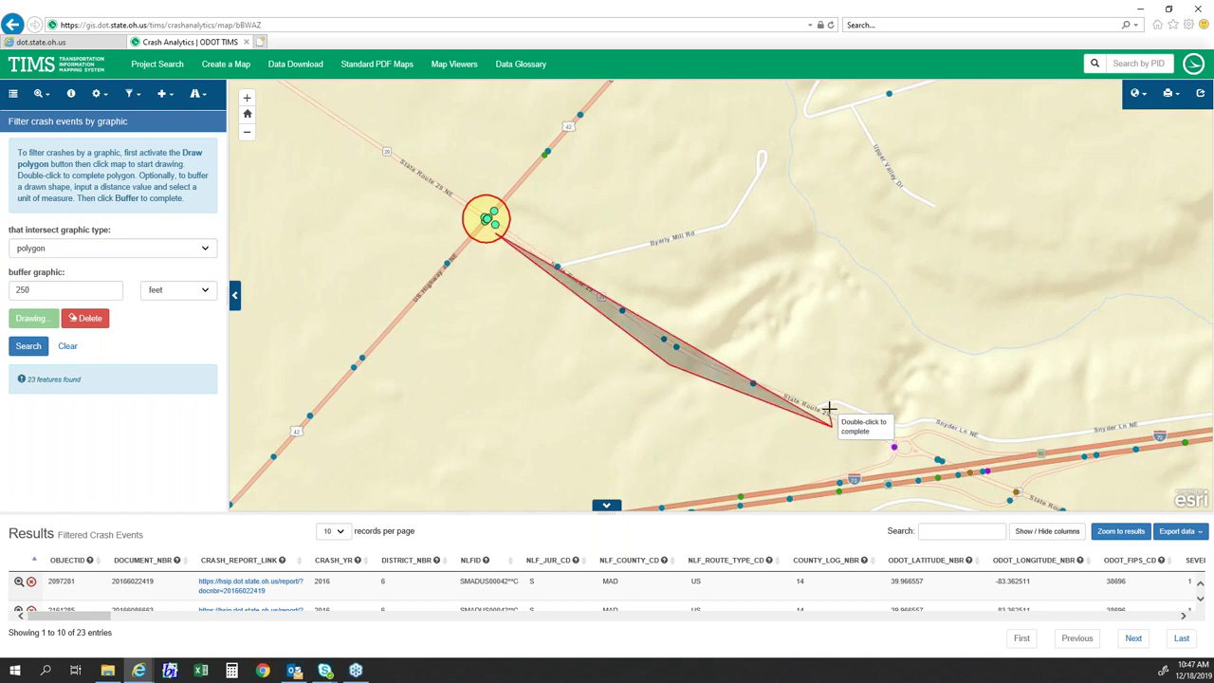
left_click(822, 394)
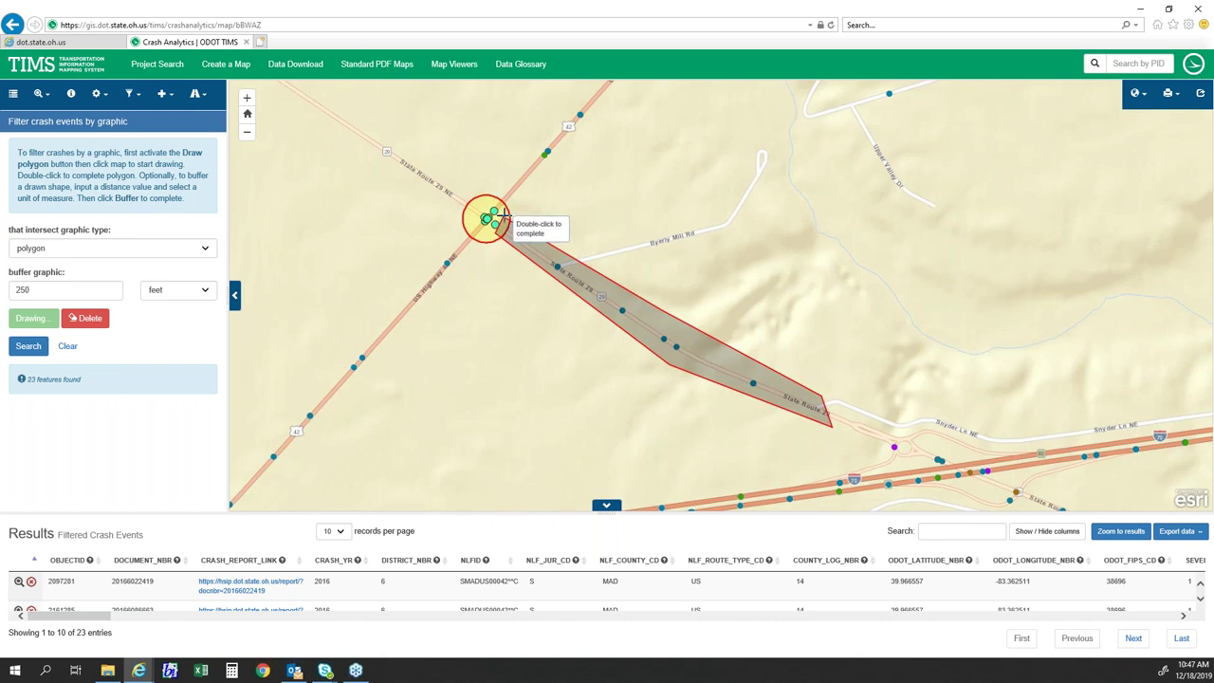
double_click(502, 221)
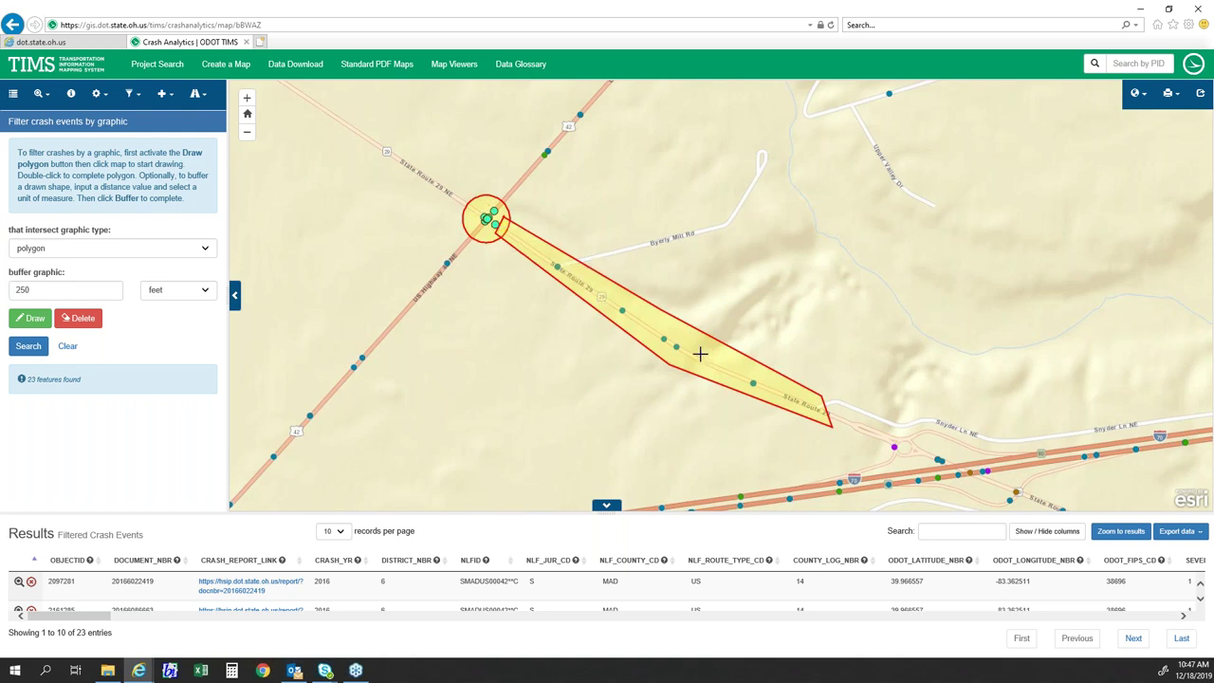
- Search the buffer circle and polygon area, returning 30 crash features, and show export options
left_click(25, 346)
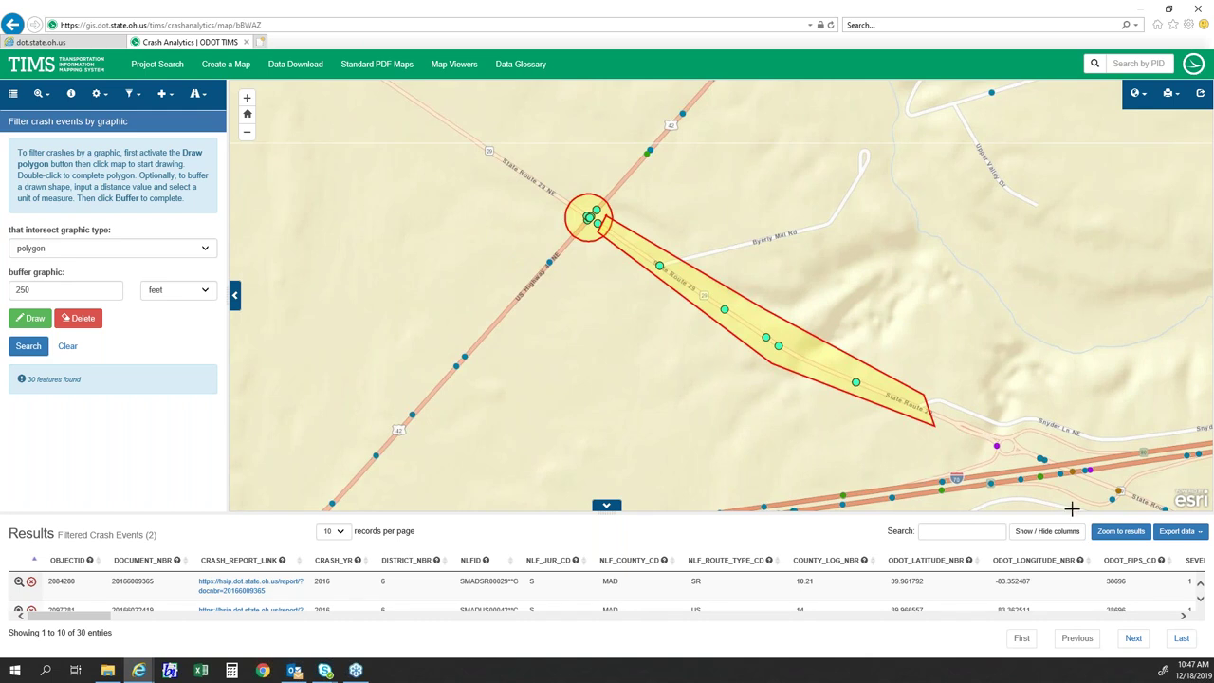
left_click(1181, 533)
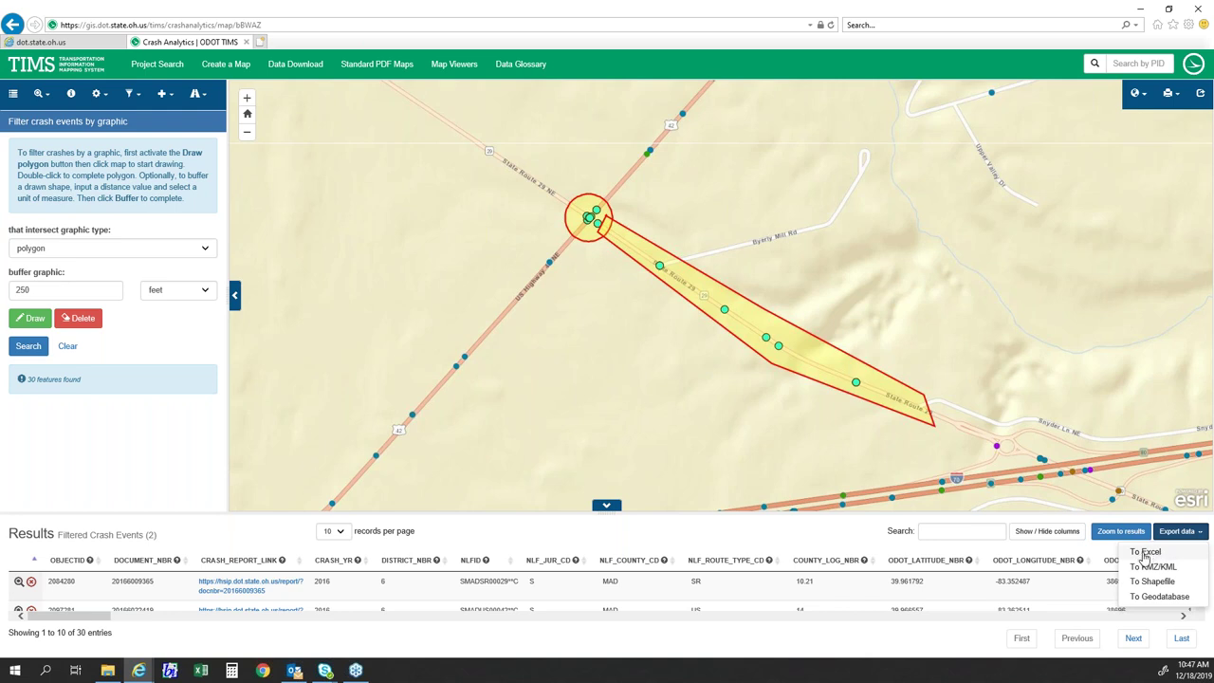
- Export the 30 filtered crash records to Excel and download the file
left_click(1144, 552)
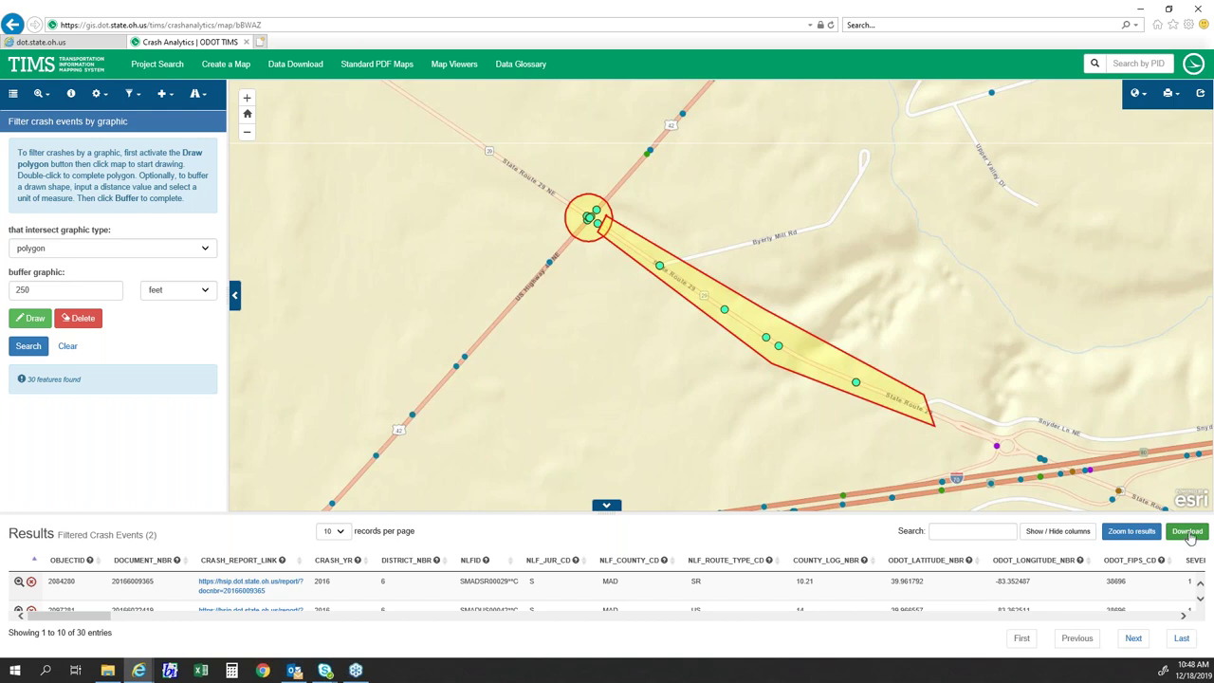
left_click(1189, 535)
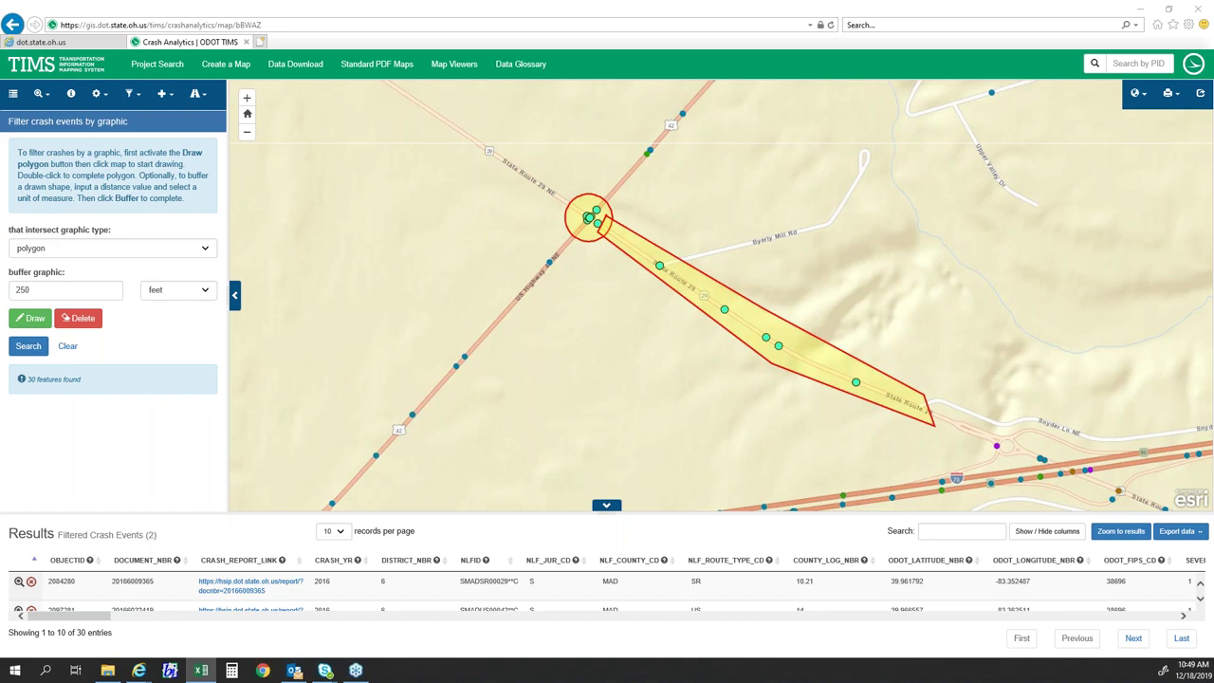
- Bring the CAM Tool_I70EB workbook forward, maximize it, and browse its Crash Data sheet
left_click(200, 671)
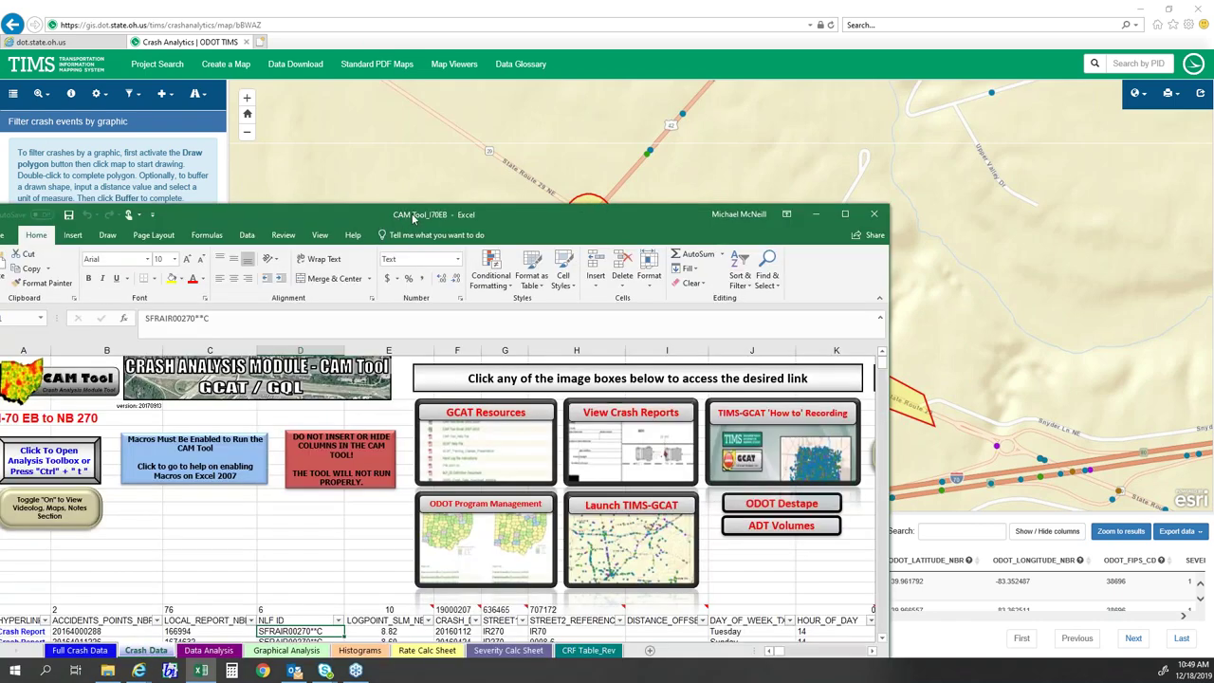
double_click(415, 217)
left_click(271, 348)
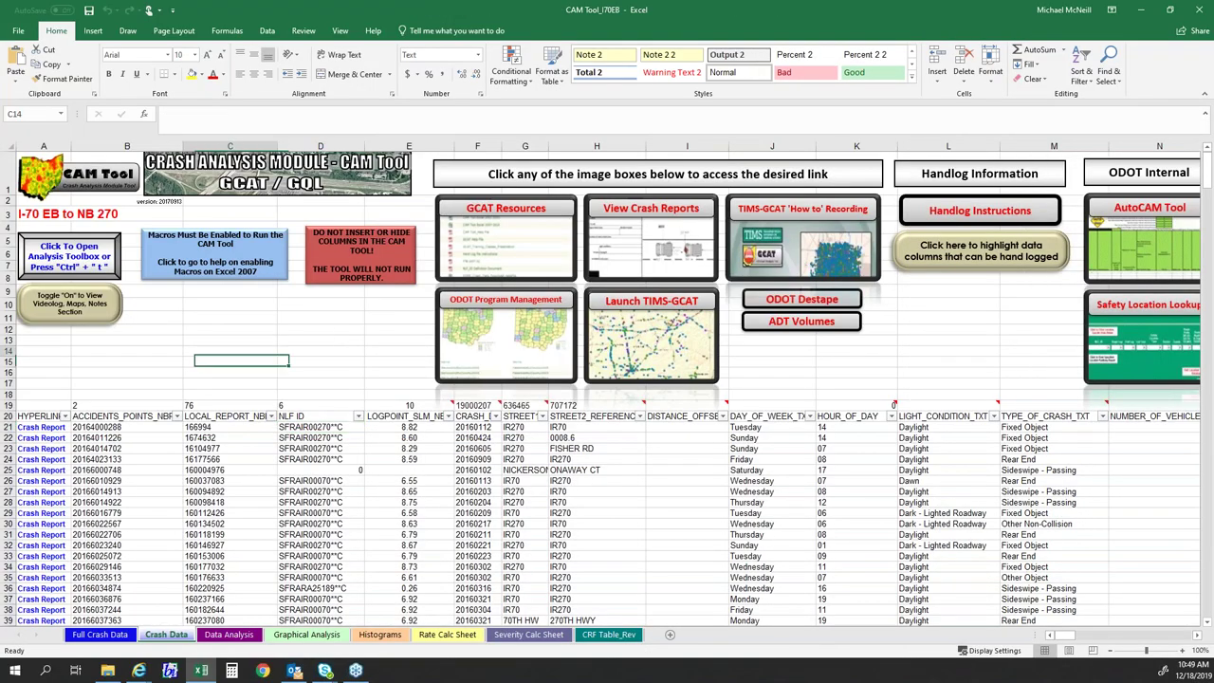
left_click(206, 322)
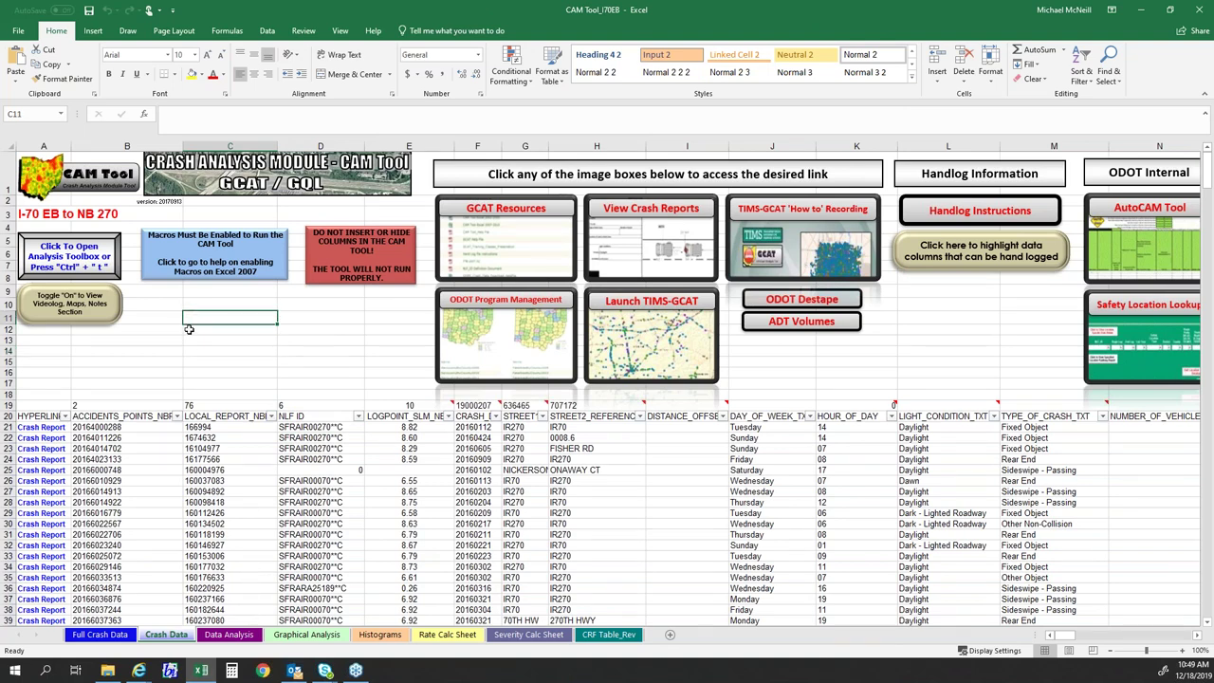
left_click(228, 349)
left_click(309, 345)
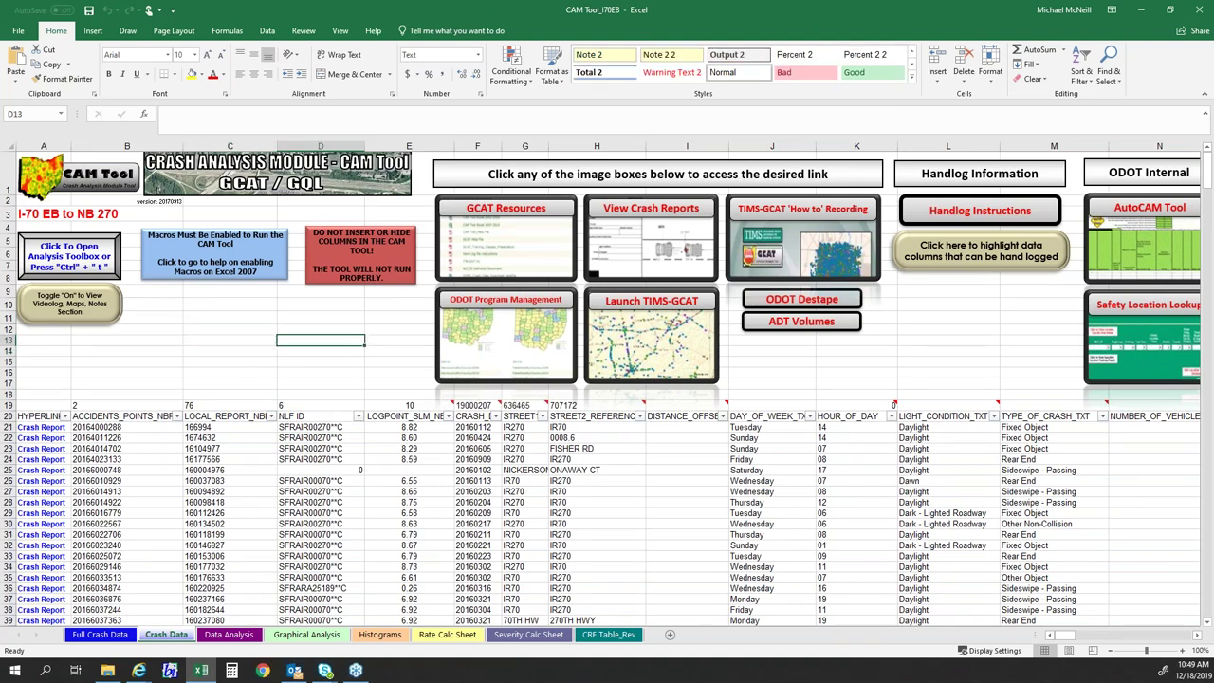
left_click(267, 353)
left_click(318, 353)
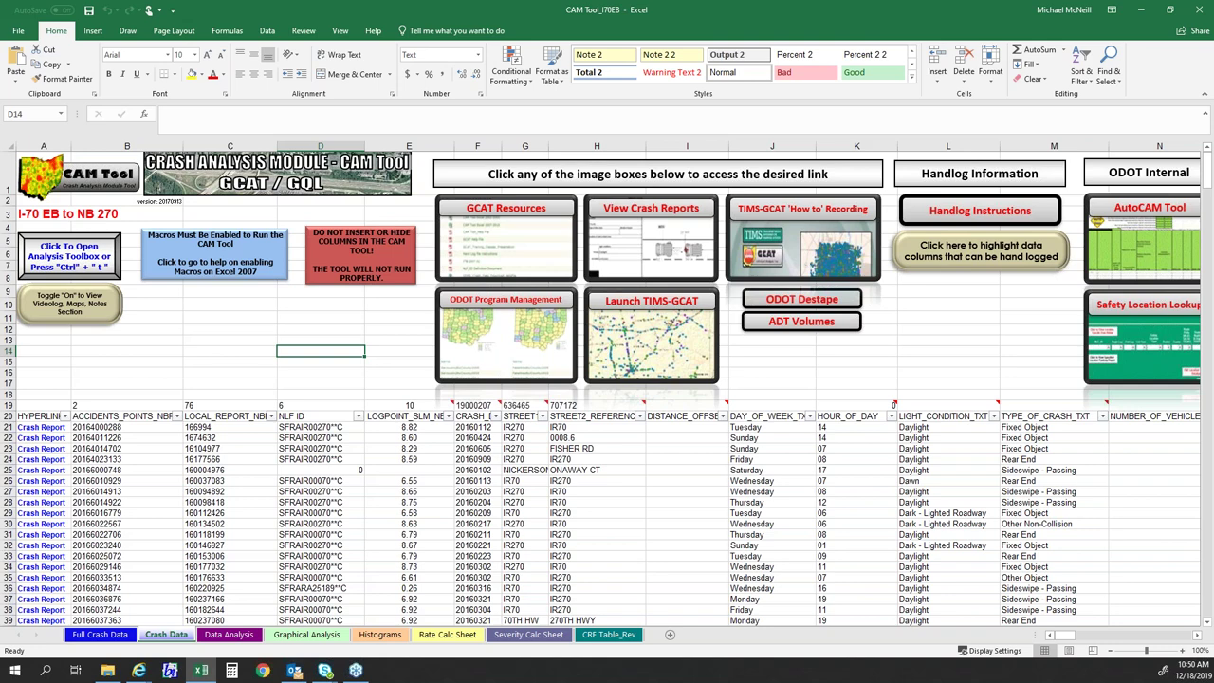
left_click(215, 345)
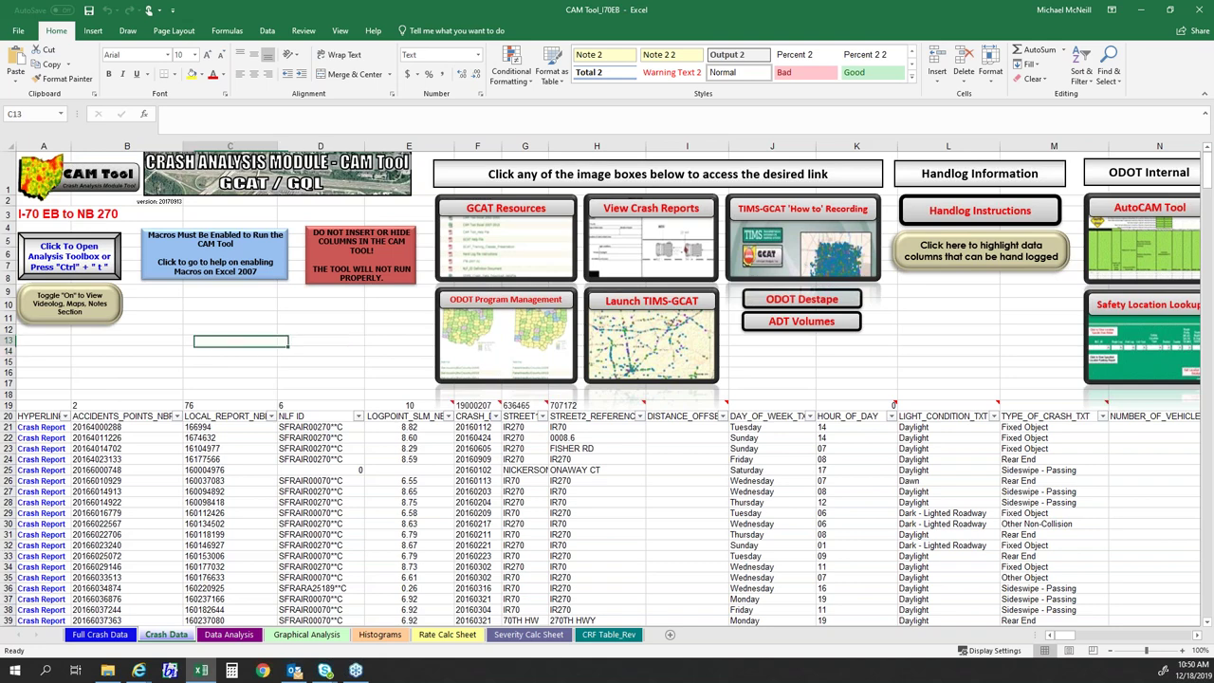
left_click(110, 347)
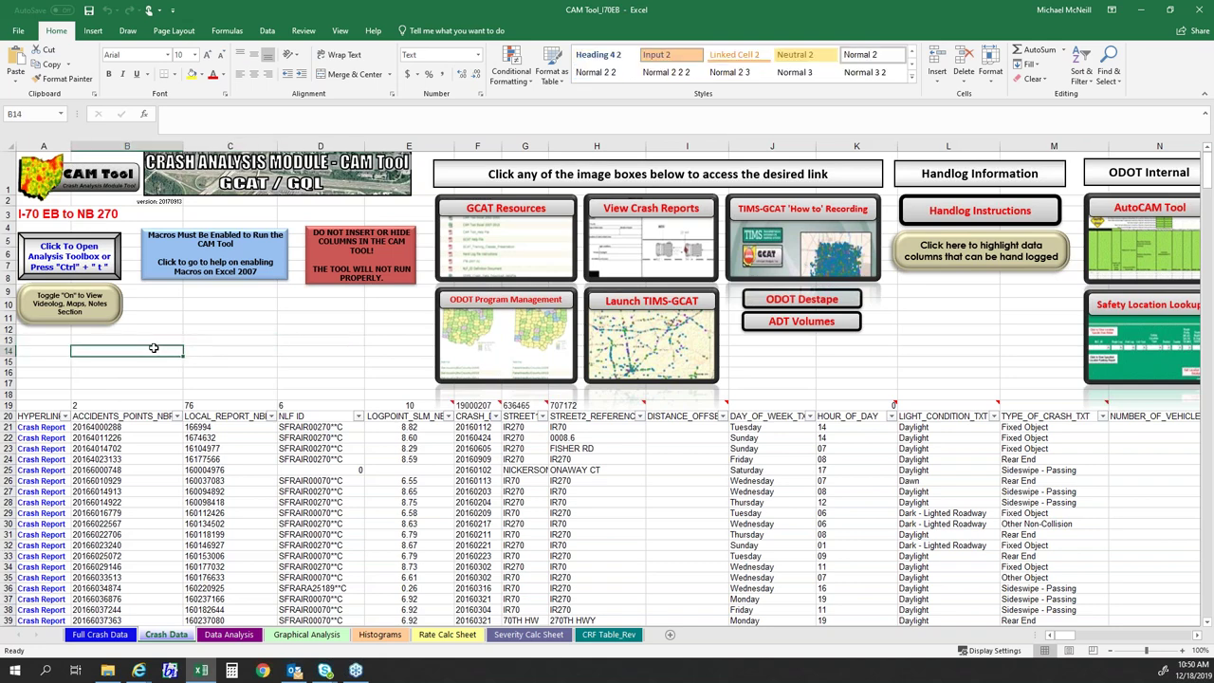
left_click(256, 351)
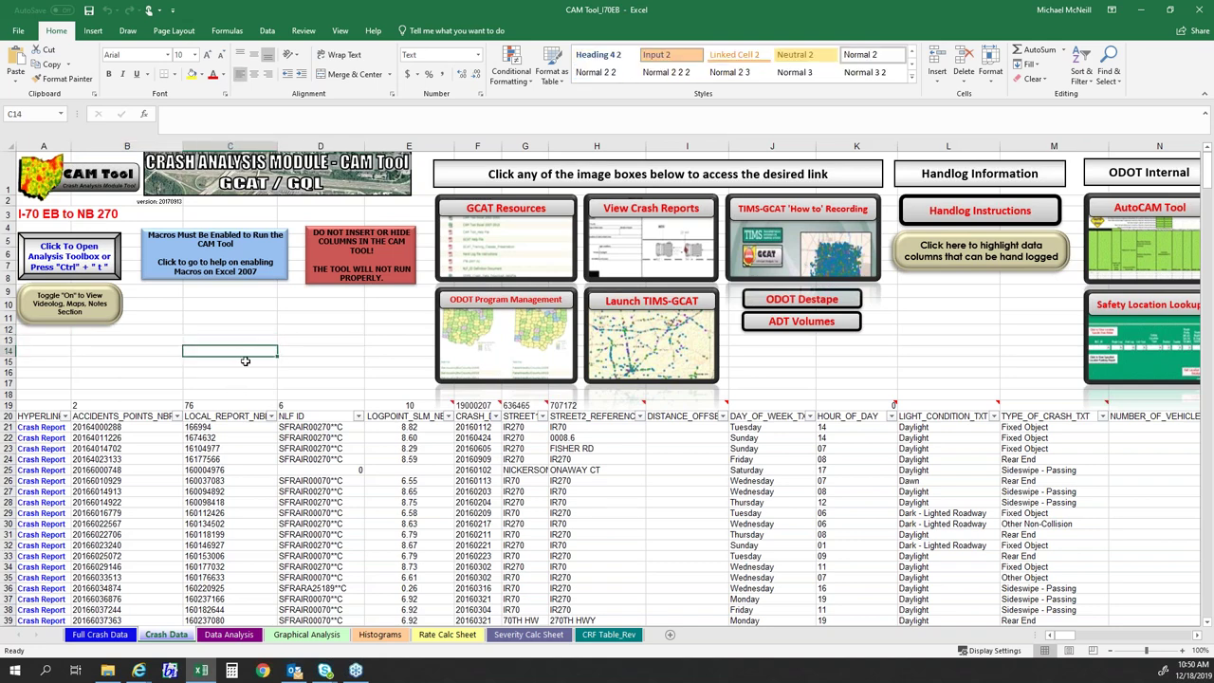
scroll(245, 564, "down", 1)
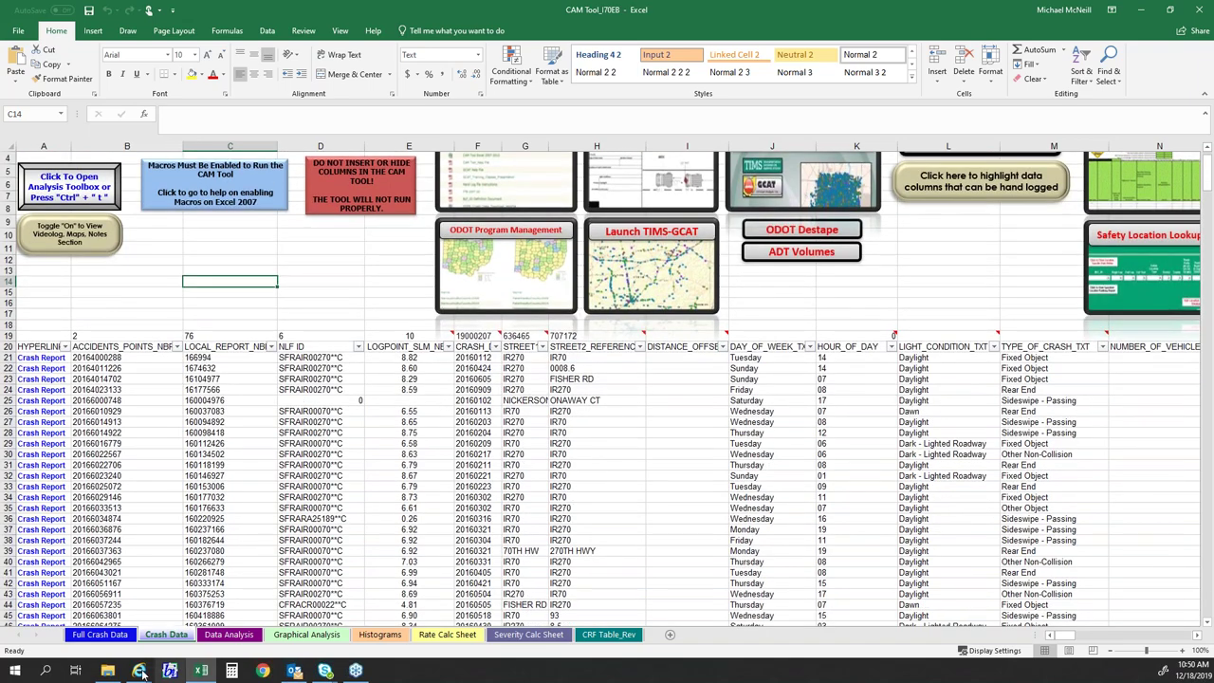
- Check the TIMS crash map, then return to the CAM Tool workbook's Crash Data sheet
mouse_move(138, 671)
left_click(344, 626)
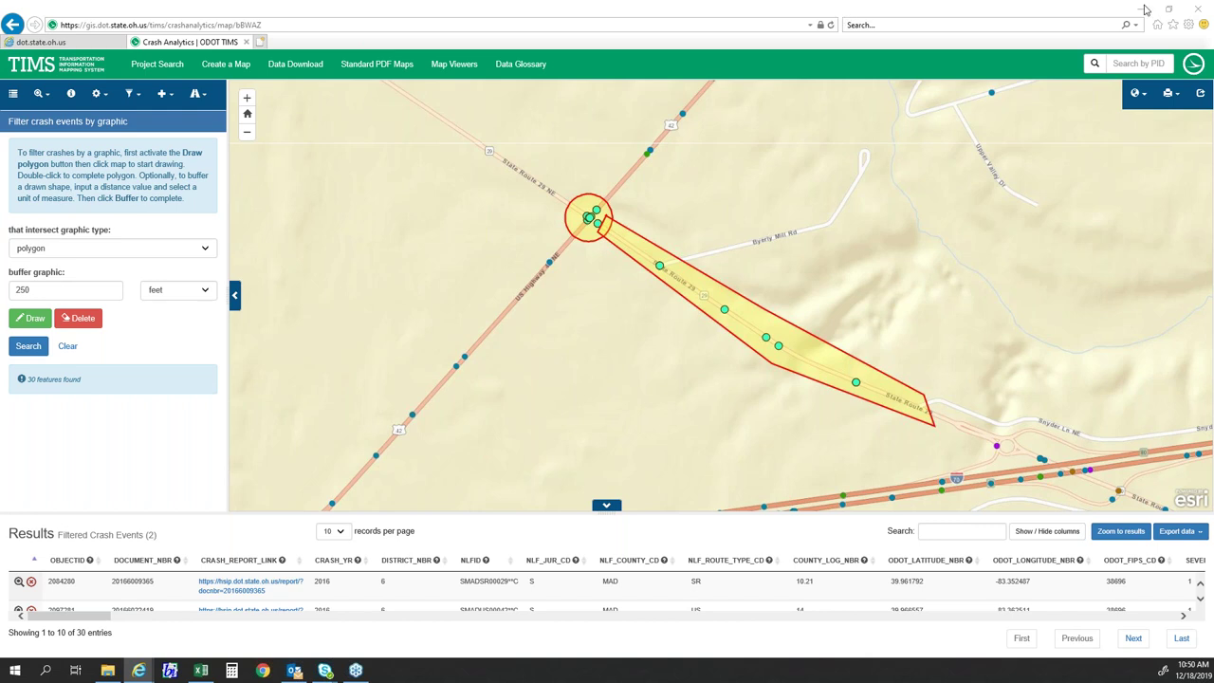
left_click(201, 671)
left_click(167, 282)
scroll(181, 303, "up", 1)
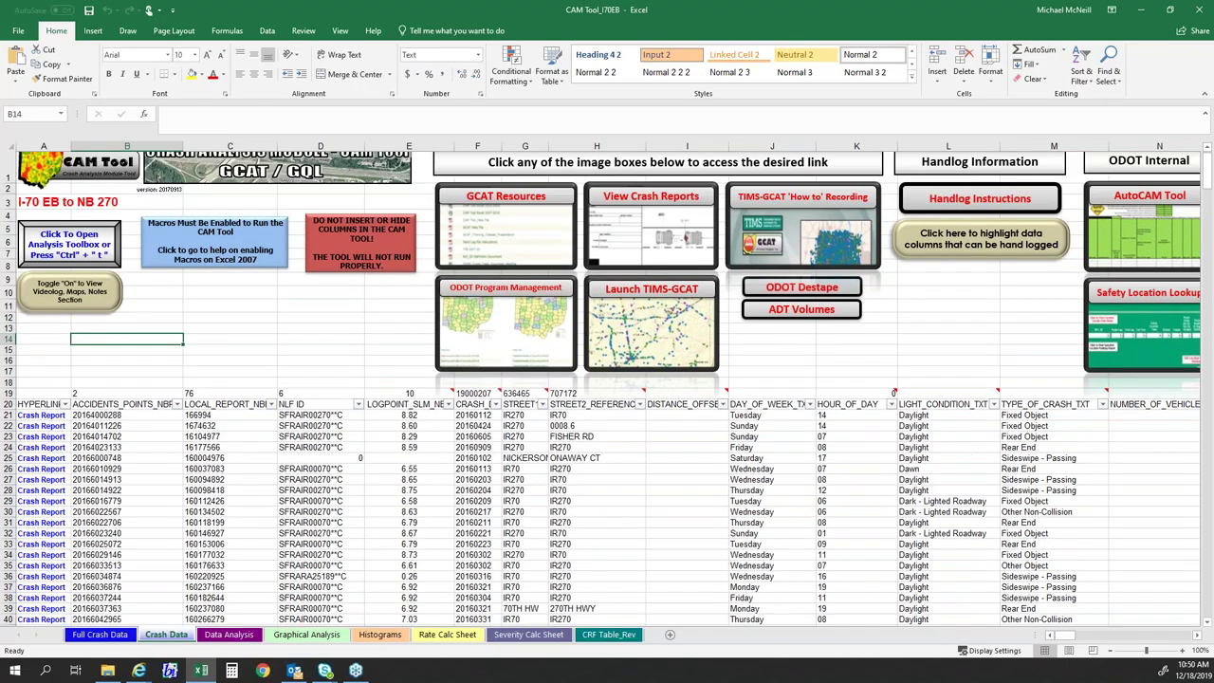
left_click(205, 350)
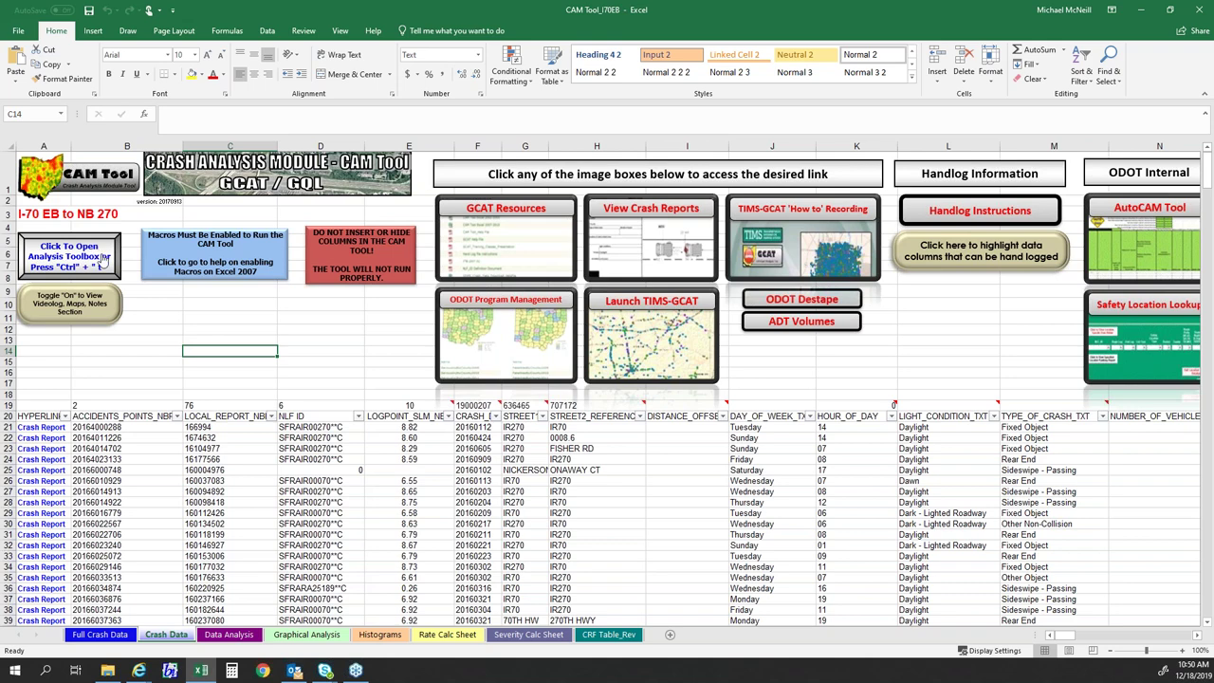
- Launch the CAM Tool Toolbar from the analysis toolbox button, then close it
left_click(104, 258)
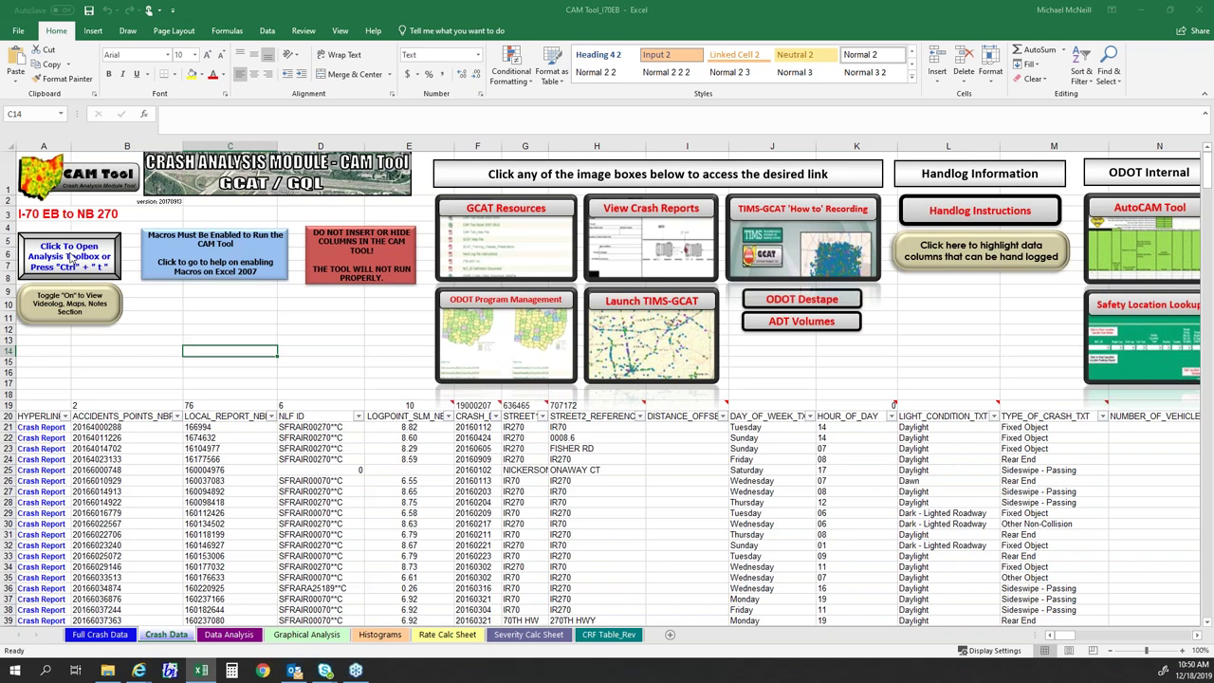
left_click(72, 257)
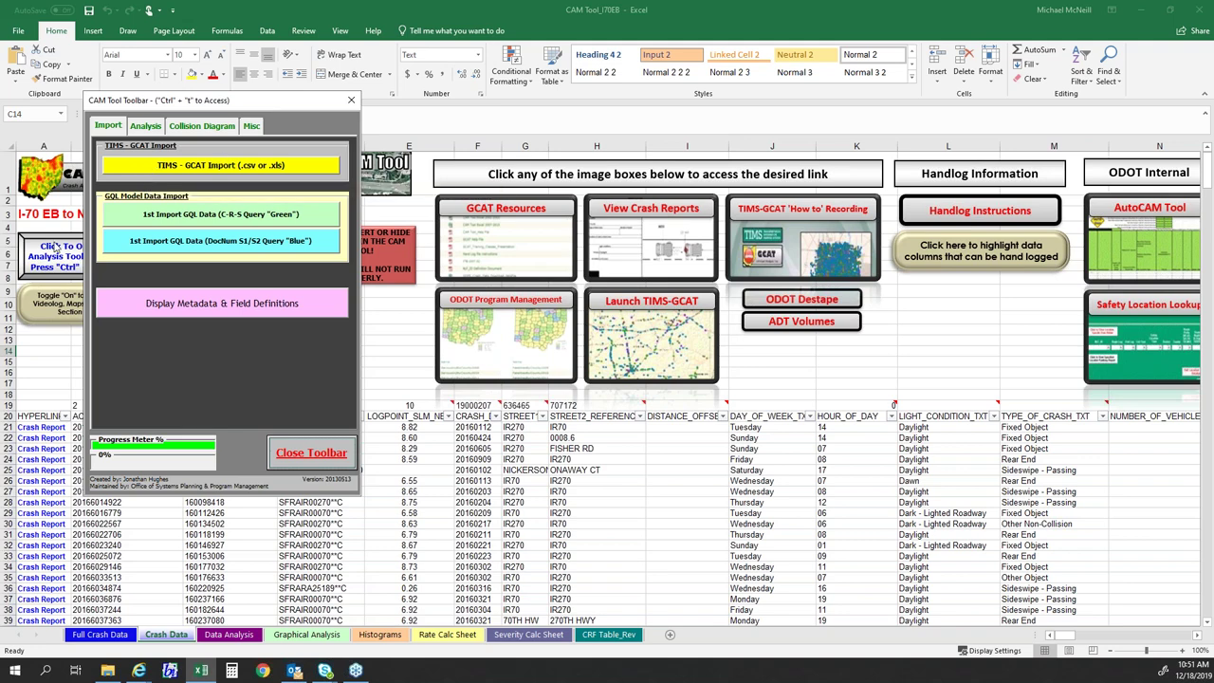
left_click(351, 99)
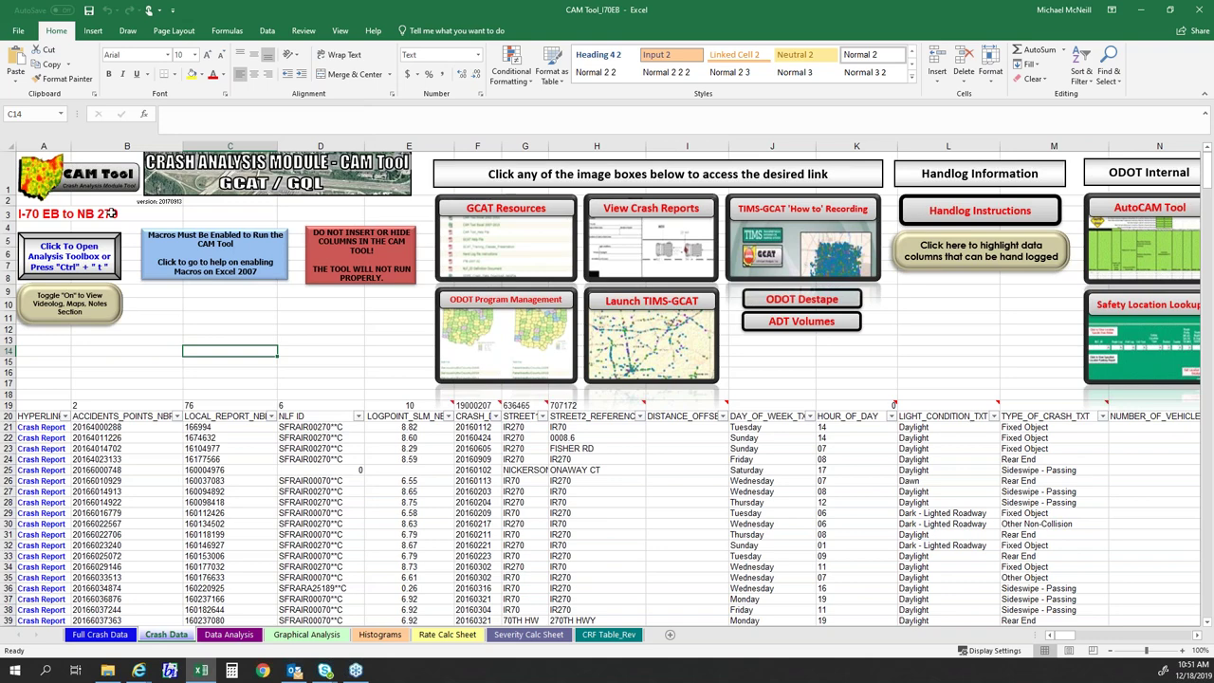
left_click(59, 258)
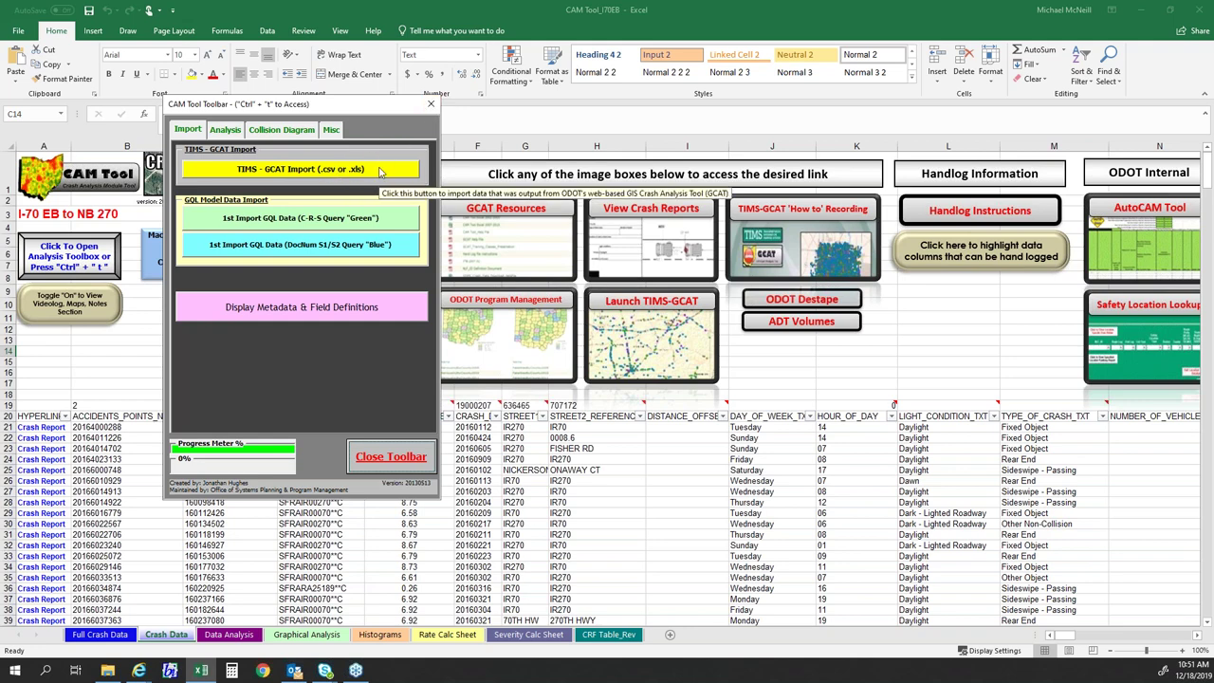
left_click(432, 104)
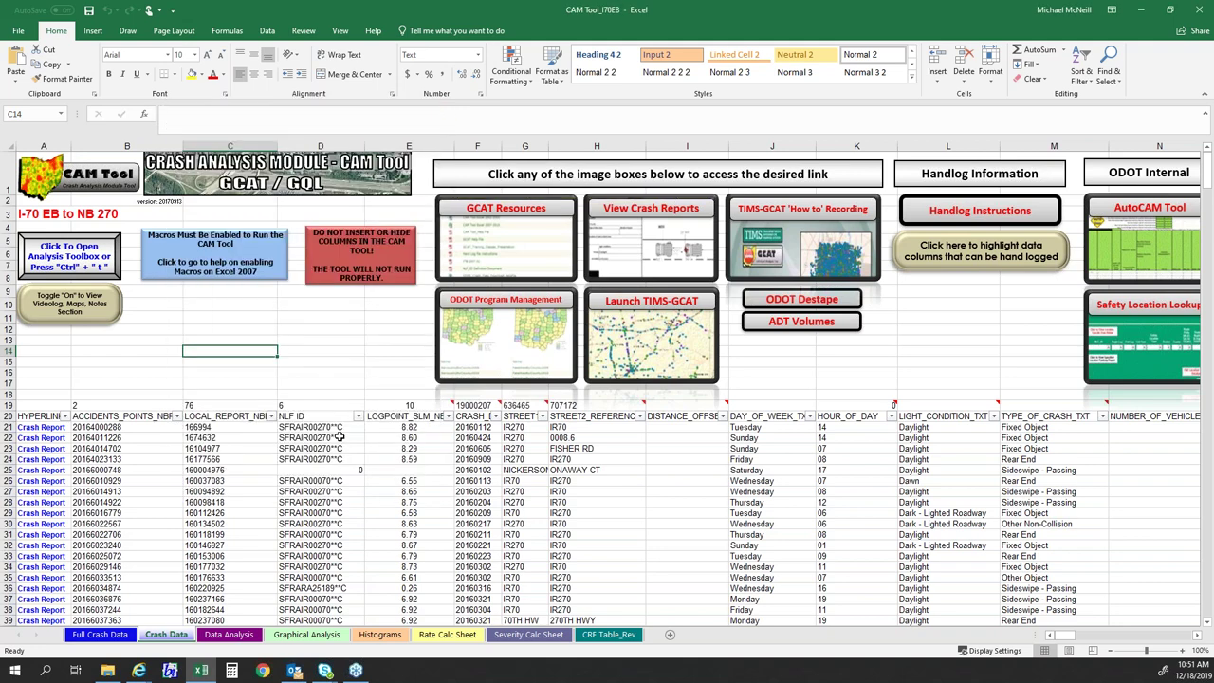
- Select cells B21:B27 in the crash list and reopen the CAM Tool analysis toolbox
left_click(418, 471)
scroll(140, 434, "down", 10)
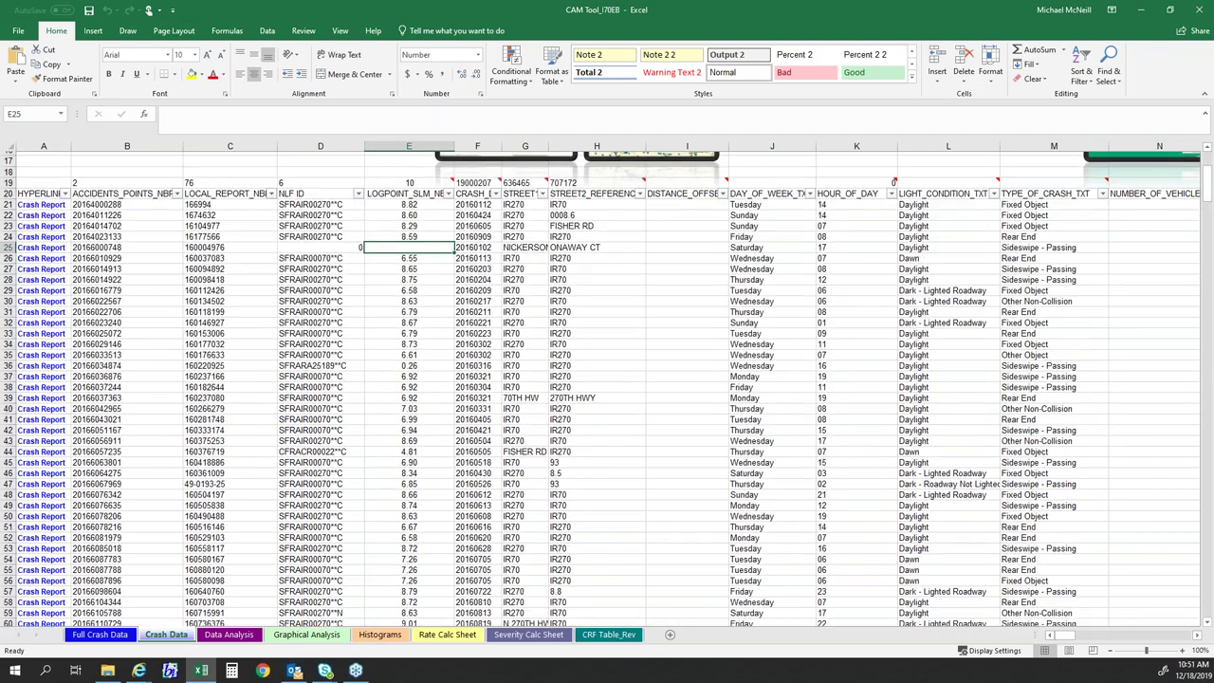
scroll(140, 434, "up", 10)
left_click_drag(141, 435, 144, 491)
left_click(159, 372)
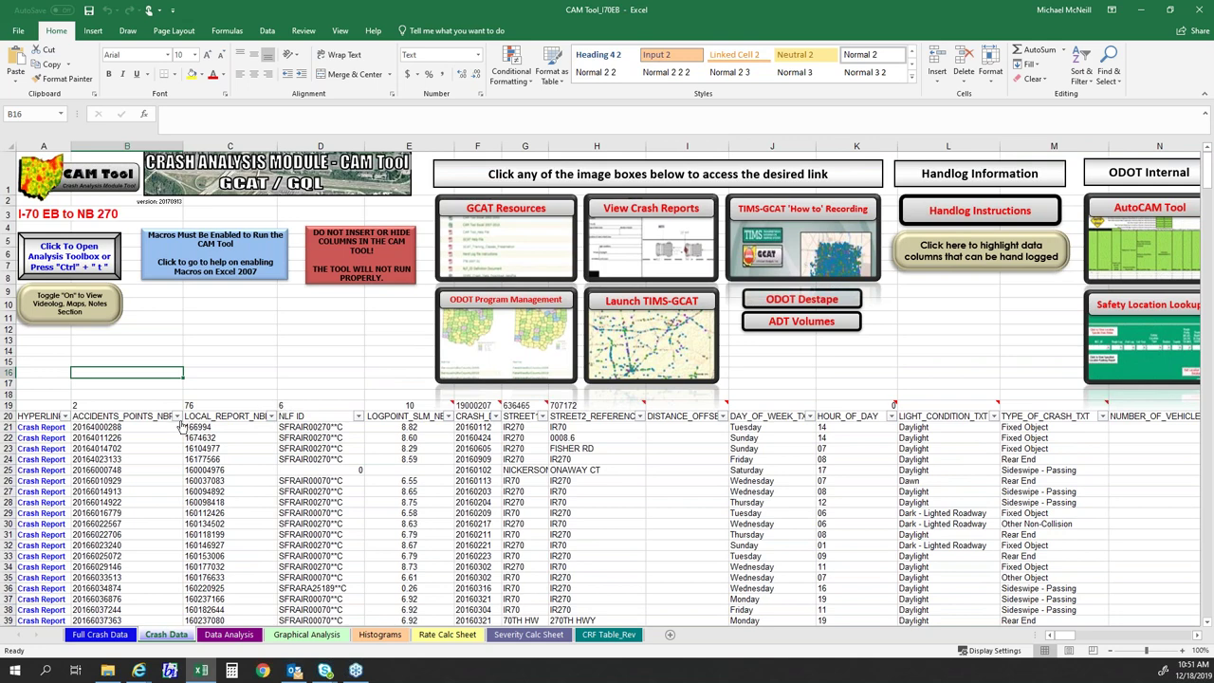
left_click(94, 250)
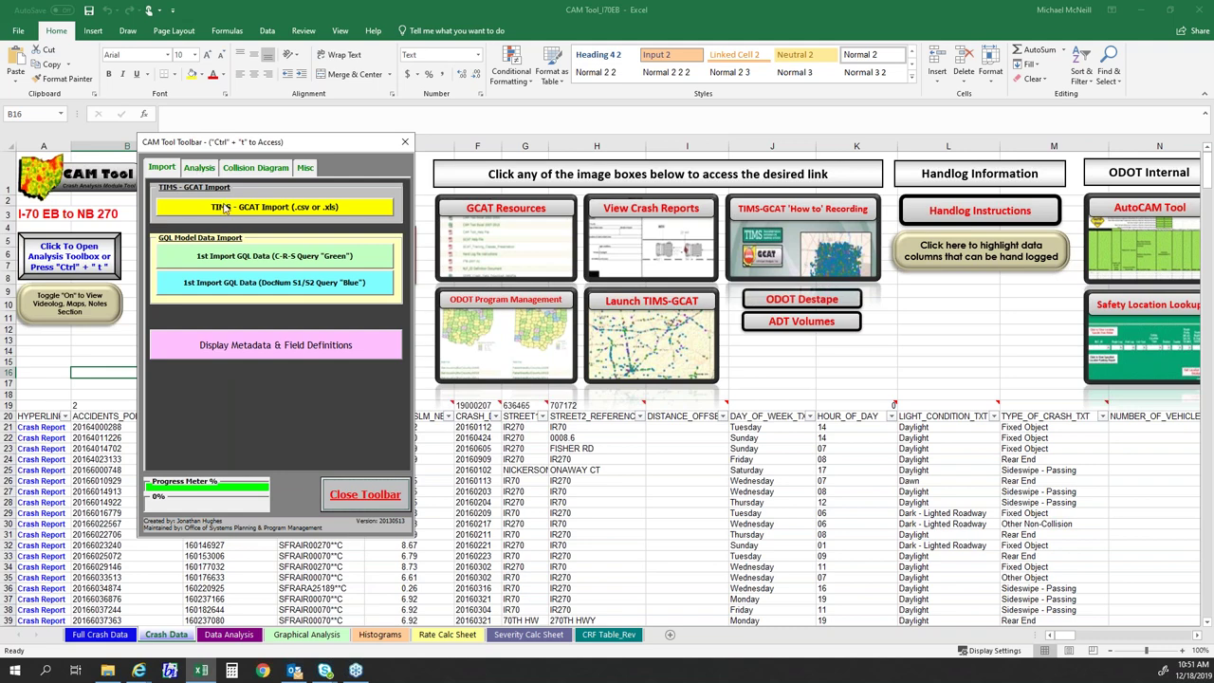
- In the CAM Tool Analysis options, run 2nd Analyze Data with Create Histograms checked
left_click(197, 169)
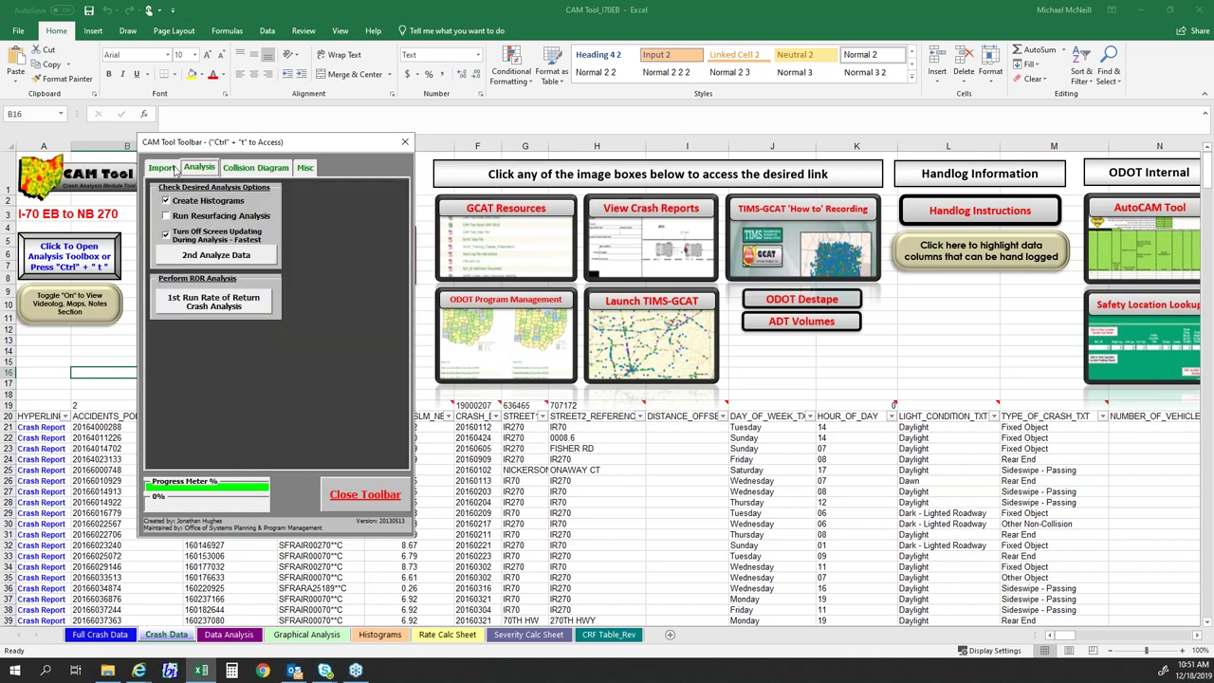
left_click(163, 168)
left_click(211, 170)
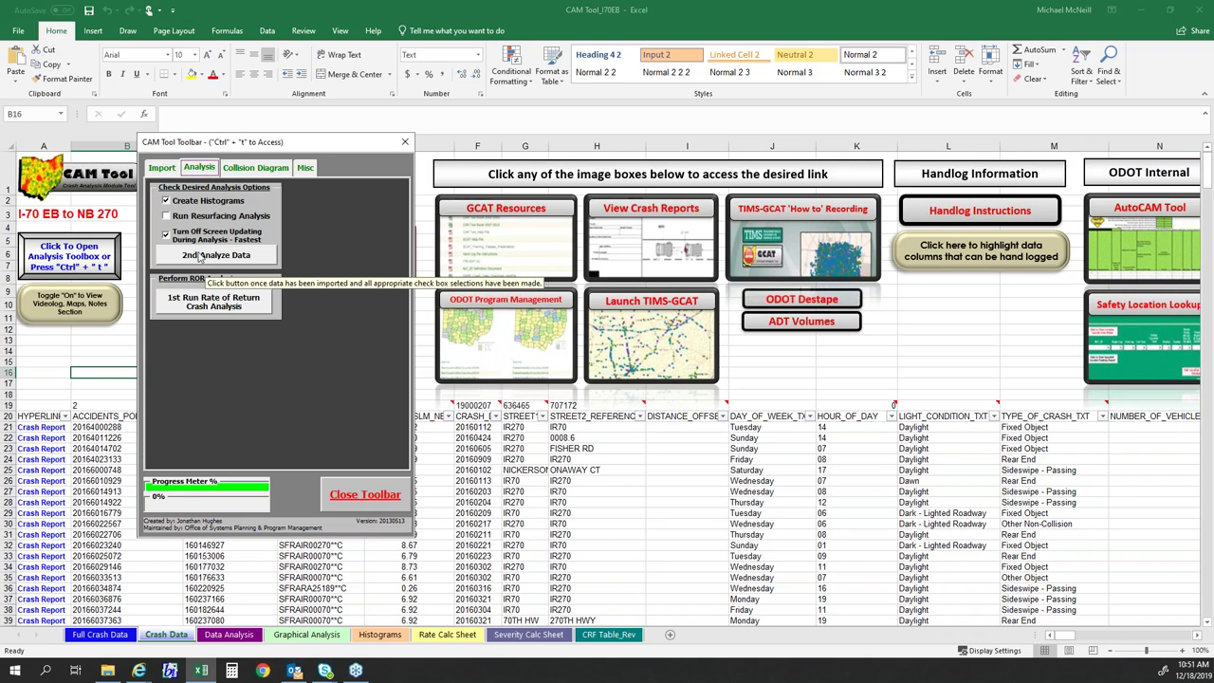
left_click(199, 256)
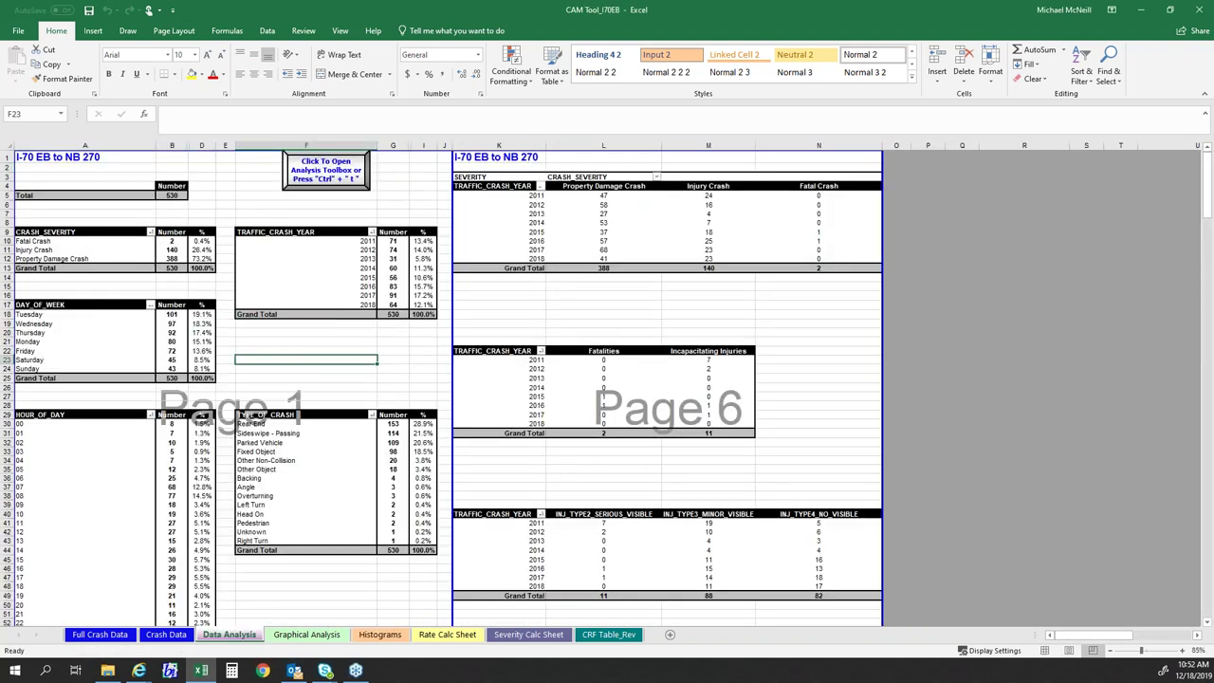
- Return to the workbook, glance at the Crash Data sheet, then go back to Data Analysis
left_click(312, 340)
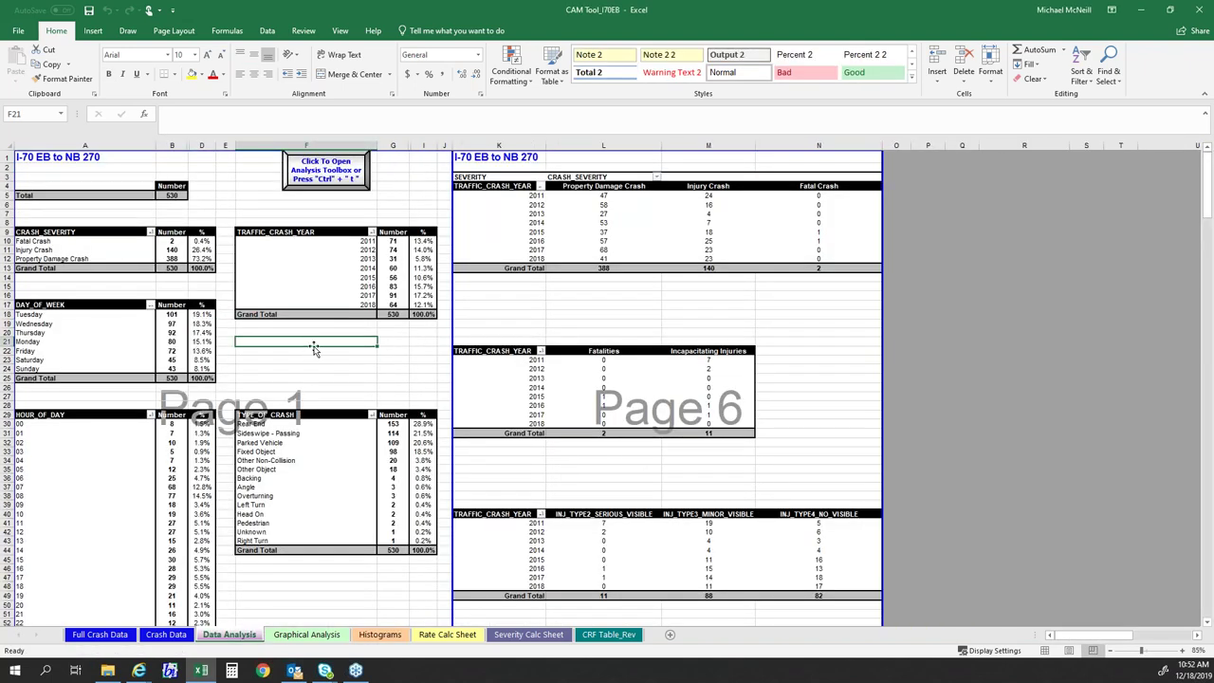
left_click(298, 350)
left_click(166, 634)
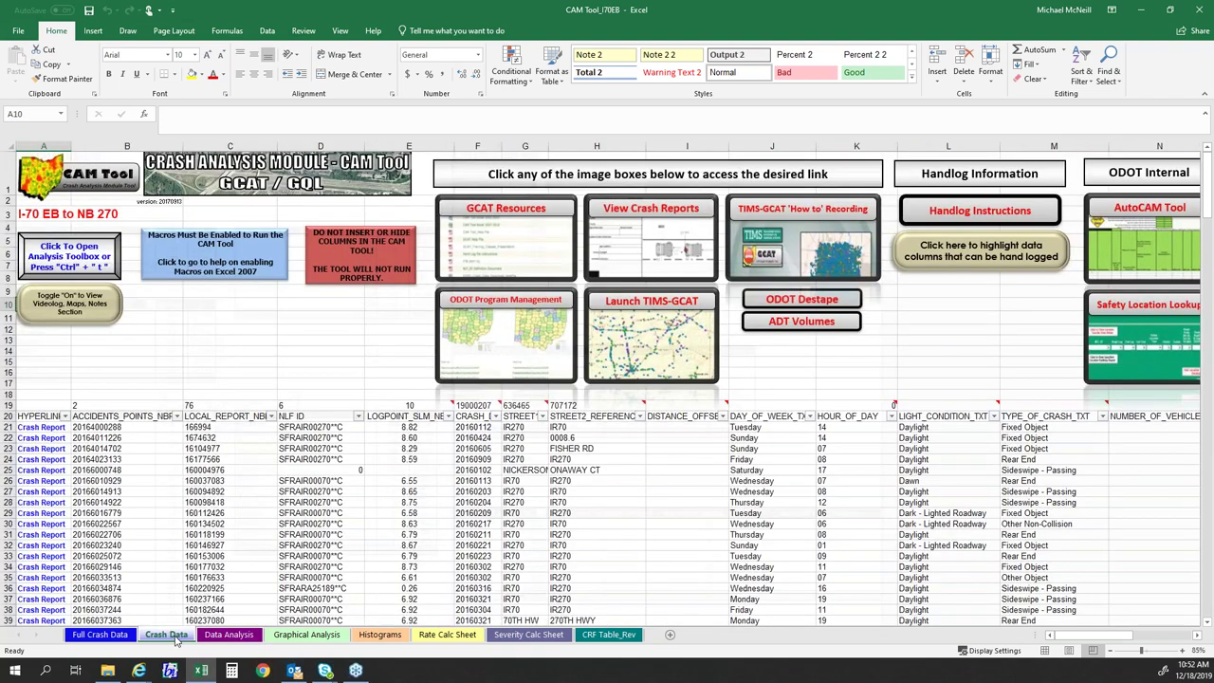
scroll(220, 427, "down", 5)
scroll(220, 427, "up", 6)
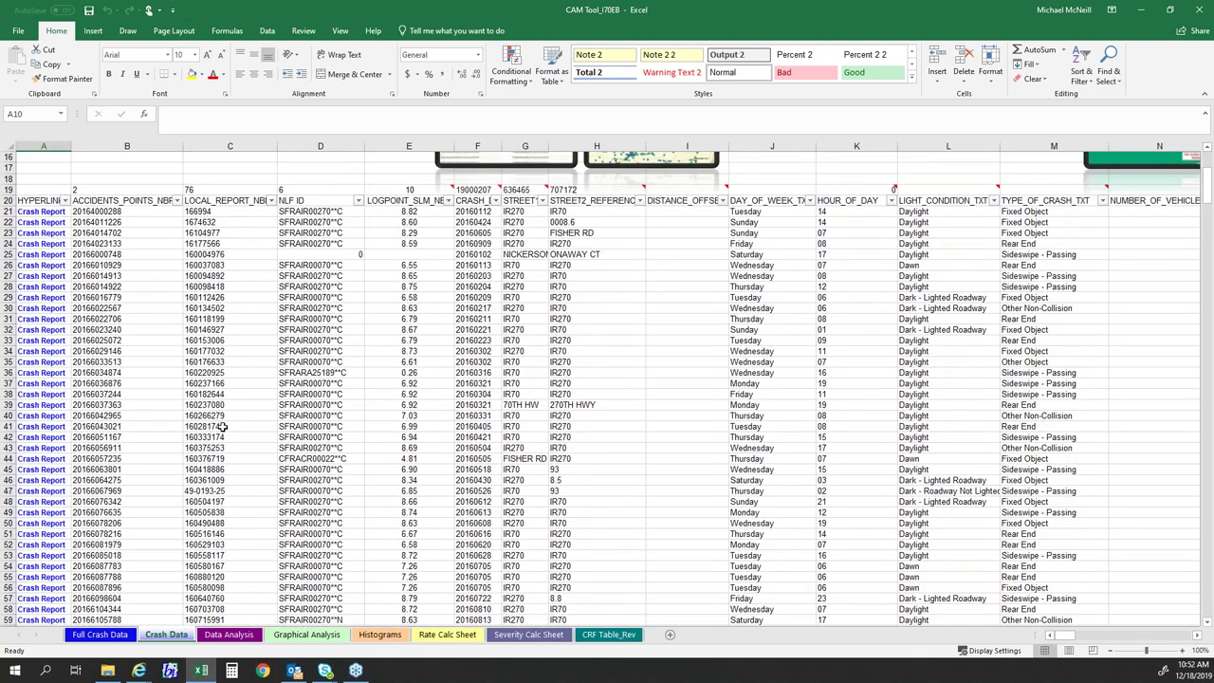
left_click(237, 637)
- Verify the 530 total crashes by summing the severity counts and the yearly counts
left_click(294, 386)
left_click(174, 197)
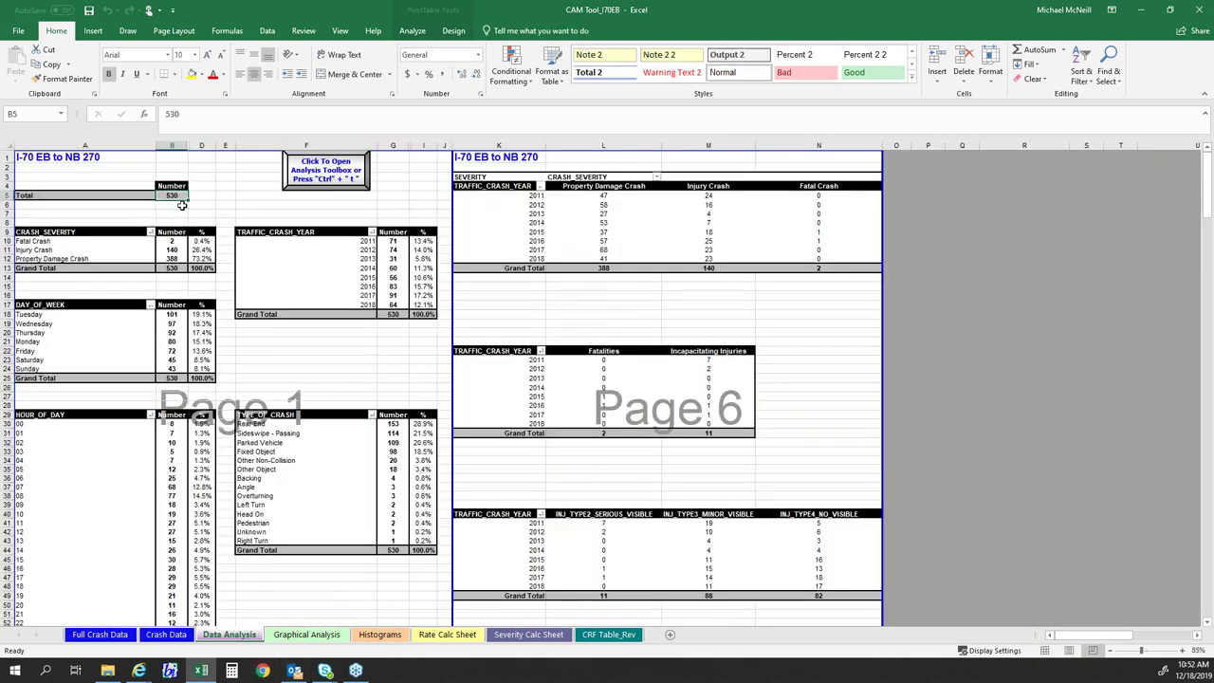
left_click_drag(173, 241, 178, 257)
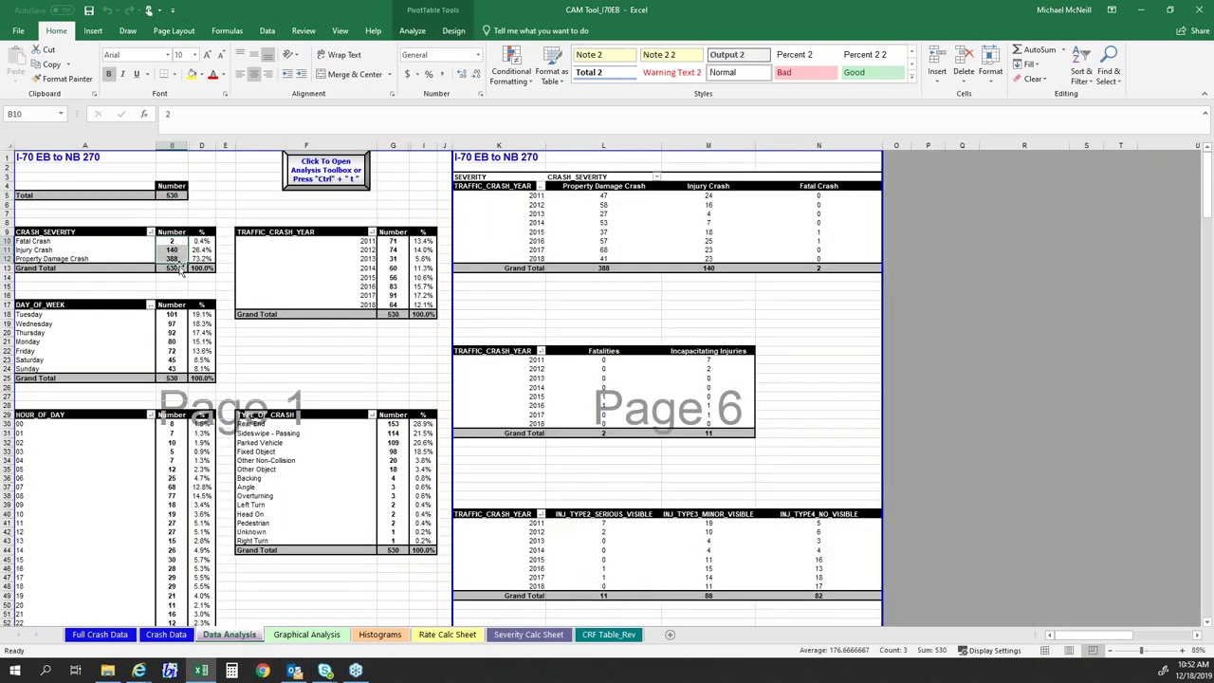
left_click(255, 357)
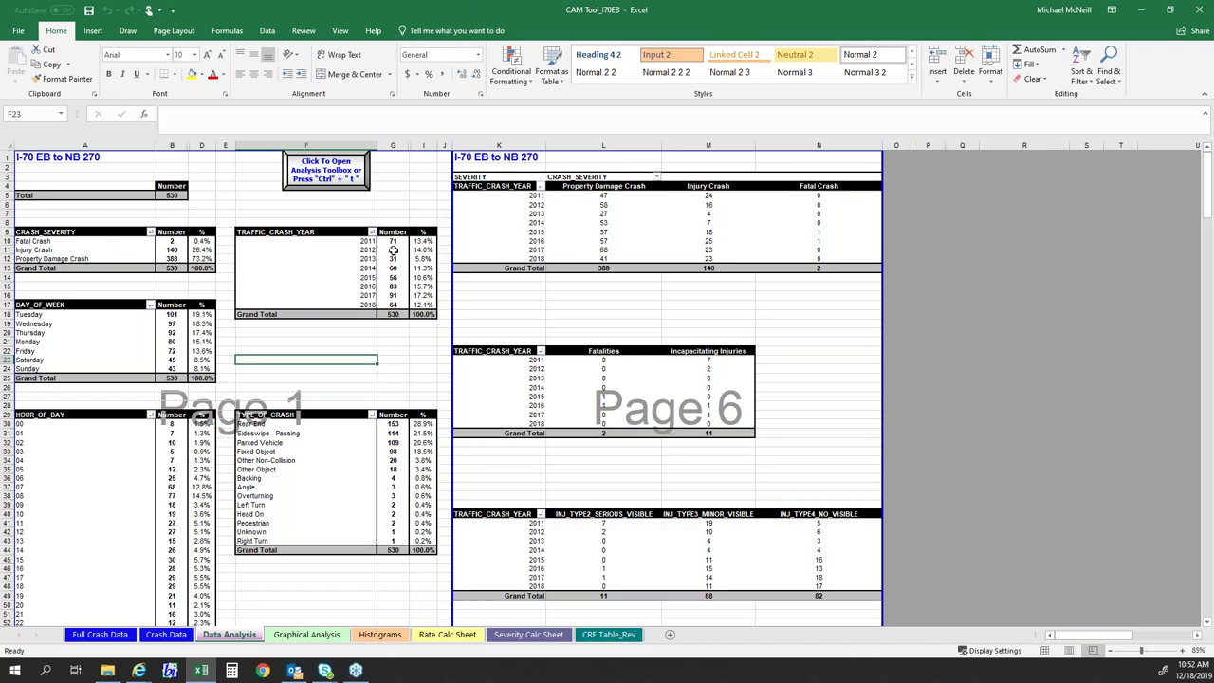
left_click_drag(392, 241, 393, 305)
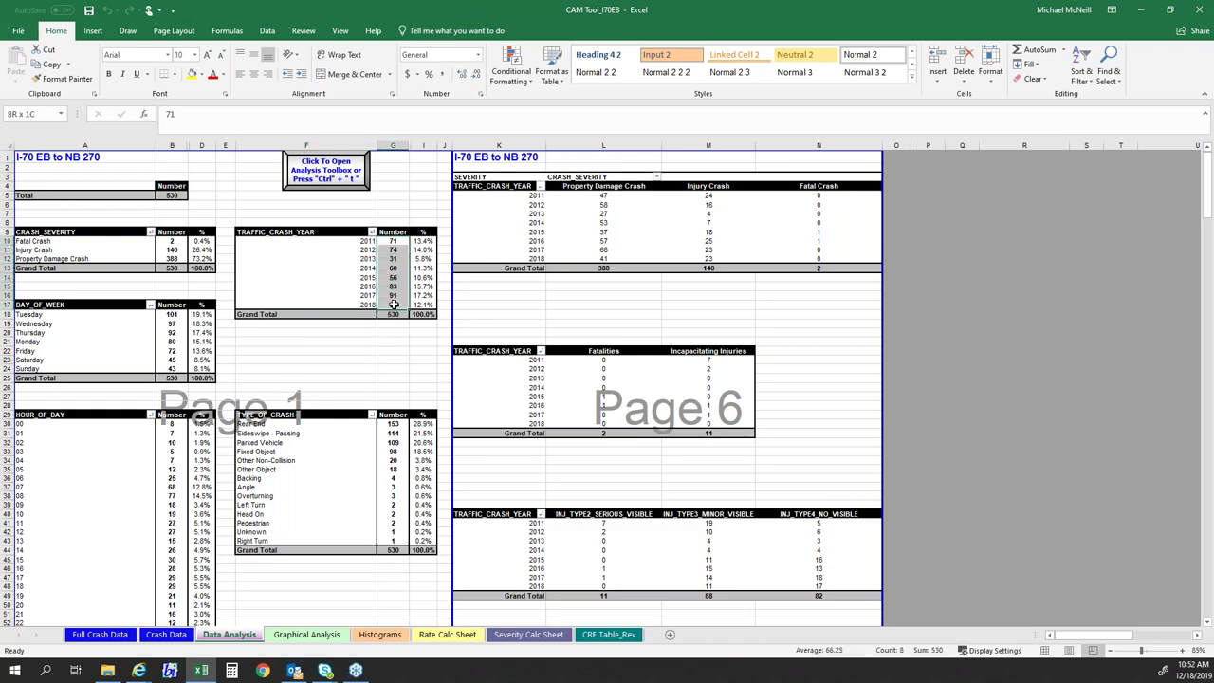
left_click(360, 344)
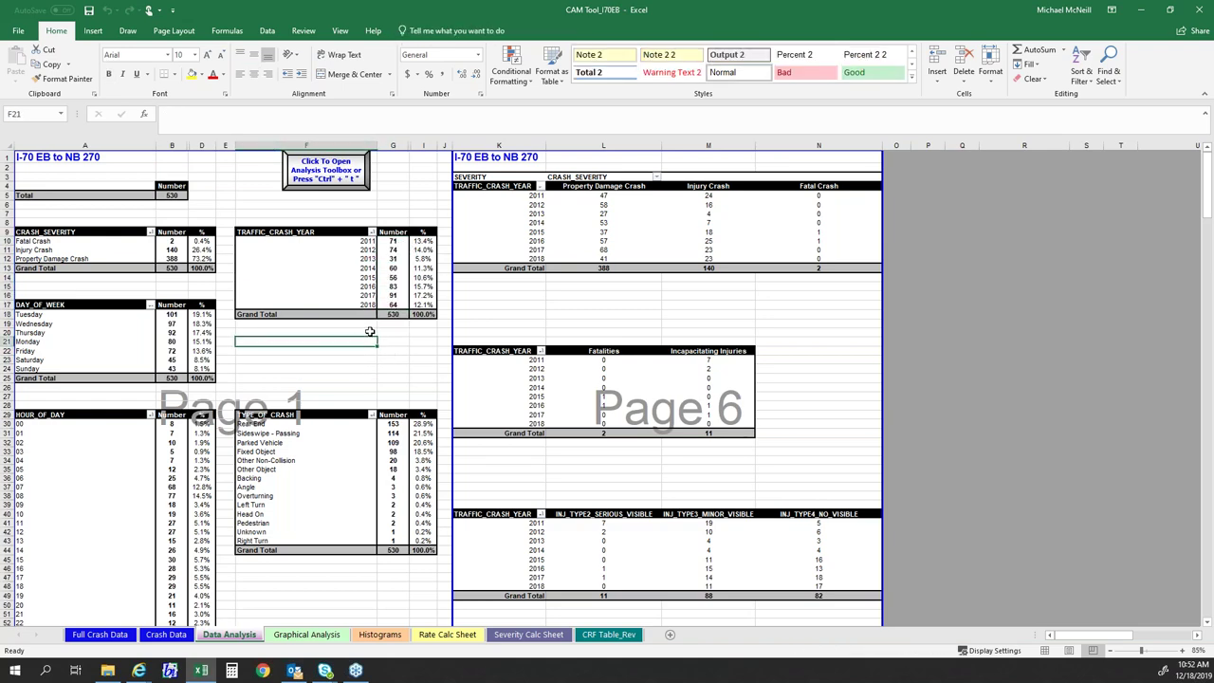
- Select the Fatalities and Incapacitating Injuries values by year to check their totals
scroll(369, 331, "down", 4)
left_click(337, 265)
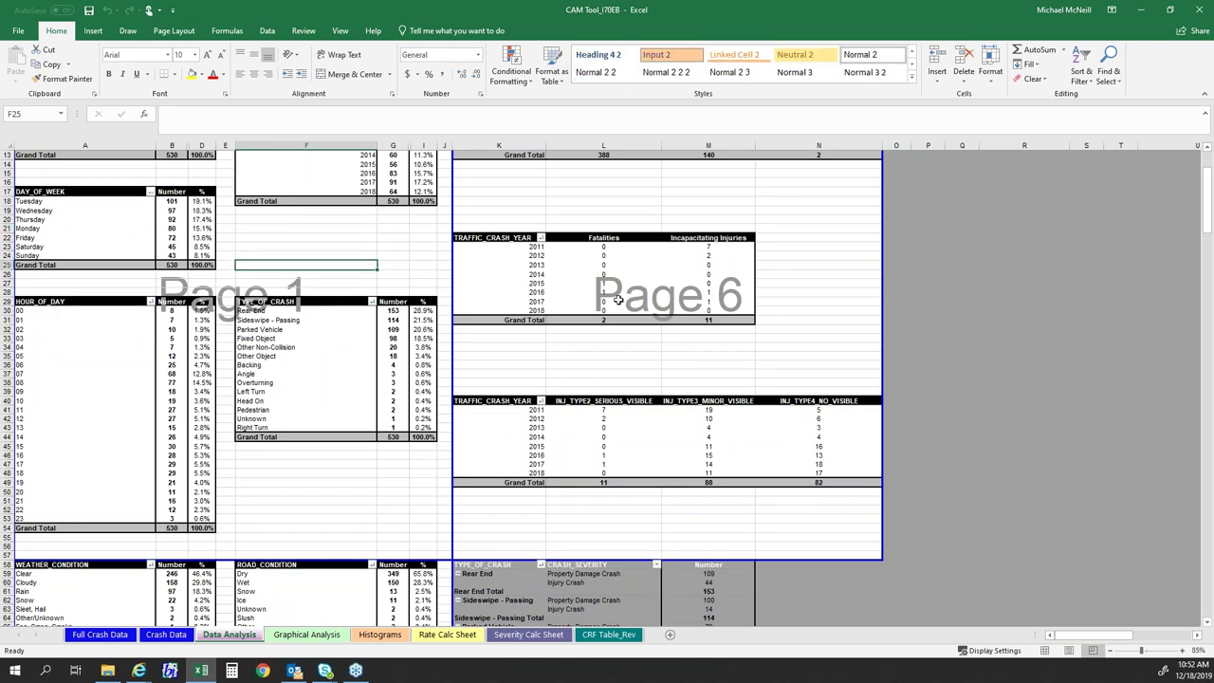
scroll(617, 300, "up", 4)
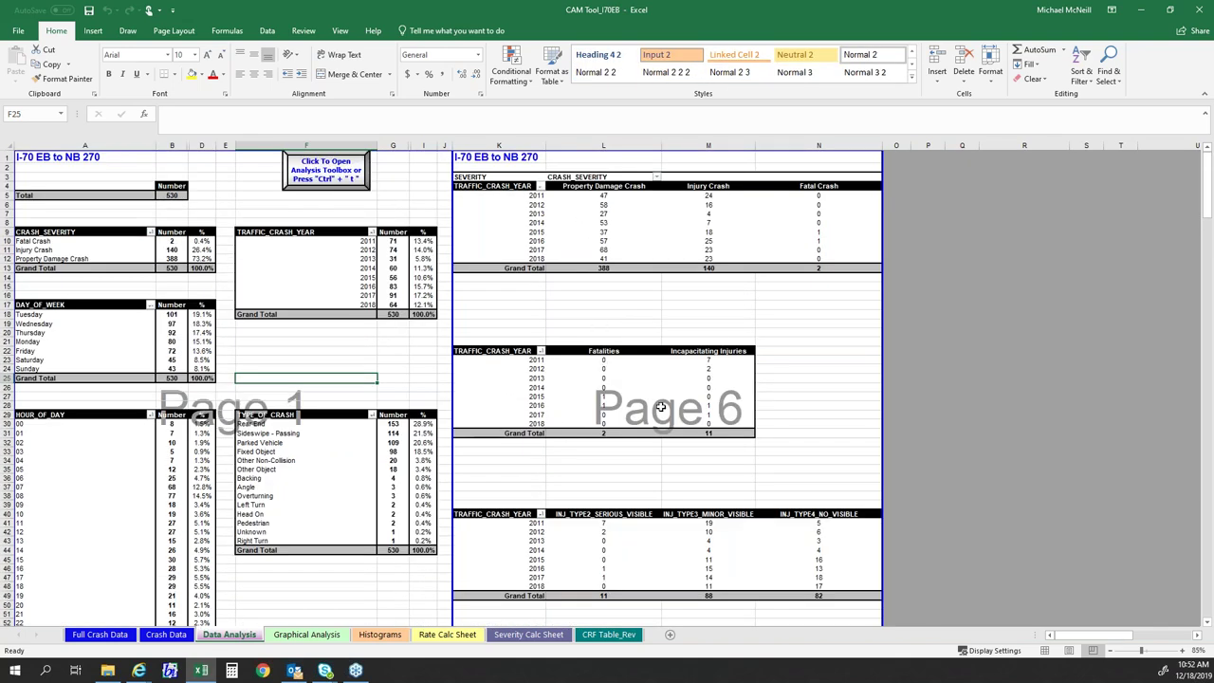
left_click(615, 359)
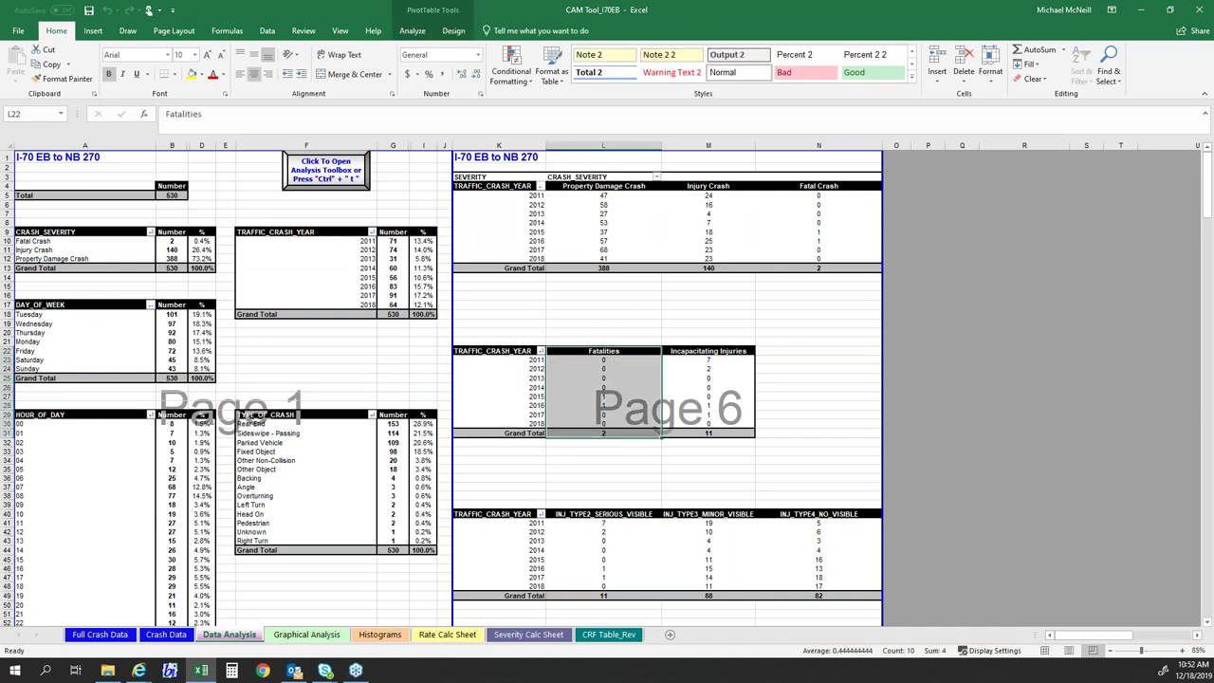
left_click(710, 353)
left_click(733, 361)
left_click_drag(733, 361, 733, 422)
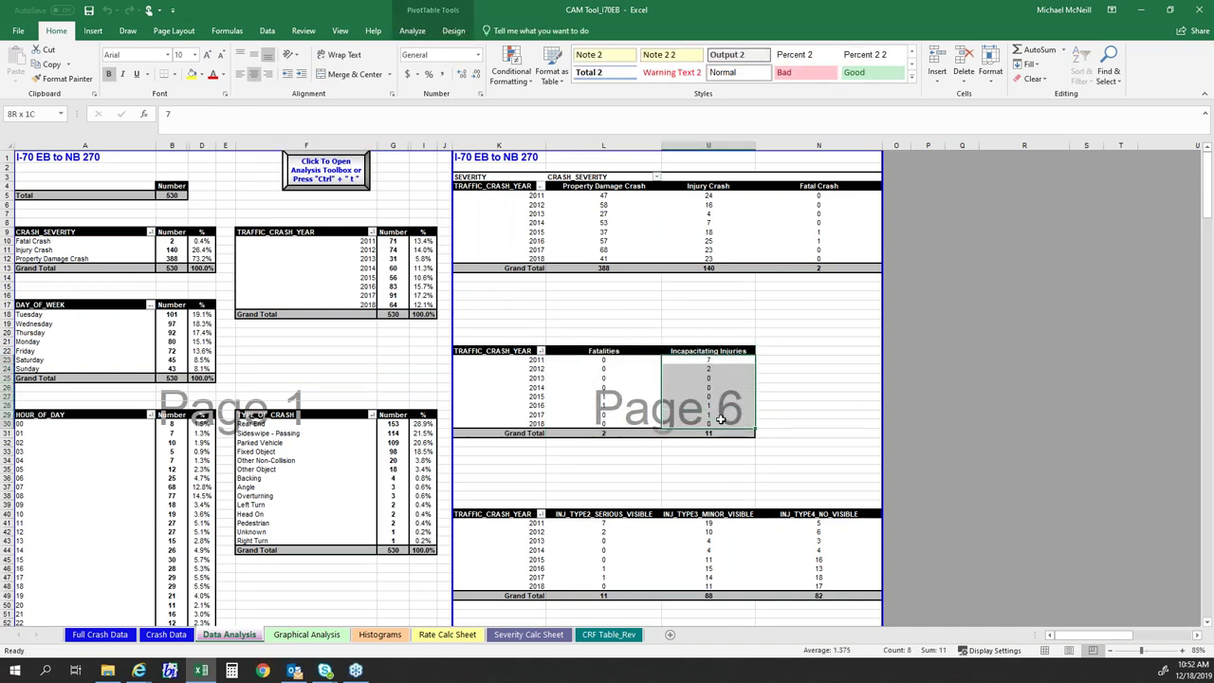
left_click(333, 380)
- Check the Rear End count of 153 and the day-of-week and crash type totals of 530
scroll(282, 340, "down", 4)
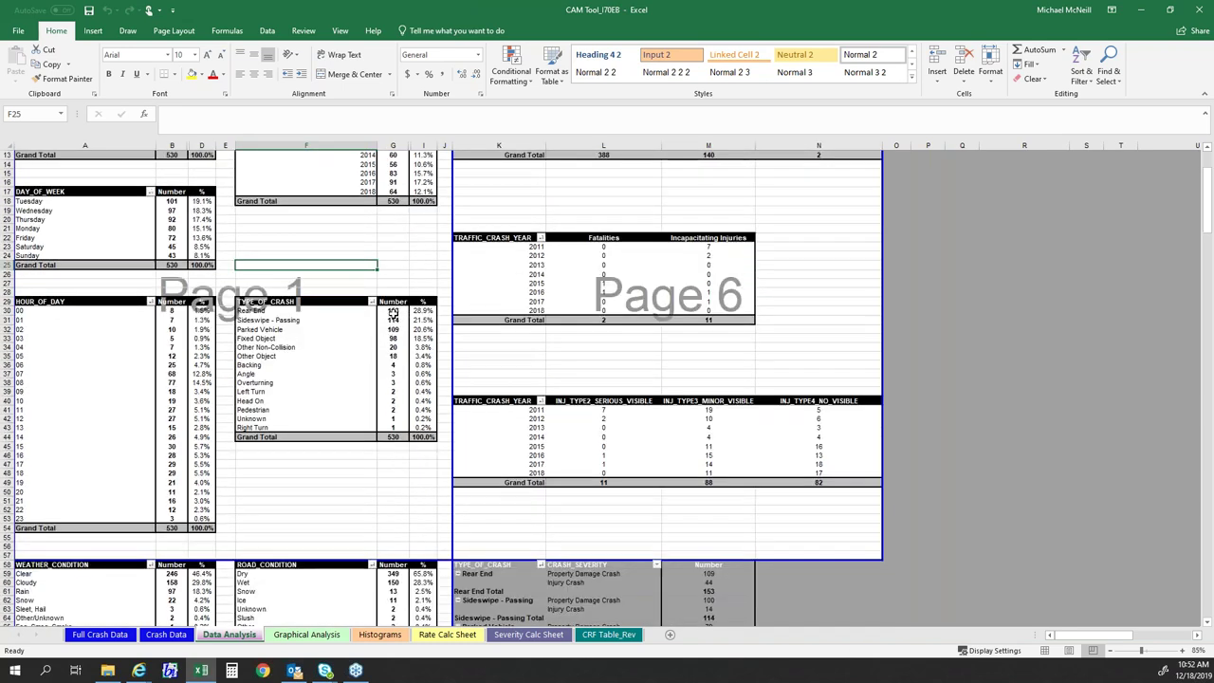
left_click(393, 310)
scroll(358, 249, "up", 1)
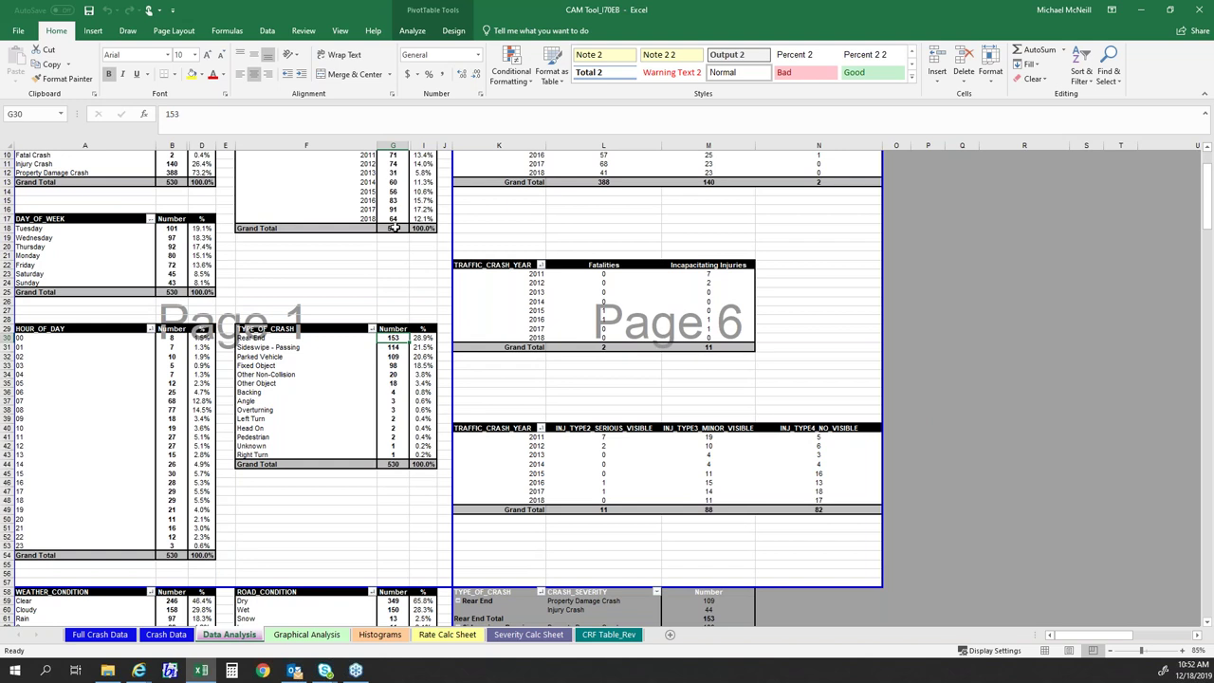
left_click(178, 292)
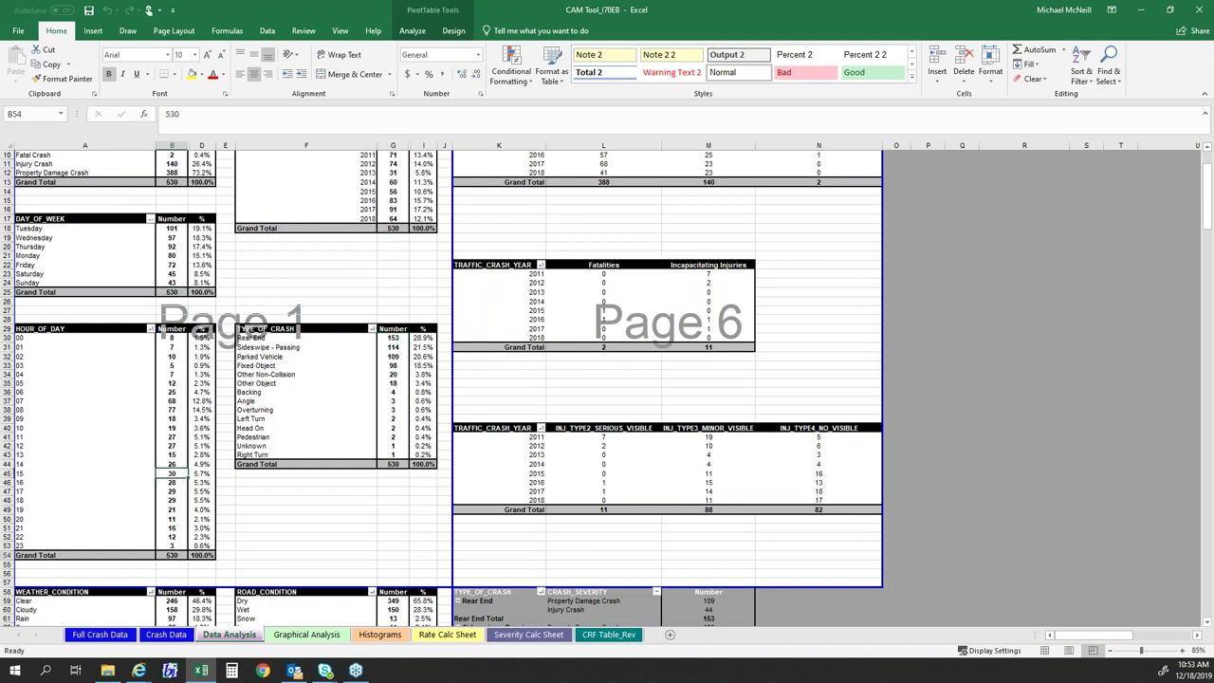
left_click(393, 465)
- Select the crash type counts and percentages to total them, then clear the selection
scroll(387, 442, "up", 2)
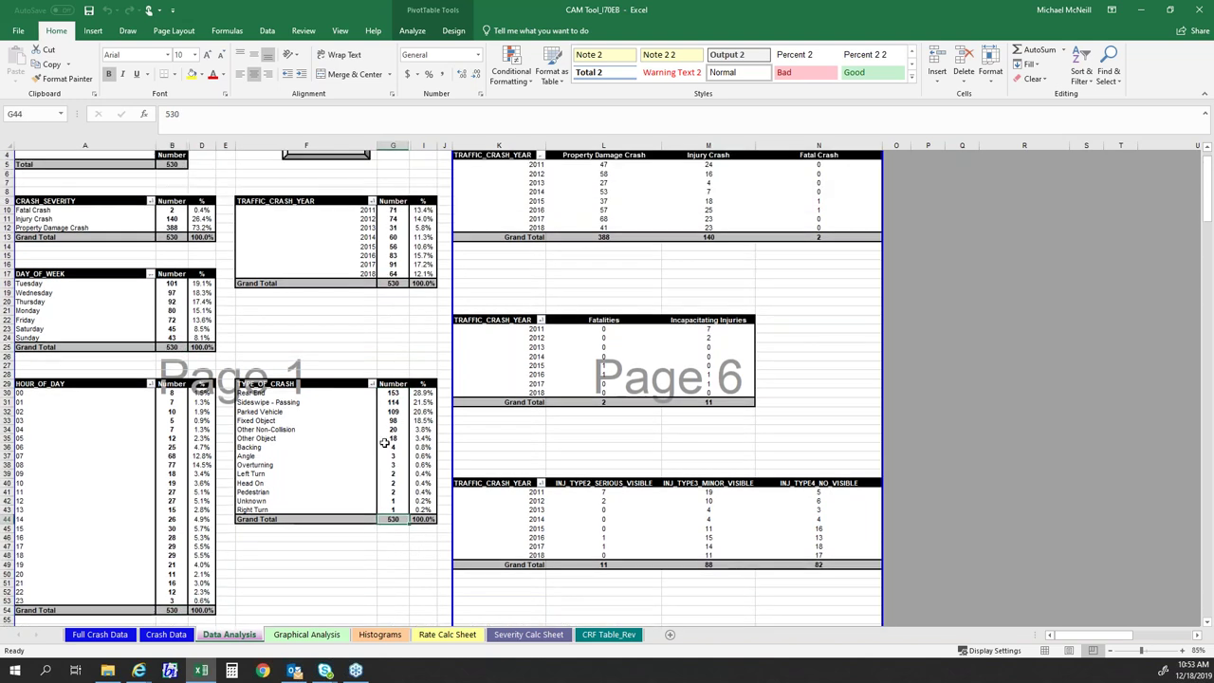
left_click_drag(393, 357, 392, 556)
left_click_drag(423, 393, 418, 512)
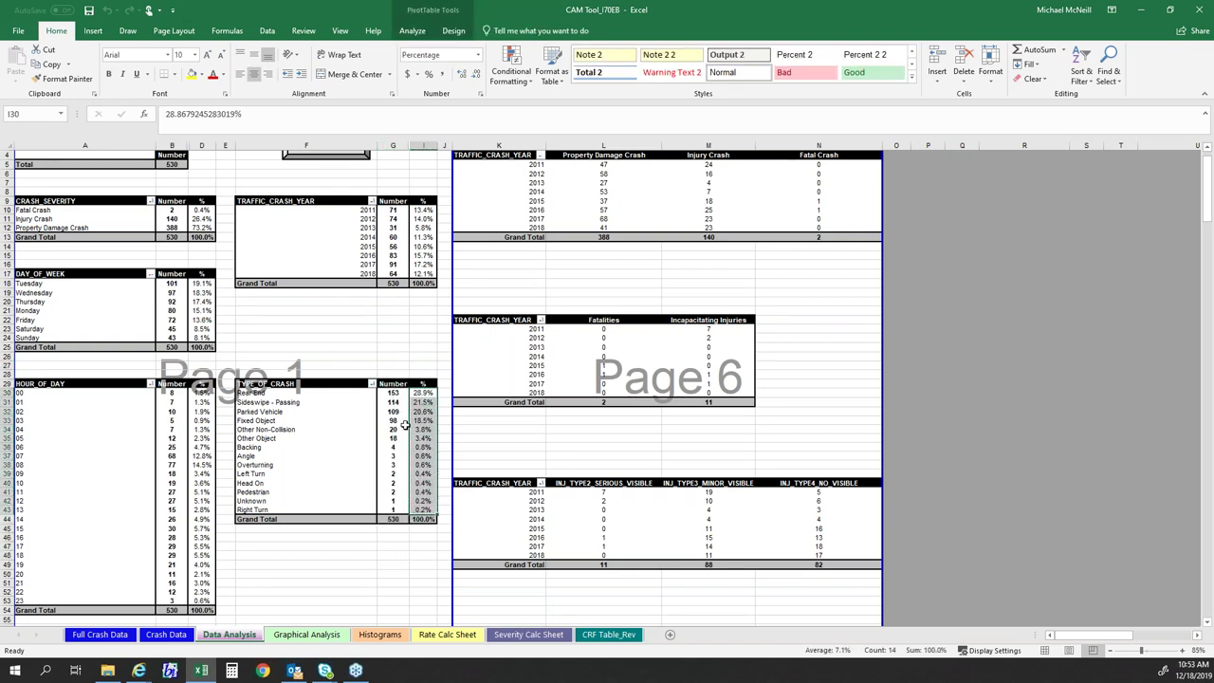
scroll(347, 406, "up", 1)
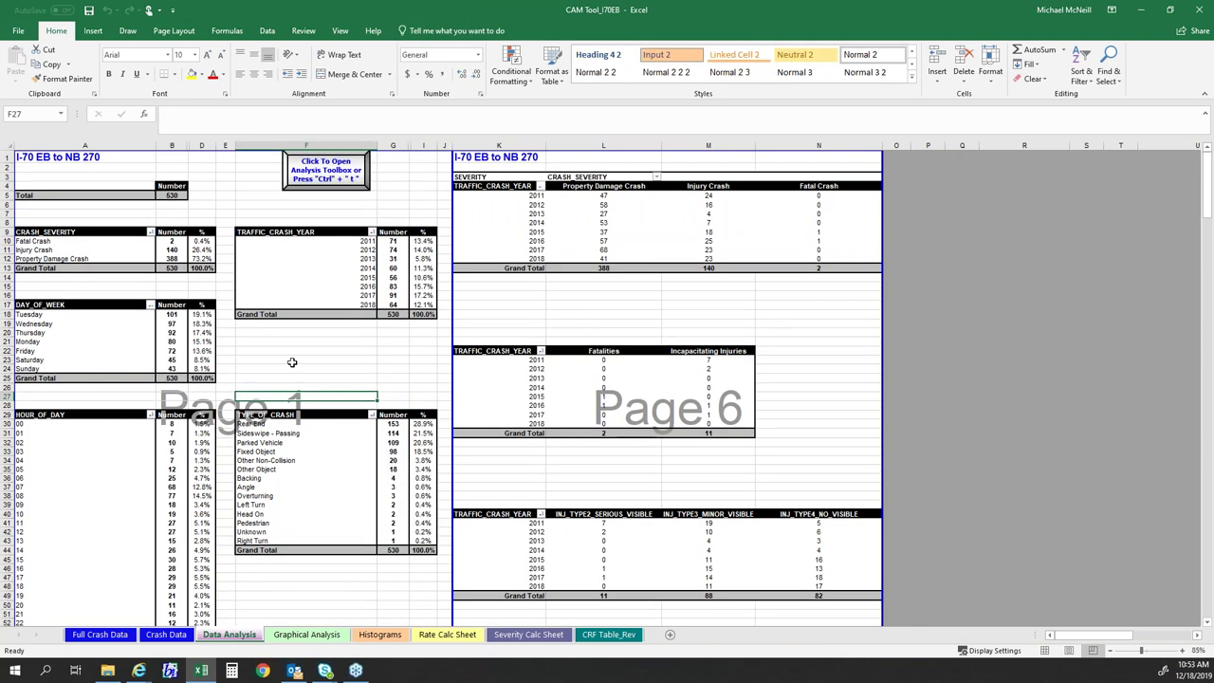
left_click(226, 186)
left_click(281, 361)
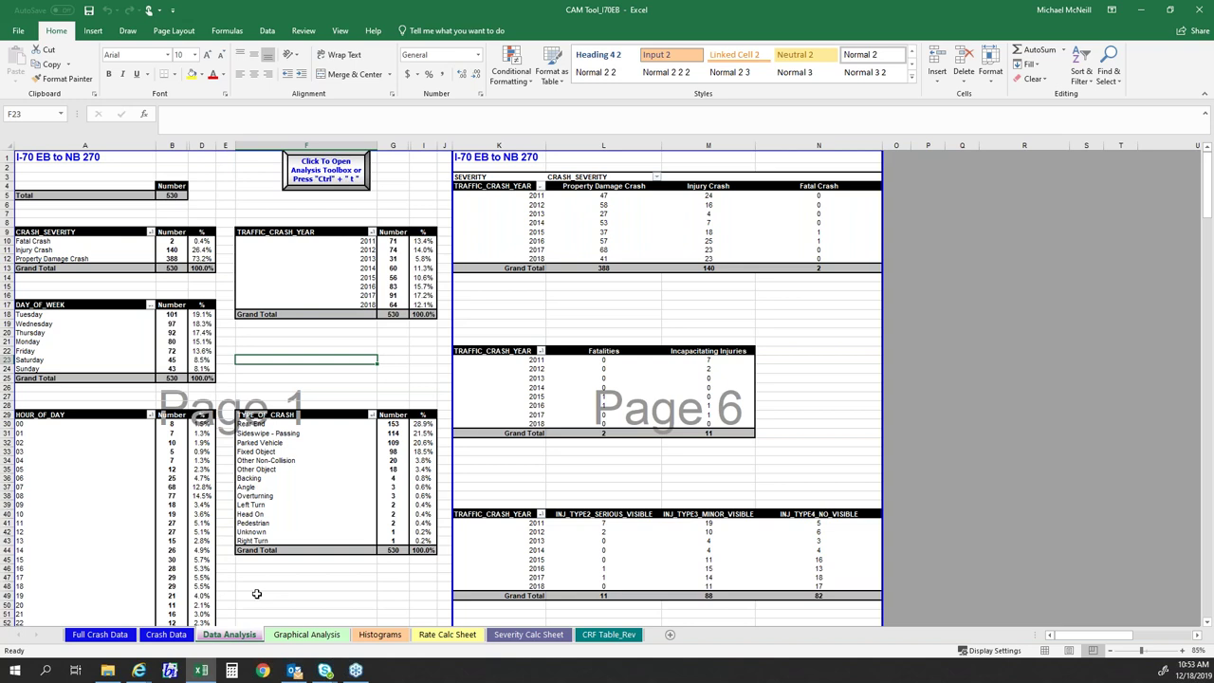
- Switch from the Internet Explorer windows back to the workbook and review Crash Data and Data Analysis
left_click(138, 670)
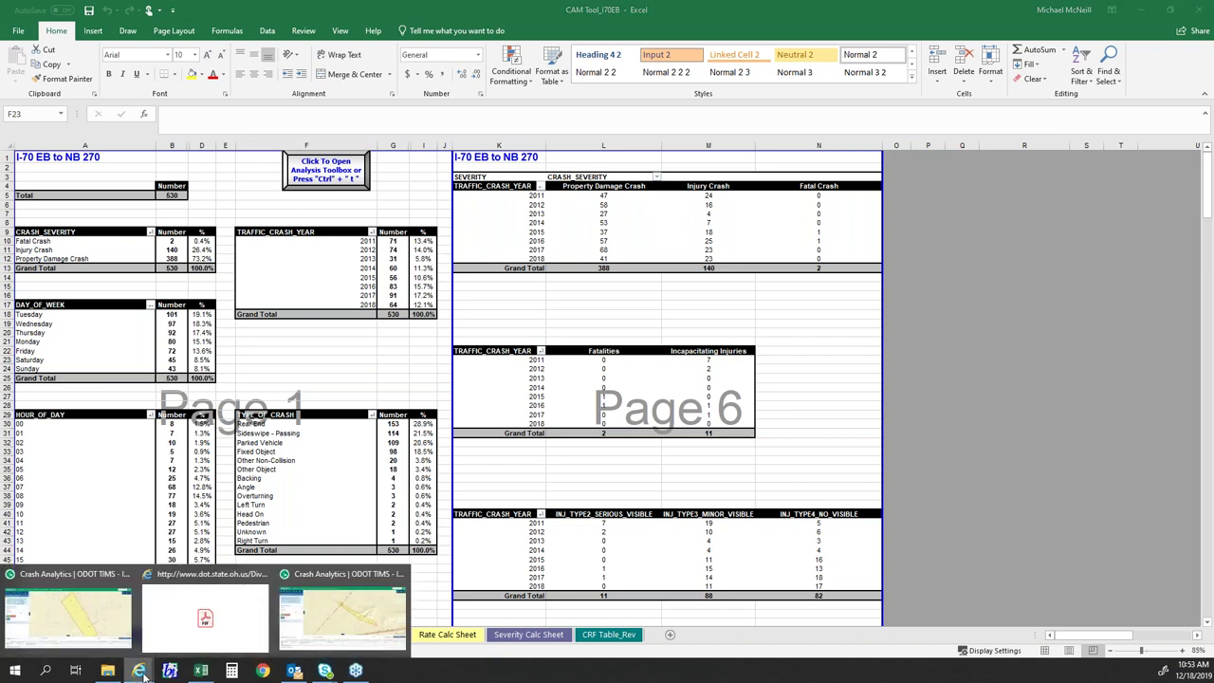
left_click(347, 376)
left_click(173, 635)
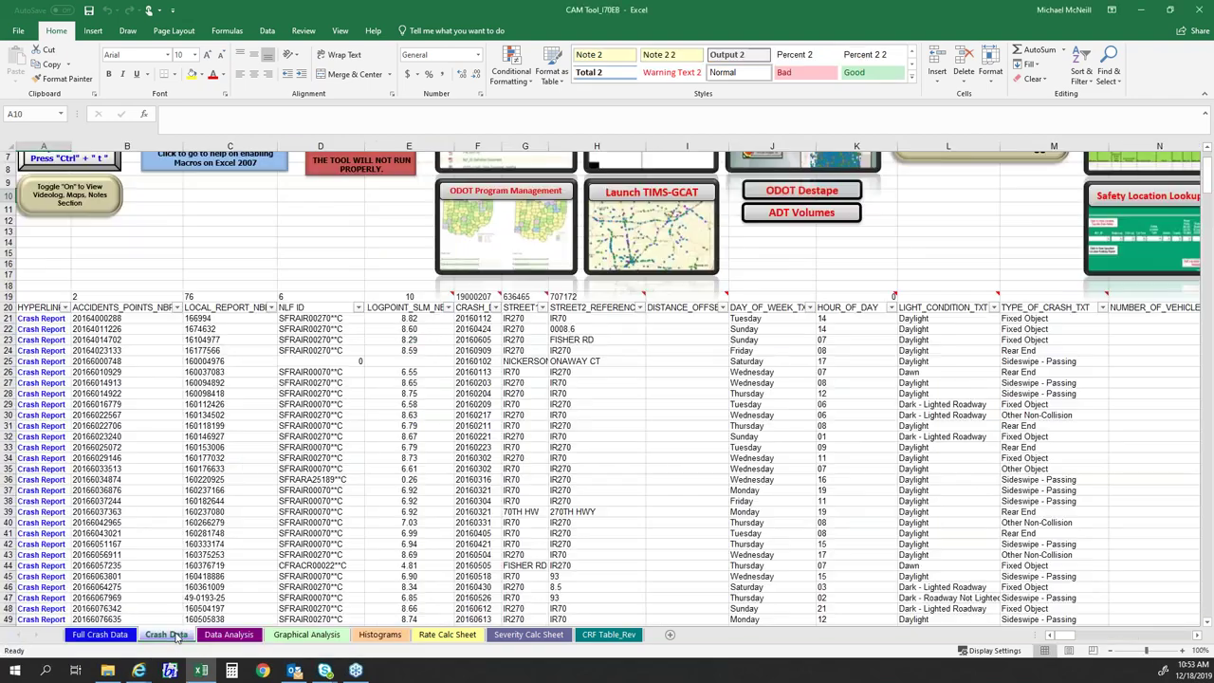
left_click(220, 476)
scroll(220, 478, "up", 2)
scroll(220, 477, "up", 2)
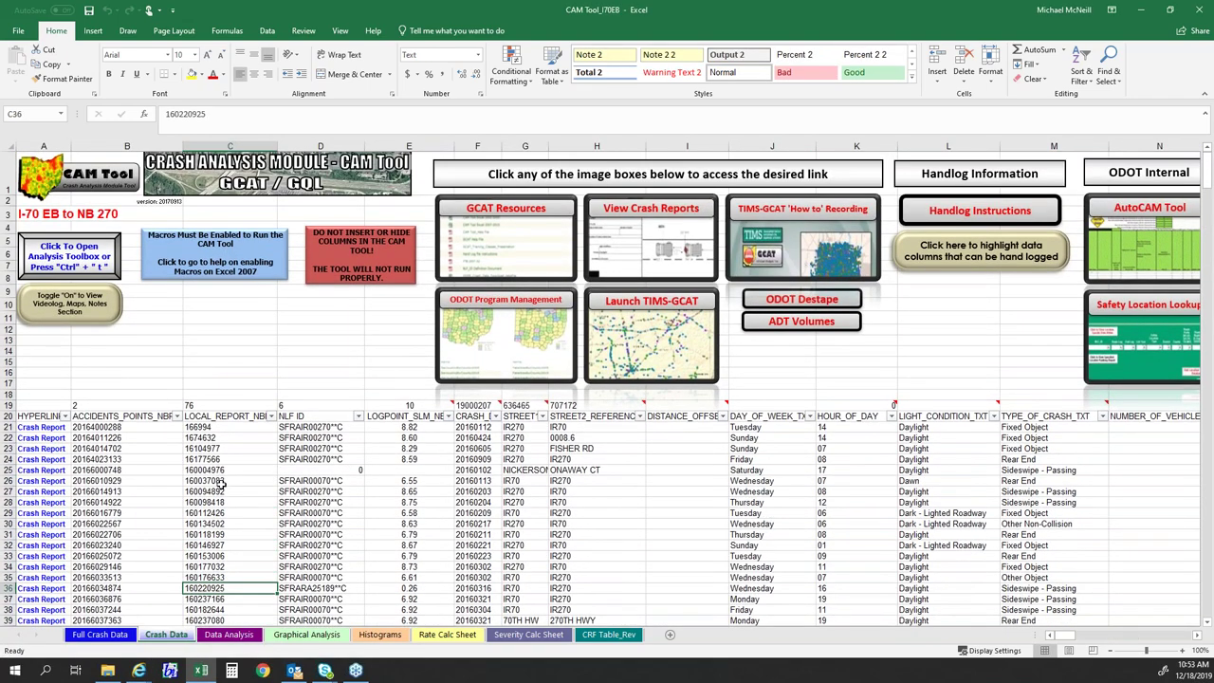
left_click(245, 635)
left_click(307, 385)
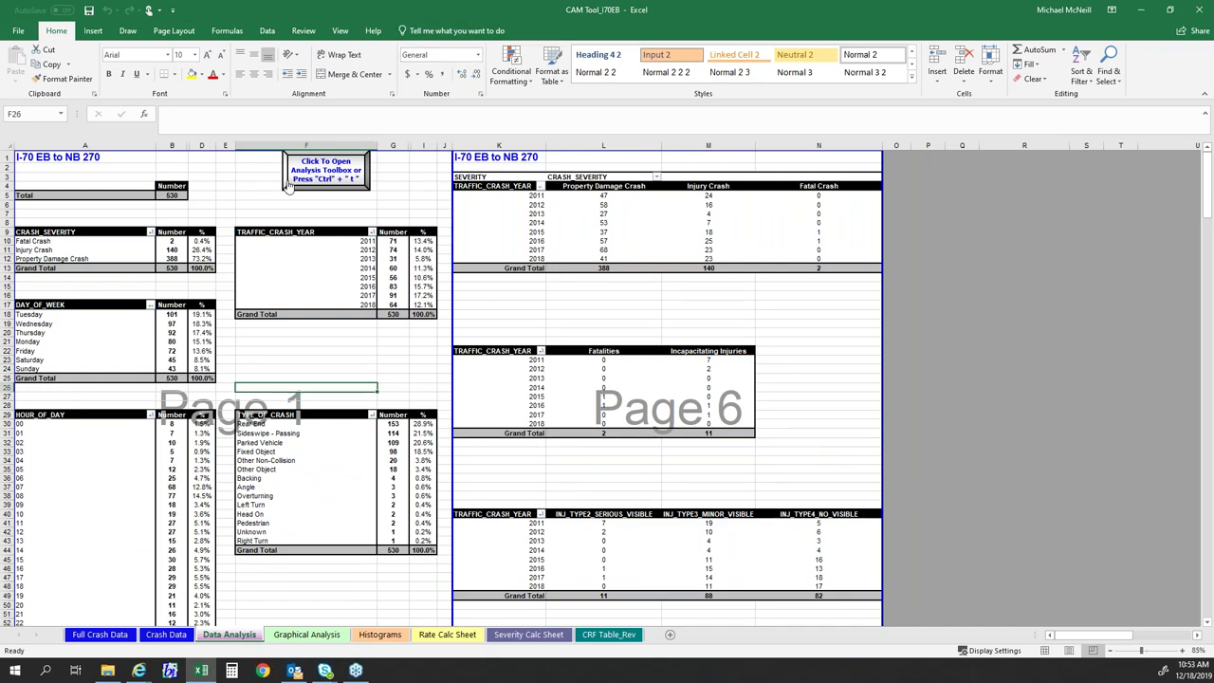
left_click(249, 196)
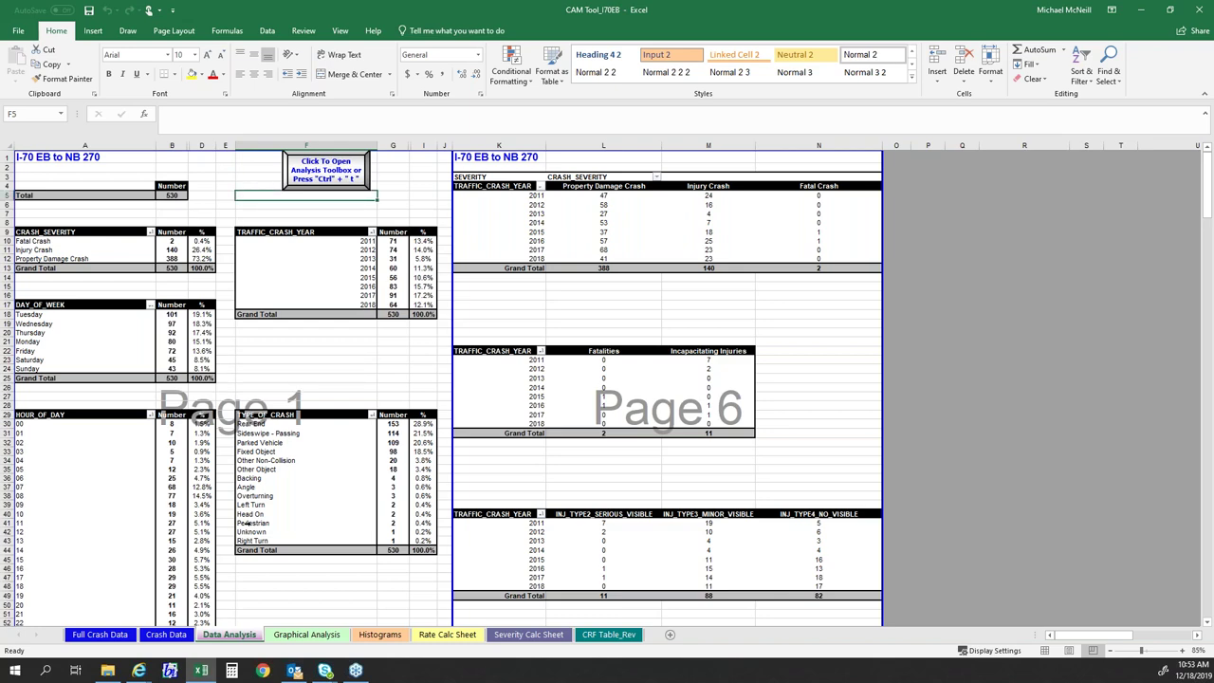
- Alternate between the Crash Data and Data Analysis sheets, keeping the crash workbook in front
left_click(180, 634)
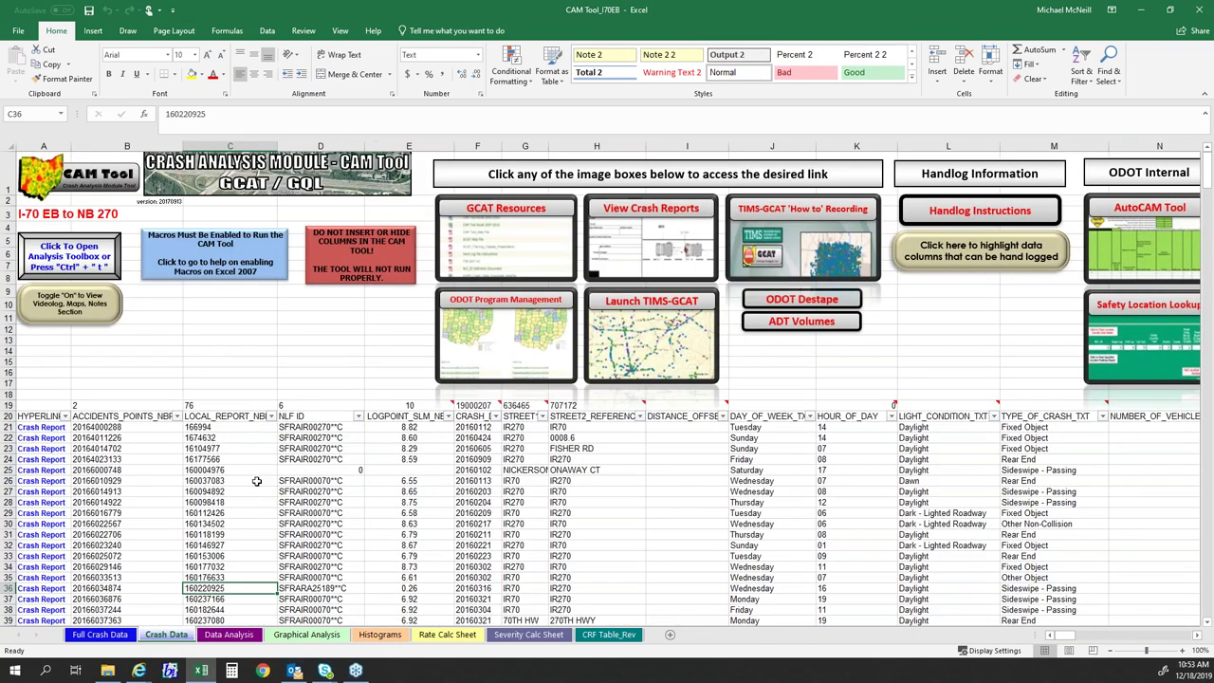
left_click(259, 374)
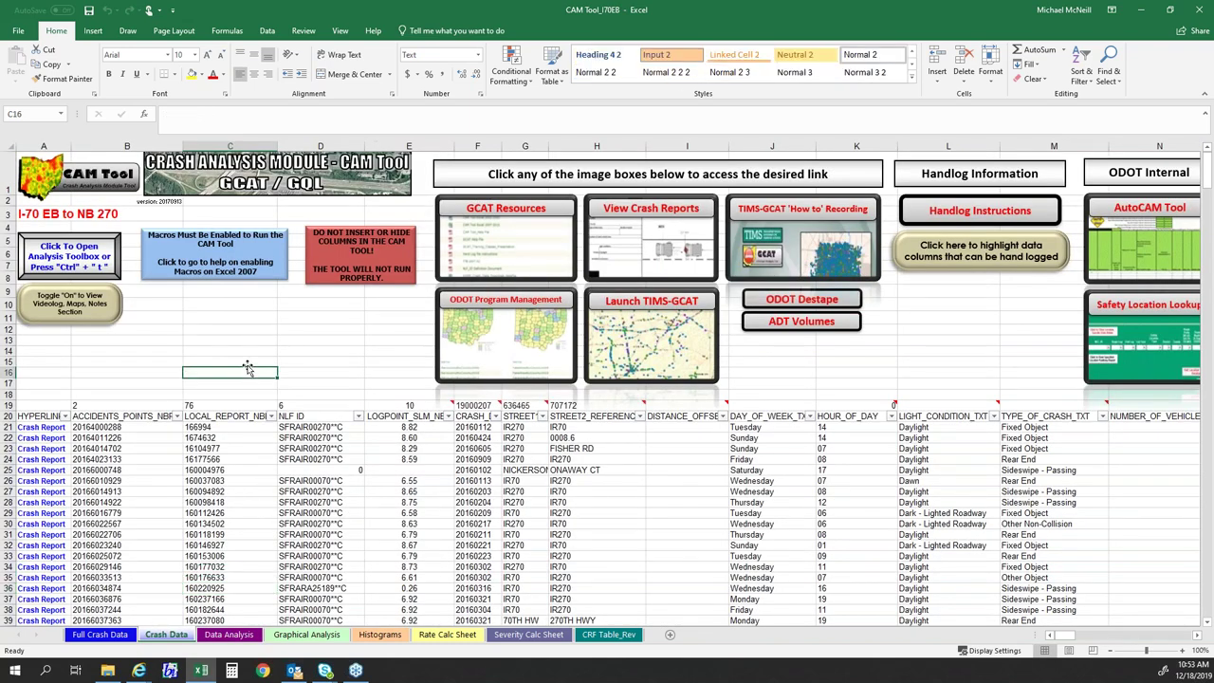
left_click(230, 381)
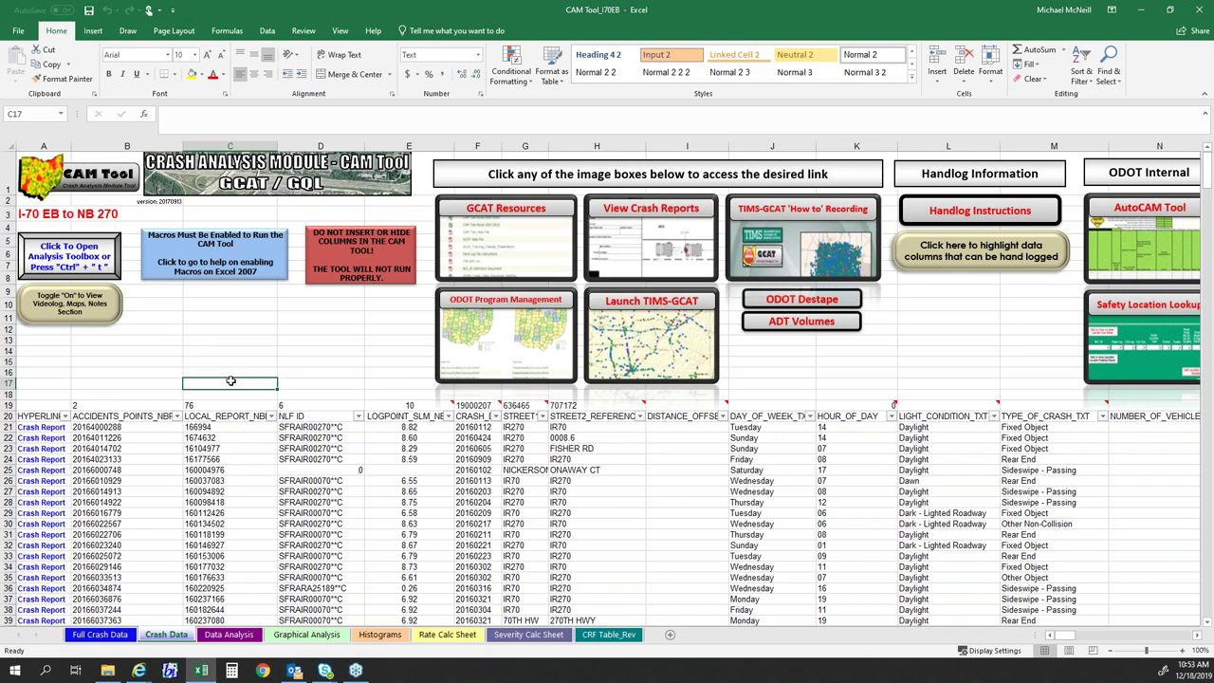
left_click(232, 636)
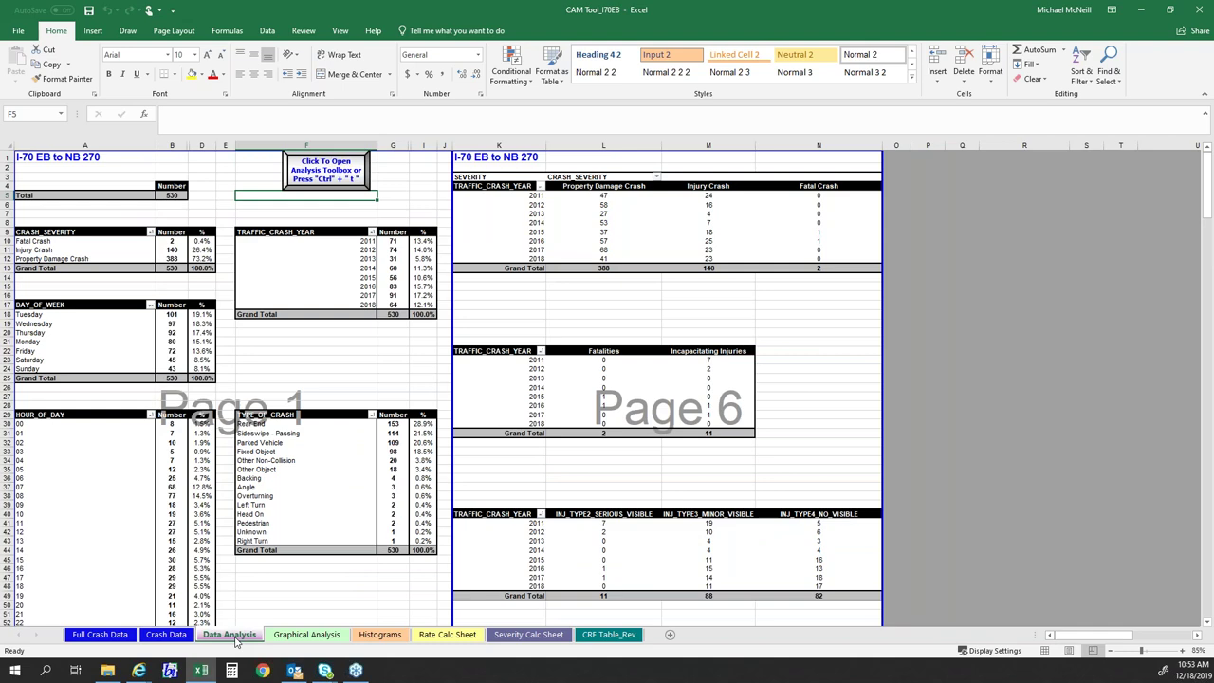
left_click(168, 635)
left_click(157, 361)
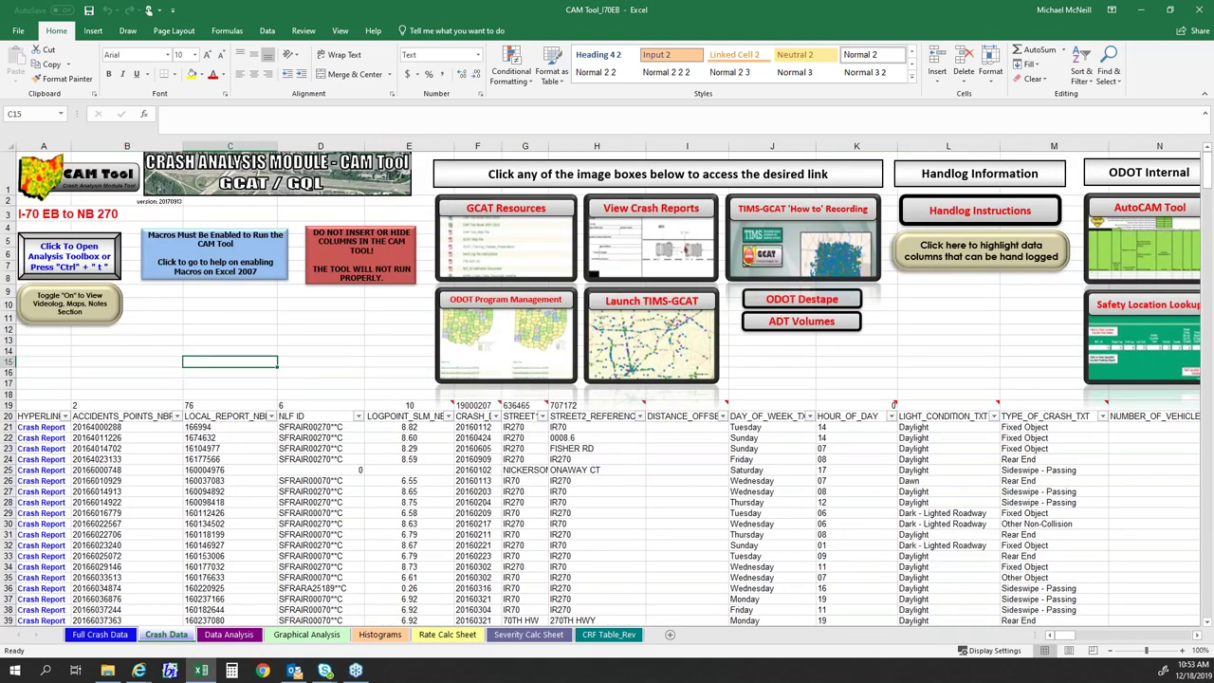
left_click(242, 636)
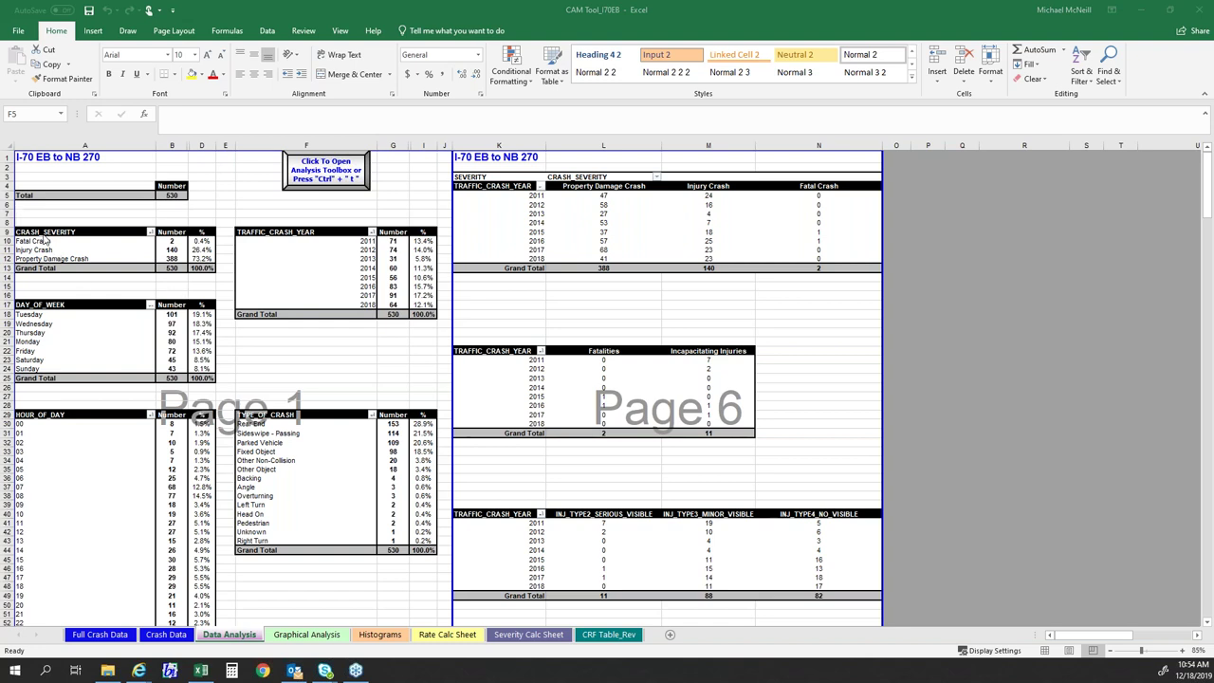
left_click(305, 378)
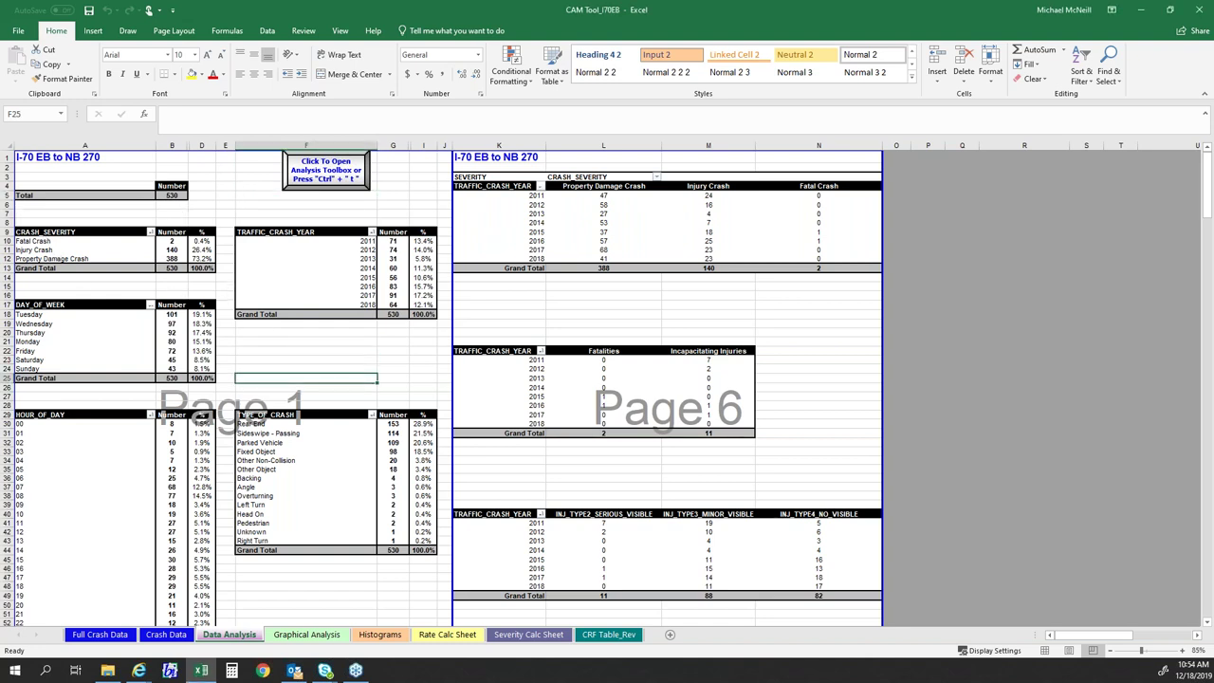
left_click(319, 352)
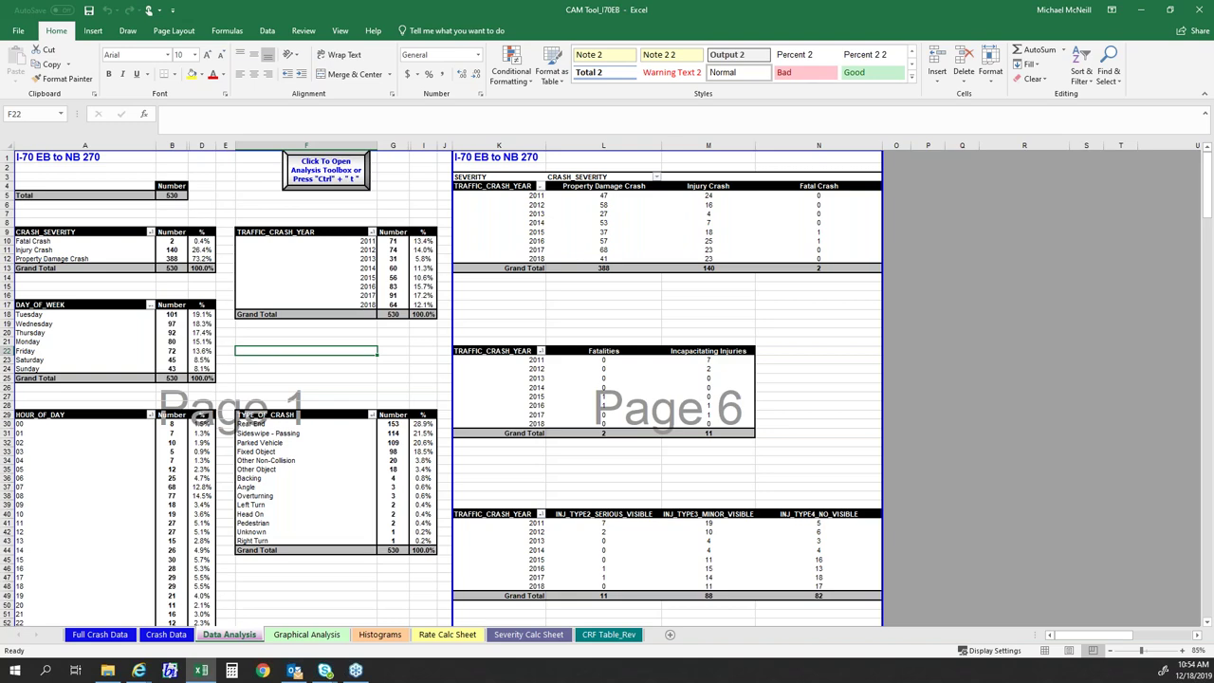
scroll(161, 275, "down", 6)
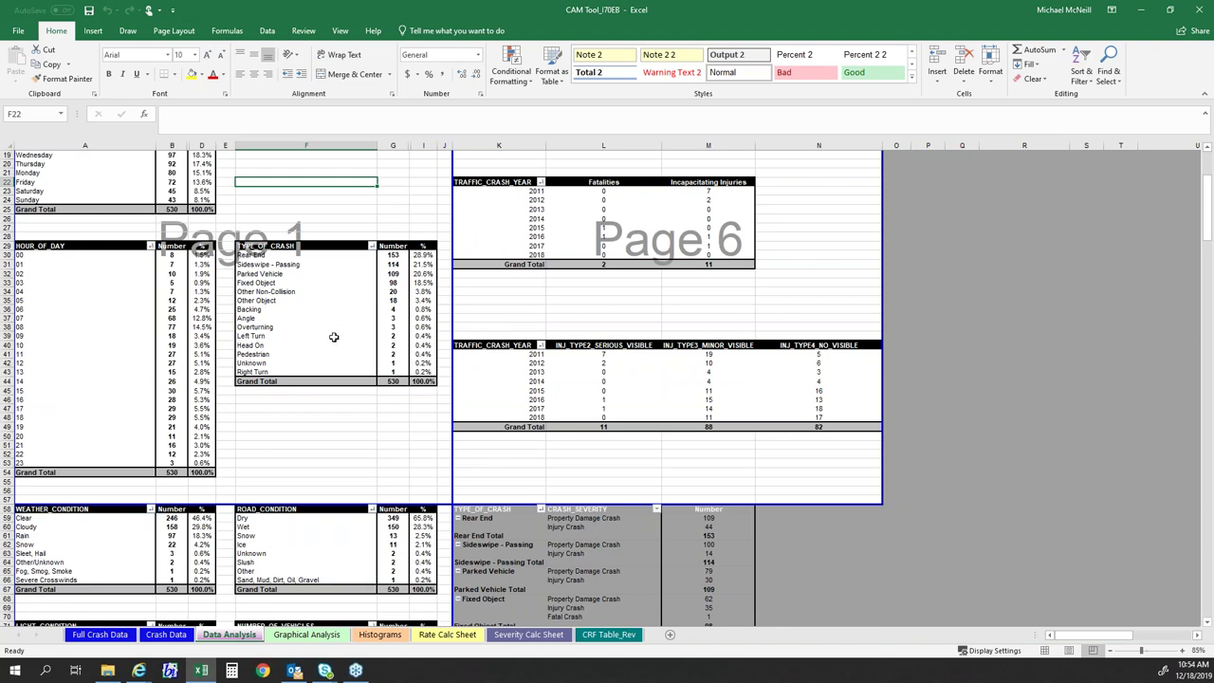
scroll(334, 336, "down", 2)
scroll(334, 337, "down", 6)
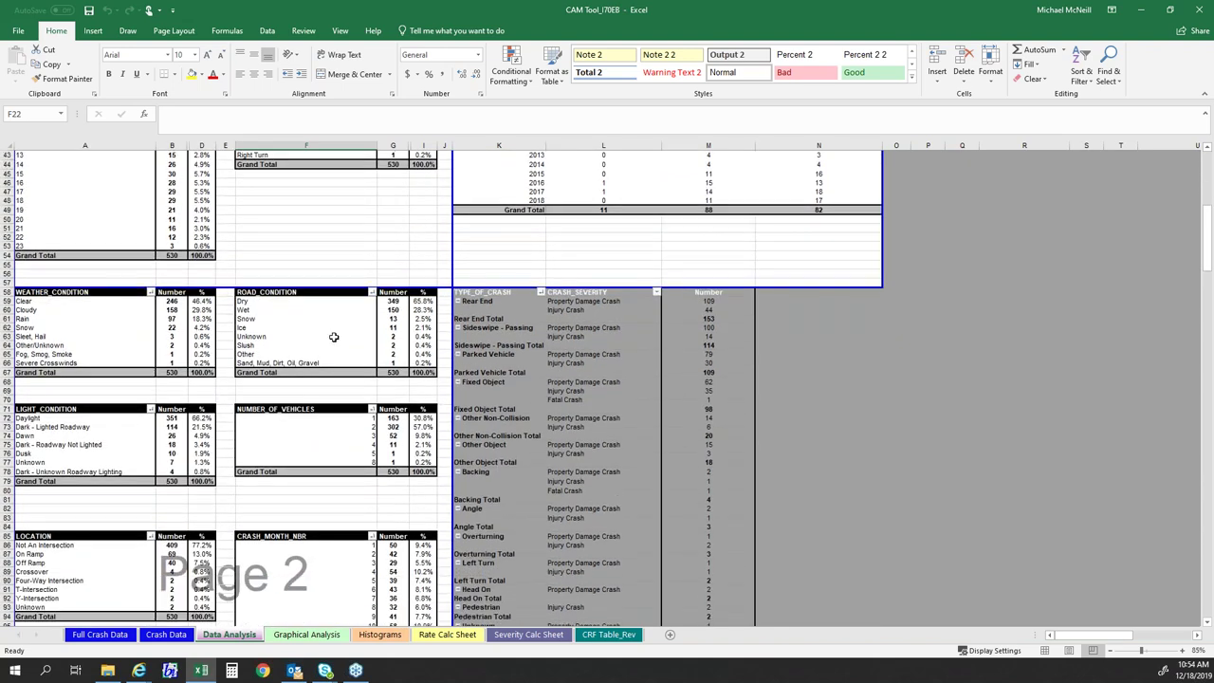
scroll(88, 320, "down", 3)
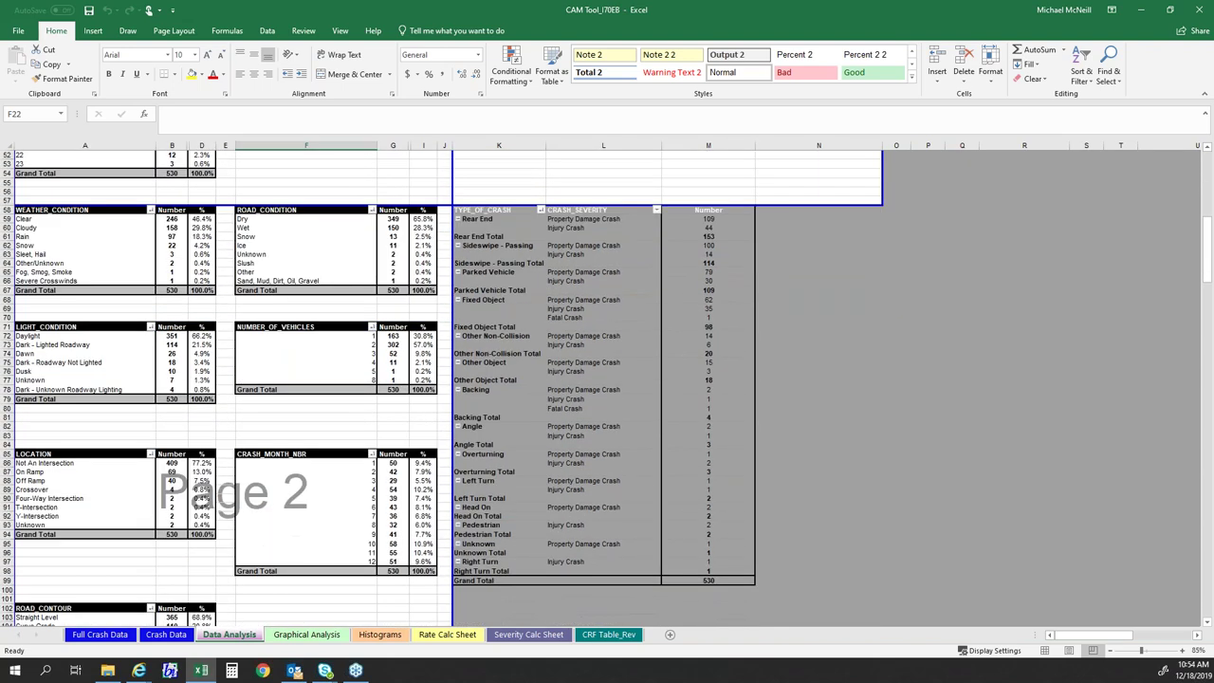
scroll(97, 347, "down", 2)
scroll(89, 371, "down", 4)
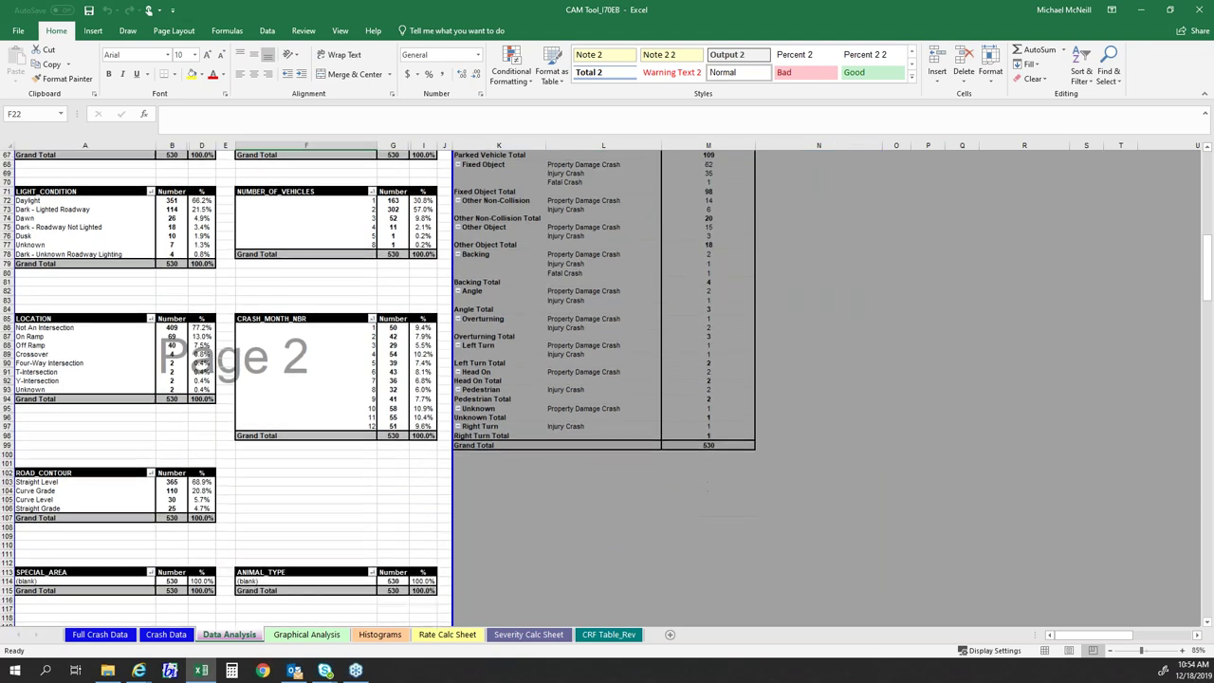
scroll(156, 347, "down", 7)
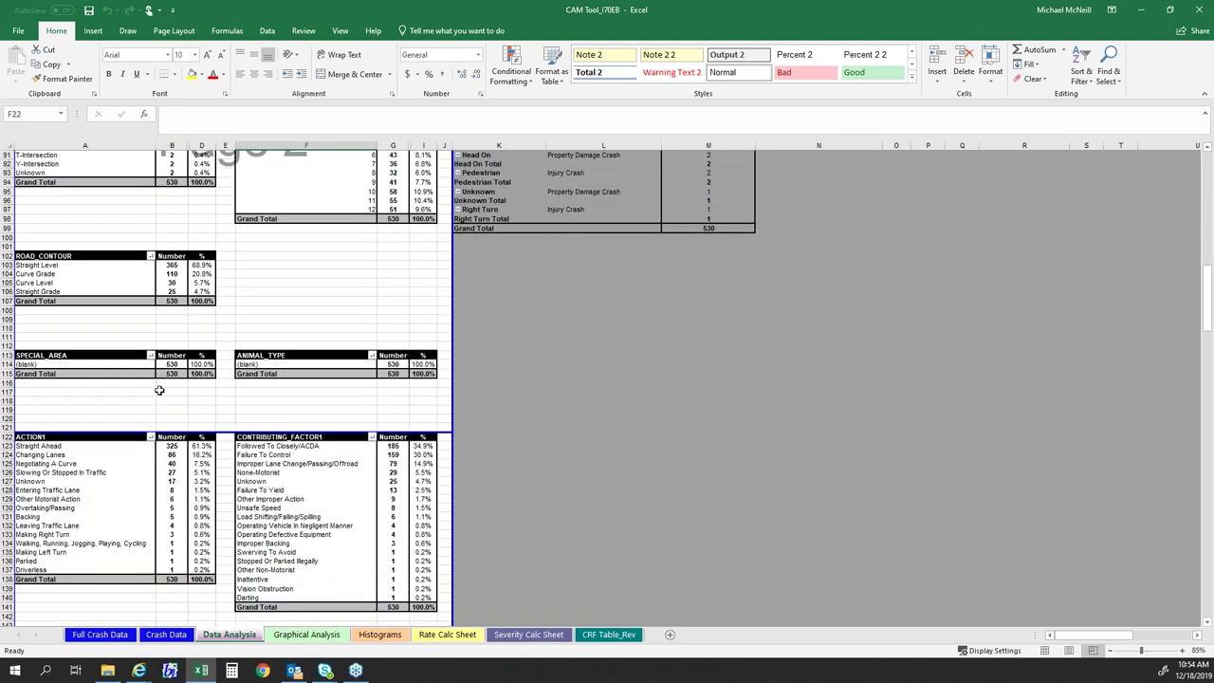
scroll(163, 399, "down", 6)
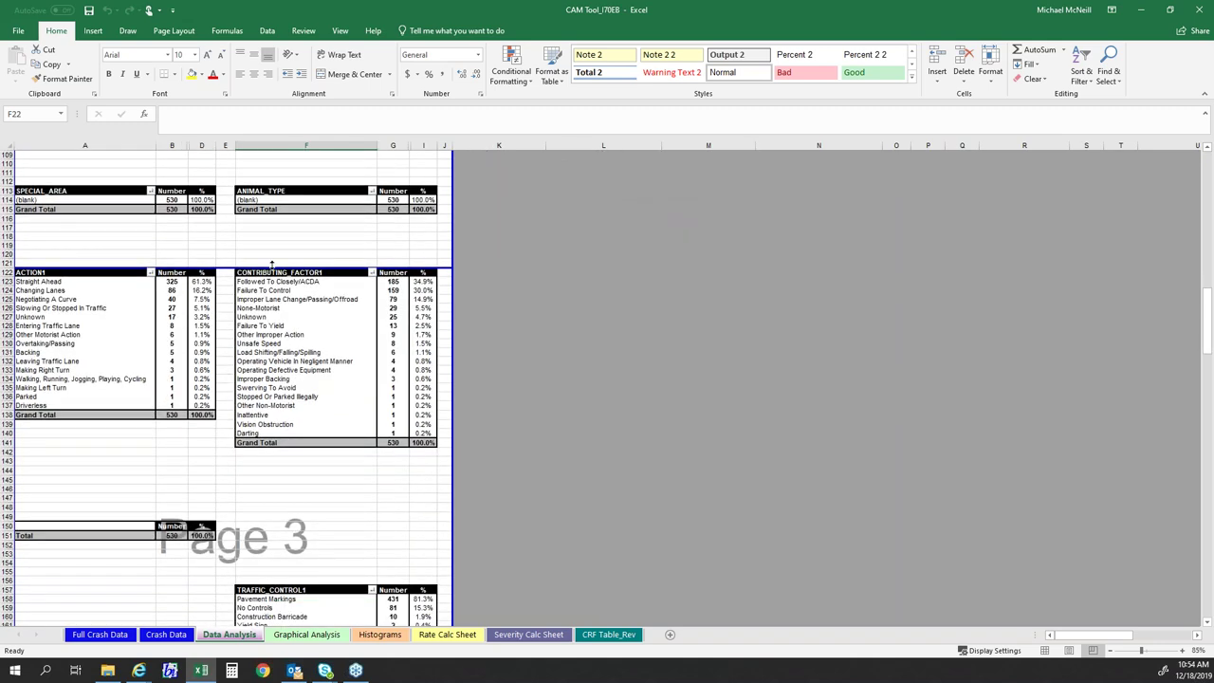
scroll(272, 328, "down", 4)
scroll(272, 329, "up", 12)
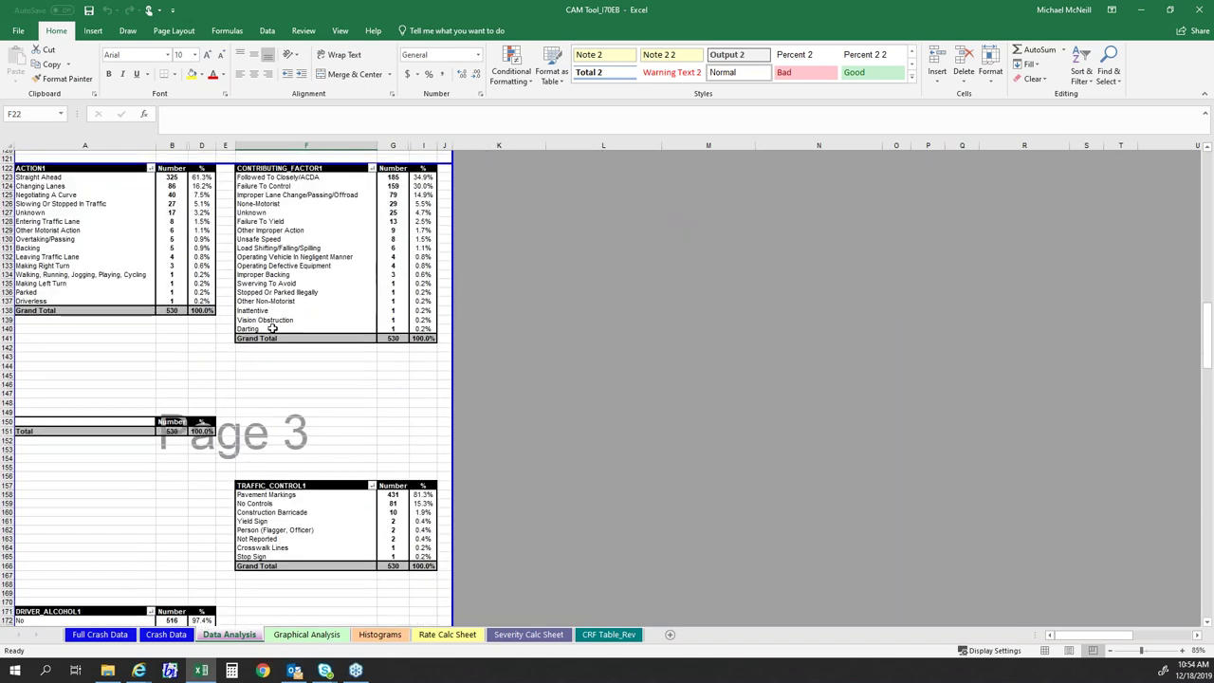
scroll(272, 328, "up", 20)
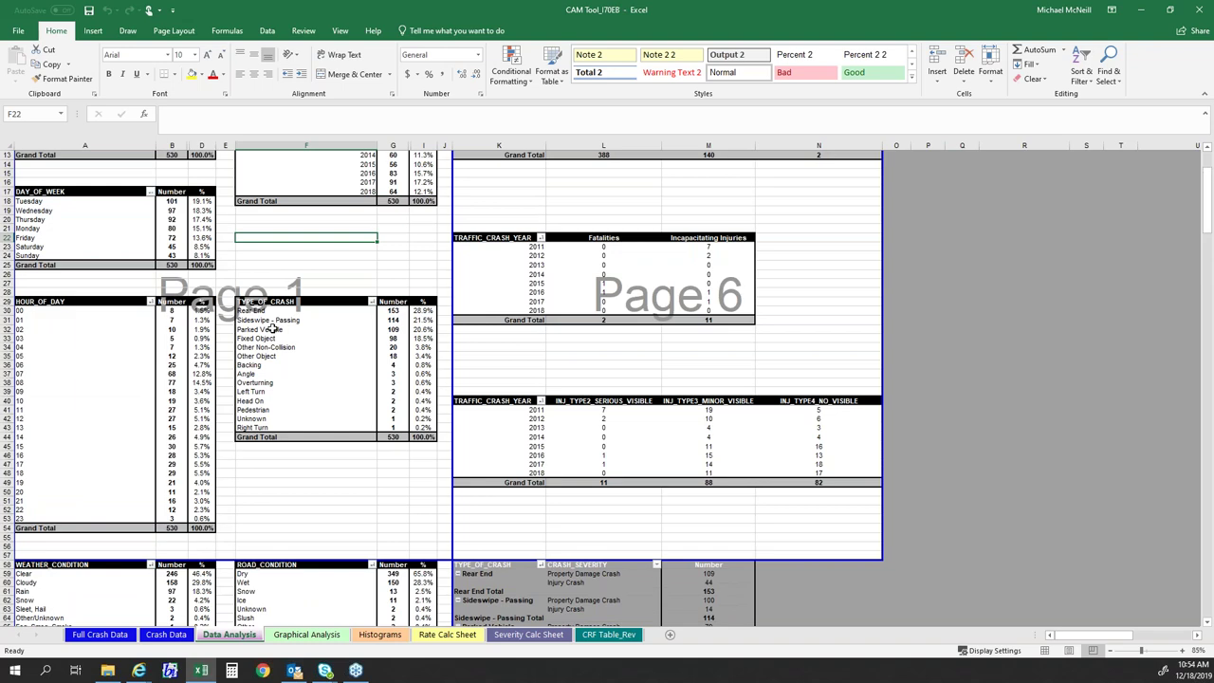
scroll(282, 337, "up", 1)
left_click(281, 331)
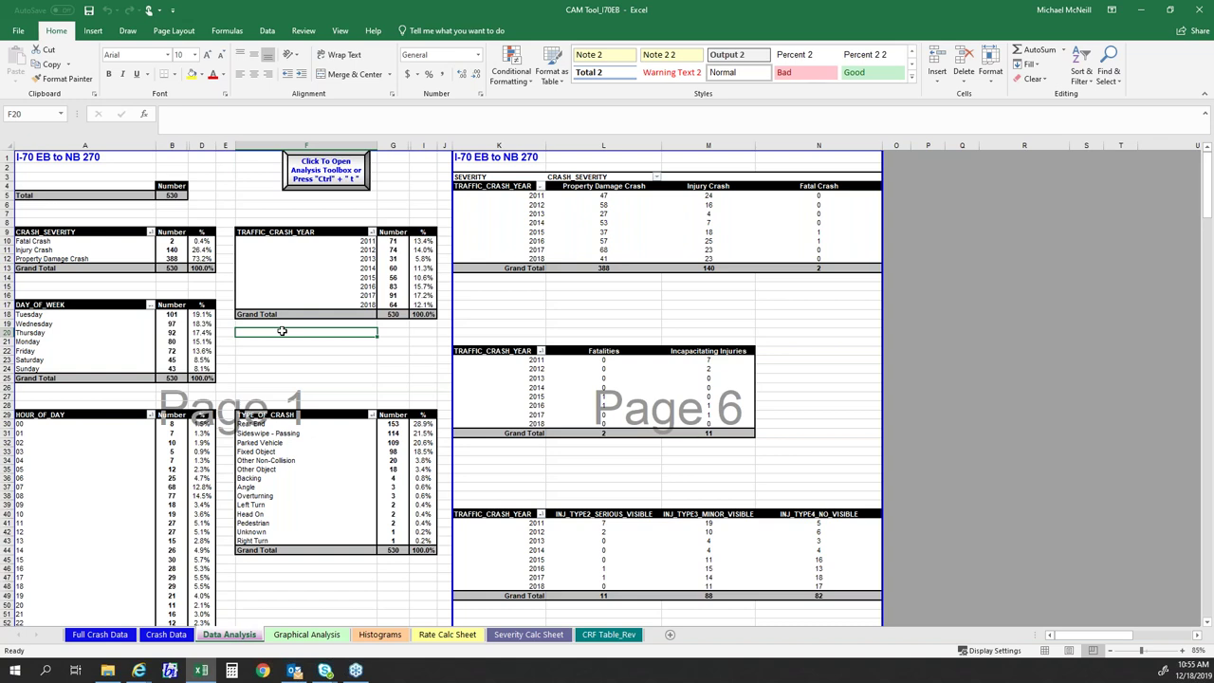
- Inspect several column F summary cells, then move to the Crash Data records sheet
left_click(297, 388)
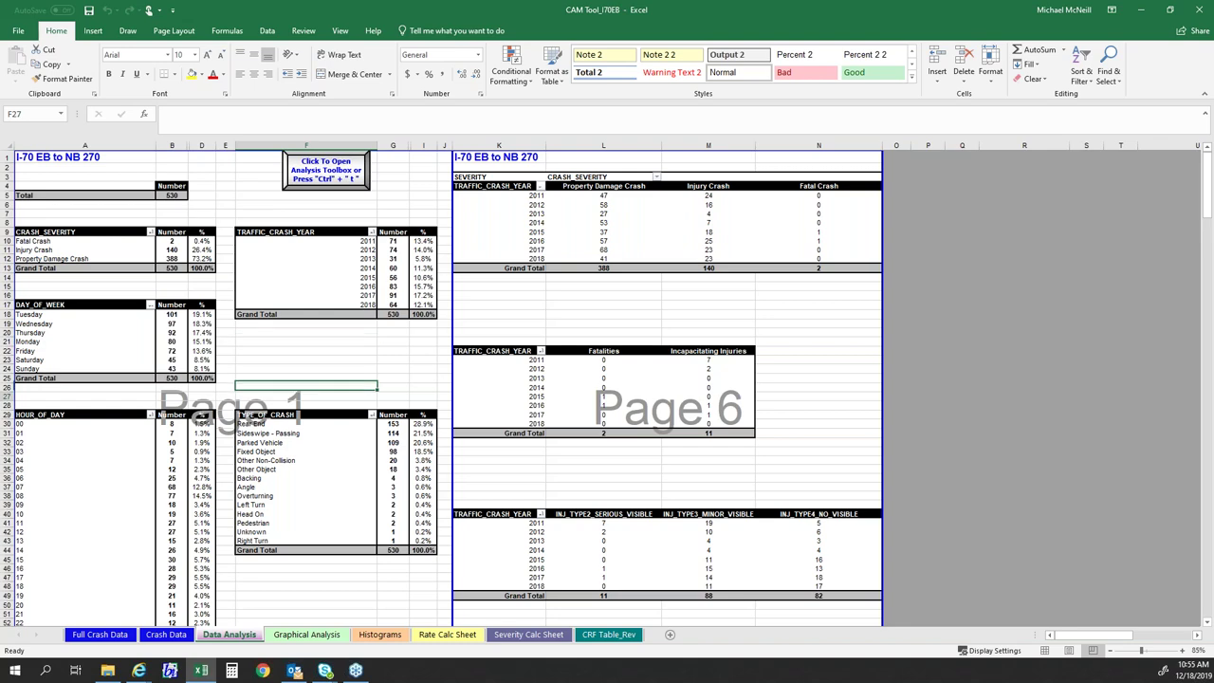
left_click(272, 370)
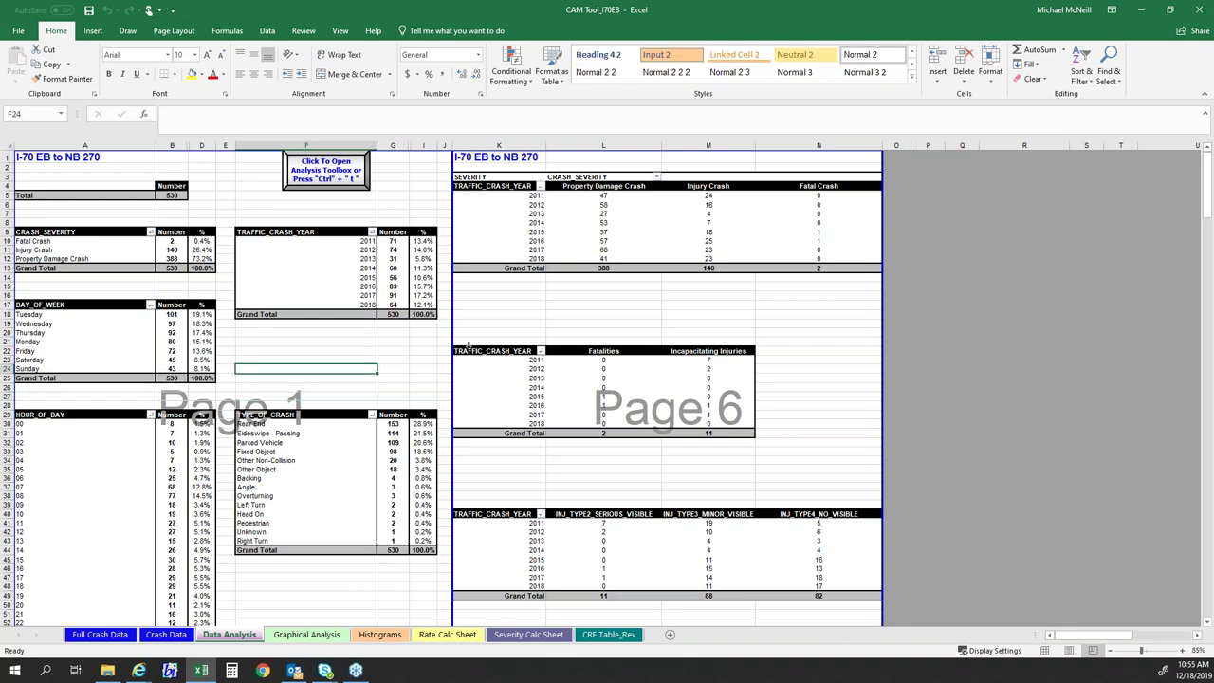
left_click(344, 341)
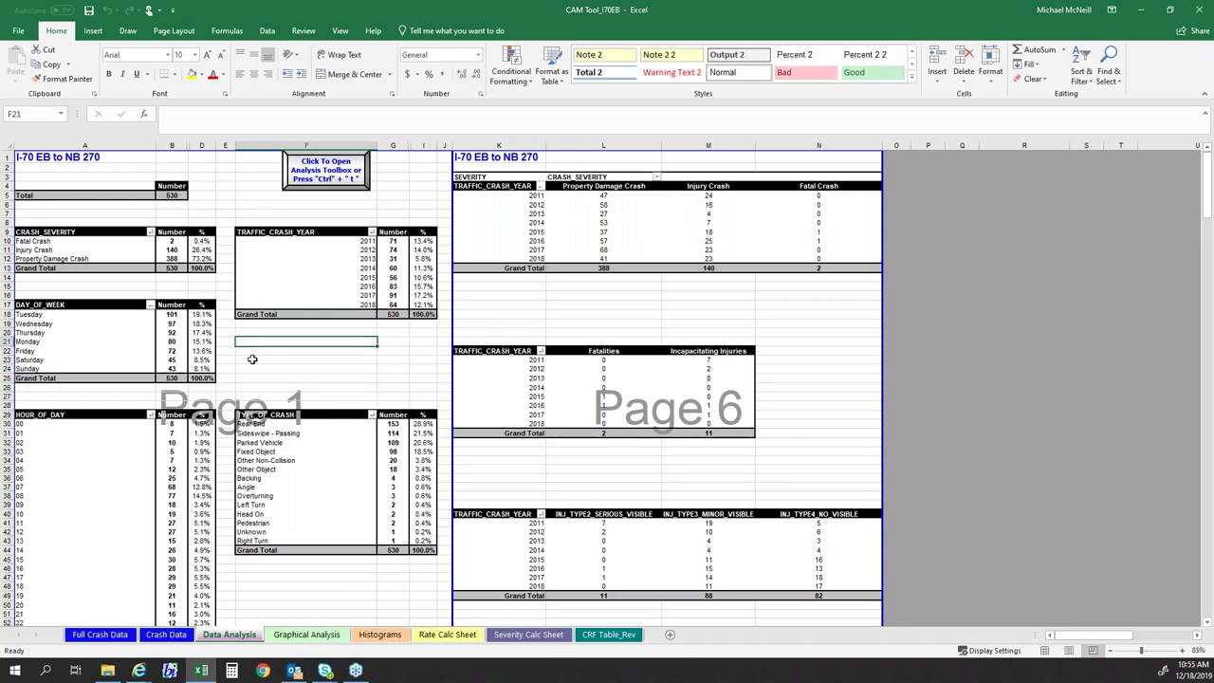
scroll(252, 358, "down", 8)
key("Down")
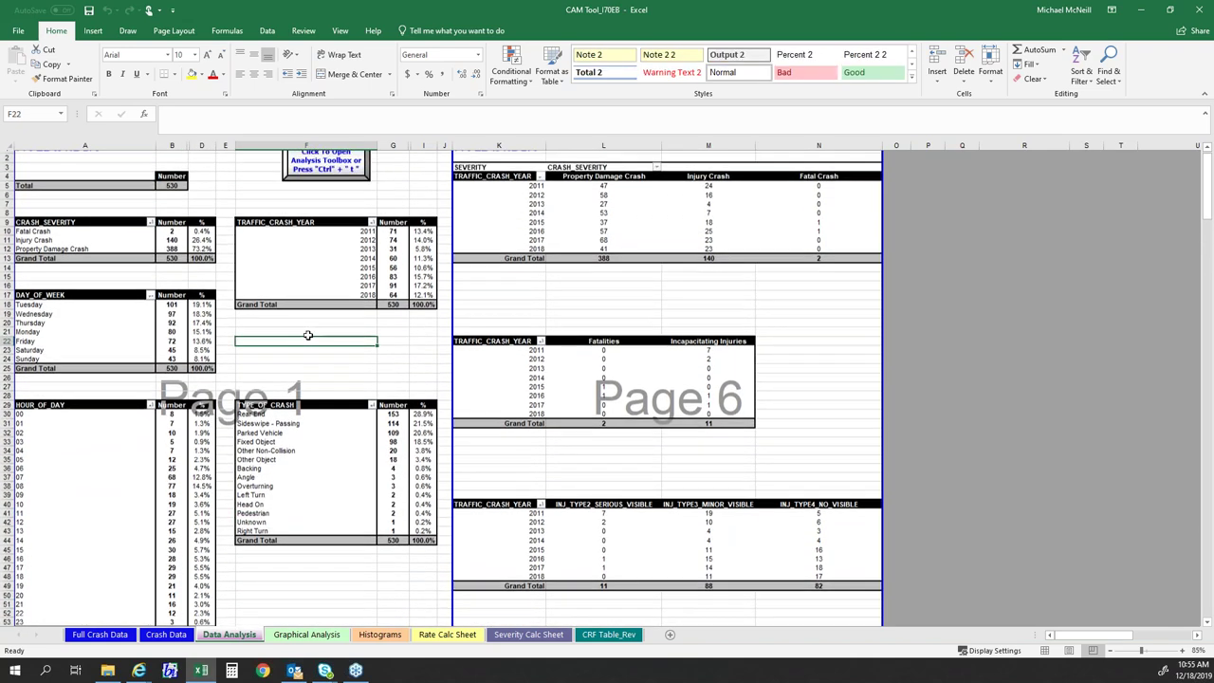
scroll(307, 334, "up", 1)
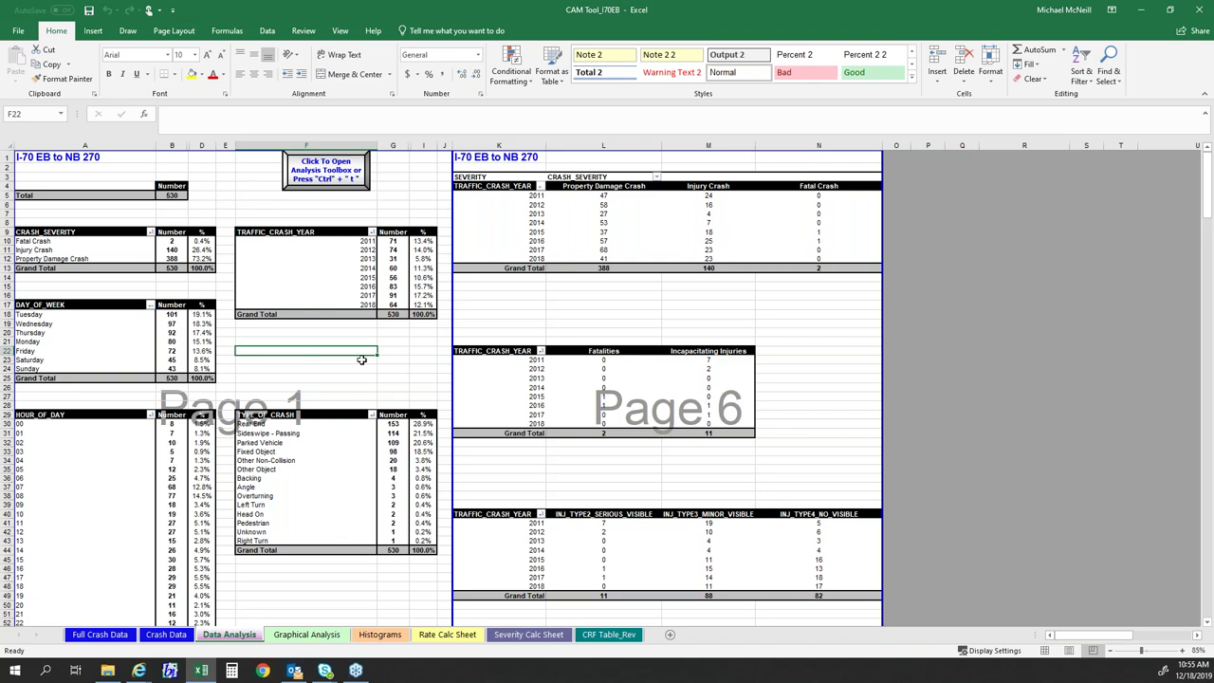
left_click(166, 635)
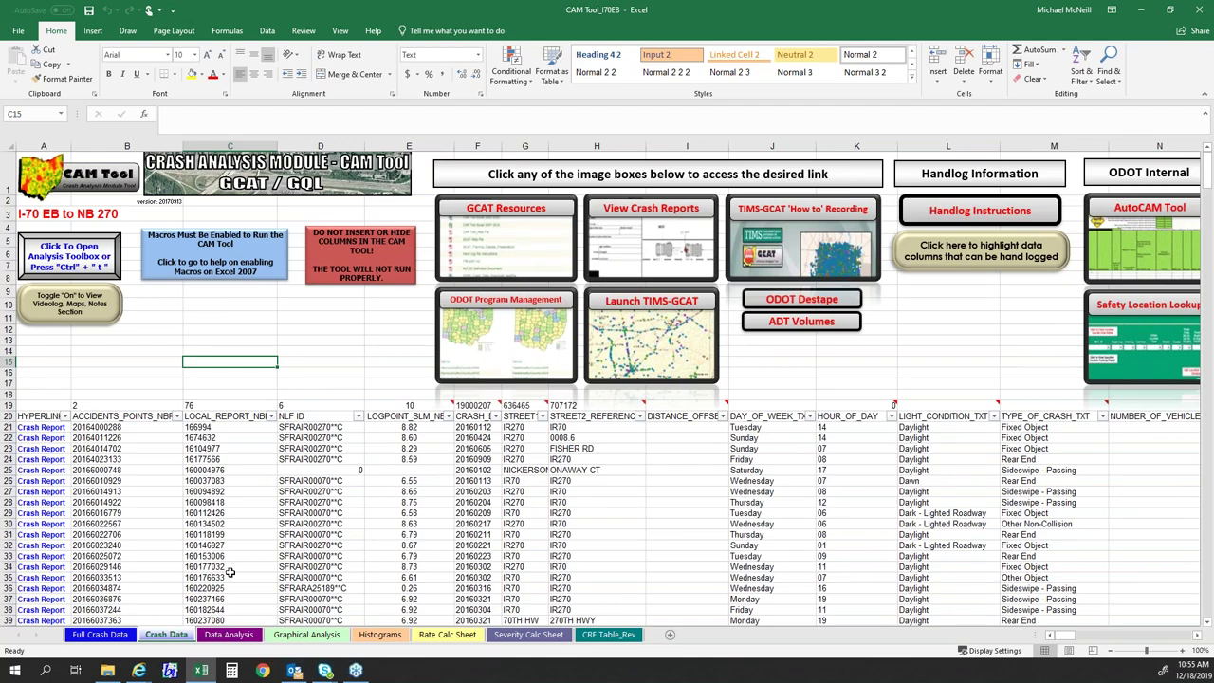
scroll(212, 495, "down", 2)
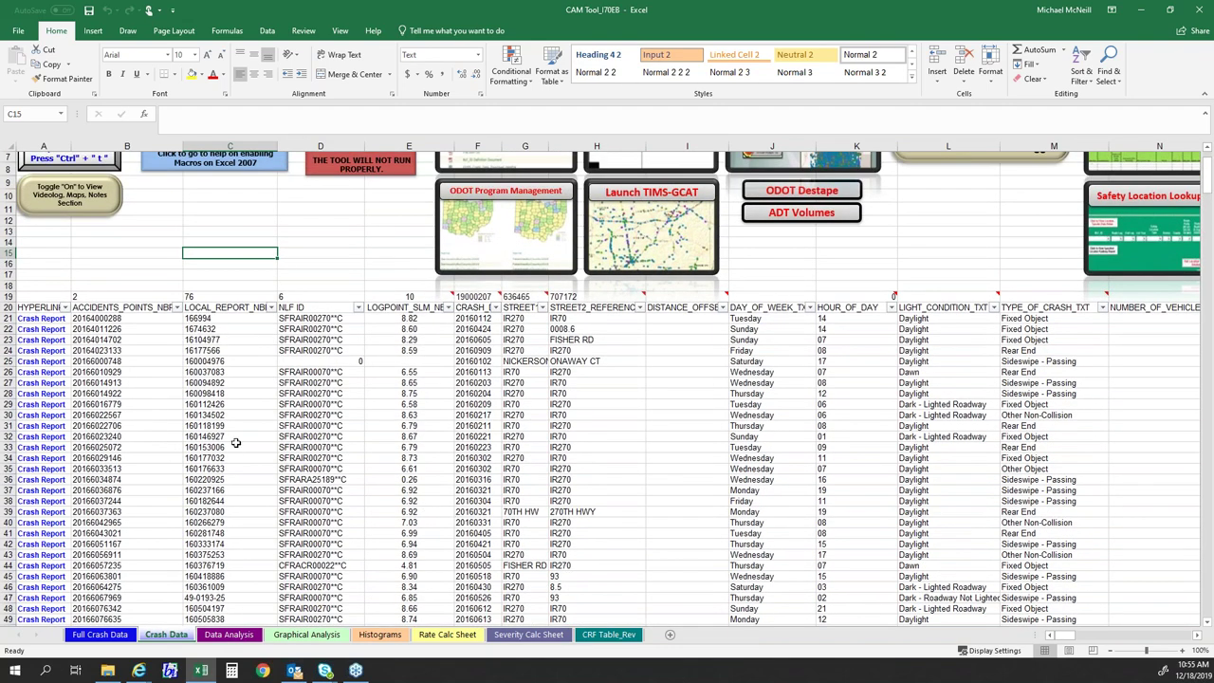
left_click_drag(1070, 636, 1078, 637)
left_click(707, 307)
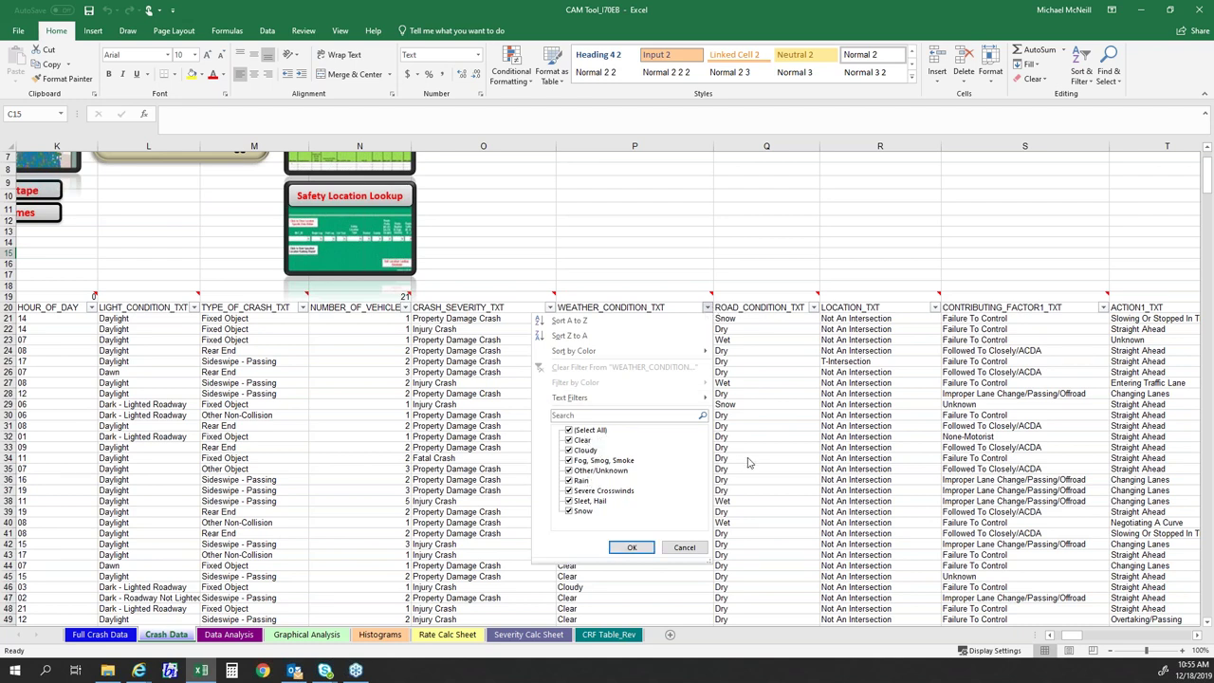
key("Escape")
left_click_drag(1077, 634, 1059, 634)
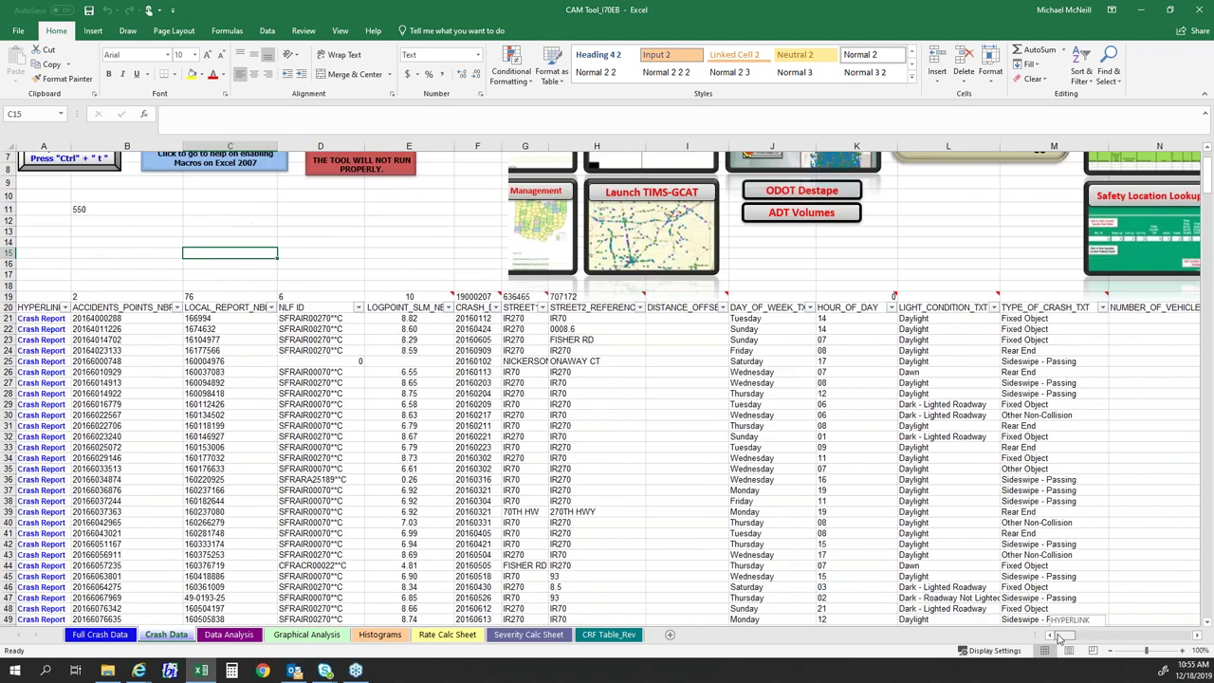
left_click(384, 372)
scroll(384, 372, "up", 2)
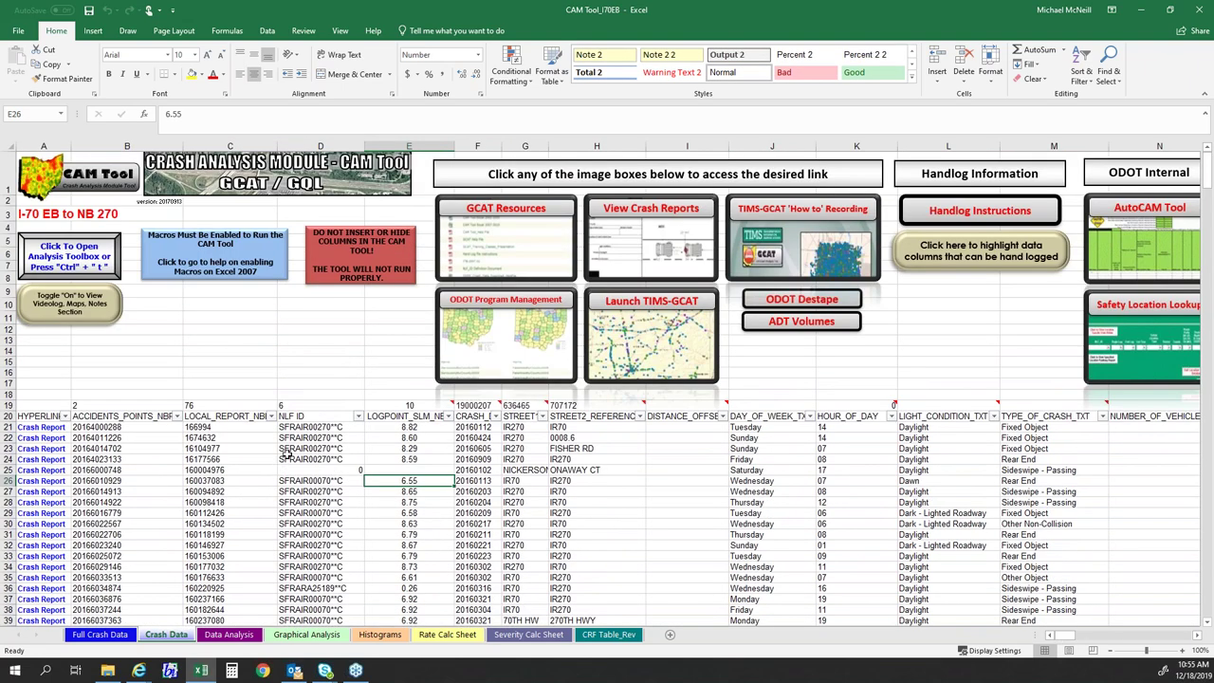
left_click(321, 459)
left_click(118, 427)
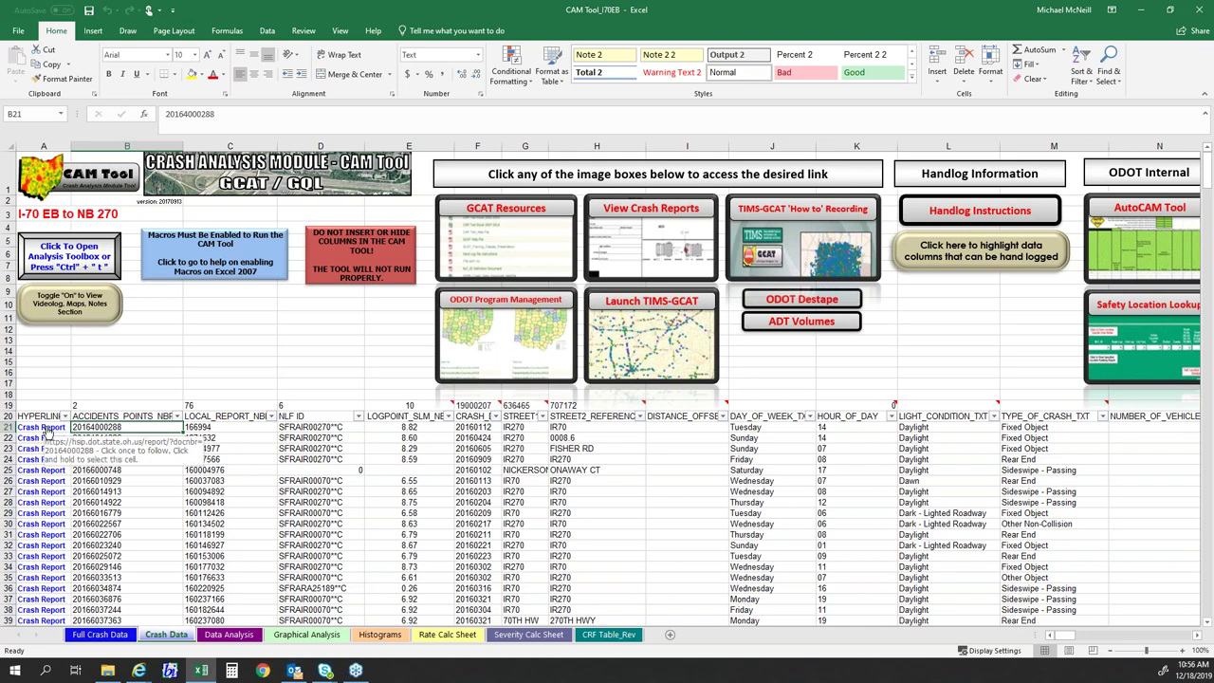
left_click(112, 394)
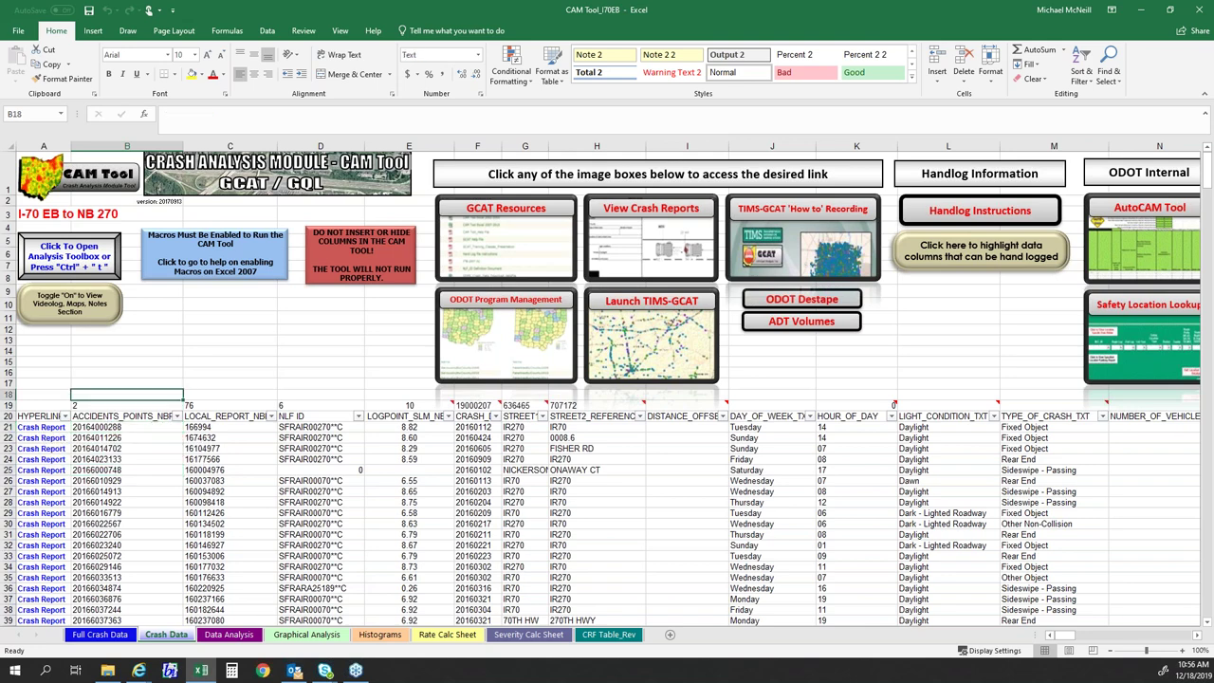
left_click(108, 429)
left_click(108, 404)
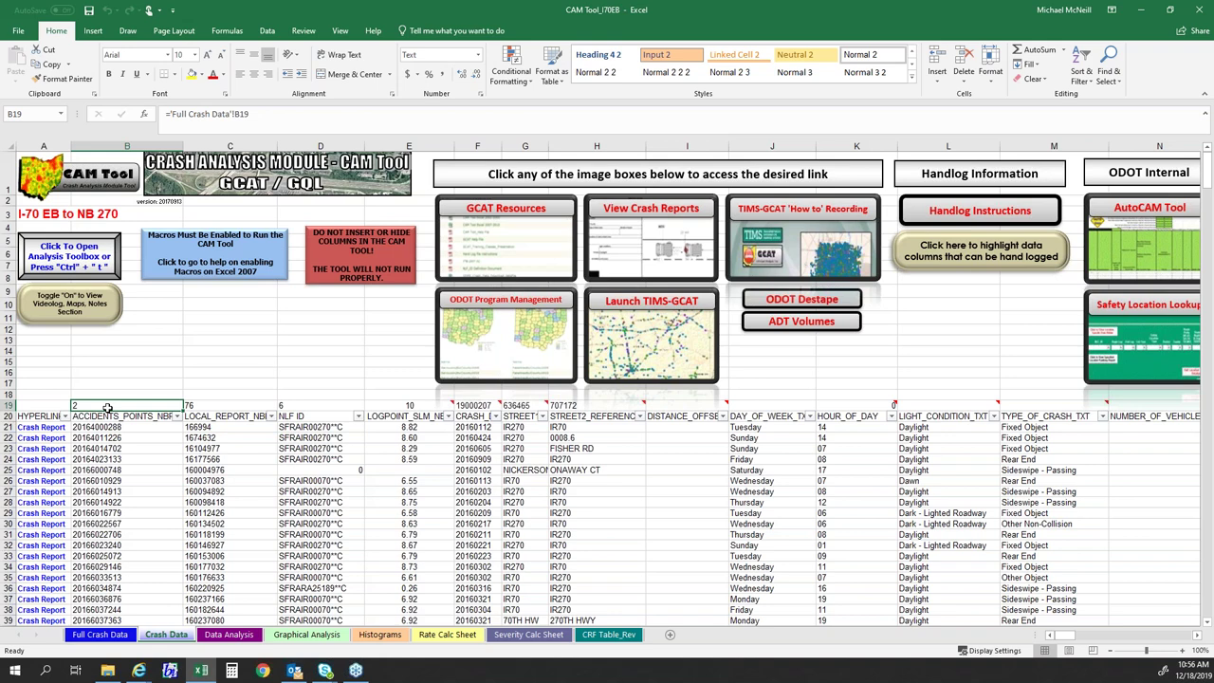
left_click(140, 469)
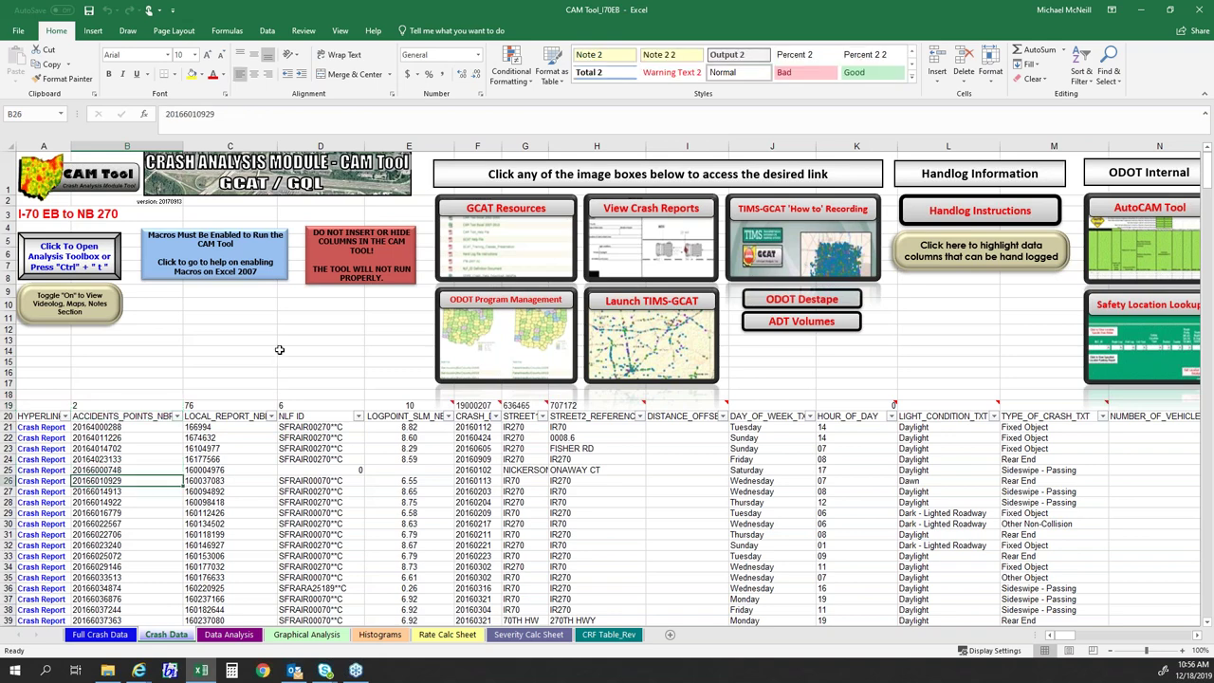
left_click(250, 359)
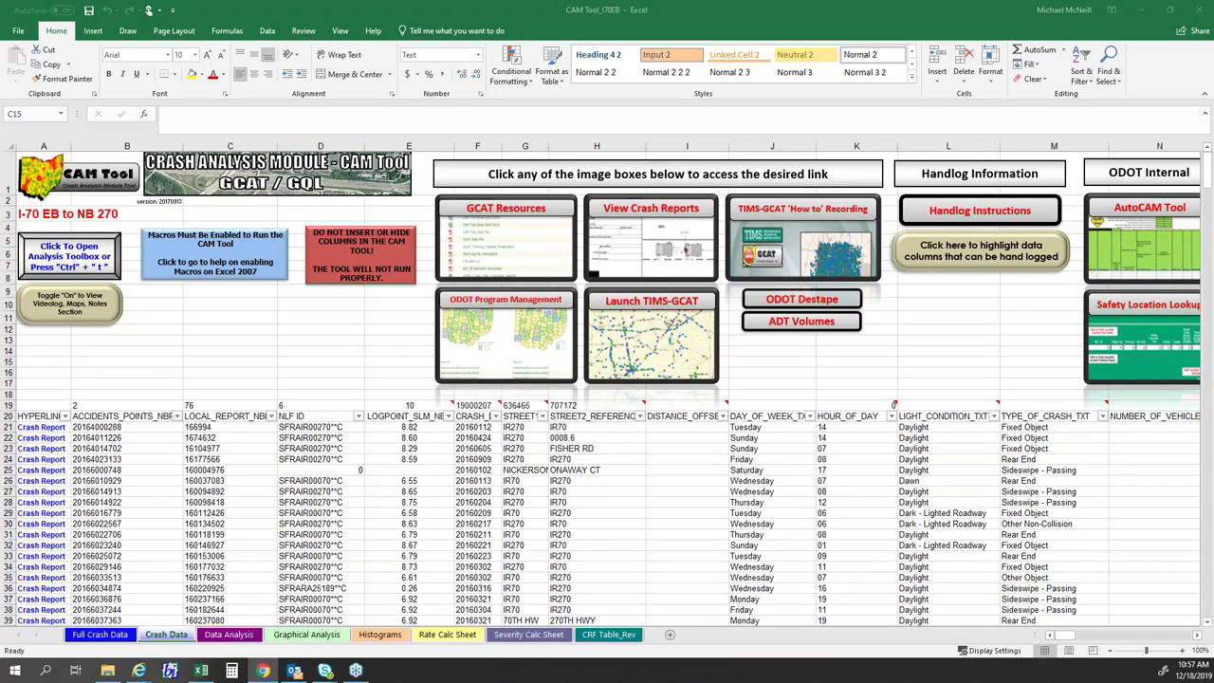
key("alt+Tab")
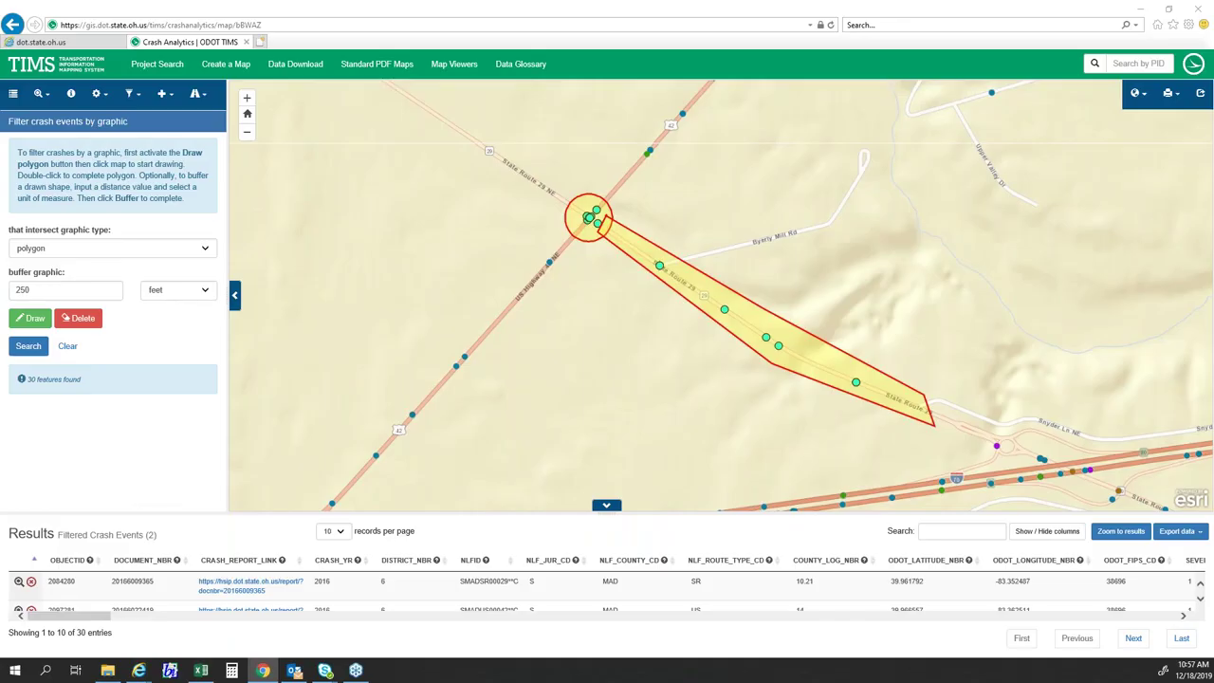
mouse_move(138, 670)
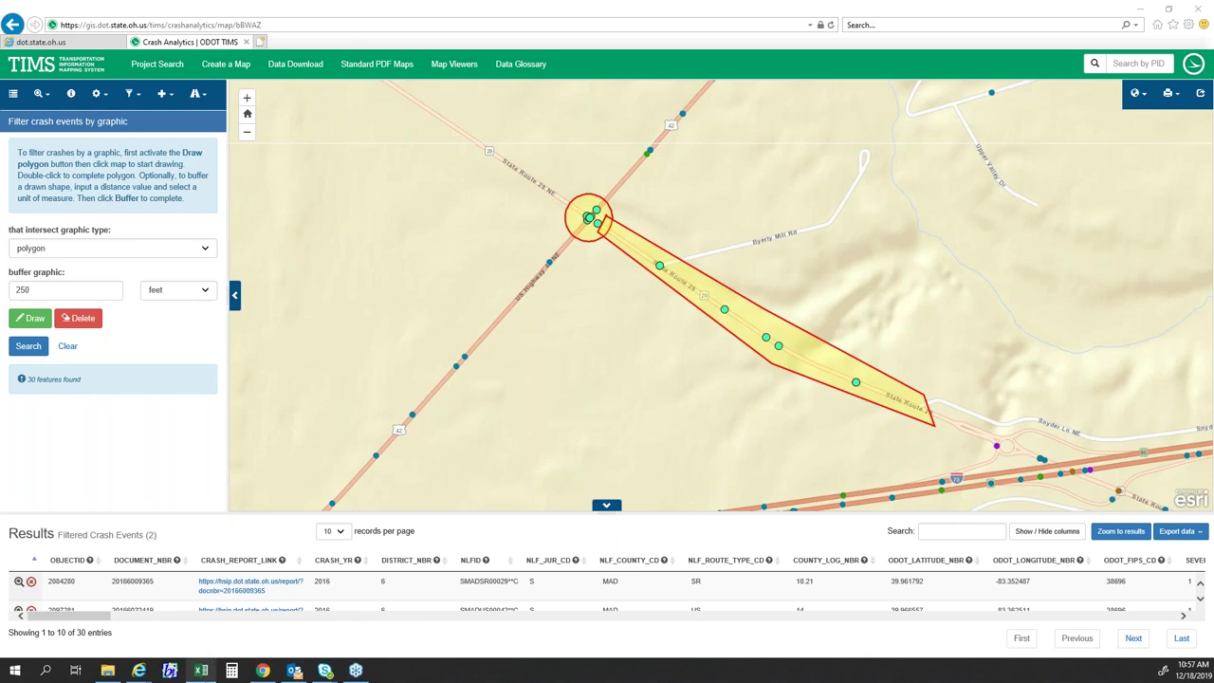
left_click(201, 671)
left_click(207, 385)
key("Left")
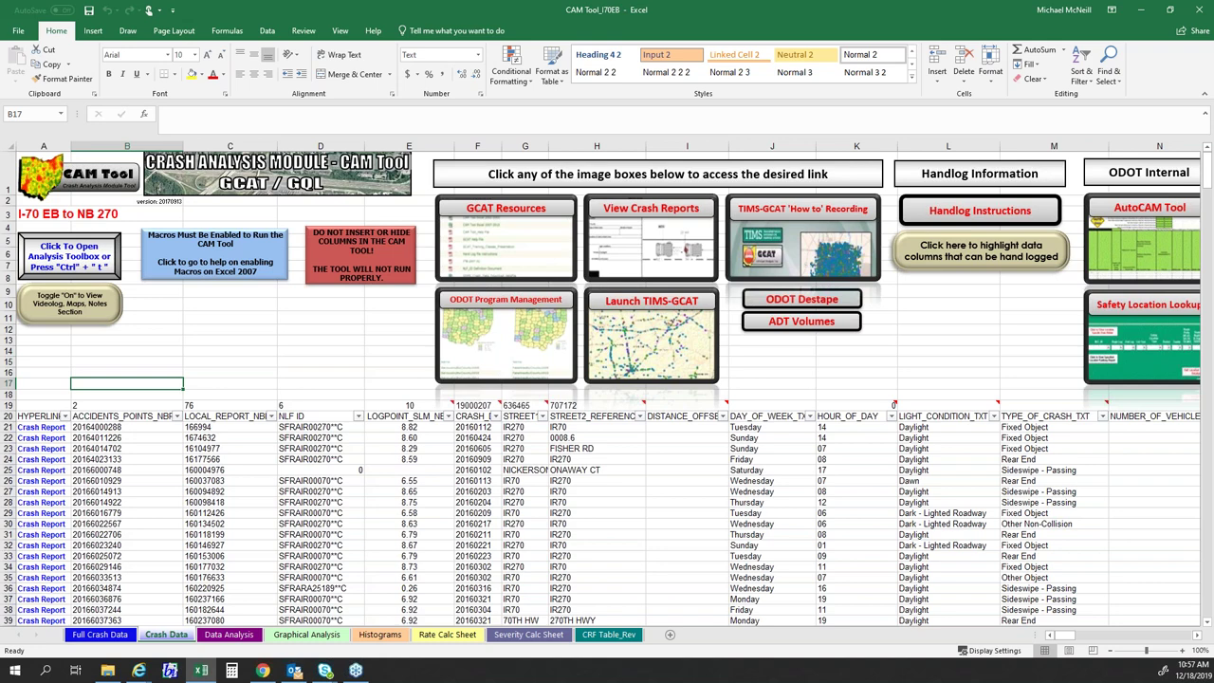